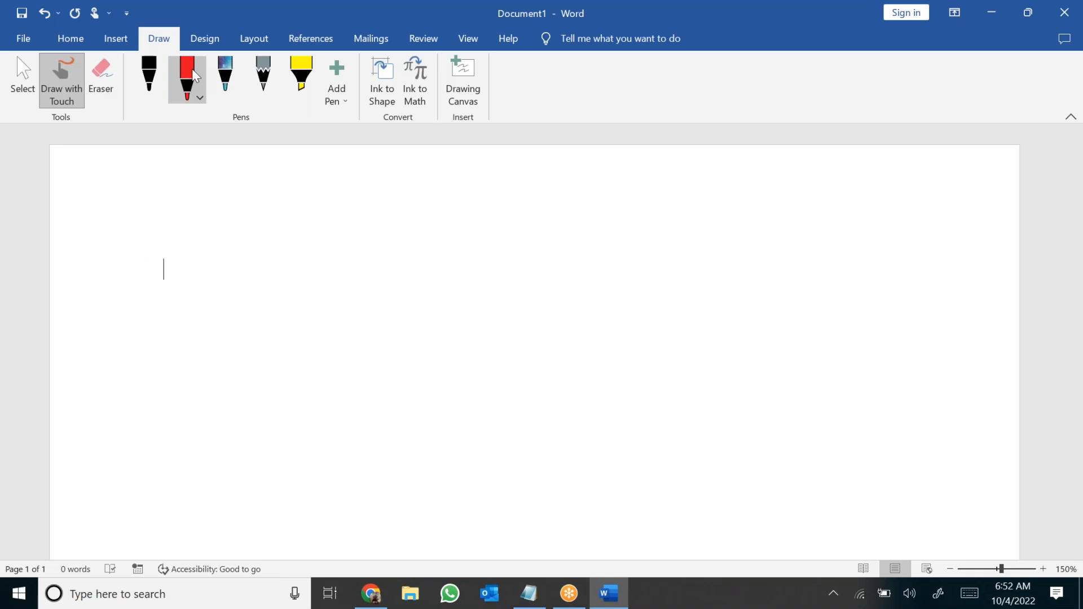
Handwrite the title "Collections in Mecm" in red ink near the page's upper centre and frame it with a box
{"action": "mouse_move", "coordinate": [402, 266]}
{"action": "left_mouse_down"}
{"action": "mouse_move", "coordinate": [402, 282]}
{"action": "mouse_move", "coordinate": [419, 267]}
{"action": "mouse_move", "coordinate": [439, 277]}
{"action": "mouse_move", "coordinate": [524, 252]}
{"action": "mouse_move", "coordinate": [548, 270]}
{"action": "mouse_move", "coordinate": [593, 243]}
{"action": "mouse_move", "coordinate": [615, 254]}
{"action": "mouse_move", "coordinate": [659, 240]}
{"action": "left_mouse_up"}
{"action": "mouse_move", "coordinate": [372, 246]}
{"action": "left_mouse_down"}
{"action": "mouse_move", "coordinate": [375, 310]}
{"action": "mouse_move", "coordinate": [662, 207]}
{"action": "mouse_move", "coordinate": [695, 288]}
{"action": "left_mouse_up"}
{"action": "left_click_drag", "start_coordinate": [377, 242], "coordinate": [443, 225]}
{"action": "left_click_drag", "start_coordinate": [401, 308], "coordinate": [703, 276]}
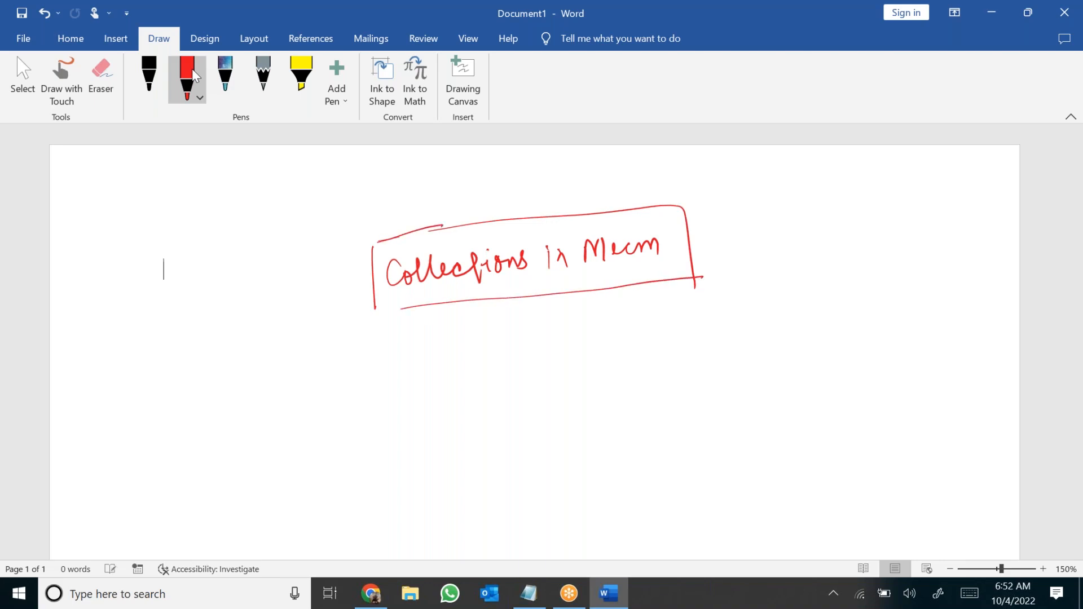
Draw a vertical stem and a wide branch line below the title box, and add a circled 1 above its left end
{"action": "left_click_drag", "start_coordinate": [387, 309], "coordinate": [438, 301]}
{"action": "left_click_drag", "start_coordinate": [532, 299], "coordinate": [542, 343]}
{"action": "mouse_move", "coordinate": [230, 386]}
{"action": "left_mouse_down"}
{"action": "mouse_move", "coordinate": [817, 334]}
{"action": "mouse_move", "coordinate": [881, 370]}
{"action": "left_mouse_up"}
{"action": "left_click_drag", "start_coordinate": [229, 400], "coordinate": [236, 423]}
{"action": "mouse_move", "coordinate": [220, 330]}
{"action": "left_mouse_down"}
{"action": "mouse_move", "coordinate": [223, 346]}
{"action": "mouse_move", "coordinate": [236, 323]}
{"action": "mouse_move", "coordinate": [206, 348]}
{"action": "left_mouse_up"}
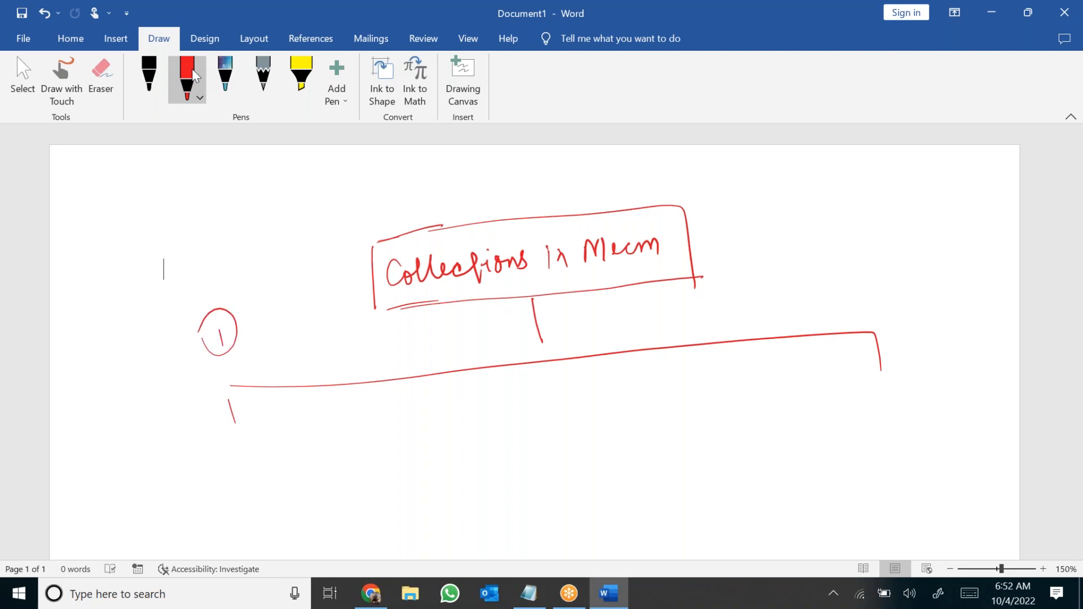
Set the red pen to the next thicker stroke and label the left branch "User collection"
{"action": "left_click", "coordinate": [198, 99]}
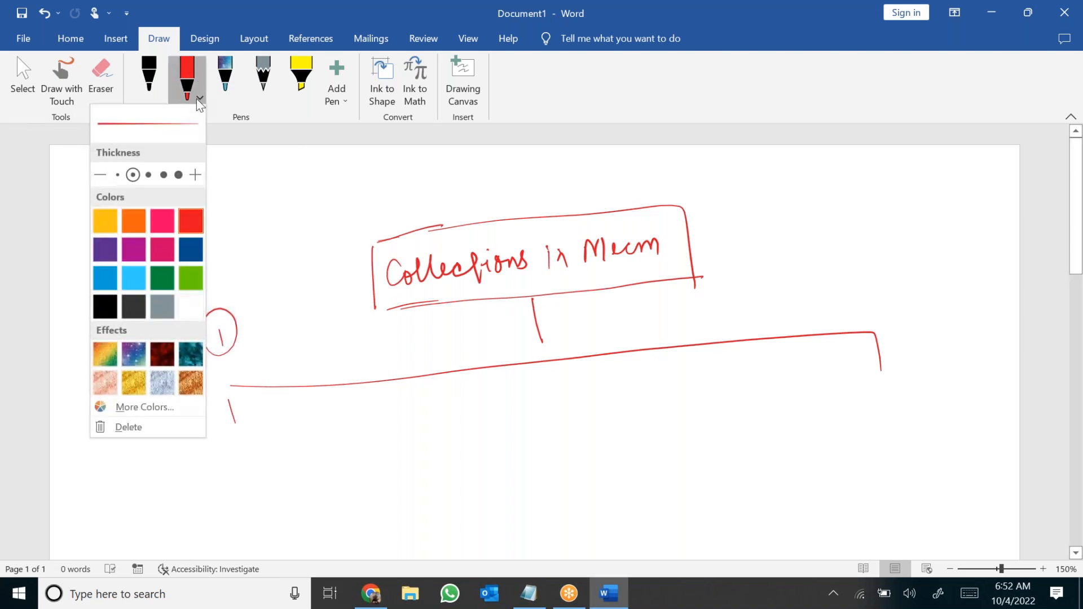
{"action": "left_click", "coordinate": [149, 175]}
{"action": "left_click_drag", "start_coordinate": [227, 388], "coordinate": [237, 424]}
{"action": "left_click_drag", "start_coordinate": [226, 389], "coordinate": [251, 388]}
{"action": "left_click_drag", "start_coordinate": [180, 480], "coordinate": [254, 437]}
{"action": "mouse_move", "coordinate": [241, 500]}
{"action": "left_mouse_down"}
{"action": "mouse_move", "coordinate": [252, 510]}
{"action": "mouse_move", "coordinate": [274, 480]}
{"action": "mouse_move", "coordinate": [299, 474]}
{"action": "mouse_move", "coordinate": [334, 491]}
{"action": "mouse_move", "coordinate": [393, 460]}
{"action": "left_mouse_up"}
Add a circled 2 above the right branch and write "Device collection" beneath it
{"action": "mouse_move", "coordinate": [869, 281]}
{"action": "left_mouse_down"}
{"action": "mouse_move", "coordinate": [893, 289]}
{"action": "mouse_move", "coordinate": [863, 265]}
{"action": "mouse_move", "coordinate": [913, 279]}
{"action": "left_mouse_up"}
{"action": "mouse_move", "coordinate": [719, 408]}
{"action": "left_mouse_down"}
{"action": "mouse_move", "coordinate": [755, 406]}
{"action": "mouse_move", "coordinate": [737, 440]}
{"action": "mouse_move", "coordinate": [811, 419]}
{"action": "mouse_move", "coordinate": [834, 433]}
{"action": "mouse_move", "coordinate": [850, 412]}
{"action": "mouse_move", "coordinate": [859, 430]}
{"action": "mouse_move", "coordinate": [914, 402]}
{"action": "mouse_move", "coordinate": [931, 417]}
{"action": "mouse_move", "coordinate": [1004, 407]}
{"action": "left_mouse_up"}
{"action": "left_click_drag", "start_coordinate": [902, 414], "coordinate": [901, 422]}
Draw a large rectangle below the "User collection" label with an arrow leading down to it
{"action": "scroll", "coordinate": [439, 231], "scroll_direction": "down", "scroll_amount": 1}
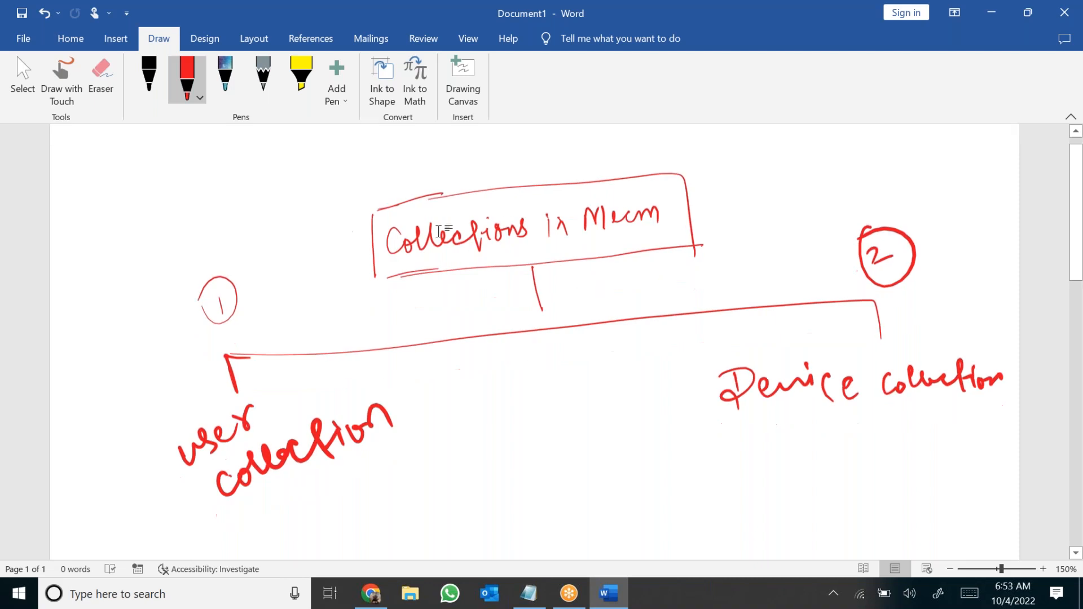
{"action": "scroll", "coordinate": [439, 232], "scroll_direction": "down", "scroll_amount": 4}
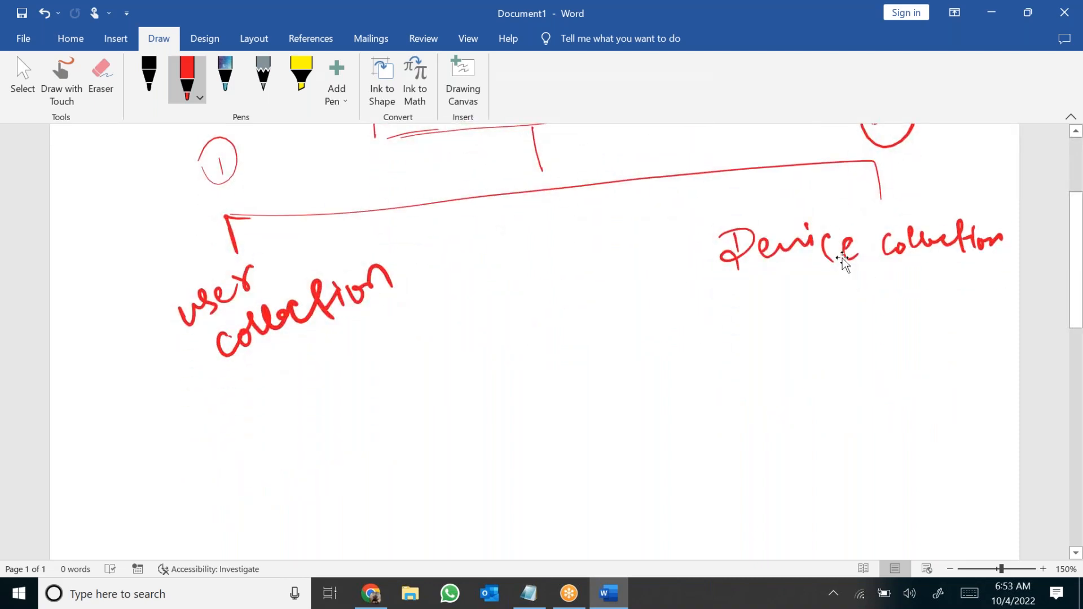
{"action": "scroll", "coordinate": [782, 268], "scroll_direction": "down", "scroll_amount": 2}
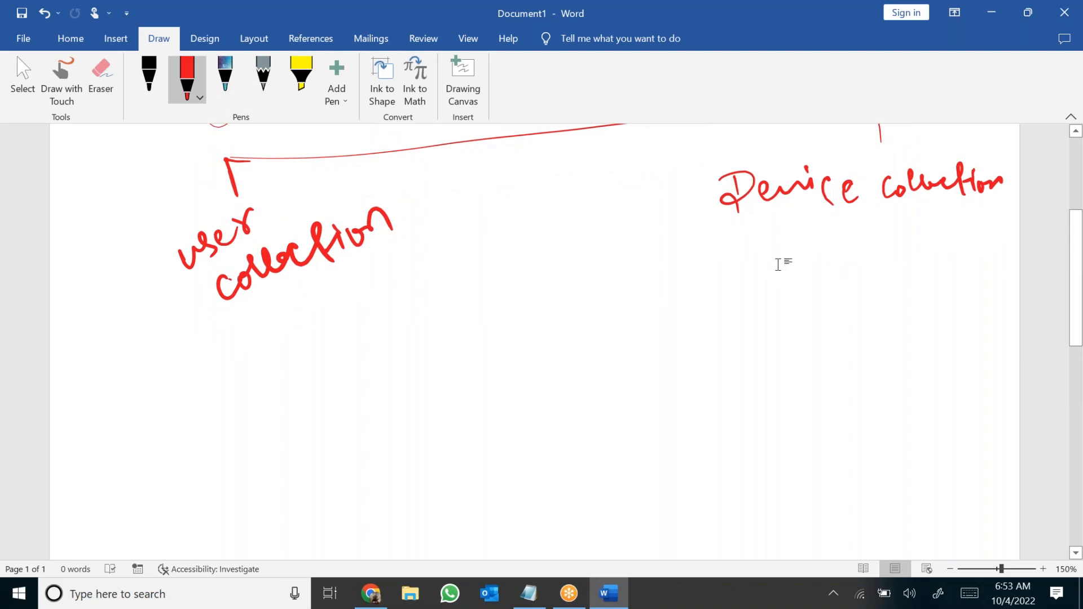
{"action": "mouse_move", "coordinate": [187, 366]}
{"action": "left_mouse_down"}
{"action": "mouse_move", "coordinate": [191, 512]}
{"action": "mouse_move", "coordinate": [339, 343]}
{"action": "mouse_move", "coordinate": [439, 489]}
{"action": "left_mouse_up"}
{"action": "mouse_move", "coordinate": [179, 513]}
{"action": "left_mouse_down"}
{"action": "mouse_move", "coordinate": [413, 511]}
{"action": "mouse_move", "coordinate": [443, 496]}
{"action": "left_mouse_up"}
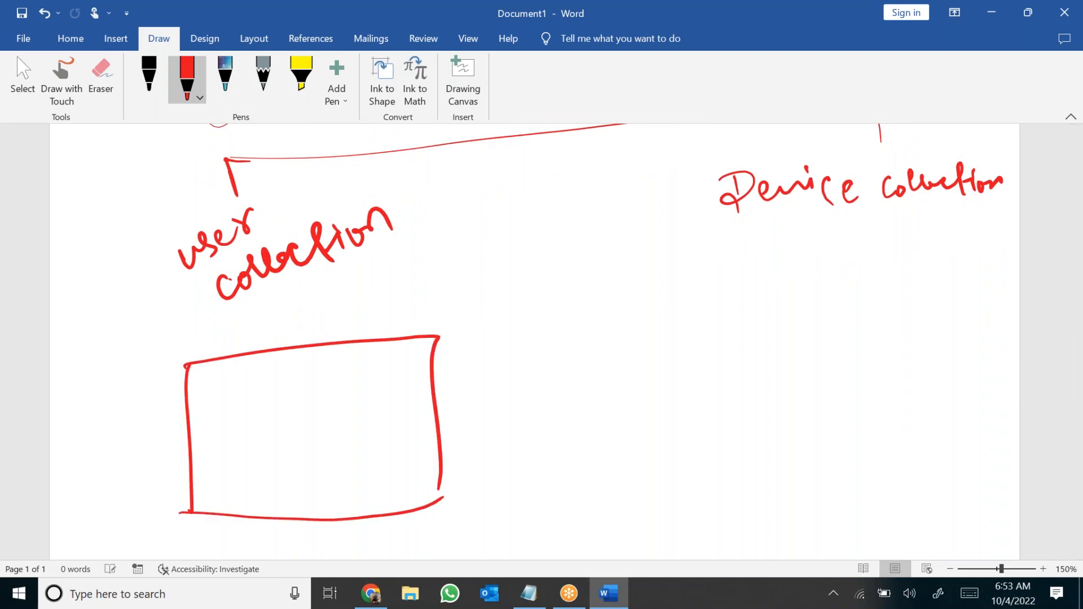
{"action": "mouse_move", "coordinate": [303, 291]}
{"action": "left_mouse_down"}
{"action": "mouse_move", "coordinate": [307, 331]}
{"action": "mouse_move", "coordinate": [317, 309]}
{"action": "left_mouse_up"}
Fill the user collection box with two rows of four smiley faces
{"action": "mouse_move", "coordinate": [208, 383]}
{"action": "left_mouse_down"}
{"action": "mouse_move", "coordinate": [214, 410]}
{"action": "mouse_move", "coordinate": [208, 386]}
{"action": "mouse_move", "coordinate": [221, 403]}
{"action": "mouse_move", "coordinate": [233, 400]}
{"action": "left_mouse_up"}
{"action": "left_click", "coordinate": [217, 393]}
{"action": "left_click", "coordinate": [224, 395]}
{"action": "mouse_move", "coordinate": [279, 374]}
{"action": "left_mouse_down"}
{"action": "mouse_move", "coordinate": [274, 389]}
{"action": "mouse_move", "coordinate": [281, 370]}
{"action": "mouse_move", "coordinate": [295, 384]}
{"action": "mouse_move", "coordinate": [333, 359]}
{"action": "mouse_move", "coordinate": [358, 384]}
{"action": "left_mouse_up"}
{"action": "left_click", "coordinate": [280, 378]}
{"action": "left_click", "coordinate": [288, 377]}
{"action": "left_click", "coordinate": [342, 380]}
{"action": "mouse_move", "coordinate": [389, 354]}
{"action": "left_mouse_down"}
{"action": "mouse_move", "coordinate": [375, 389]}
{"action": "mouse_move", "coordinate": [390, 355]}
{"action": "mouse_move", "coordinate": [397, 377]}
{"action": "left_mouse_up"}
{"action": "left_click", "coordinate": [383, 372]}
{"action": "mouse_move", "coordinate": [217, 447]}
{"action": "left_mouse_down"}
{"action": "mouse_move", "coordinate": [210, 499]}
{"action": "mouse_move", "coordinate": [220, 439]}
{"action": "mouse_move", "coordinate": [226, 486]}
{"action": "mouse_move", "coordinate": [240, 468]}
{"action": "left_mouse_up"}
{"action": "left_click", "coordinate": [221, 456]}
{"action": "left_click", "coordinate": [213, 468]}
{"action": "mouse_move", "coordinate": [277, 440]}
{"action": "left_mouse_down"}
{"action": "mouse_move", "coordinate": [310, 447]}
{"action": "mouse_move", "coordinate": [275, 451]}
{"action": "mouse_move", "coordinate": [311, 476]}
{"action": "left_mouse_up"}
{"action": "left_click", "coordinate": [292, 464]}
{"action": "left_click", "coordinate": [285, 471]}
{"action": "mouse_move", "coordinate": [356, 437]}
{"action": "left_mouse_down"}
{"action": "mouse_move", "coordinate": [346, 443]}
{"action": "mouse_move", "coordinate": [372, 469]}
{"action": "left_mouse_up"}
{"action": "mouse_move", "coordinate": [393, 435]}
{"action": "left_mouse_down"}
{"action": "mouse_move", "coordinate": [388, 447]}
{"action": "mouse_move", "coordinate": [408, 433]}
{"action": "mouse_move", "coordinate": [427, 473]}
{"action": "left_mouse_up"}
{"action": "left_click", "coordinate": [404, 458]}
{"action": "left_click", "coordinate": [412, 460]}
Draw a matching rectangle below the "Device collection" label with an arrow leading down to it
{"action": "mouse_move", "coordinate": [728, 326]}
{"action": "left_mouse_down"}
{"action": "mouse_move", "coordinate": [741, 486]}
{"action": "mouse_move", "coordinate": [931, 325]}
{"action": "left_mouse_up"}
{"action": "left_click_drag", "start_coordinate": [961, 326], "coordinate": [970, 484]}
{"action": "left_click_drag", "start_coordinate": [735, 490], "coordinate": [822, 500]}
{"action": "left_click_drag", "start_coordinate": [924, 498], "coordinate": [967, 484]}
{"action": "left_click_drag", "start_coordinate": [808, 505], "coordinate": [965, 485]}
{"action": "left_click_drag", "start_coordinate": [929, 326], "coordinate": [963, 325]}
{"action": "mouse_move", "coordinate": [869, 218]}
{"action": "left_mouse_down"}
{"action": "mouse_move", "coordinate": [862, 261]}
{"action": "mouse_move", "coordinate": [883, 248]}
{"action": "left_mouse_up"}
Draw seven small squares as devices inside the device collection box, four in the upper row and three in the lower
{"action": "left_click_drag", "start_coordinate": [751, 360], "coordinate": [755, 396]}
{"action": "left_click_drag", "start_coordinate": [753, 358], "coordinate": [778, 399]}
{"action": "left_click_drag", "start_coordinate": [757, 390], "coordinate": [807, 394]}
{"action": "mouse_move", "coordinate": [800, 358]}
{"action": "left_mouse_down"}
{"action": "mouse_move", "coordinate": [827, 356]}
{"action": "mouse_move", "coordinate": [828, 400]}
{"action": "left_mouse_up"}
{"action": "left_click_drag", "start_coordinate": [802, 397], "coordinate": [838, 389]}
{"action": "left_click_drag", "start_coordinate": [757, 389], "coordinate": [791, 386]}
{"action": "mouse_move", "coordinate": [857, 360]}
{"action": "left_mouse_down"}
{"action": "mouse_move", "coordinate": [858, 398]}
{"action": "mouse_move", "coordinate": [884, 386]}
{"action": "left_mouse_up"}
{"action": "mouse_move", "coordinate": [913, 358]}
{"action": "left_mouse_down"}
{"action": "mouse_move", "coordinate": [914, 392]}
{"action": "mouse_move", "coordinate": [939, 394]}
{"action": "mouse_move", "coordinate": [932, 384]}
{"action": "left_mouse_up"}
{"action": "mouse_move", "coordinate": [779, 431]}
{"action": "left_mouse_down"}
{"action": "mouse_move", "coordinate": [780, 467]}
{"action": "mouse_move", "coordinate": [813, 456]}
{"action": "left_mouse_up"}
{"action": "mouse_move", "coordinate": [784, 458]}
{"action": "left_mouse_down"}
{"action": "mouse_move", "coordinate": [822, 451]}
{"action": "mouse_move", "coordinate": [841, 462]}
{"action": "left_mouse_up"}
{"action": "left_click_drag", "start_coordinate": [843, 422], "coordinate": [867, 452]}
{"action": "left_click_drag", "start_coordinate": [841, 459], "coordinate": [892, 455]}
{"action": "mouse_move", "coordinate": [893, 430]}
{"action": "left_mouse_down"}
{"action": "mouse_move", "coordinate": [903, 426]}
{"action": "mouse_move", "coordinate": [918, 458]}
{"action": "left_mouse_up"}
{"action": "left_click_drag", "start_coordinate": [892, 461], "coordinate": [928, 454]}
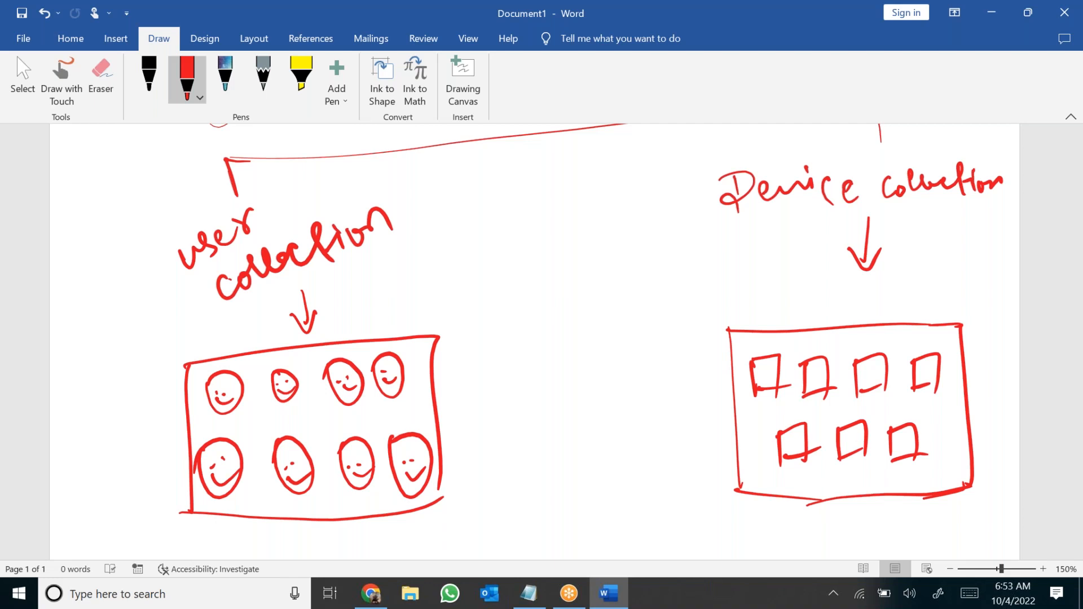
Write "Firefox" between the two collections with an arrow to each box, and add tick marks at both boxes
{"action": "left_click_drag", "start_coordinate": [327, 536], "coordinate": [348, 526]}
{"action": "mouse_move", "coordinate": [489, 238]}
{"action": "left_mouse_down"}
{"action": "mouse_move", "coordinate": [487, 265]}
{"action": "mouse_move", "coordinate": [503, 233]}
{"action": "mouse_move", "coordinate": [513, 256]}
{"action": "mouse_move", "coordinate": [530, 244]}
{"action": "mouse_move", "coordinate": [559, 269]}
{"action": "mouse_move", "coordinate": [585, 249]}
{"action": "mouse_move", "coordinate": [606, 258]}
{"action": "left_mouse_up"}
{"action": "left_click_drag", "start_coordinate": [604, 239], "coordinate": [591, 257]}
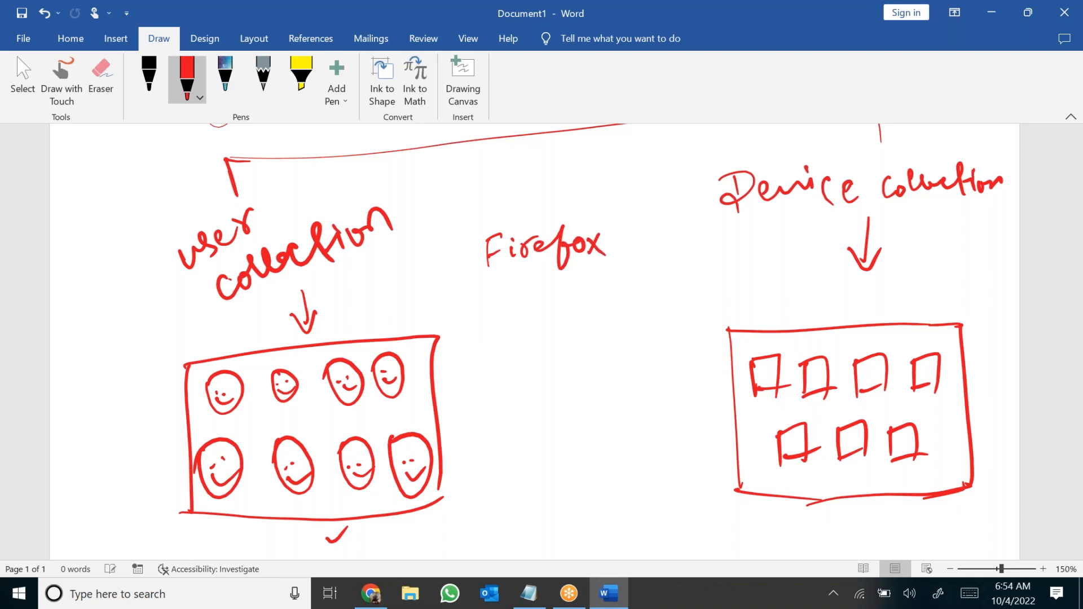
{"action": "mouse_move", "coordinate": [497, 274]}
{"action": "left_mouse_down"}
{"action": "mouse_move", "coordinate": [454, 316]}
{"action": "mouse_move", "coordinate": [467, 319]}
{"action": "left_mouse_up"}
{"action": "mouse_move", "coordinate": [448, 330]}
{"action": "left_mouse_down"}
{"action": "mouse_move", "coordinate": [470, 320]}
{"action": "mouse_move", "coordinate": [443, 333]}
{"action": "mouse_move", "coordinate": [450, 314]}
{"action": "mouse_move", "coordinate": [470, 319]}
{"action": "left_mouse_up"}
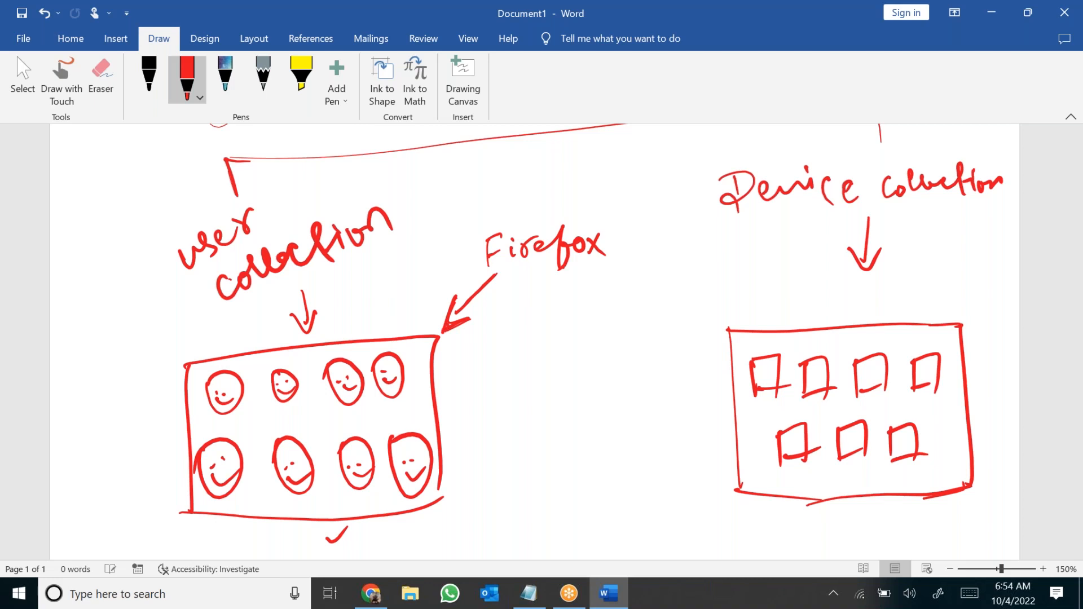
{"action": "mouse_move", "coordinate": [625, 257]}
{"action": "left_mouse_down"}
{"action": "mouse_move", "coordinate": [698, 286]}
{"action": "mouse_move", "coordinate": [706, 296]}
{"action": "mouse_move", "coordinate": [688, 309]}
{"action": "left_mouse_up"}
{"action": "left_click_drag", "start_coordinate": [940, 433], "coordinate": [961, 429]}
{"action": "left_click_drag", "start_coordinate": [944, 444], "coordinate": [956, 442]}
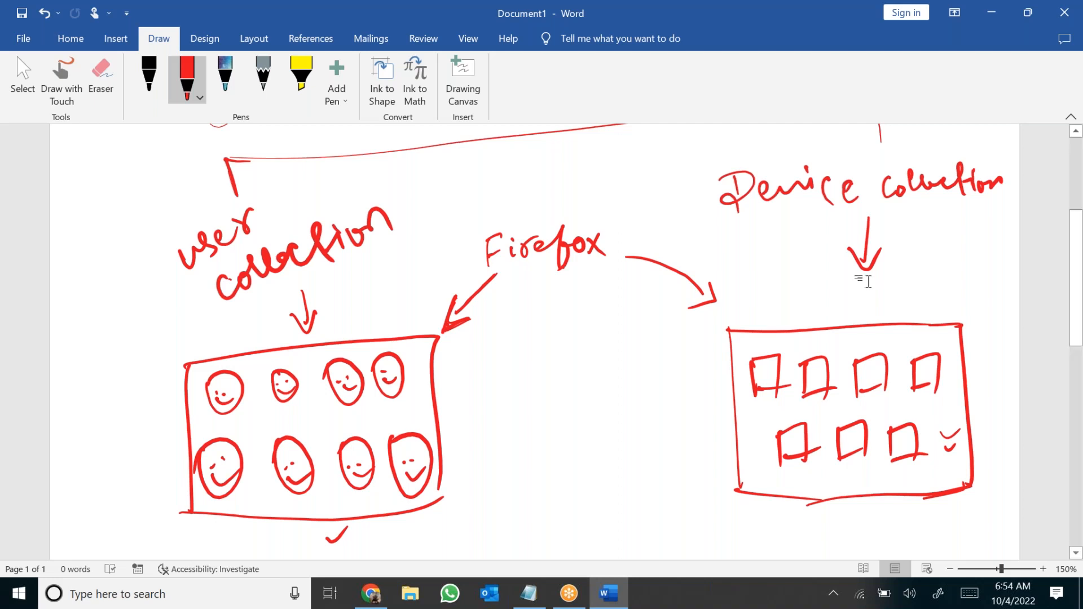
Handwrite a short note between and below the two collection boxes, with an arrow leading towards each box
{"action": "scroll", "coordinate": [542, 339], "scroll_direction": "down", "scroll_amount": 5}
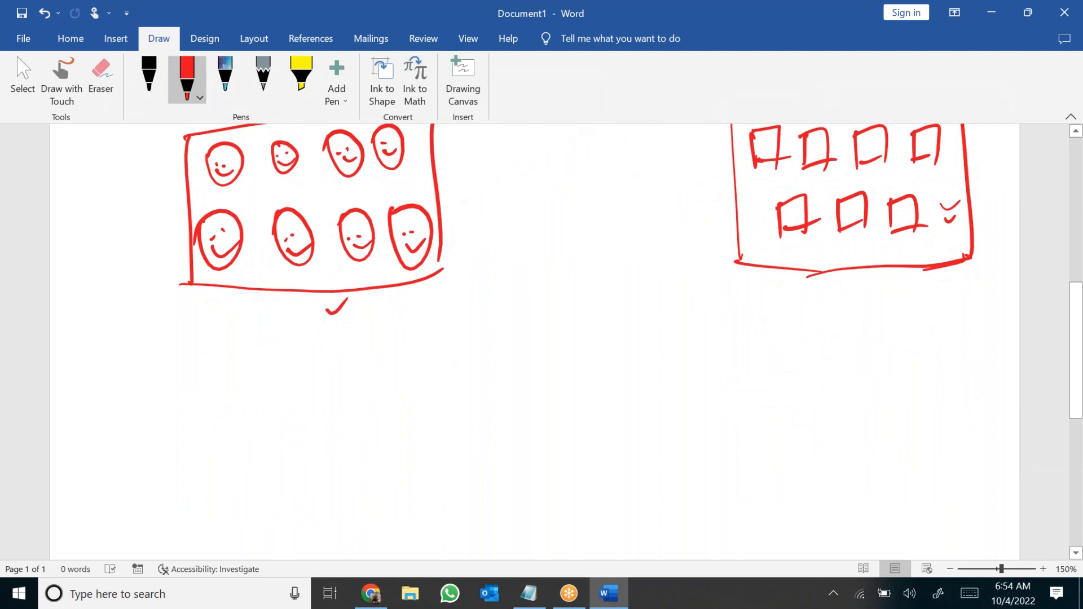
{"action": "mouse_move", "coordinate": [528, 356]}
{"action": "left_mouse_down"}
{"action": "mouse_move", "coordinate": [547, 391]}
{"action": "mouse_move", "coordinate": [567, 364]}
{"action": "left_mouse_up"}
{"action": "left_click_drag", "start_coordinate": [563, 361], "coordinate": [581, 384]}
{"action": "mouse_move", "coordinate": [587, 361]}
{"action": "left_mouse_down"}
{"action": "mouse_move", "coordinate": [589, 376]}
{"action": "mouse_move", "coordinate": [588, 356]}
{"action": "left_mouse_up"}
{"action": "mouse_move", "coordinate": [614, 356]}
{"action": "left_mouse_down"}
{"action": "mouse_move", "coordinate": [602, 381]}
{"action": "mouse_move", "coordinate": [631, 362]}
{"action": "left_mouse_up"}
{"action": "left_click_drag", "start_coordinate": [471, 297], "coordinate": [528, 346]}
{"action": "left_click_drag", "start_coordinate": [458, 315], "coordinate": [497, 286]}
{"action": "mouse_move", "coordinate": [664, 324]}
{"action": "left_mouse_down"}
{"action": "mouse_move", "coordinate": [721, 283]}
{"action": "mouse_move", "coordinate": [725, 318]}
{"action": "left_mouse_up"}
{"action": "left_click_drag", "start_coordinate": [626, 348], "coordinate": [673, 324]}
Delete all the ink from the page and draw a new red box right of the page's centre
{"action": "key", "text": "ctrl+a"}
{"action": "key", "text": "Delete"}
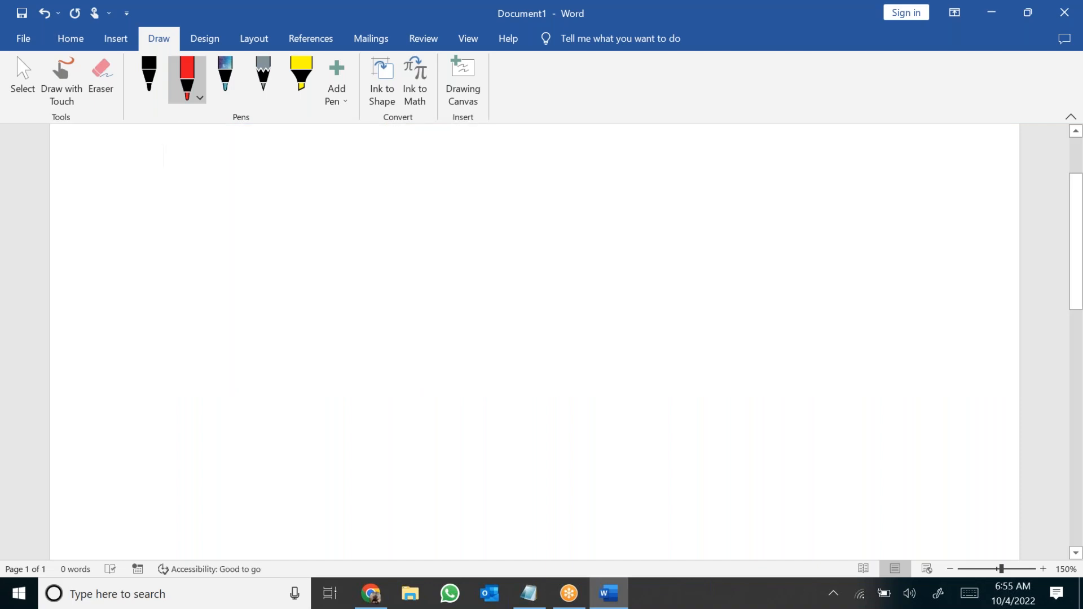
{"action": "mouse_move", "coordinate": [553, 302]}
{"action": "left_mouse_down"}
{"action": "mouse_move", "coordinate": [569, 411]}
{"action": "mouse_move", "coordinate": [694, 273]}
{"action": "mouse_move", "coordinate": [719, 384]}
{"action": "left_mouse_up"}
{"action": "left_click_drag", "start_coordinate": [569, 410], "coordinate": [719, 382]}
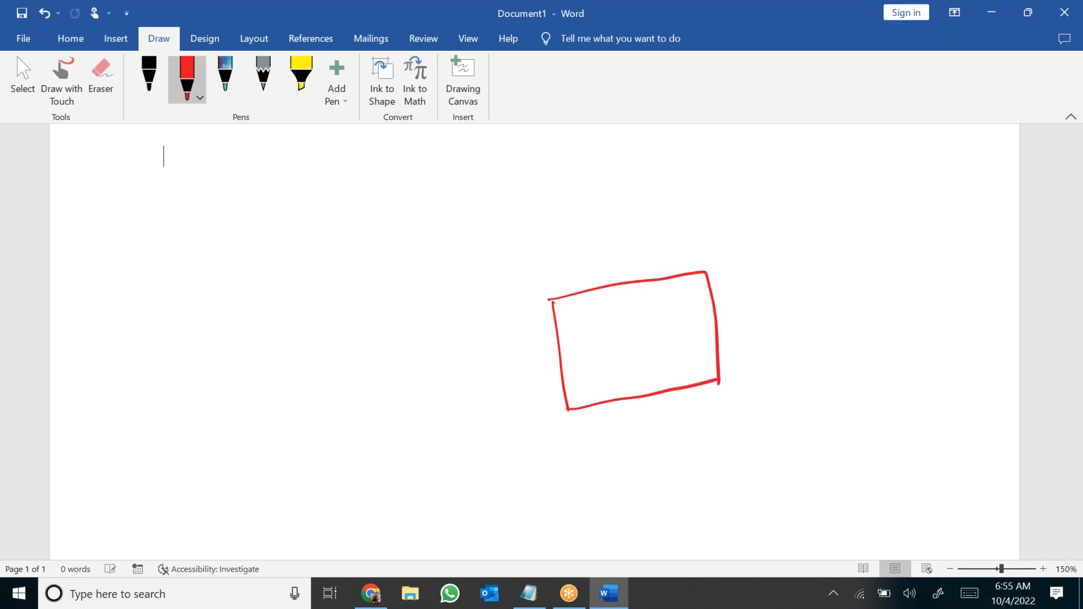
Draw six small squares as devices inside the box, in two rows of three
{"action": "mouse_move", "coordinate": [566, 314]}
{"action": "left_mouse_down"}
{"action": "mouse_move", "coordinate": [571, 343]}
{"action": "mouse_move", "coordinate": [597, 314]}
{"action": "mouse_move", "coordinate": [601, 333]}
{"action": "left_mouse_up"}
{"action": "left_click_drag", "start_coordinate": [571, 340], "coordinate": [605, 329]}
{"action": "left_click_drag", "start_coordinate": [613, 307], "coordinate": [618, 331]}
{"action": "mouse_move", "coordinate": [612, 305]}
{"action": "left_mouse_down"}
{"action": "mouse_move", "coordinate": [638, 294]}
{"action": "mouse_move", "coordinate": [648, 322]}
{"action": "left_mouse_up"}
{"action": "mouse_move", "coordinate": [618, 331]}
{"action": "left_mouse_down"}
{"action": "mouse_move", "coordinate": [649, 321]}
{"action": "mouse_move", "coordinate": [664, 299]}
{"action": "mouse_move", "coordinate": [687, 319]}
{"action": "left_mouse_up"}
{"action": "left_click_drag", "start_coordinate": [590, 363], "coordinate": [592, 393]}
{"action": "mouse_move", "coordinate": [588, 361]}
{"action": "left_mouse_down"}
{"action": "mouse_move", "coordinate": [608, 357]}
{"action": "mouse_move", "coordinate": [612, 384]}
{"action": "left_mouse_up"}
{"action": "left_click_drag", "start_coordinate": [590, 390], "coordinate": [621, 381]}
{"action": "mouse_move", "coordinate": [632, 354]}
{"action": "left_mouse_down"}
{"action": "mouse_move", "coordinate": [638, 380]}
{"action": "mouse_move", "coordinate": [652, 345]}
{"action": "left_mouse_up"}
{"action": "left_click_drag", "start_coordinate": [652, 347], "coordinate": [659, 371]}
{"action": "left_click_drag", "start_coordinate": [669, 347], "coordinate": [675, 373]}
{"action": "left_click_drag", "start_coordinate": [670, 346], "coordinate": [695, 367]}
{"action": "left_click_drag", "start_coordinate": [676, 368], "coordinate": [694, 361]}
Write 20000 beside the device box, underline it twice and add an arrow pointing to the box
{"action": "mouse_move", "coordinate": [749, 319]}
{"action": "left_mouse_down"}
{"action": "mouse_move", "coordinate": [787, 336]}
{"action": "mouse_move", "coordinate": [785, 309]}
{"action": "mouse_move", "coordinate": [831, 301]}
{"action": "mouse_move", "coordinate": [852, 313]}
{"action": "mouse_move", "coordinate": [853, 293]}
{"action": "left_mouse_up"}
{"action": "left_click_drag", "start_coordinate": [798, 352], "coordinate": [823, 353]}
{"action": "mouse_move", "coordinate": [750, 333]}
{"action": "left_mouse_down"}
{"action": "mouse_move", "coordinate": [730, 341]}
{"action": "mouse_move", "coordinate": [736, 349]}
{"action": "left_mouse_up"}
Write "office" above the device box, draw arrows from it to the box and to 20000, and tick the number
{"action": "mouse_move", "coordinate": [424, 214]}
{"action": "left_mouse_down"}
{"action": "mouse_move", "coordinate": [427, 226]}
{"action": "mouse_move", "coordinate": [423, 213]}
{"action": "left_mouse_up"}
{"action": "mouse_move", "coordinate": [439, 202]}
{"action": "left_mouse_down"}
{"action": "mouse_move", "coordinate": [431, 244]}
{"action": "mouse_move", "coordinate": [446, 243]}
{"action": "mouse_move", "coordinate": [466, 206]}
{"action": "left_mouse_up"}
{"action": "mouse_move", "coordinate": [457, 193]}
{"action": "left_mouse_down"}
{"action": "mouse_move", "coordinate": [477, 220]}
{"action": "mouse_move", "coordinate": [496, 213]}
{"action": "mouse_move", "coordinate": [571, 263]}
{"action": "mouse_move", "coordinate": [581, 250]}
{"action": "left_mouse_up"}
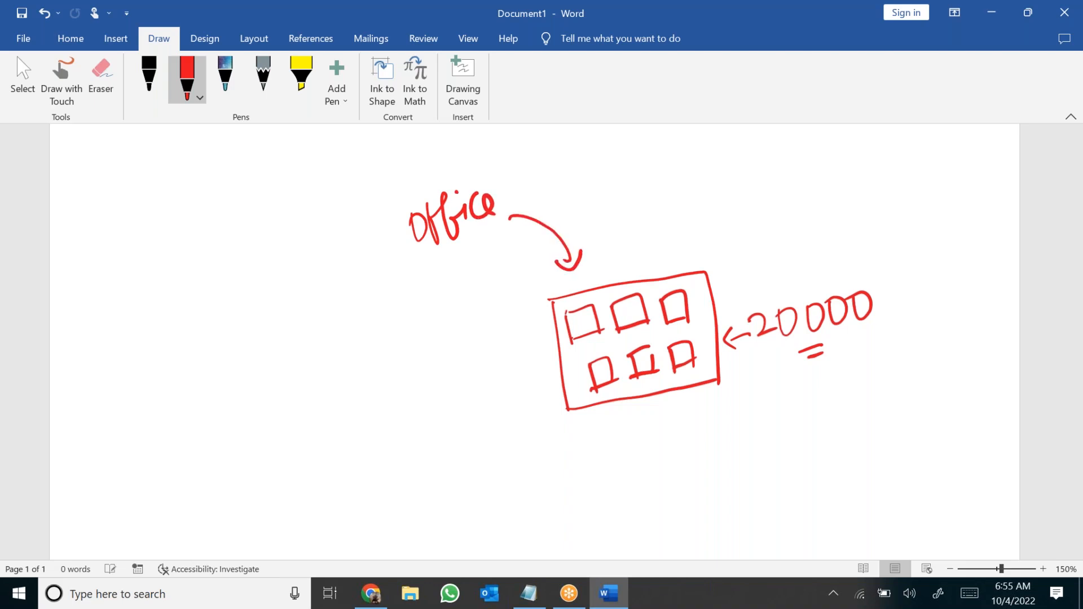
{"action": "mouse_move", "coordinate": [891, 296]}
{"action": "left_mouse_down"}
{"action": "mouse_move", "coordinate": [950, 281]}
{"action": "mouse_move", "coordinate": [953, 303]}
{"action": "left_mouse_up"}
{"action": "mouse_move", "coordinate": [546, 195]}
{"action": "left_mouse_down"}
{"action": "mouse_move", "coordinate": [574, 184]}
{"action": "mouse_move", "coordinate": [779, 242]}
{"action": "mouse_move", "coordinate": [787, 274]}
{"action": "mouse_move", "coordinate": [797, 258]}
{"action": "left_mouse_up"}
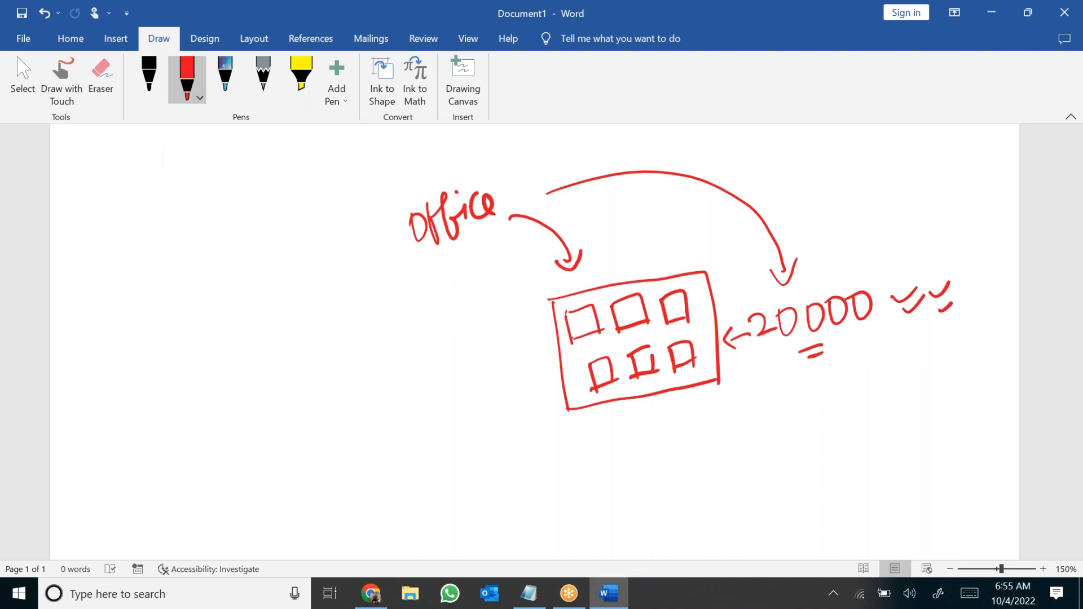
Draw a second box on the page's left holding one small square, label it 1 and connect "office" to it with an arrow
{"action": "mouse_move", "coordinate": [258, 347]}
{"action": "left_mouse_down"}
{"action": "mouse_move", "coordinate": [261, 473]}
{"action": "mouse_move", "coordinate": [394, 441]}
{"action": "left_mouse_up"}
{"action": "mouse_move", "coordinate": [259, 476]}
{"action": "left_mouse_down"}
{"action": "mouse_move", "coordinate": [398, 456]}
{"action": "mouse_move", "coordinate": [395, 440]}
{"action": "left_mouse_up"}
{"action": "mouse_move", "coordinate": [296, 395]}
{"action": "left_mouse_down"}
{"action": "mouse_move", "coordinate": [300, 445]}
{"action": "mouse_move", "coordinate": [337, 385]}
{"action": "mouse_move", "coordinate": [351, 441]}
{"action": "mouse_move", "coordinate": [345, 430]}
{"action": "left_mouse_up"}
{"action": "left_click_drag", "start_coordinate": [419, 378], "coordinate": [418, 407]}
{"action": "mouse_move", "coordinate": [414, 410]}
{"action": "left_mouse_down"}
{"action": "mouse_move", "coordinate": [431, 400]}
{"action": "mouse_move", "coordinate": [419, 374]}
{"action": "left_mouse_up"}
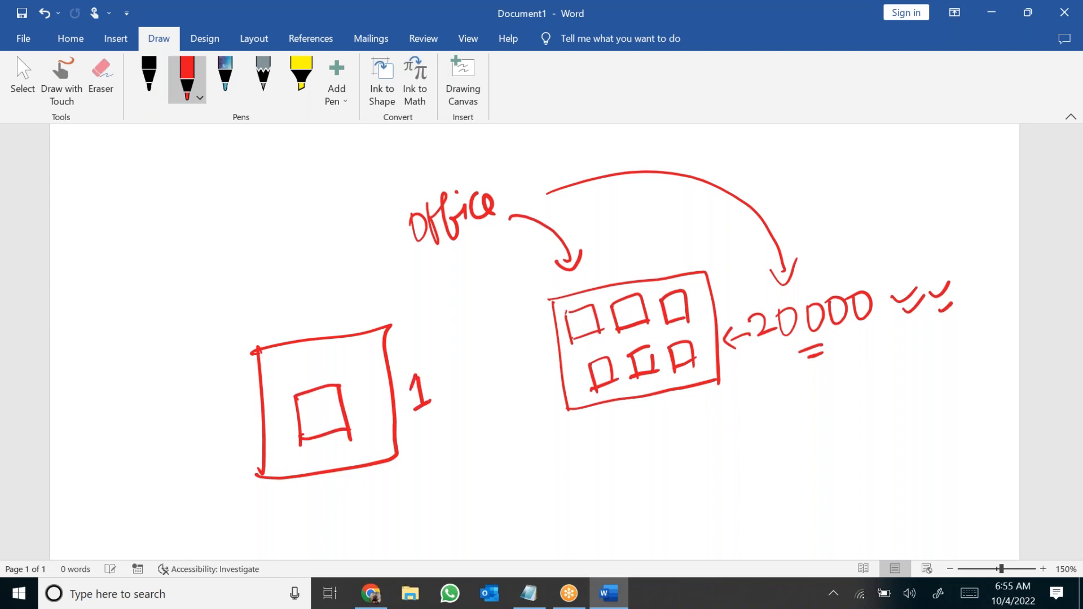
{"action": "left_click_drag", "start_coordinate": [413, 249], "coordinate": [346, 325]}
{"action": "left_click_drag", "start_coordinate": [358, 302], "coordinate": [371, 321]}
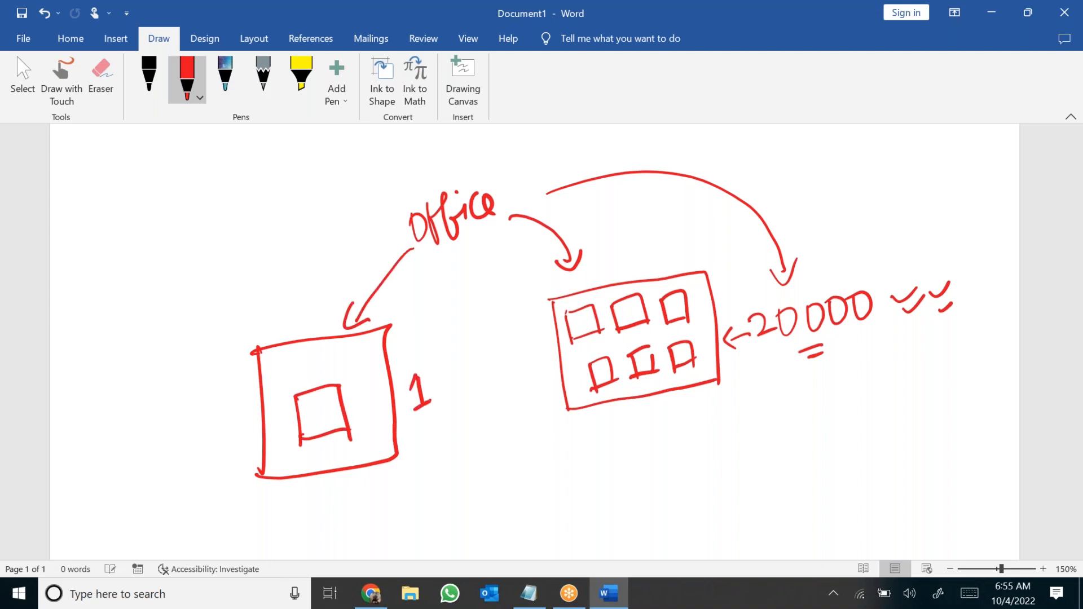
Add quick pen marks beside and below the boxes, and delete all the ink from the page
{"action": "mouse_move", "coordinate": [204, 440]}
{"action": "left_mouse_down"}
{"action": "mouse_move", "coordinate": [214, 446]}
{"action": "mouse_move", "coordinate": [230, 425]}
{"action": "mouse_move", "coordinate": [238, 441]}
{"action": "left_mouse_up"}
{"action": "left_click_drag", "start_coordinate": [598, 464], "coordinate": [638, 470]}
{"action": "left_click_drag", "start_coordinate": [647, 458], "coordinate": [650, 452]}
{"action": "key", "text": "ctrl+a"}
{"action": "key", "text": "Delete"}
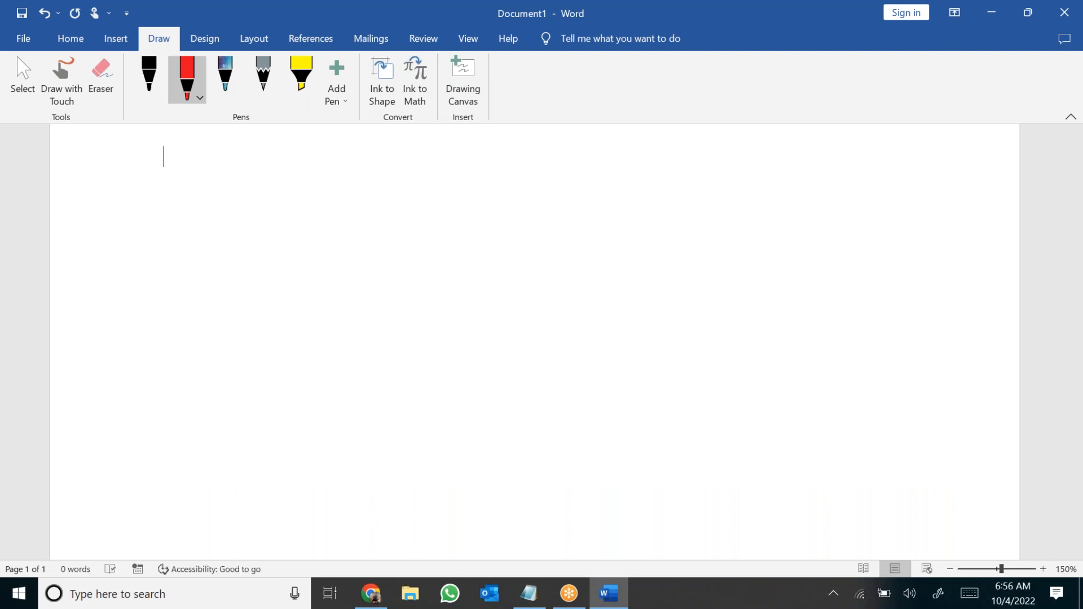
Draw two small red boxes side by side near the middle of the page
{"action": "mouse_move", "coordinate": [454, 325]}
{"action": "left_mouse_down"}
{"action": "mouse_move", "coordinate": [462, 401]}
{"action": "mouse_move", "coordinate": [548, 373]}
{"action": "left_mouse_up"}
{"action": "left_click_drag", "start_coordinate": [462, 395], "coordinate": [549, 360]}
{"action": "mouse_move", "coordinate": [591, 292]}
{"action": "left_mouse_down"}
{"action": "mouse_move", "coordinate": [607, 349]}
{"action": "mouse_move", "coordinate": [667, 260]}
{"action": "mouse_move", "coordinate": [676, 285]}
{"action": "left_mouse_up"}
{"action": "mouse_move", "coordinate": [679, 300]}
{"action": "left_mouse_down"}
{"action": "mouse_move", "coordinate": [686, 326]}
{"action": "mouse_move", "coordinate": [698, 321]}
{"action": "mouse_move", "coordinate": [685, 323]}
{"action": "left_mouse_up"}
{"action": "mouse_move", "coordinate": [626, 342]}
{"action": "left_mouse_down"}
{"action": "mouse_move", "coordinate": [663, 331]}
{"action": "mouse_move", "coordinate": [650, 337]}
{"action": "left_mouse_up"}
{"action": "left_click_drag", "start_coordinate": [671, 273], "coordinate": [680, 309]}
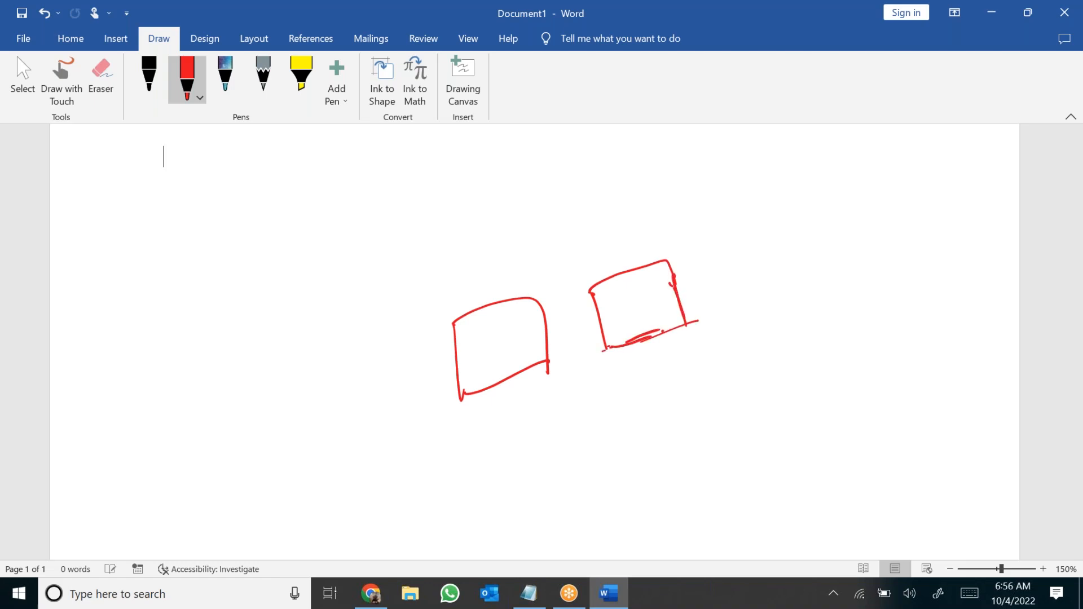
Label the first small box "User" and the second one "Device"
{"action": "left_click_drag", "start_coordinate": [476, 415], "coordinate": [490, 413]}
{"action": "mouse_move", "coordinate": [506, 399]}
{"action": "left_mouse_down"}
{"action": "mouse_move", "coordinate": [490, 418]}
{"action": "mouse_move", "coordinate": [519, 395]}
{"action": "mouse_move", "coordinate": [529, 402]}
{"action": "left_mouse_up"}
{"action": "left_click_drag", "start_coordinate": [526, 398], "coordinate": [548, 372]}
{"action": "mouse_move", "coordinate": [626, 365]}
{"action": "left_mouse_down"}
{"action": "mouse_move", "coordinate": [631, 385]}
{"action": "mouse_move", "coordinate": [692, 346]}
{"action": "mouse_move", "coordinate": [720, 346]}
{"action": "left_mouse_up"}
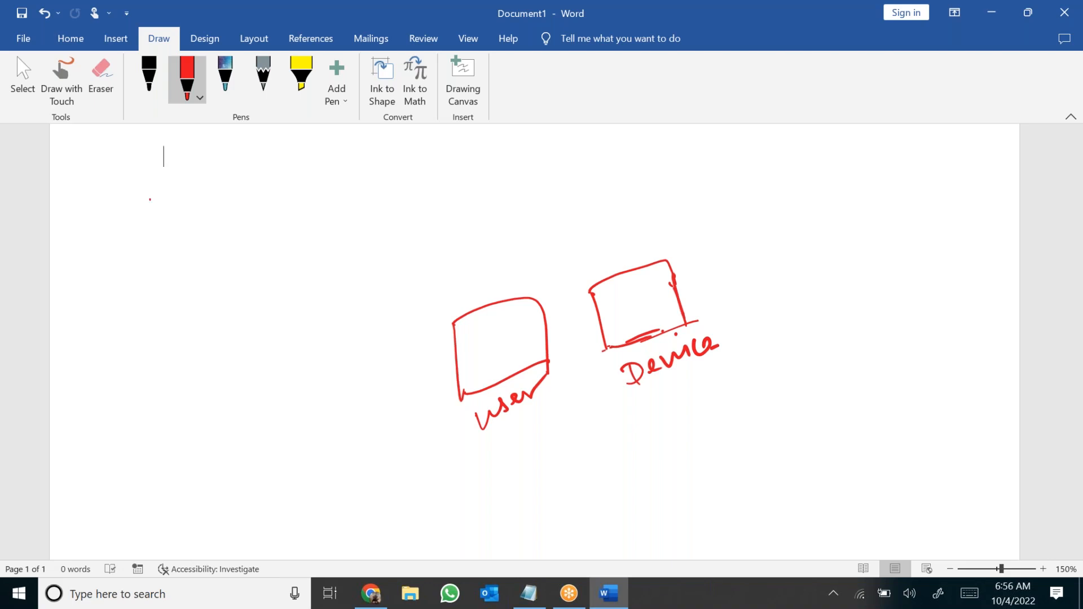
Draw a large tall rectangle on the page's left, beside the User box
{"action": "left_click_drag", "start_coordinate": [89, 284], "coordinate": [87, 488]}
{"action": "left_click_drag", "start_coordinate": [94, 205], "coordinate": [100, 200]}
{"action": "left_click_drag", "start_coordinate": [93, 237], "coordinate": [85, 348]}
{"action": "mouse_move", "coordinate": [95, 199]}
{"action": "left_mouse_down"}
{"action": "mouse_move", "coordinate": [79, 318]}
{"action": "mouse_move", "coordinate": [146, 187]}
{"action": "mouse_move", "coordinate": [343, 191]}
{"action": "mouse_move", "coordinate": [316, 467]}
{"action": "left_mouse_up"}
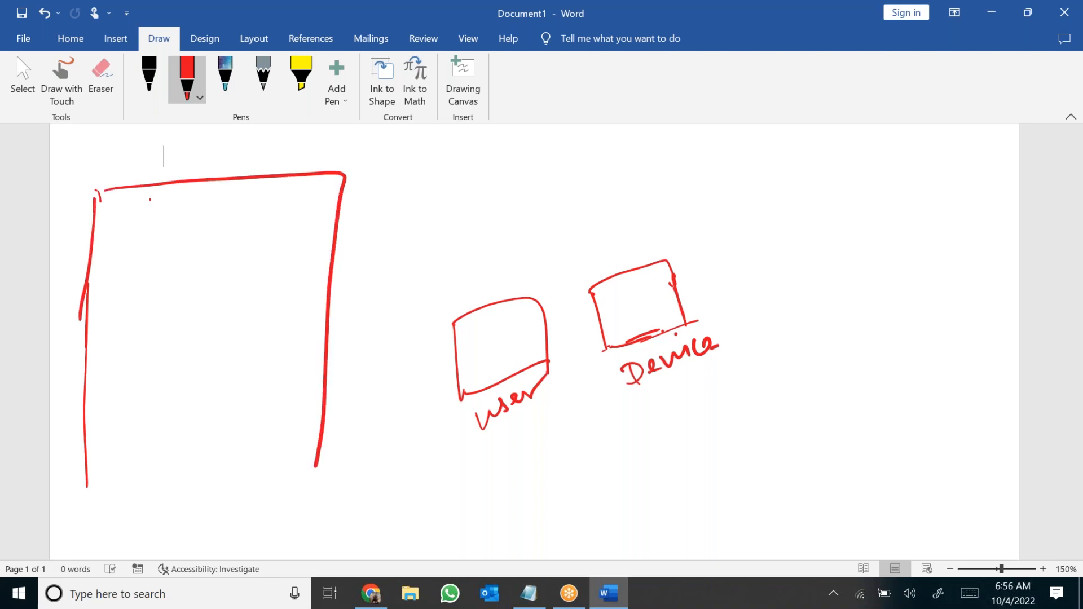
{"action": "left_click_drag", "start_coordinate": [94, 487], "coordinate": [316, 466]}
Write "Limiting Collection" in the lower part of the large rectangle
{"action": "mouse_move", "coordinate": [121, 388]}
{"action": "left_mouse_down"}
{"action": "mouse_move", "coordinate": [131, 415]}
{"action": "mouse_move", "coordinate": [158, 390]}
{"action": "mouse_move", "coordinate": [177, 399]}
{"action": "left_mouse_up"}
{"action": "mouse_move", "coordinate": [183, 360]}
{"action": "left_mouse_down"}
{"action": "mouse_move", "coordinate": [187, 396]}
{"action": "mouse_move", "coordinate": [229, 355]}
{"action": "mouse_move", "coordinate": [240, 402]}
{"action": "left_mouse_up"}
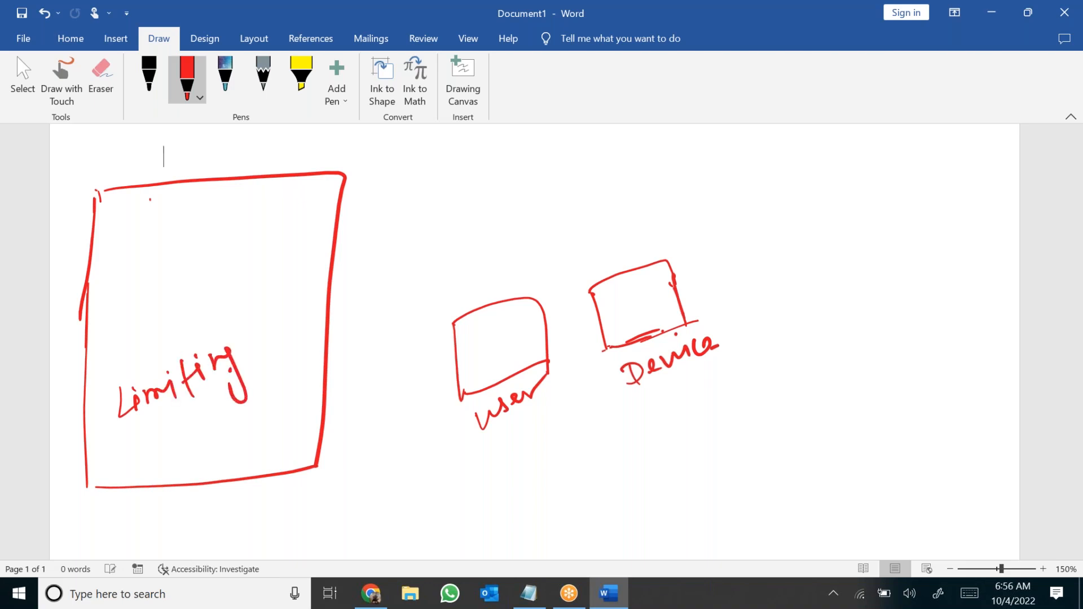
{"action": "mouse_move", "coordinate": [147, 437]}
{"action": "left_mouse_down"}
{"action": "mouse_move", "coordinate": [153, 452]}
{"action": "mouse_move", "coordinate": [135, 466]}
{"action": "mouse_move", "coordinate": [180, 416]}
{"action": "mouse_move", "coordinate": [225, 417]}
{"action": "mouse_move", "coordinate": [182, 433]}
{"action": "left_mouse_up"}
{"action": "mouse_move", "coordinate": [249, 420]}
{"action": "left_mouse_down"}
{"action": "mouse_move", "coordinate": [247, 435]}
{"action": "mouse_move", "coordinate": [233, 425]}
{"action": "mouse_move", "coordinate": [264, 412]}
{"action": "mouse_move", "coordinate": [278, 427]}
{"action": "mouse_move", "coordinate": [242, 441]}
{"action": "left_mouse_up"}
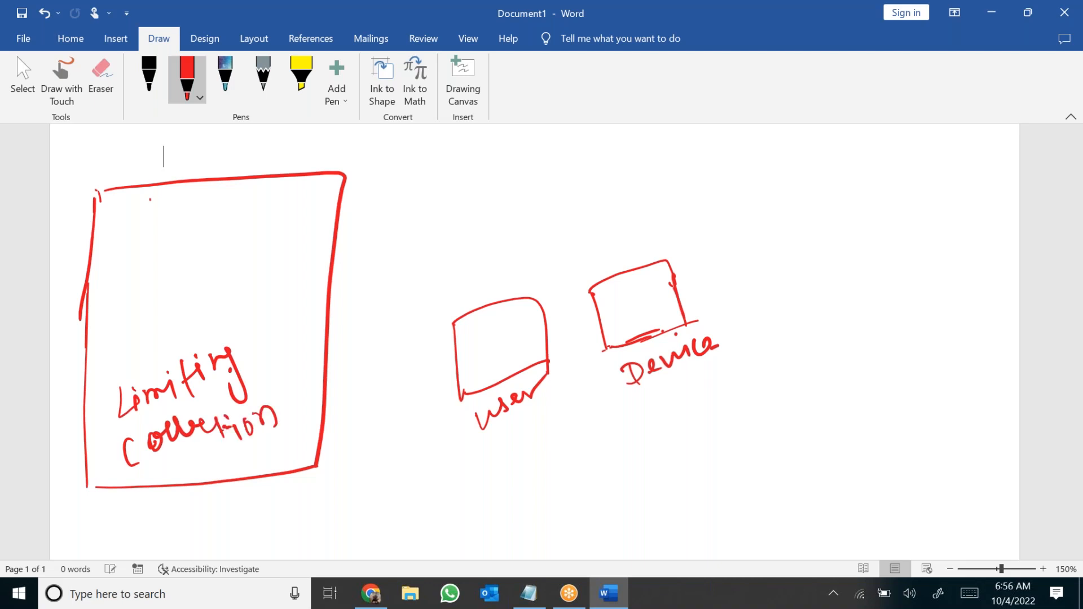
Write the same sample user name in the User box and the limiting rectangle, and draw an arrow from the rectangle to the User box
{"action": "mouse_move", "coordinate": [480, 341]}
{"action": "left_mouse_down"}
{"action": "mouse_move", "coordinate": [472, 346]}
{"action": "mouse_move", "coordinate": [480, 321]}
{"action": "mouse_move", "coordinate": [484, 338]}
{"action": "mouse_move", "coordinate": [520, 323]}
{"action": "mouse_move", "coordinate": [532, 329]}
{"action": "left_mouse_up"}
{"action": "mouse_move", "coordinate": [133, 249]}
{"action": "left_mouse_down"}
{"action": "mouse_move", "coordinate": [120, 274]}
{"action": "mouse_move", "coordinate": [141, 243]}
{"action": "mouse_move", "coordinate": [164, 252]}
{"action": "mouse_move", "coordinate": [203, 223]}
{"action": "mouse_move", "coordinate": [212, 246]}
{"action": "left_mouse_up"}
{"action": "mouse_move", "coordinate": [293, 245]}
{"action": "left_mouse_down"}
{"action": "mouse_move", "coordinate": [429, 276]}
{"action": "mouse_move", "coordinate": [434, 288]}
{"action": "mouse_move", "coordinate": [450, 277]}
{"action": "left_mouse_up"}
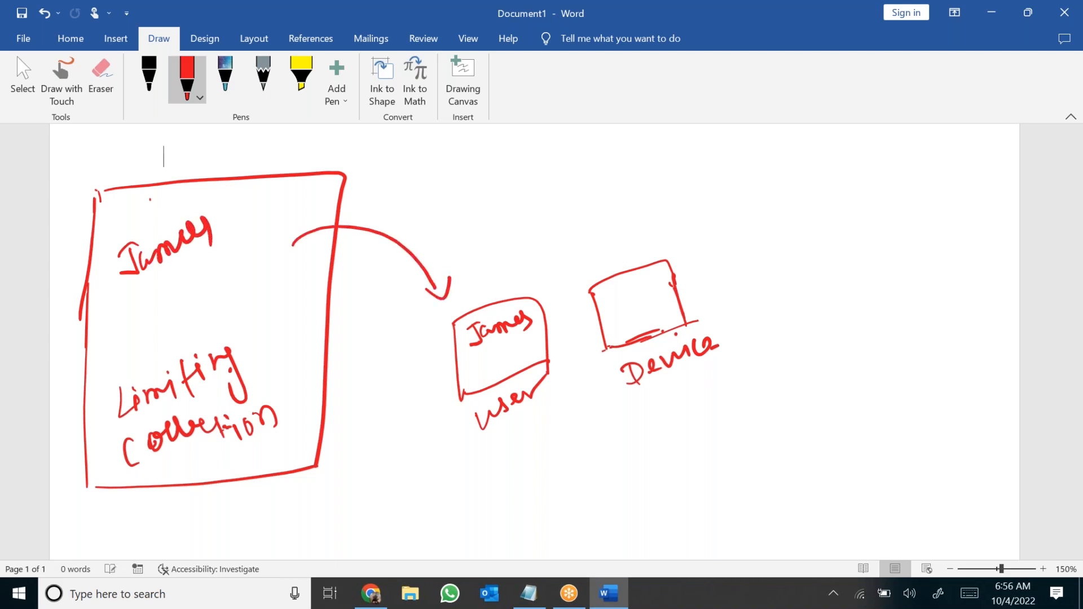
Draw a tall rectangle on the page's right and write "PC 1" in it and in the Device box
{"action": "mouse_move", "coordinate": [816, 205]}
{"action": "left_mouse_down"}
{"action": "mouse_move", "coordinate": [821, 454]}
{"action": "mouse_move", "coordinate": [979, 206]}
{"action": "mouse_move", "coordinate": [961, 422]}
{"action": "left_mouse_up"}
{"action": "left_click_drag", "start_coordinate": [811, 458], "coordinate": [978, 428]}
{"action": "mouse_move", "coordinate": [830, 274]}
{"action": "left_mouse_down"}
{"action": "mouse_move", "coordinate": [834, 318]}
{"action": "mouse_move", "coordinate": [836, 296]}
{"action": "mouse_move", "coordinate": [869, 299]}
{"action": "left_mouse_up"}
{"action": "left_click", "coordinate": [893, 263]}
{"action": "left_click_drag", "start_coordinate": [892, 262], "coordinate": [895, 292]}
{"action": "mouse_move", "coordinate": [890, 294]}
{"action": "left_mouse_down"}
{"action": "mouse_move", "coordinate": [902, 285]}
{"action": "mouse_move", "coordinate": [891, 260]}
{"action": "left_mouse_up"}
{"action": "mouse_move", "coordinate": [622, 300]}
{"action": "left_mouse_down"}
{"action": "mouse_move", "coordinate": [625, 326]}
{"action": "mouse_move", "coordinate": [630, 309]}
{"action": "mouse_move", "coordinate": [646, 316]}
{"action": "left_mouse_up"}
{"action": "left_click_drag", "start_coordinate": [661, 289], "coordinate": [670, 305]}
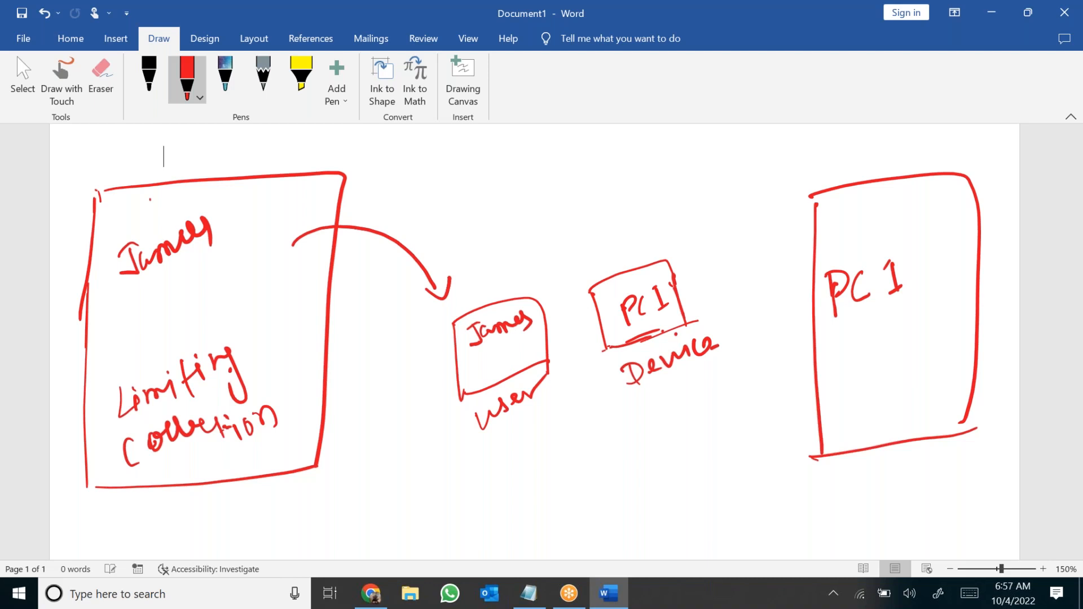
Underline "PC 1" in the right rectangle several times and label that rectangle "Limiting Collection"
{"action": "left_click_drag", "start_coordinate": [833, 329], "coordinate": [871, 317]}
{"action": "mouse_move", "coordinate": [834, 335]}
{"action": "left_mouse_down"}
{"action": "mouse_move", "coordinate": [863, 325]}
{"action": "mouse_move", "coordinate": [859, 337]}
{"action": "left_mouse_up"}
{"action": "left_click_drag", "start_coordinate": [823, 401], "coordinate": [833, 422]}
{"action": "mouse_move", "coordinate": [833, 419]}
{"action": "left_mouse_down"}
{"action": "mouse_move", "coordinate": [868, 407]}
{"action": "mouse_move", "coordinate": [874, 423]}
{"action": "mouse_move", "coordinate": [889, 395]}
{"action": "mouse_move", "coordinate": [906, 394]}
{"action": "mouse_move", "coordinate": [906, 432]}
{"action": "left_mouse_up"}
{"action": "mouse_move", "coordinate": [861, 466]}
{"action": "left_mouse_down"}
{"action": "mouse_move", "coordinate": [857, 488]}
{"action": "mouse_move", "coordinate": [876, 463]}
{"action": "mouse_move", "coordinate": [914, 471]}
{"action": "left_mouse_up"}
{"action": "left_click_drag", "start_coordinate": [915, 474], "coordinate": [944, 483]}
{"action": "mouse_move", "coordinate": [935, 469]}
{"action": "left_mouse_down"}
{"action": "mouse_move", "coordinate": [949, 466]}
{"action": "mouse_move", "coordinate": [955, 482]}
{"action": "left_mouse_up"}
{"action": "left_click_drag", "start_coordinate": [957, 475], "coordinate": [987, 485]}
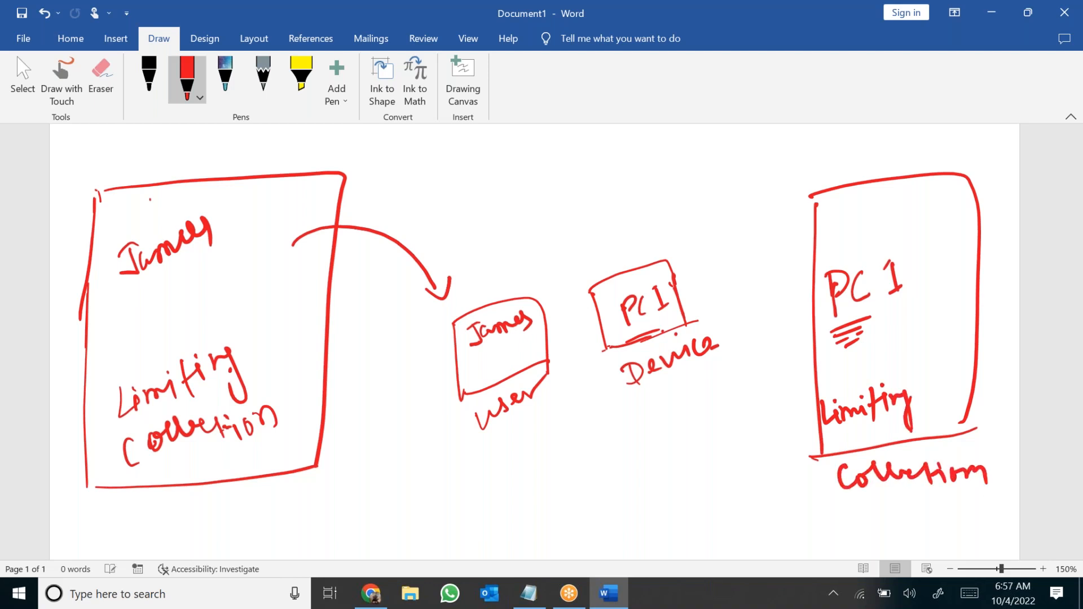
Draw two arrows from the right rectangle to the Device box, and one from the left "Limiting Collection" label to the User box
{"action": "mouse_move", "coordinate": [819, 292]}
{"action": "left_mouse_down"}
{"action": "mouse_move", "coordinate": [784, 277]}
{"action": "mouse_move", "coordinate": [712, 276]}
{"action": "mouse_move", "coordinate": [722, 302]}
{"action": "left_mouse_up"}
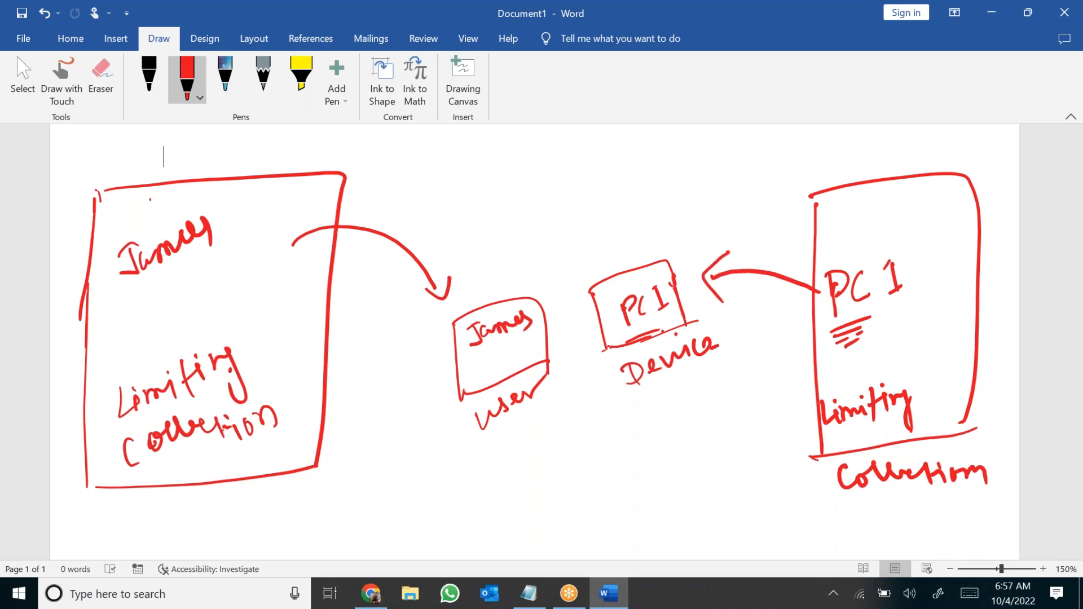
{"action": "mouse_move", "coordinate": [282, 401]}
{"action": "left_mouse_down"}
{"action": "mouse_move", "coordinate": [421, 364]}
{"action": "mouse_move", "coordinate": [419, 388]}
{"action": "left_mouse_up"}
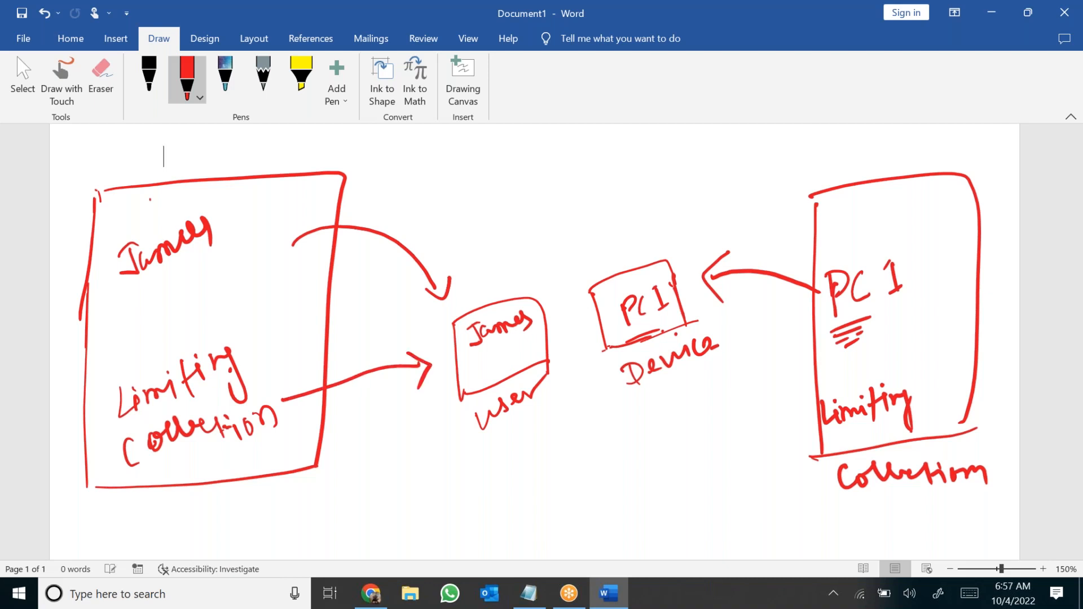
{"action": "mouse_move", "coordinate": [832, 356]}
{"action": "left_mouse_down"}
{"action": "mouse_move", "coordinate": [703, 313]}
{"action": "mouse_move", "coordinate": [725, 303]}
{"action": "left_mouse_up"}
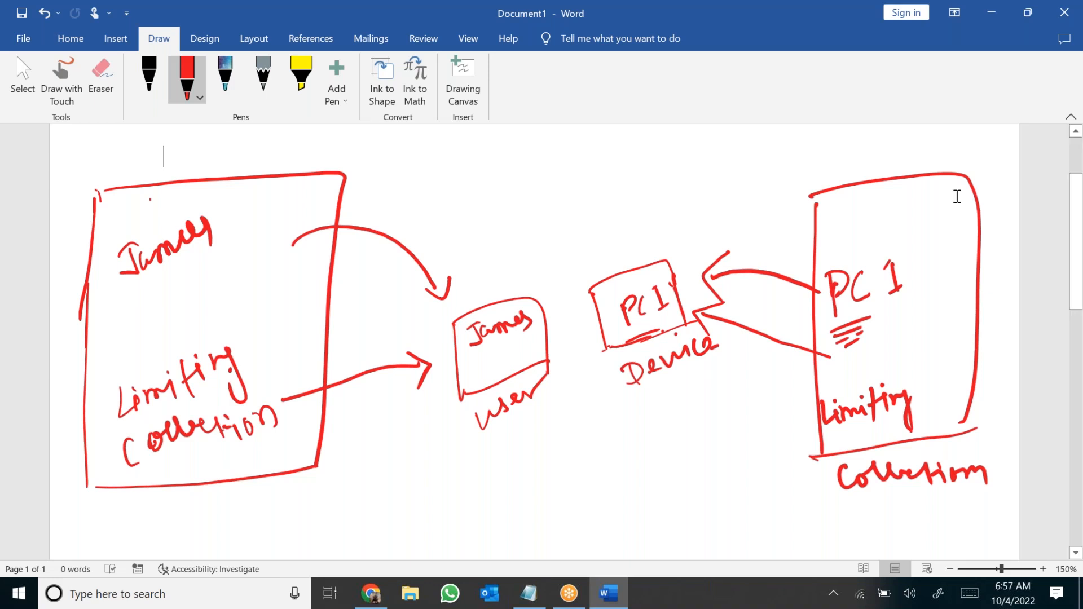
Underline the "User" and "Device" labels beneath their boxes in red ink
{"action": "scroll", "coordinate": [892, 175], "scroll_direction": "down", "scroll_amount": 5}
{"action": "scroll", "coordinate": [892, 175], "scroll_direction": "up", "scroll_amount": 3}
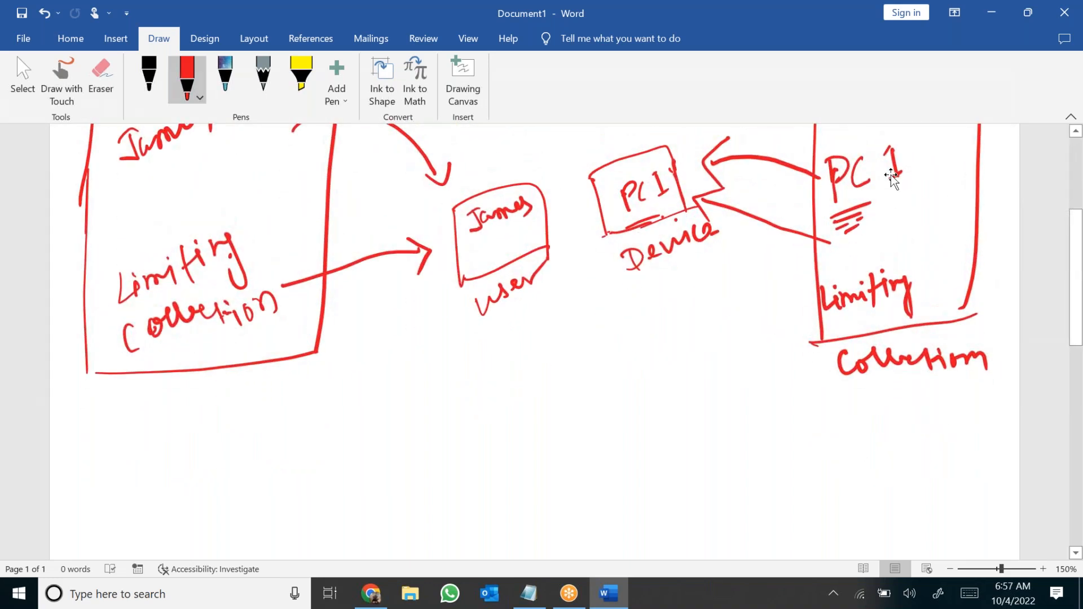
{"action": "left_click_drag", "start_coordinate": [487, 333], "coordinate": [547, 297]}
{"action": "left_click_drag", "start_coordinate": [643, 286], "coordinate": [700, 262]}
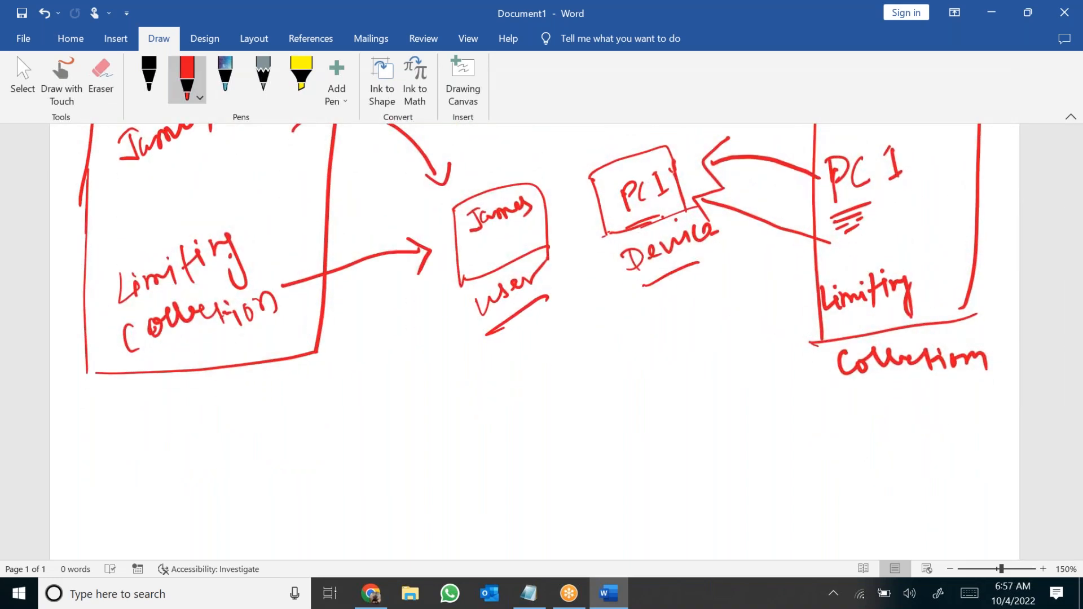
Draw a circled 1 below the boxes, underline the sample names inside both, and add a plus sign in the User box
{"action": "mouse_move", "coordinate": [432, 393]}
{"action": "left_mouse_down"}
{"action": "mouse_move", "coordinate": [430, 427]}
{"action": "mouse_move", "coordinate": [409, 389]}
{"action": "left_mouse_up"}
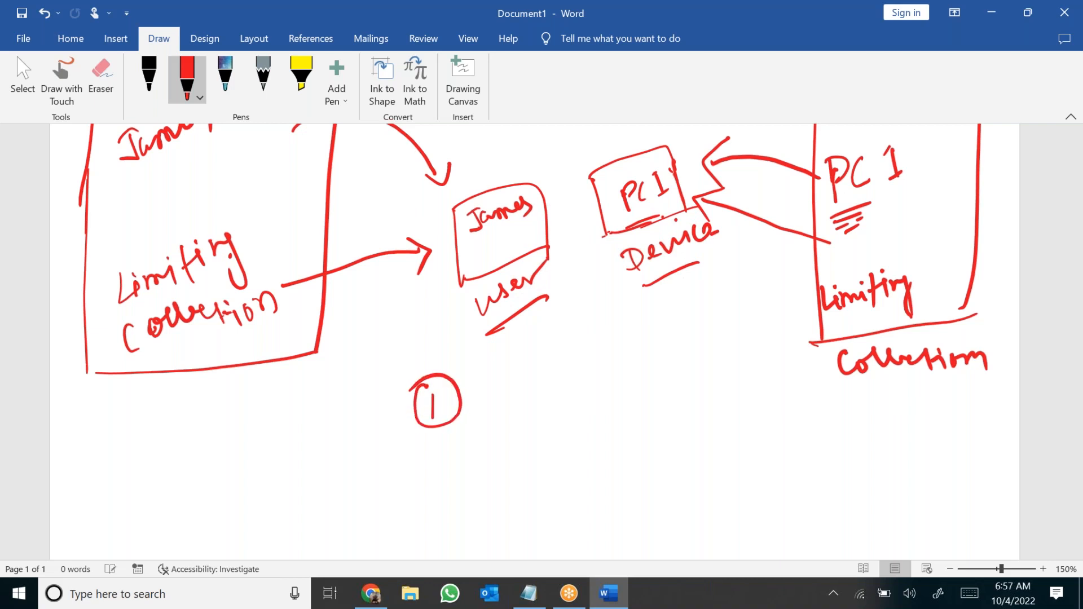
{"action": "left_click_drag", "start_coordinate": [489, 235], "coordinate": [513, 221]}
{"action": "left_click_drag", "start_coordinate": [628, 216], "coordinate": [643, 205]}
{"action": "left_click_drag", "start_coordinate": [490, 249], "coordinate": [506, 247]}
{"action": "left_click_drag", "start_coordinate": [498, 243], "coordinate": [496, 270]}
Write "Direct Rule" beside the circled 1, and add a circled 2 with "Query Rule" below it
{"action": "mouse_move", "coordinate": [470, 380]}
{"action": "left_mouse_down"}
{"action": "mouse_move", "coordinate": [475, 405]}
{"action": "mouse_move", "coordinate": [483, 377]}
{"action": "left_mouse_up"}
{"action": "mouse_move", "coordinate": [483, 390]}
{"action": "left_mouse_down"}
{"action": "mouse_move", "coordinate": [481, 407]}
{"action": "mouse_move", "coordinate": [582, 367]}
{"action": "left_mouse_up"}
{"action": "left_click", "coordinate": [505, 374]}
{"action": "mouse_move", "coordinate": [598, 384]}
{"action": "left_mouse_down"}
{"action": "mouse_move", "coordinate": [608, 354]}
{"action": "mouse_move", "coordinate": [629, 366]}
{"action": "mouse_move", "coordinate": [665, 359]}
{"action": "mouse_move", "coordinate": [608, 369]}
{"action": "left_mouse_up"}
{"action": "mouse_move", "coordinate": [435, 448]}
{"action": "left_mouse_down"}
{"action": "mouse_move", "coordinate": [456, 462]}
{"action": "mouse_move", "coordinate": [452, 428]}
{"action": "mouse_move", "coordinate": [486, 463]}
{"action": "mouse_move", "coordinate": [509, 462]}
{"action": "mouse_move", "coordinate": [556, 430]}
{"action": "mouse_move", "coordinate": [561, 478]}
{"action": "left_mouse_up"}
{"action": "left_click_drag", "start_coordinate": [531, 440], "coordinate": [542, 449]}
{"action": "left_click_drag", "start_coordinate": [558, 449], "coordinate": [567, 460]}
{"action": "mouse_move", "coordinate": [605, 416]}
{"action": "left_mouse_down"}
{"action": "mouse_move", "coordinate": [604, 456]}
{"action": "mouse_move", "coordinate": [673, 430]}
{"action": "mouse_move", "coordinate": [616, 428]}
{"action": "left_mouse_up"}
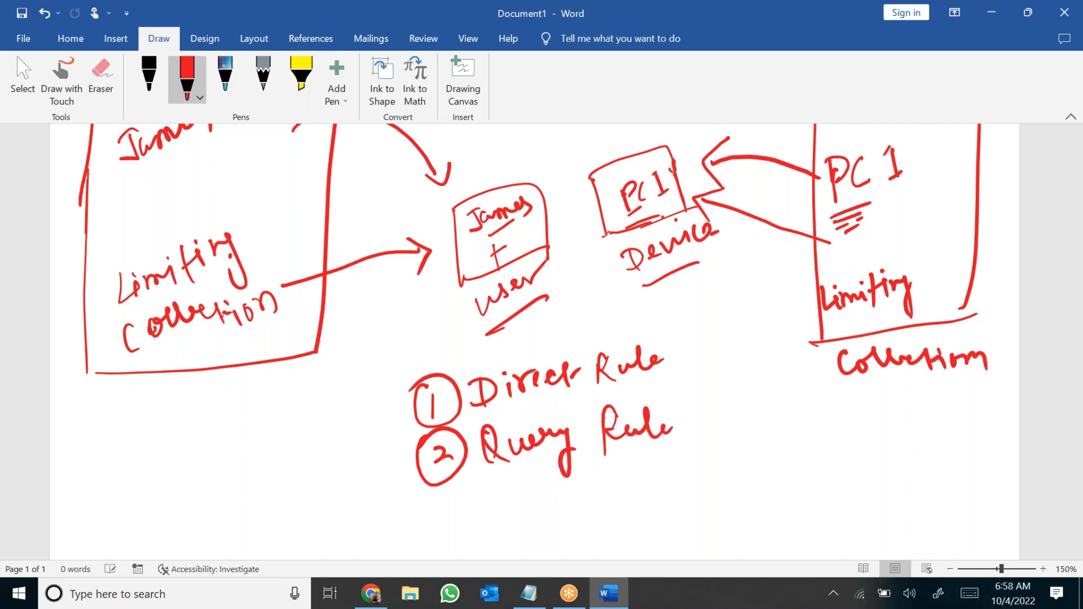
Add a third handwritten list item below "Query Rule": a circled 3 with "Include collection"
{"action": "scroll", "coordinate": [541, 339], "scroll_direction": "down", "scroll_amount": 2}
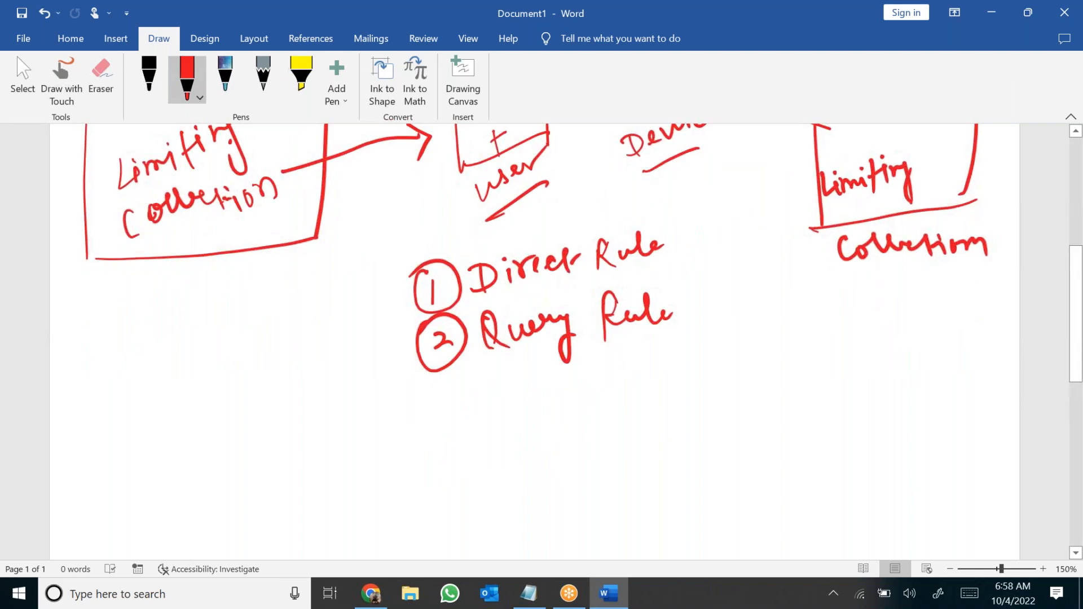
{"action": "mouse_move", "coordinate": [436, 398]}
{"action": "left_mouse_down"}
{"action": "mouse_move", "coordinate": [449, 412]}
{"action": "mouse_move", "coordinate": [441, 424]}
{"action": "left_mouse_up"}
{"action": "mouse_move", "coordinate": [434, 392]}
{"action": "left_mouse_down"}
{"action": "mouse_move", "coordinate": [422, 424]}
{"action": "mouse_move", "coordinate": [469, 398]}
{"action": "mouse_move", "coordinate": [499, 417]}
{"action": "left_mouse_up"}
{"action": "mouse_move", "coordinate": [490, 421]}
{"action": "left_mouse_down"}
{"action": "mouse_move", "coordinate": [511, 413]}
{"action": "mouse_move", "coordinate": [508, 394]}
{"action": "mouse_move", "coordinate": [527, 411]}
{"action": "mouse_move", "coordinate": [539, 395]}
{"action": "left_mouse_up"}
{"action": "mouse_move", "coordinate": [551, 386]}
{"action": "left_mouse_down"}
{"action": "mouse_move", "coordinate": [560, 400]}
{"action": "mouse_move", "coordinate": [613, 386]}
{"action": "mouse_move", "coordinate": [533, 404]}
{"action": "mouse_move", "coordinate": [548, 409]}
{"action": "left_mouse_up"}
{"action": "mouse_move", "coordinate": [650, 367]}
{"action": "left_mouse_down"}
{"action": "mouse_move", "coordinate": [649, 384]}
{"action": "mouse_move", "coordinate": [678, 376]}
{"action": "left_mouse_up"}
{"action": "mouse_move", "coordinate": [692, 367]}
{"action": "left_mouse_down"}
{"action": "mouse_move", "coordinate": [756, 372]}
{"action": "mouse_move", "coordinate": [773, 358]}
{"action": "mouse_move", "coordinate": [779, 382]}
{"action": "left_mouse_up"}
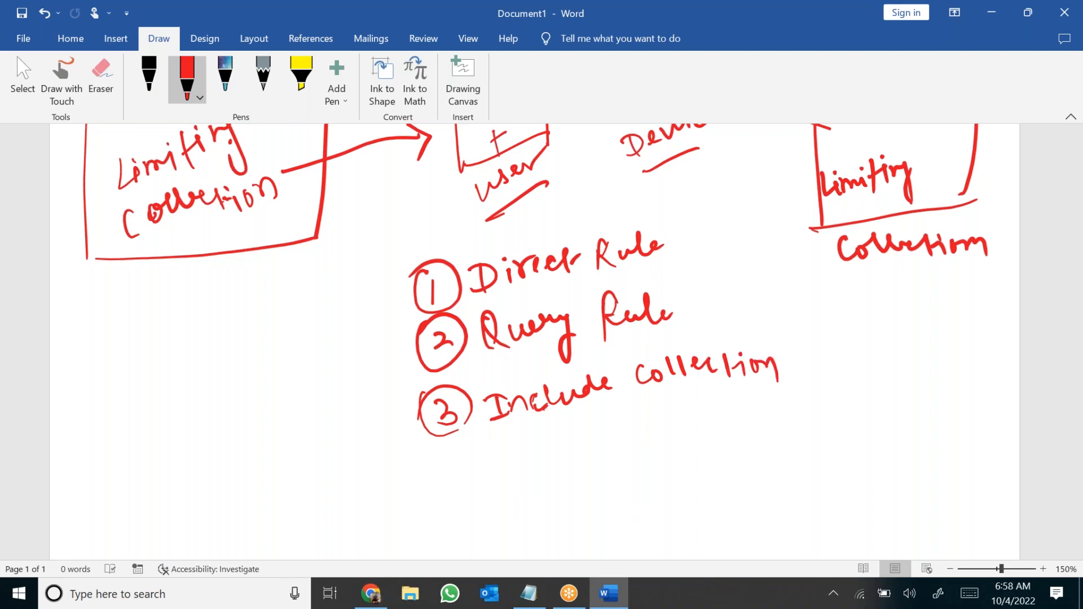
Add a fourth handwritten list item: a circled 4 with "Exclude collection"
{"action": "left_click_drag", "start_coordinate": [449, 453], "coordinate": [467, 465]}
{"action": "mouse_move", "coordinate": [463, 452]}
{"action": "left_mouse_down"}
{"action": "mouse_move", "coordinate": [465, 482]}
{"action": "mouse_move", "coordinate": [435, 452]}
{"action": "mouse_move", "coordinate": [430, 474]}
{"action": "left_mouse_up"}
{"action": "left_click_drag", "start_coordinate": [503, 444], "coordinate": [522, 468]}
{"action": "mouse_move", "coordinate": [508, 470]}
{"action": "left_mouse_down"}
{"action": "mouse_move", "coordinate": [519, 466]}
{"action": "mouse_move", "coordinate": [520, 440]}
{"action": "mouse_move", "coordinate": [539, 473]}
{"action": "left_mouse_up"}
{"action": "mouse_move", "coordinate": [542, 458]}
{"action": "left_mouse_down"}
{"action": "mouse_move", "coordinate": [532, 474]}
{"action": "mouse_move", "coordinate": [559, 471]}
{"action": "left_mouse_up"}
{"action": "mouse_move", "coordinate": [576, 442]}
{"action": "left_mouse_down"}
{"action": "mouse_move", "coordinate": [565, 469]}
{"action": "mouse_move", "coordinate": [602, 443]}
{"action": "mouse_move", "coordinate": [618, 451]}
{"action": "left_mouse_up"}
{"action": "left_click_drag", "start_coordinate": [618, 447], "coordinate": [631, 440]}
{"action": "left_click_drag", "start_coordinate": [664, 430], "coordinate": [673, 436]}
{"action": "mouse_move", "coordinate": [686, 414]}
{"action": "left_mouse_down"}
{"action": "mouse_move", "coordinate": [690, 438]}
{"action": "mouse_move", "coordinate": [713, 441]}
{"action": "mouse_move", "coordinate": [685, 436]}
{"action": "mouse_move", "coordinate": [749, 438]}
{"action": "left_mouse_up"}
{"action": "left_click_drag", "start_coordinate": [757, 432], "coordinate": [792, 421]}
{"action": "left_click_drag", "start_coordinate": [790, 418], "coordinate": [796, 444]}
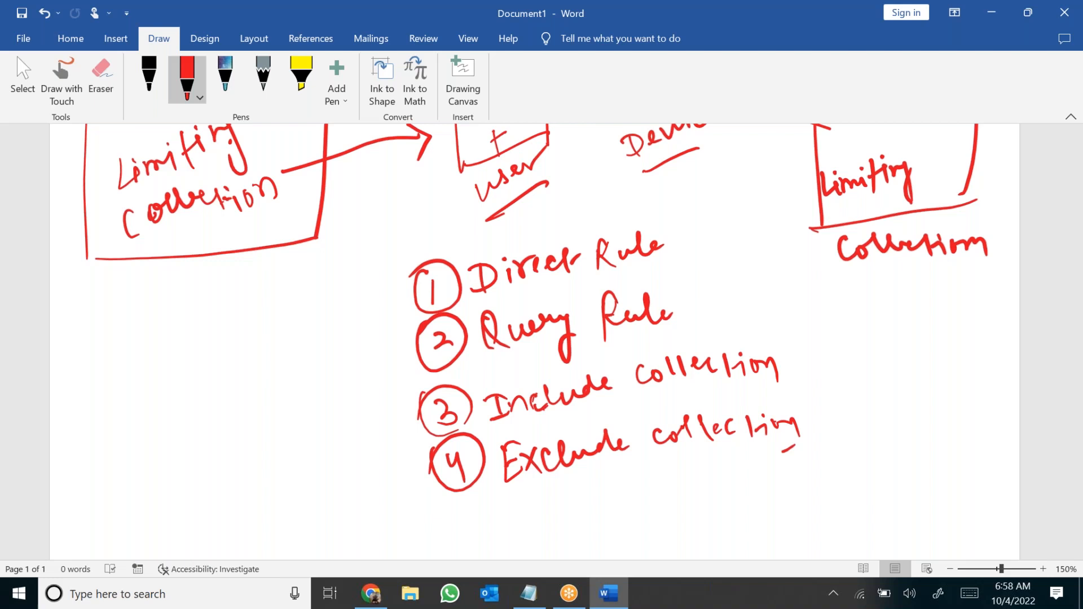
Draw red tick marks beside all four numbered membership rule types
{"action": "left_click_drag", "start_coordinate": [365, 324], "coordinate": [398, 296]}
{"action": "left_click_drag", "start_coordinate": [361, 356], "coordinate": [388, 371]}
{"action": "left_click", "coordinate": [403, 359]}
{"action": "left_click_drag", "start_coordinate": [380, 436], "coordinate": [424, 395]}
{"action": "left_click", "coordinate": [397, 490]}
{"action": "left_click_drag", "start_coordinate": [420, 488], "coordinate": [431, 466]}
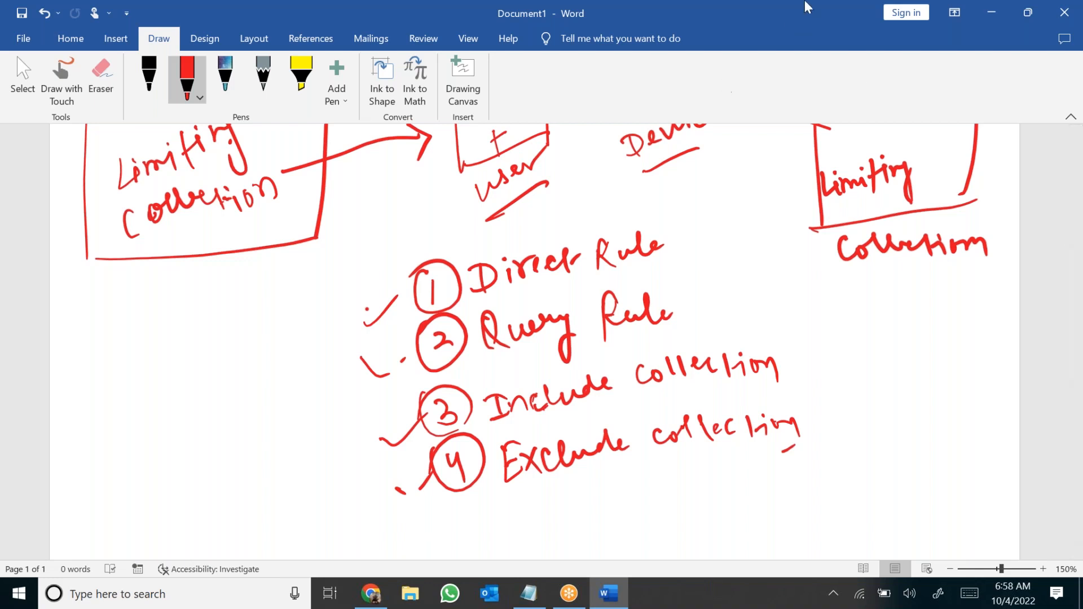
Switch to the MECM Training notes in Notepad, add "2. Create user collection with direct rule method" under 4th Oct Topics, and select its collection name
{"action": "left_click", "coordinate": [768, 24]}
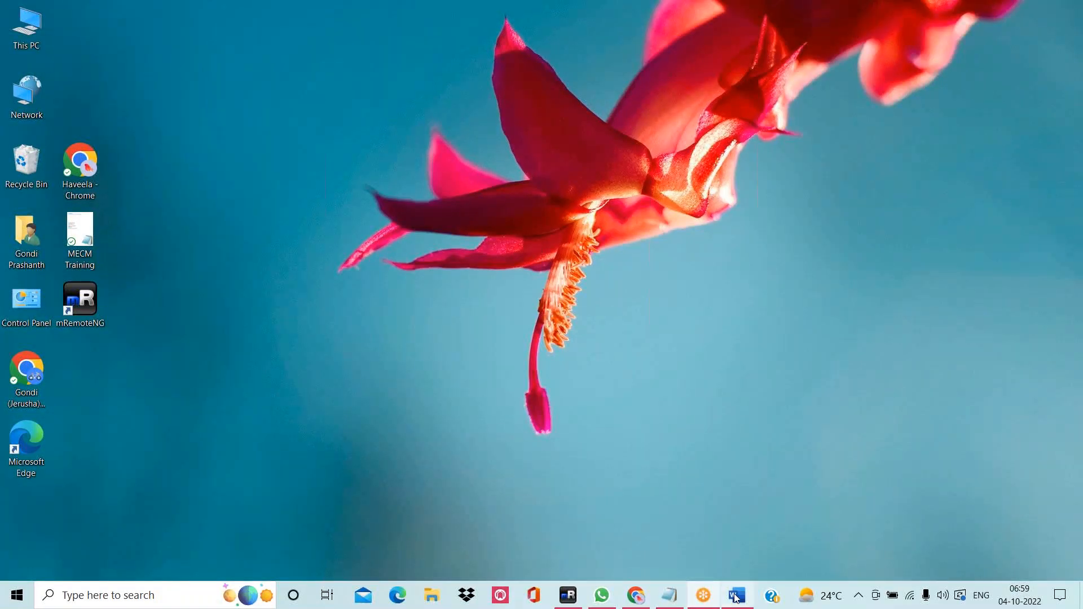
{"action": "left_click", "coordinate": [677, 598]}
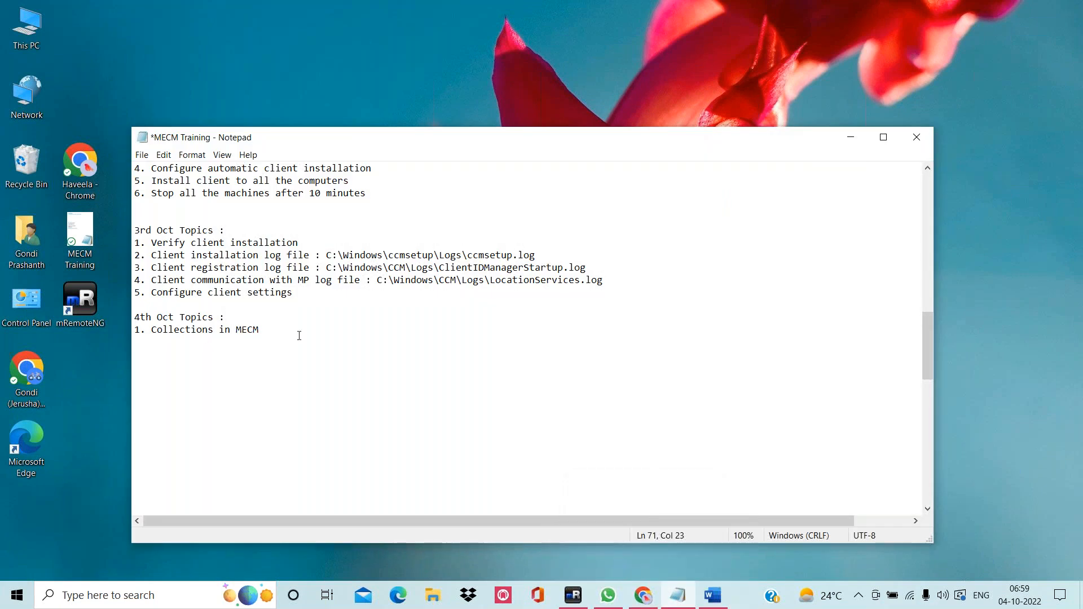
{"action": "key", "text": "Return"}
{"action": "type", "text": "2. Create user collection with di"}
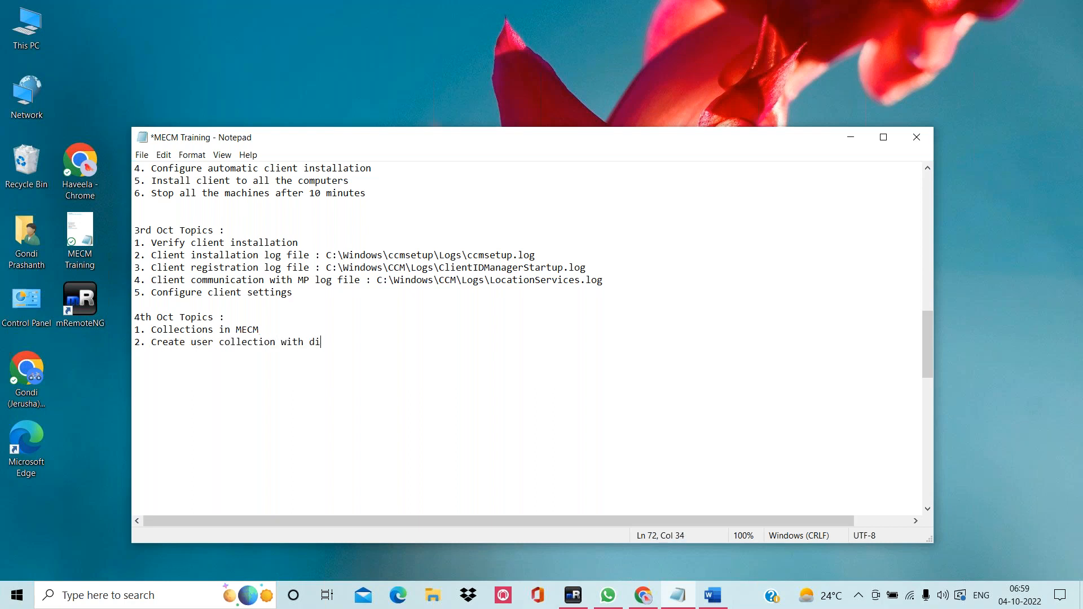
{"action": "type", "text": "t"}
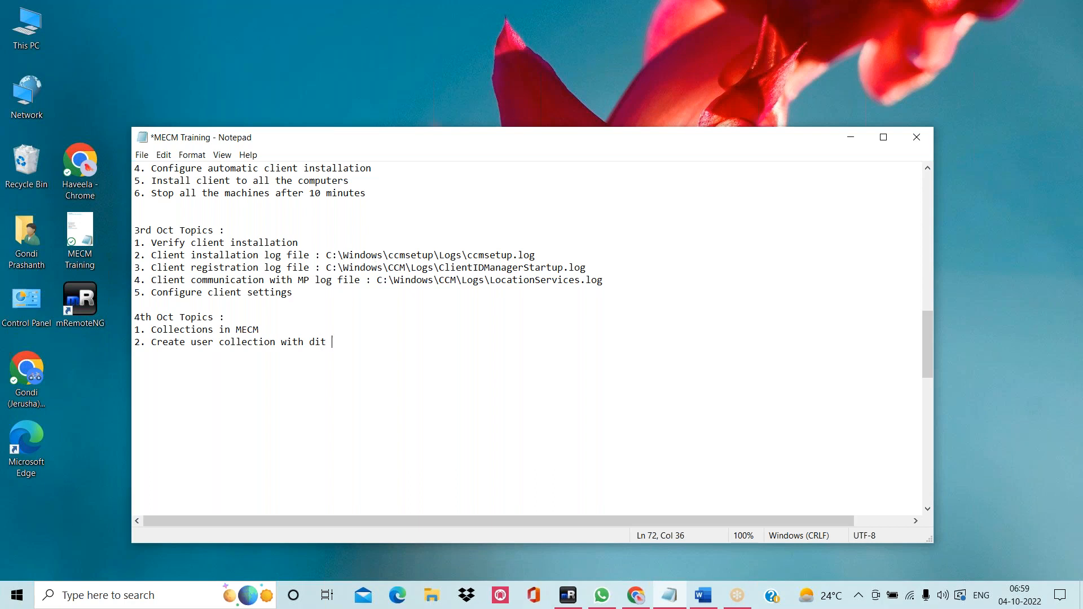
{"action": "key", "text": "BackSpace"}
{"action": "key", "text": "BackSpace"}
{"action": "type", "text": "rect rule method"}
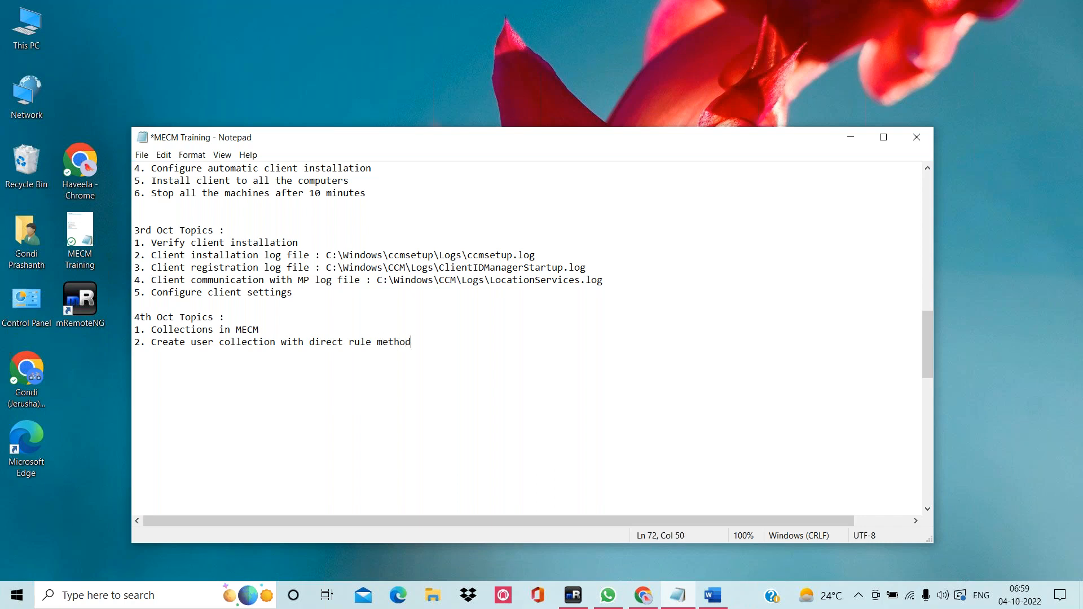
{"action": "key", "text": "Return"}
{"action": "left_click_drag", "start_coordinate": [413, 342], "coordinate": [191, 343]}
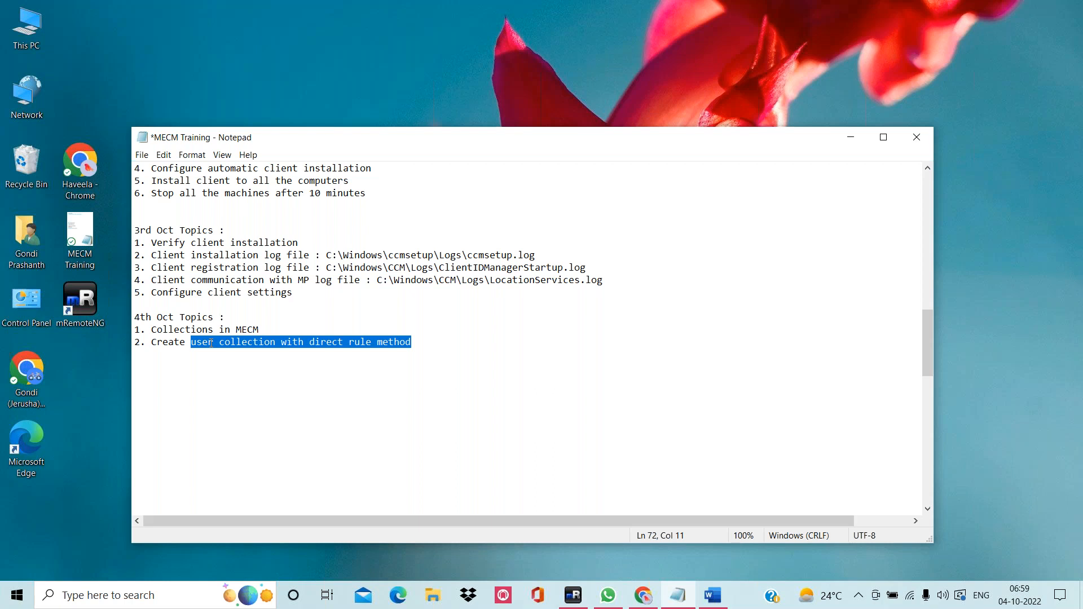
Switch to the MECMPS server session in mRemoteNG and launch the Configuration Manager Console
{"action": "left_click", "coordinate": [581, 594]}
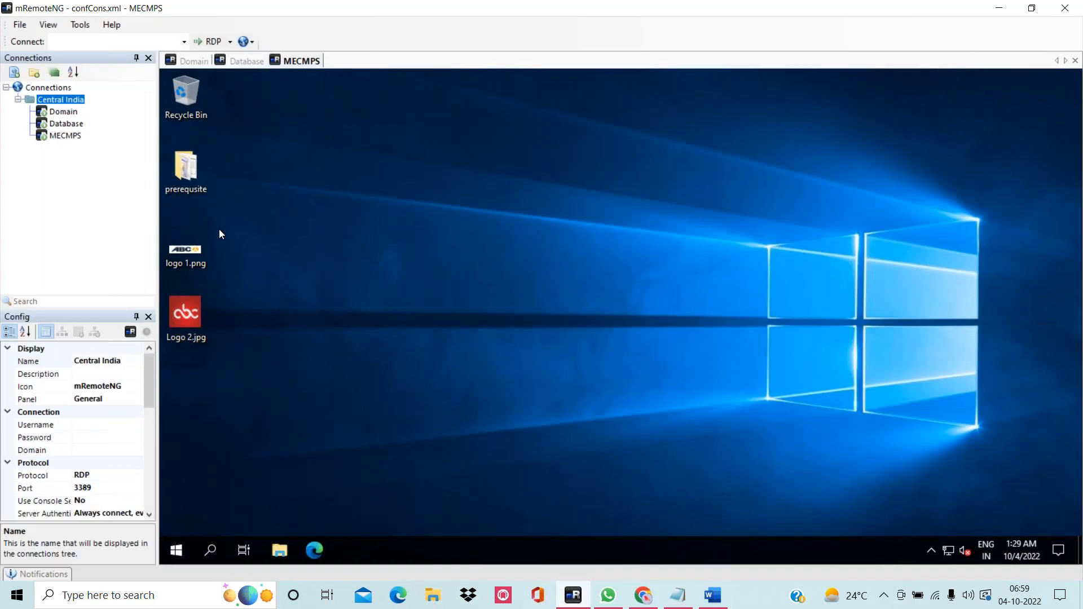
{"action": "left_click", "coordinate": [60, 137]}
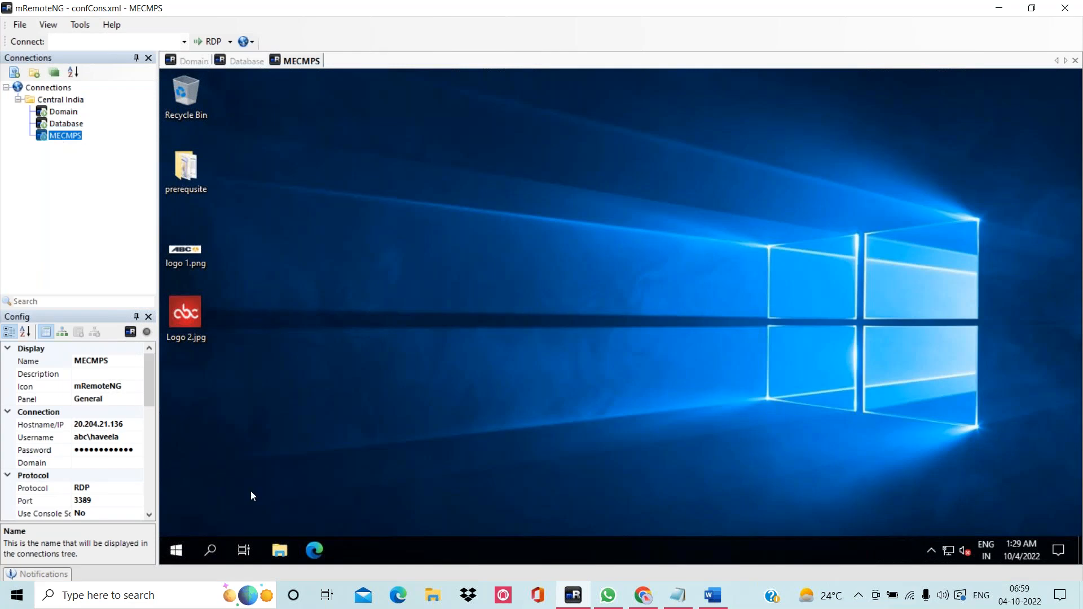
{"action": "left_click", "coordinate": [182, 546]}
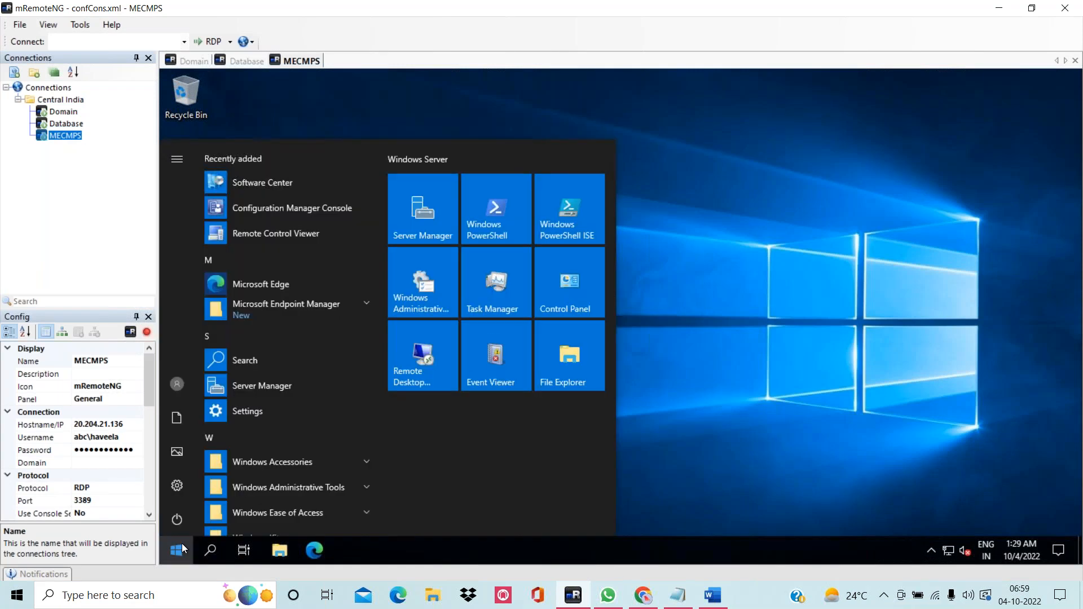
{"action": "left_click", "coordinate": [292, 208]}
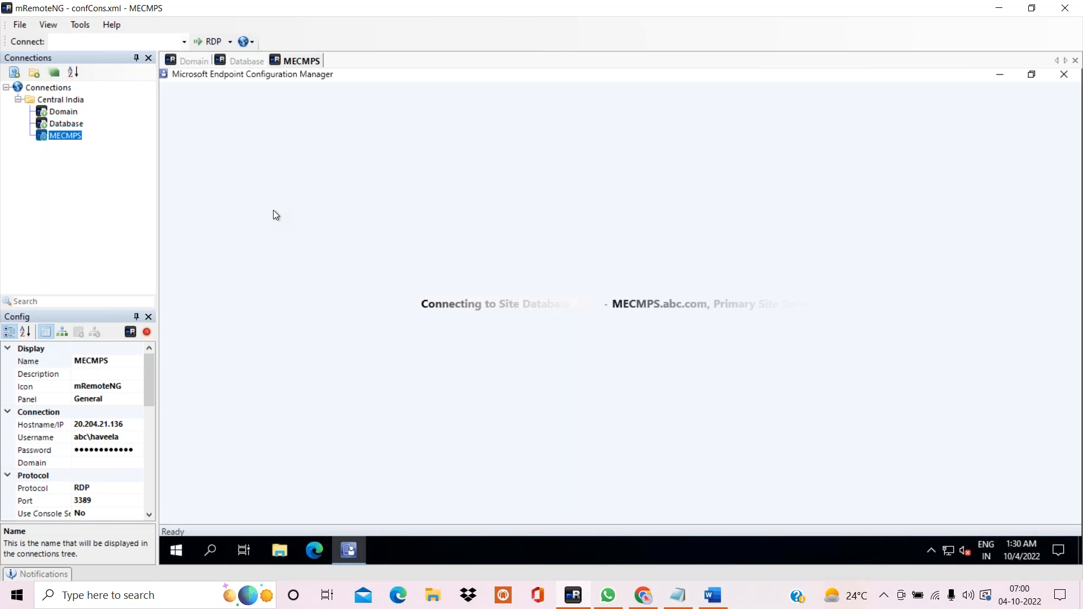
Pin the Configuration Manager Console to the remote server's taskbar, and close and relaunch it from there
{"action": "right_click", "coordinate": [356, 548]}
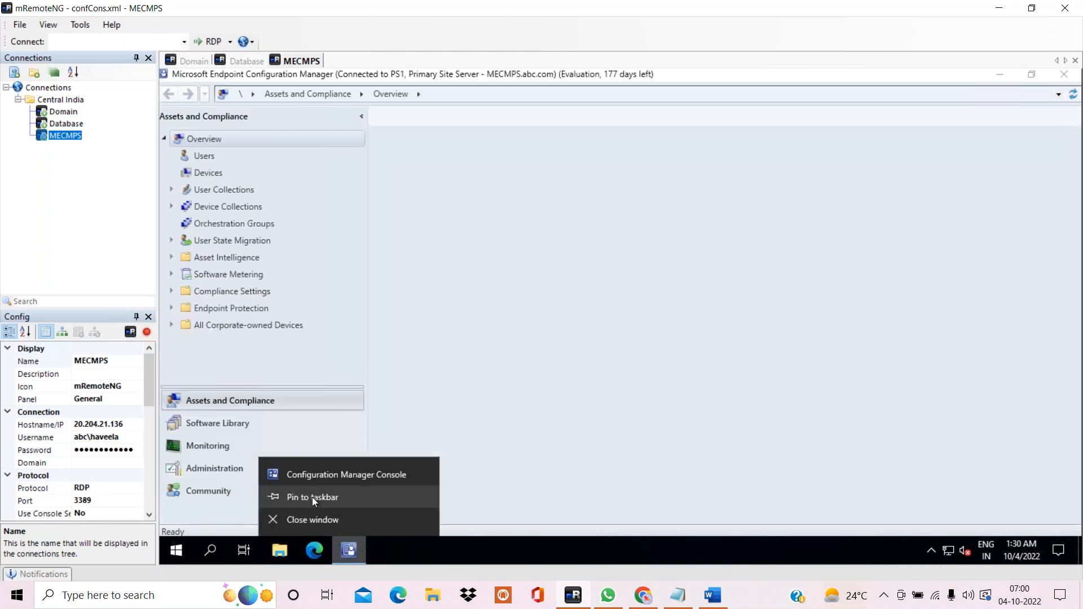
{"action": "left_click", "coordinate": [328, 508]}
{"action": "right_click", "coordinate": [351, 550]}
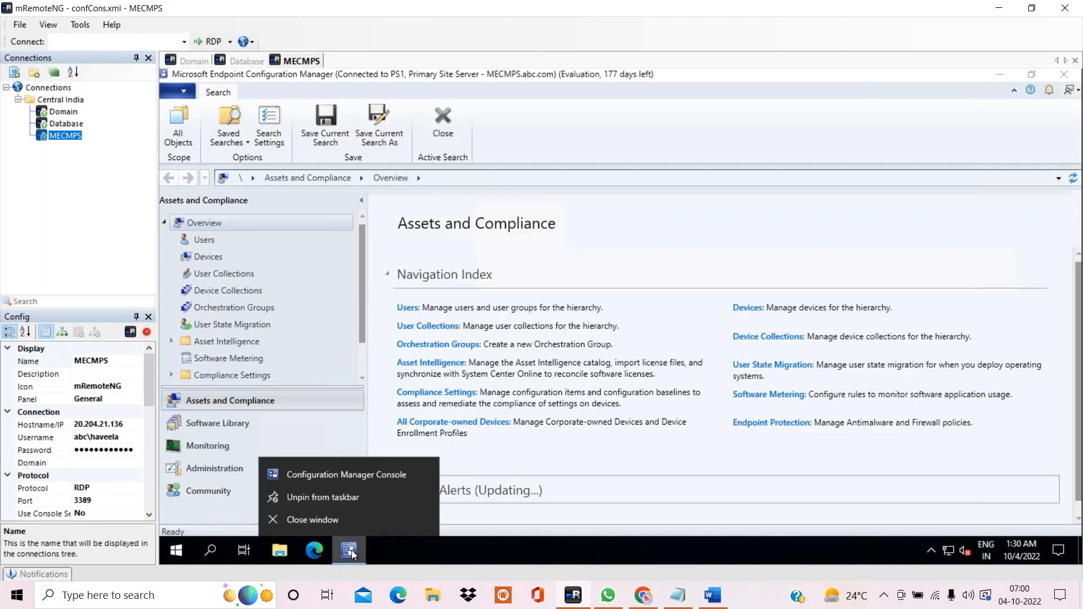
{"action": "left_click", "coordinate": [340, 523]}
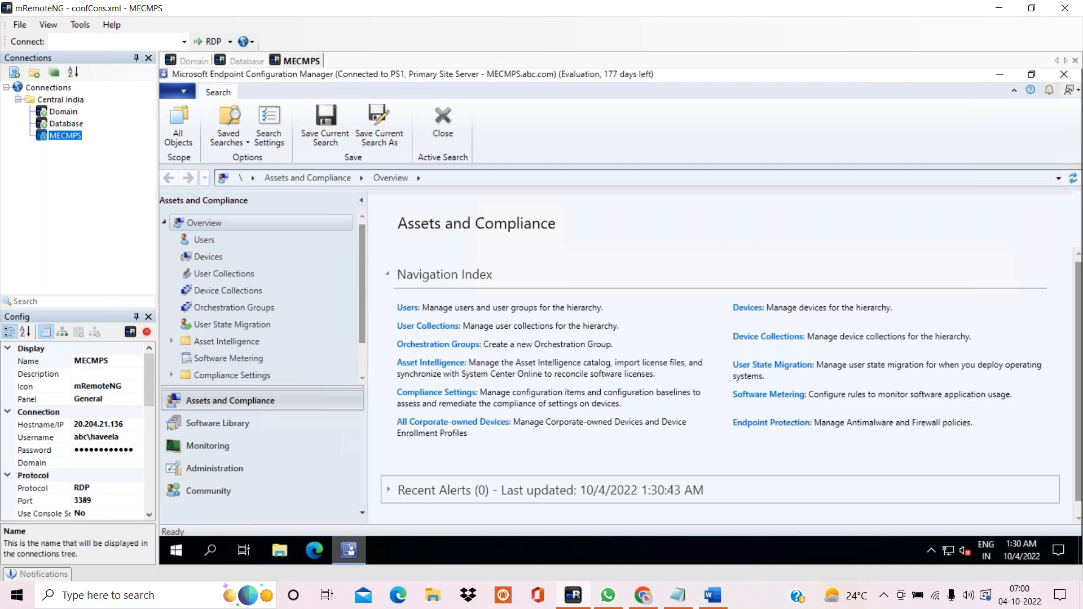
{"action": "right_click", "coordinate": [348, 551]}
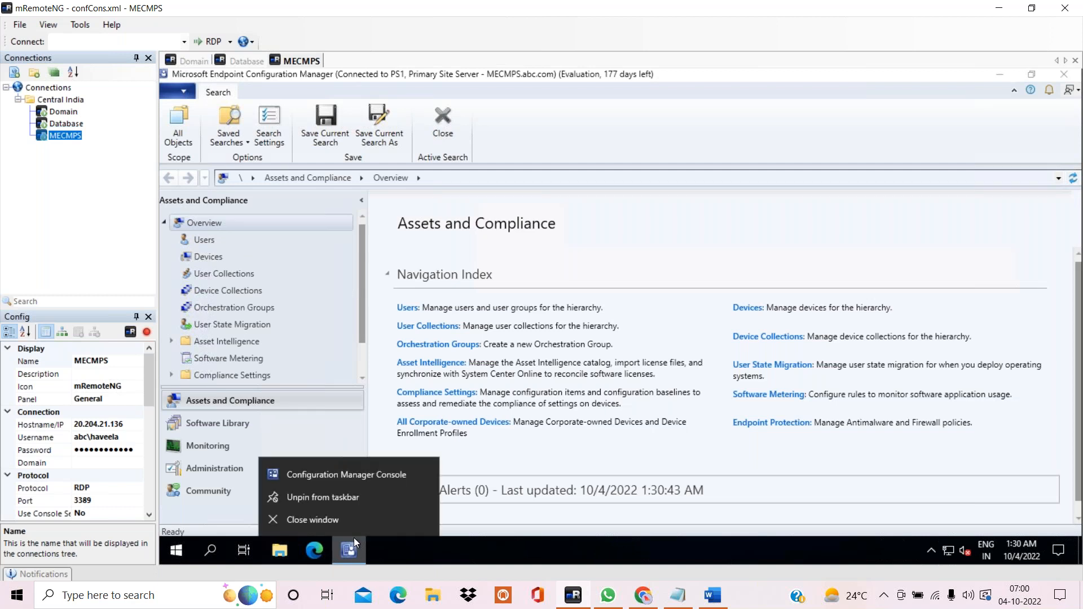
{"action": "left_click", "coordinate": [352, 521]}
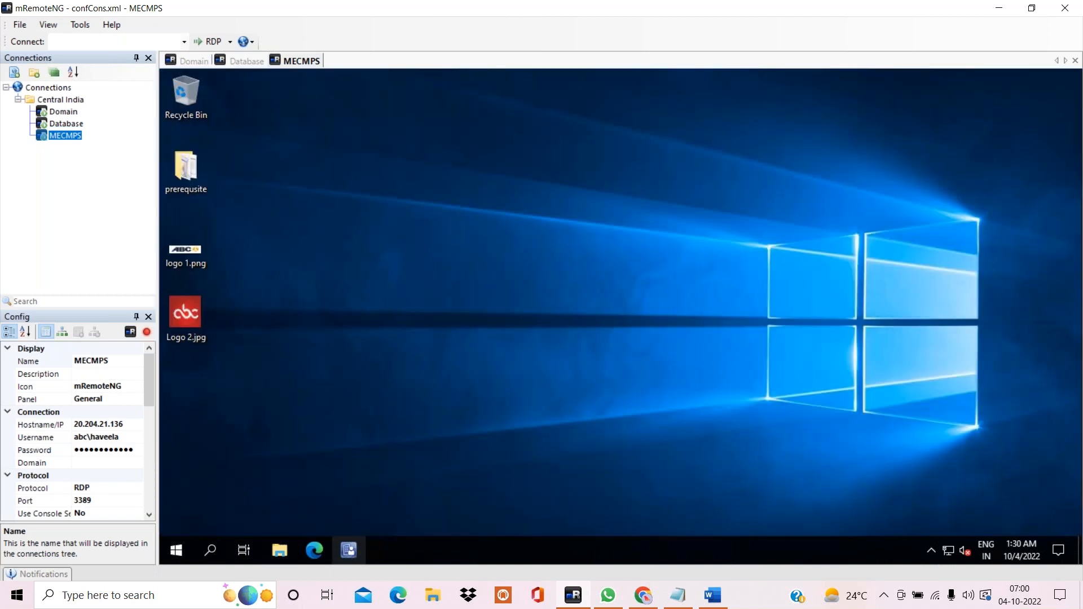
{"action": "left_click", "coordinate": [348, 551]}
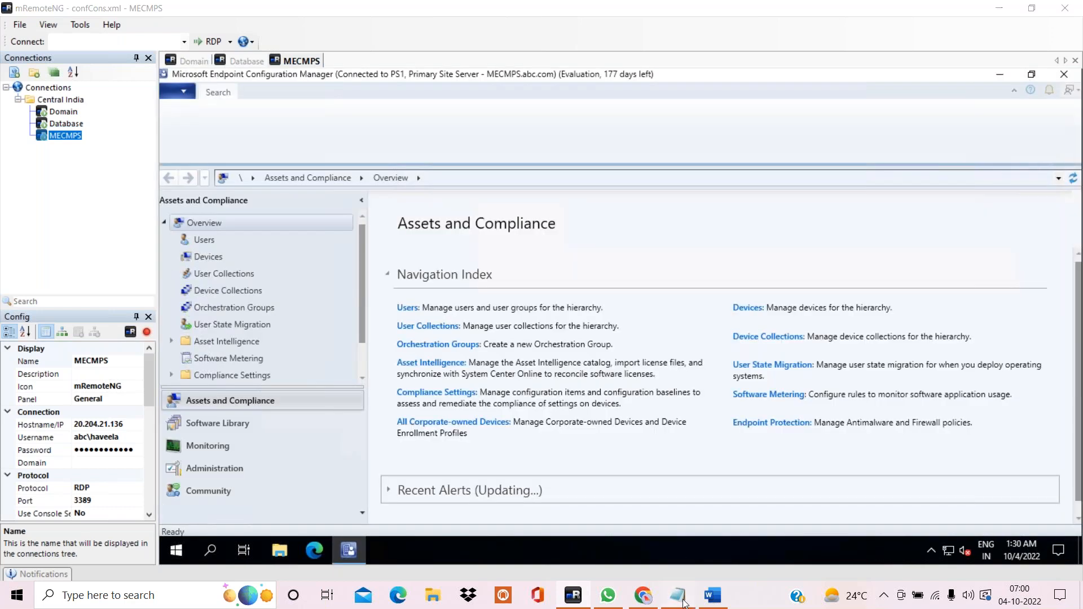
Check the highlighted topic in Notepad, and examine the built-in user collections under User Collections in the Configuration Manager Console
{"action": "left_click", "coordinate": [681, 599]}
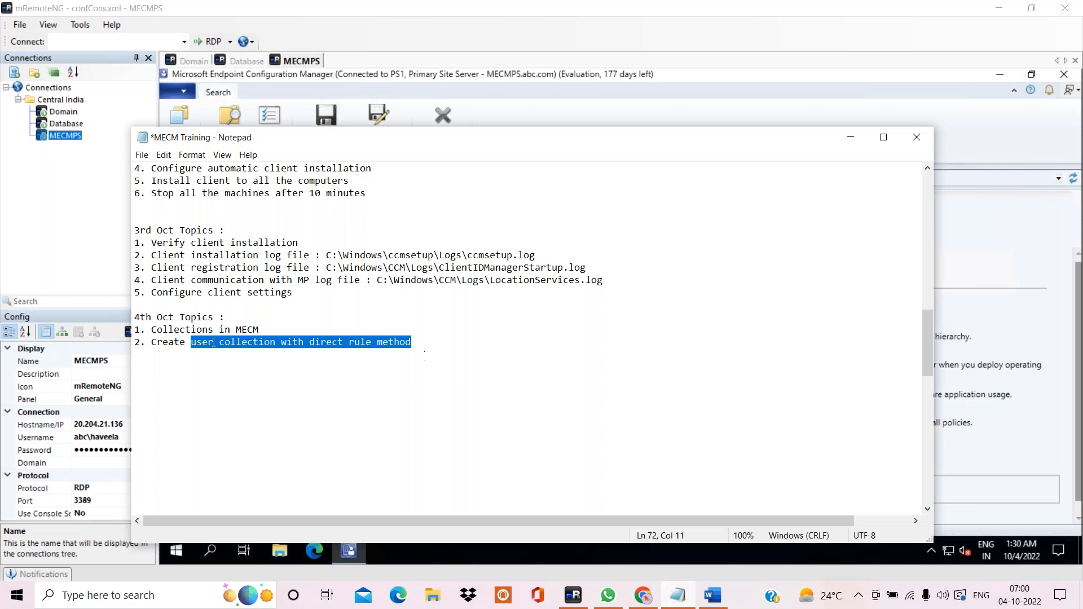
{"action": "left_click", "coordinate": [830, 116]}
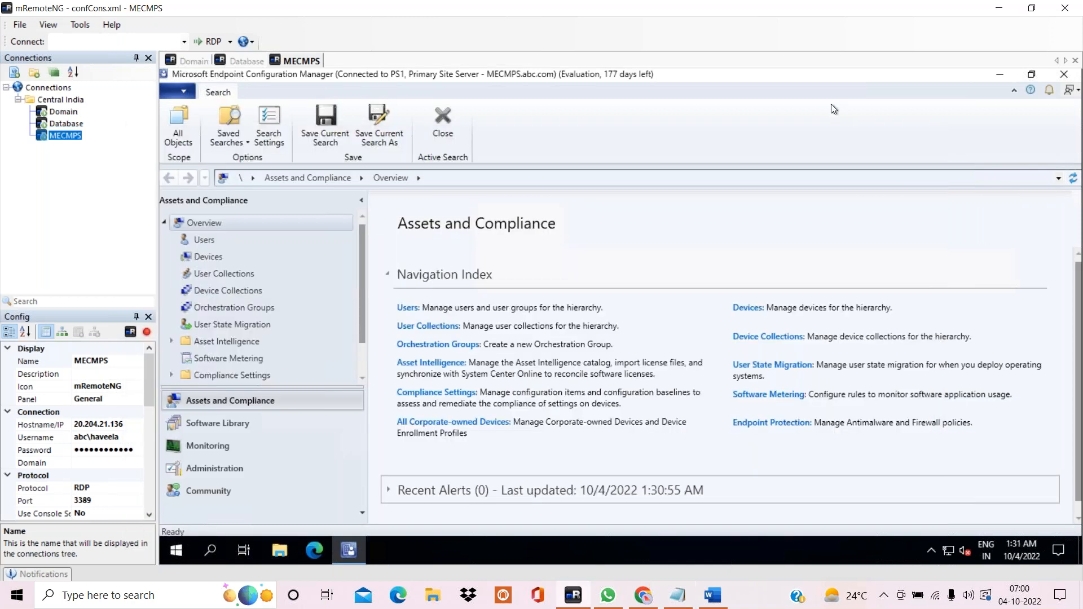
{"action": "left_click", "coordinate": [211, 275]}
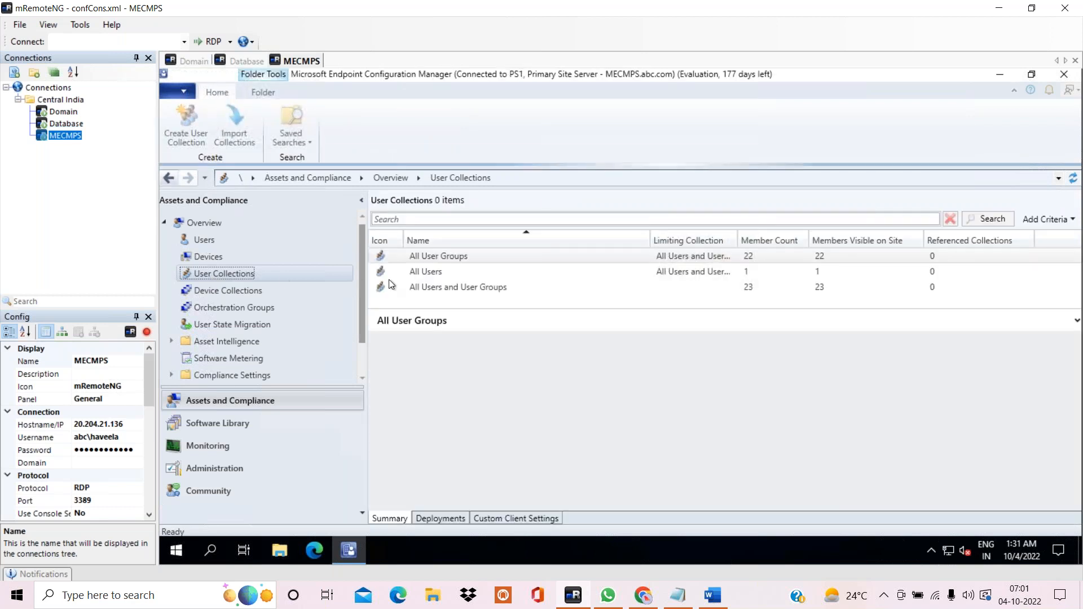
{"action": "left_click", "coordinate": [442, 256]}
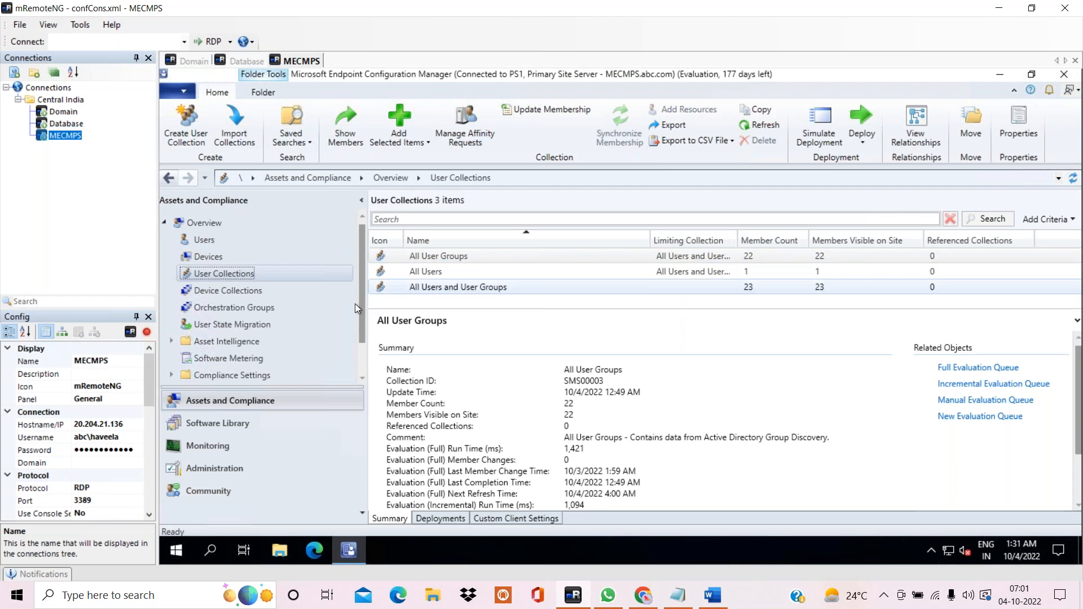
{"action": "left_click", "coordinate": [436, 272]}
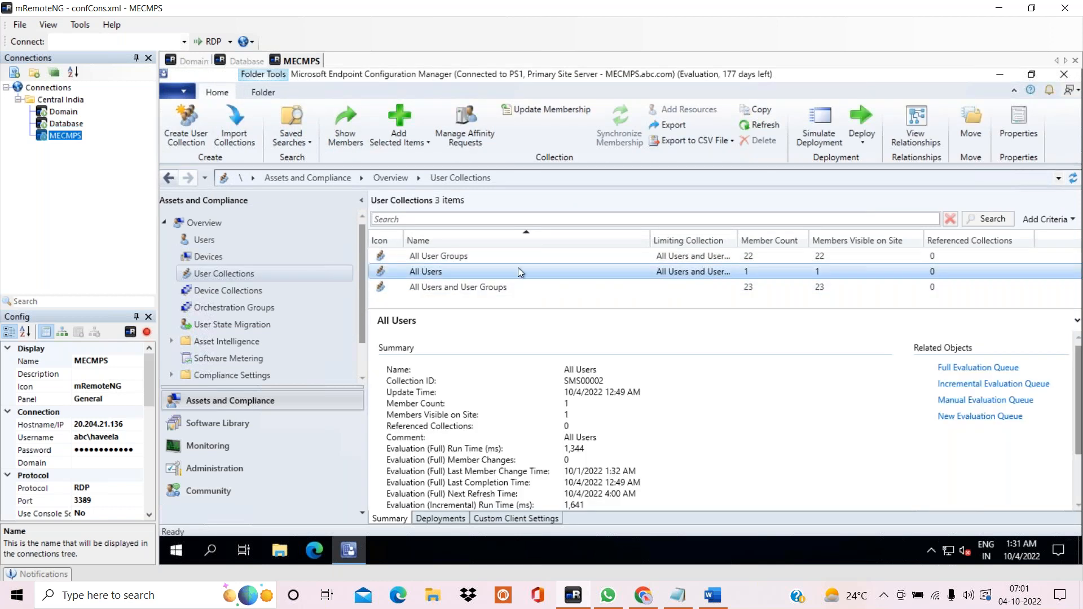
{"action": "left_click", "coordinate": [435, 287]}
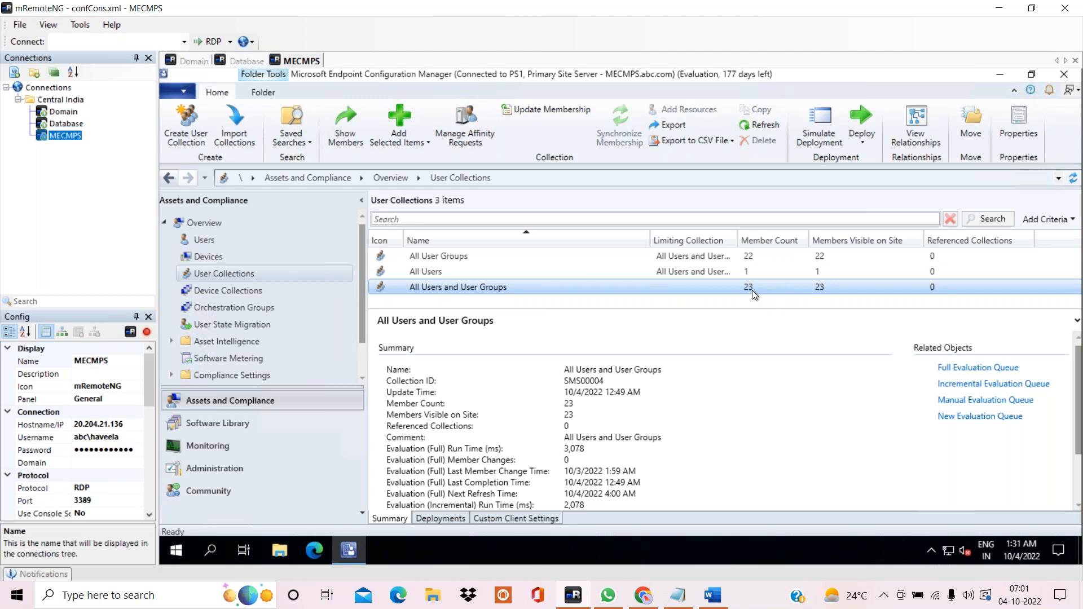
{"action": "left_click", "coordinate": [429, 272]}
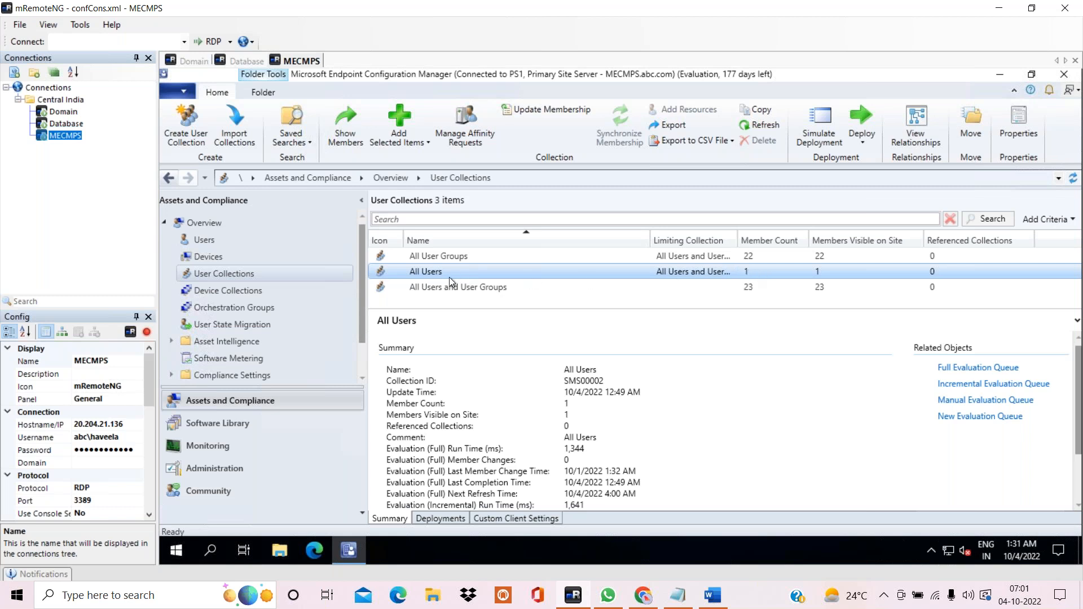
Start a new user collection named "user collection with direct rule method" with All Users as its limiting collection, and proceed to its membership rules
{"action": "right_click", "coordinate": [254, 272]}
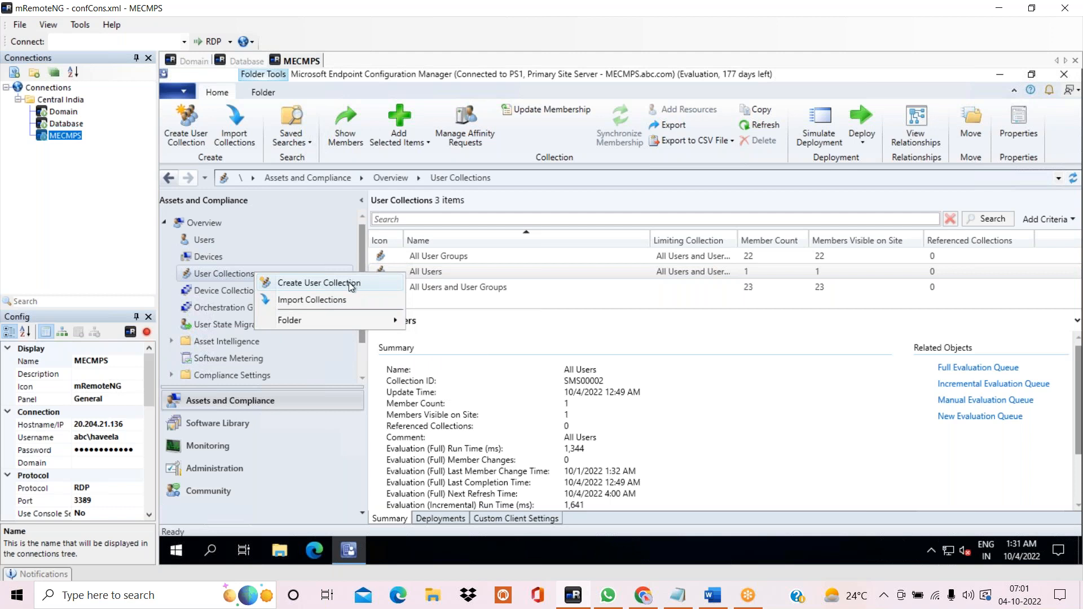
{"action": "left_click", "coordinate": [351, 285]}
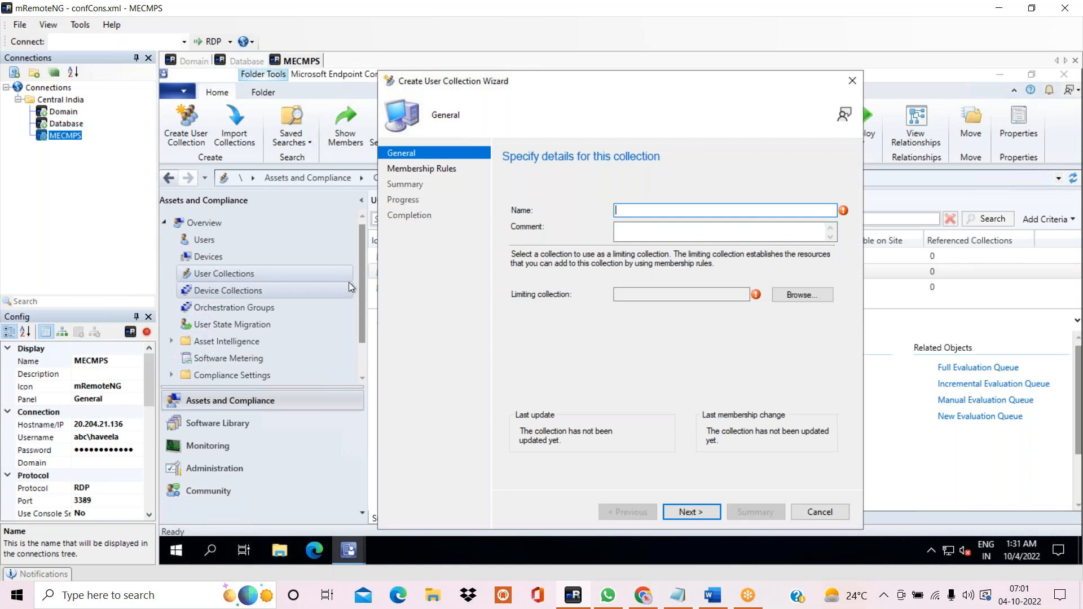
{"action": "type", "text": "user collection with direct rule method"}
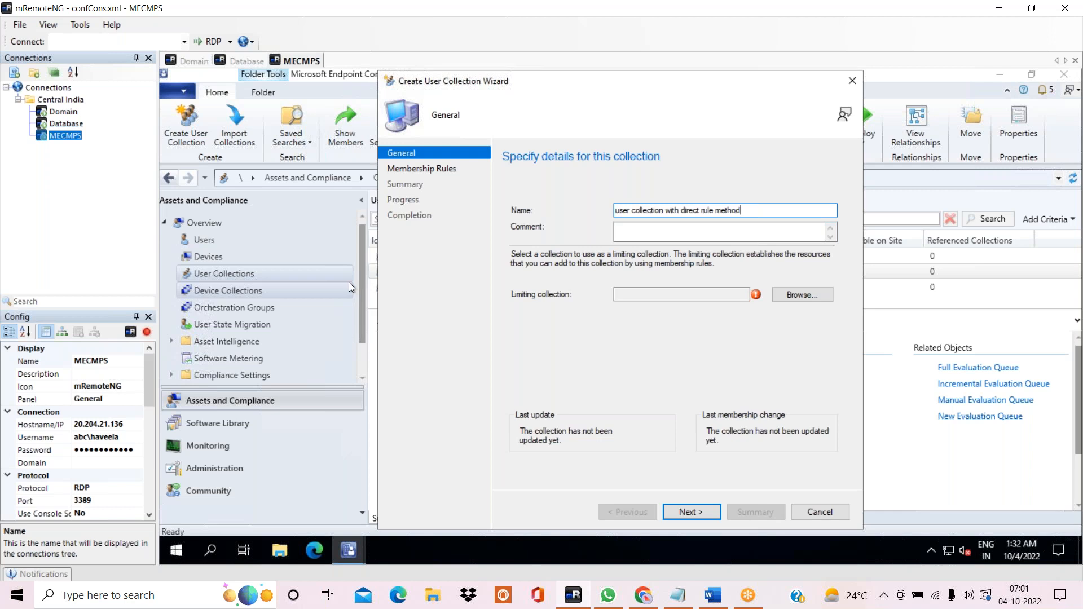
{"action": "left_click", "coordinate": [788, 298]}
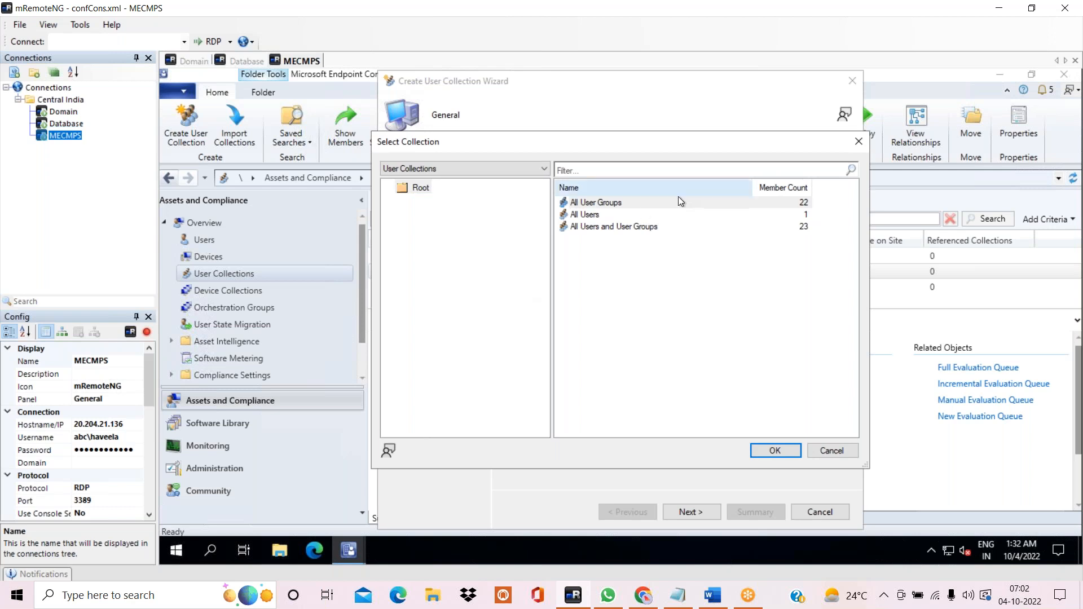
{"action": "left_click", "coordinate": [587, 217]}
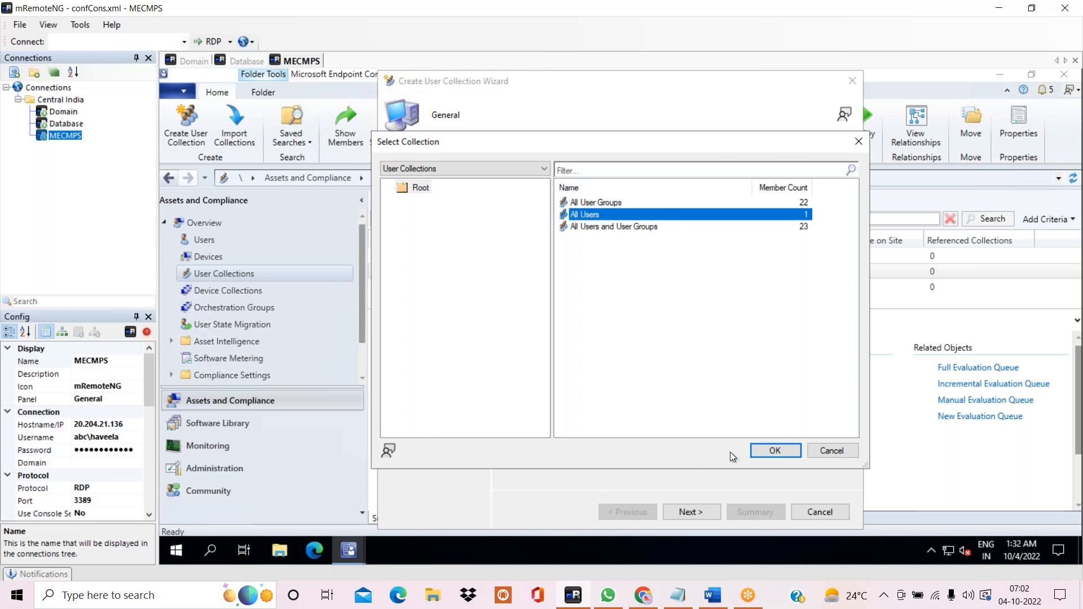
{"action": "left_click", "coordinate": [775, 450]}
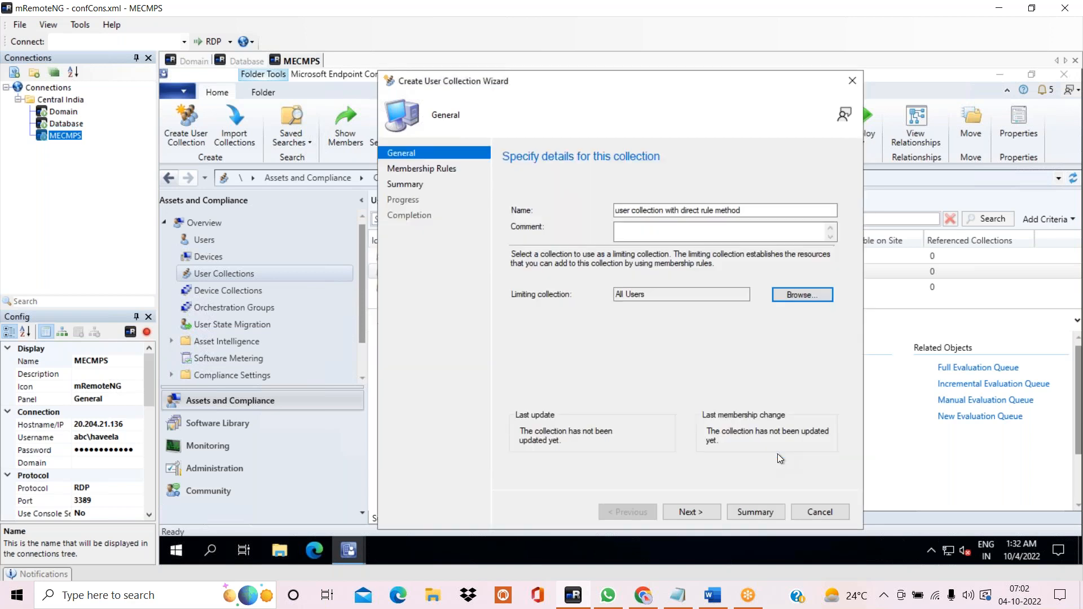
{"action": "left_click", "coordinate": [689, 512]}
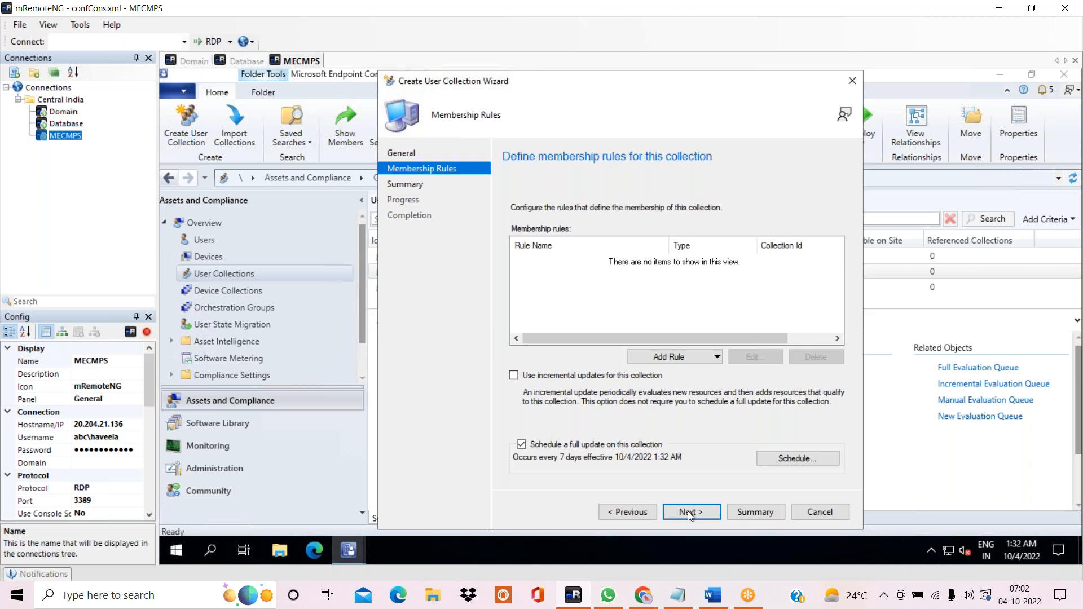
Start a direct membership rule for the collection and proceed to its resource search criteria
{"action": "left_click", "coordinate": [683, 359]}
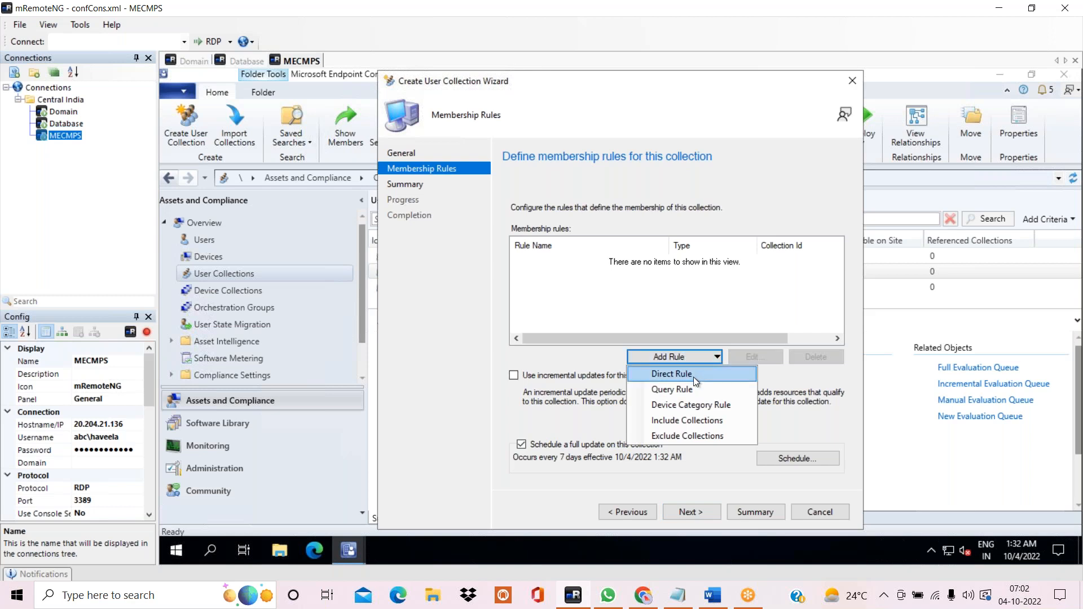
{"action": "left_click", "coordinate": [693, 377]}
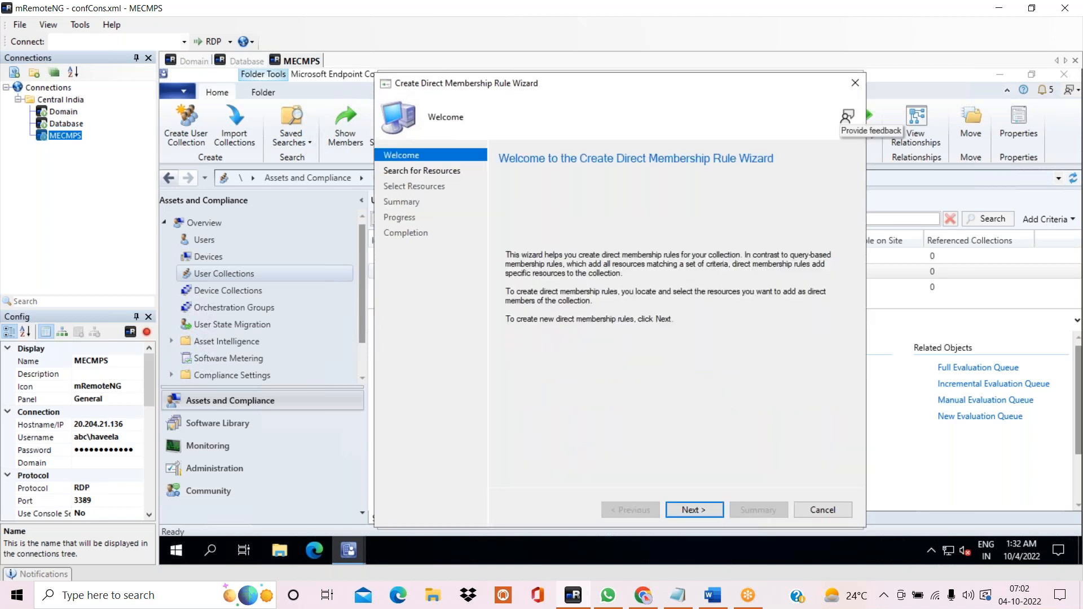
{"action": "left_click", "coordinate": [698, 506]}
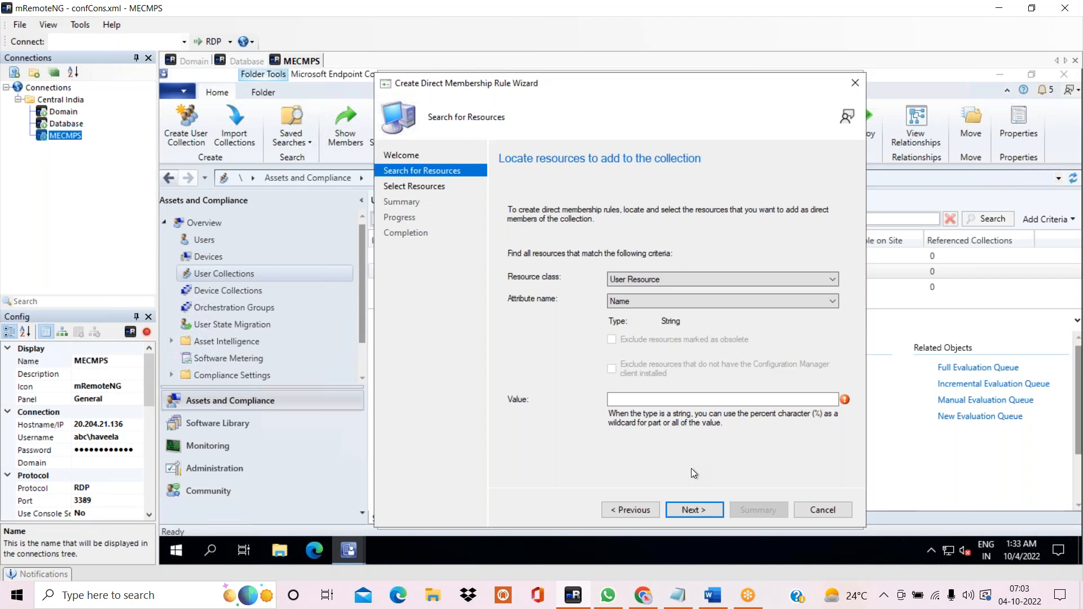
{"action": "left_click", "coordinate": [645, 400]}
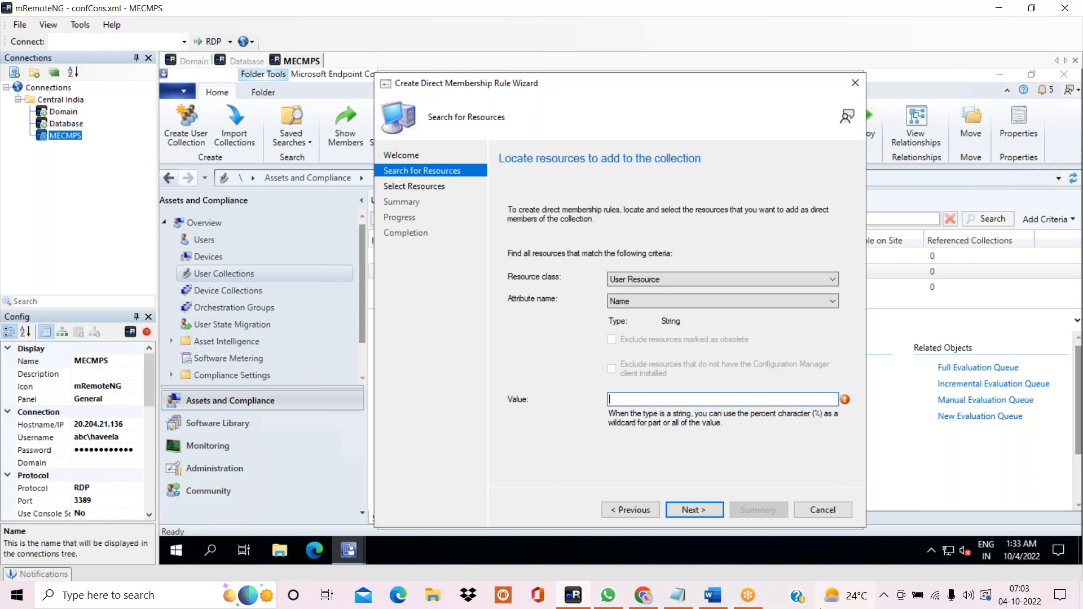
{"action": "type", "text": "p"}
{"action": "mouse_move", "coordinate": [821, 608]}
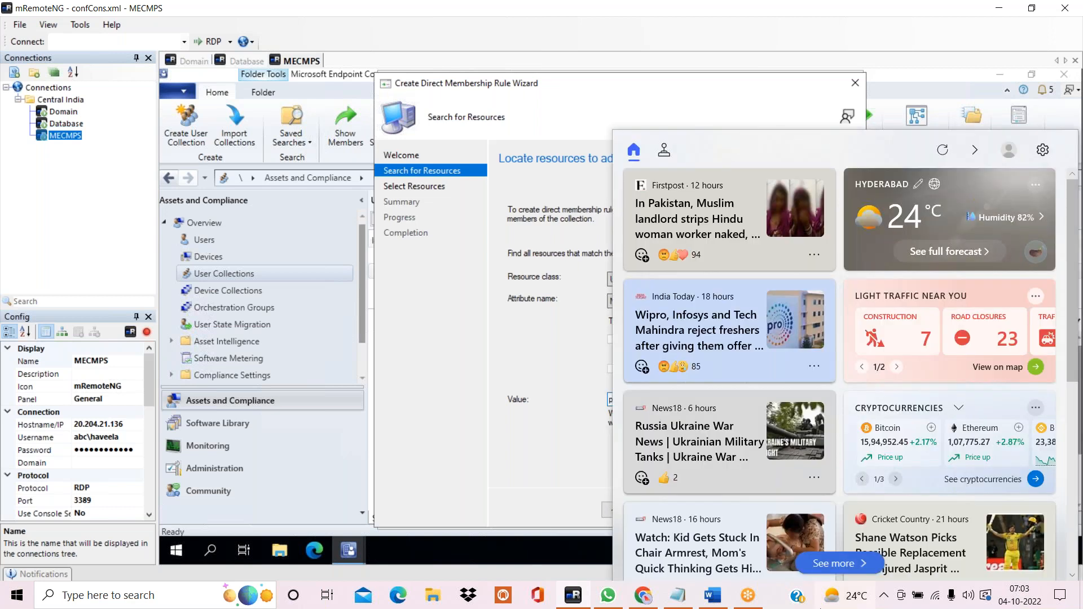
{"action": "type", "text": "ercenta"}
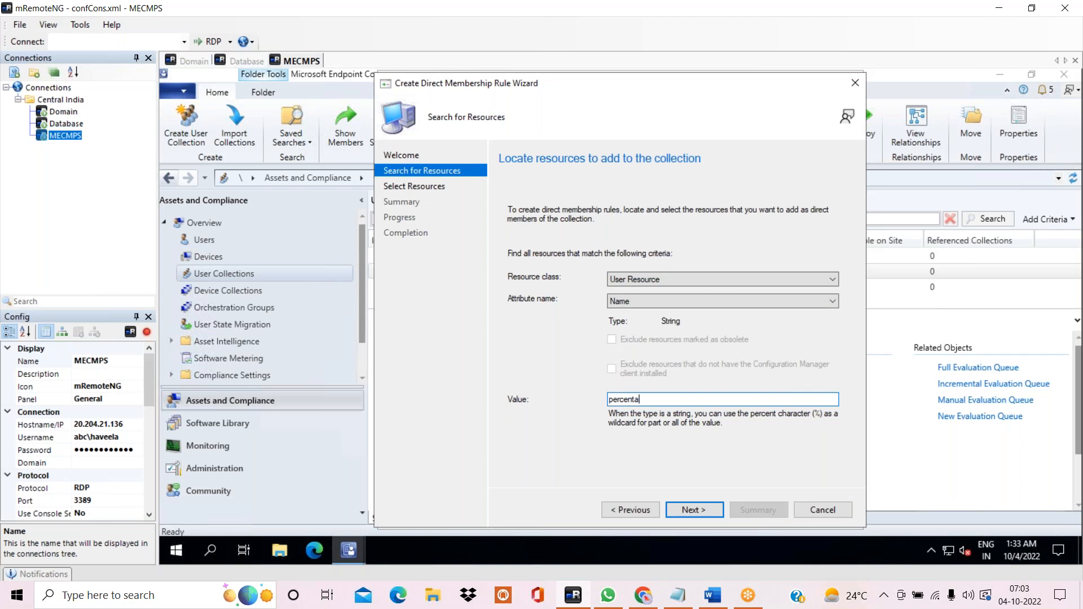
{"action": "key", "text": "BackSpace"}
{"action": "key", "text": "BackSpace"}
{"action": "key", "text": "BackSpace"}
{"action": "key", "text": "BackSpace"}
{"action": "key", "text": "BackSpace"}
{"action": "key", "text": "BackSpace"}
{"action": "key", "text": "BackSpace"}
{"action": "key", "text": "BackSpace"}
Search user resources by name with the wildcard value %, and add the listed ABC domain user as a direct member
{"action": "type", "text": "%"}
{"action": "left_click", "coordinate": [681, 512]}
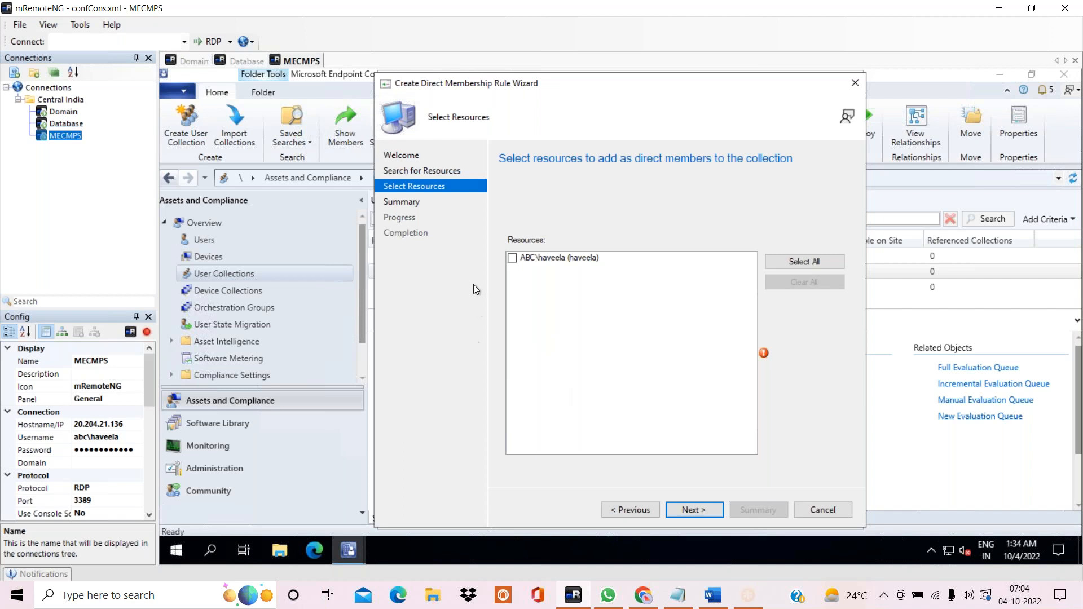
{"action": "left_click", "coordinate": [513, 258]}
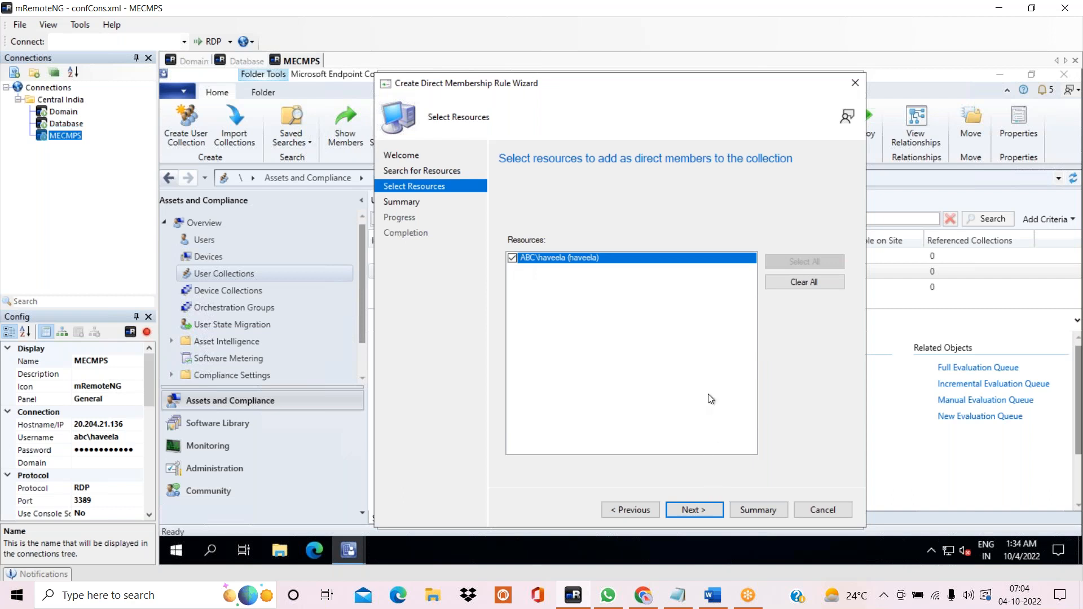
{"action": "left_click", "coordinate": [693, 511]}
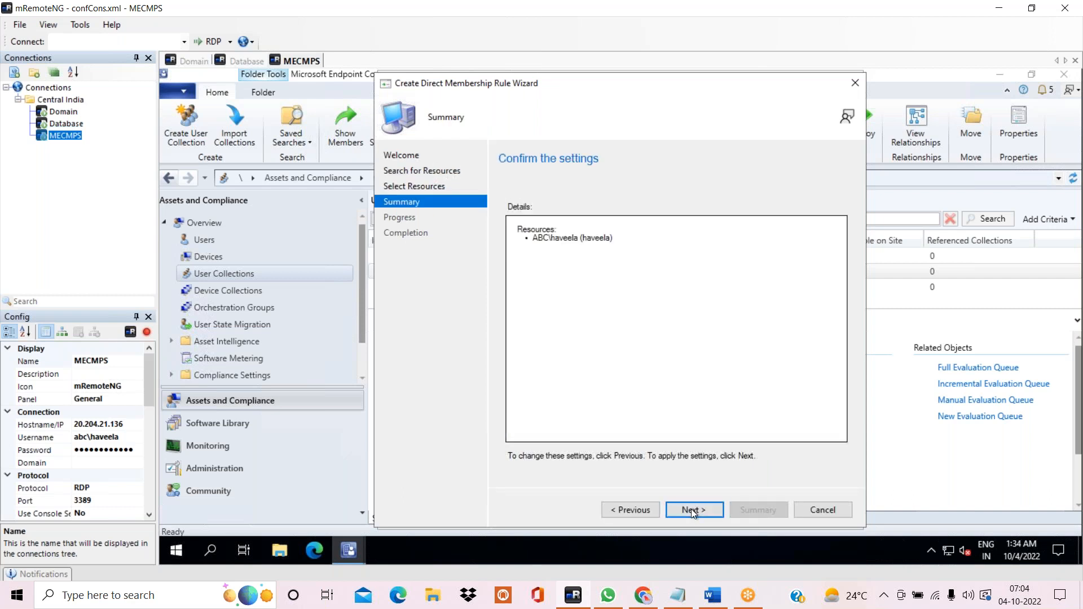
{"action": "left_click", "coordinate": [691, 509]}
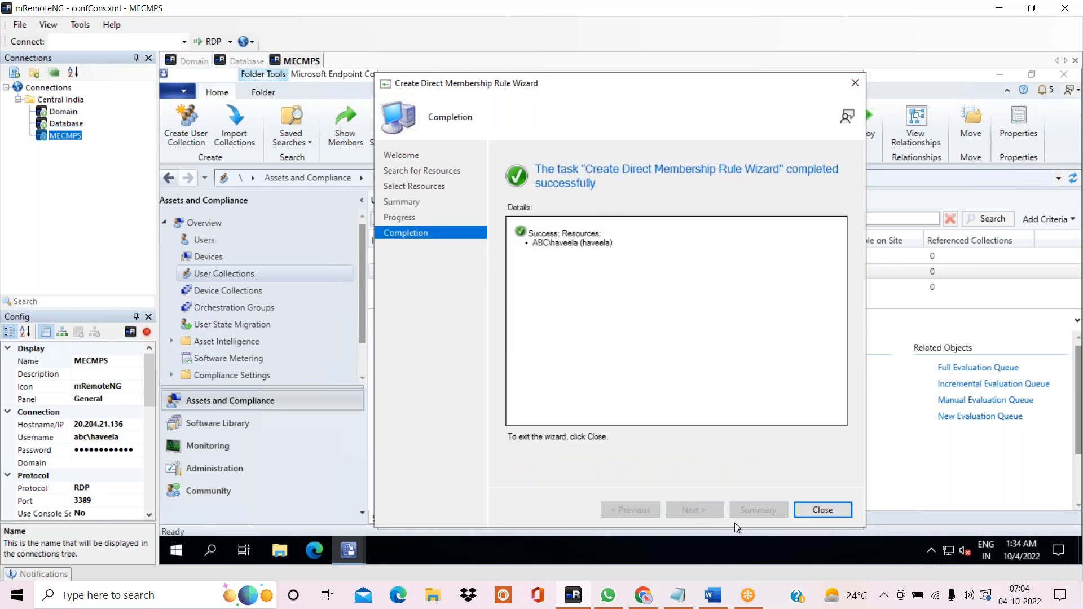
{"action": "left_click", "coordinate": [823, 511]}
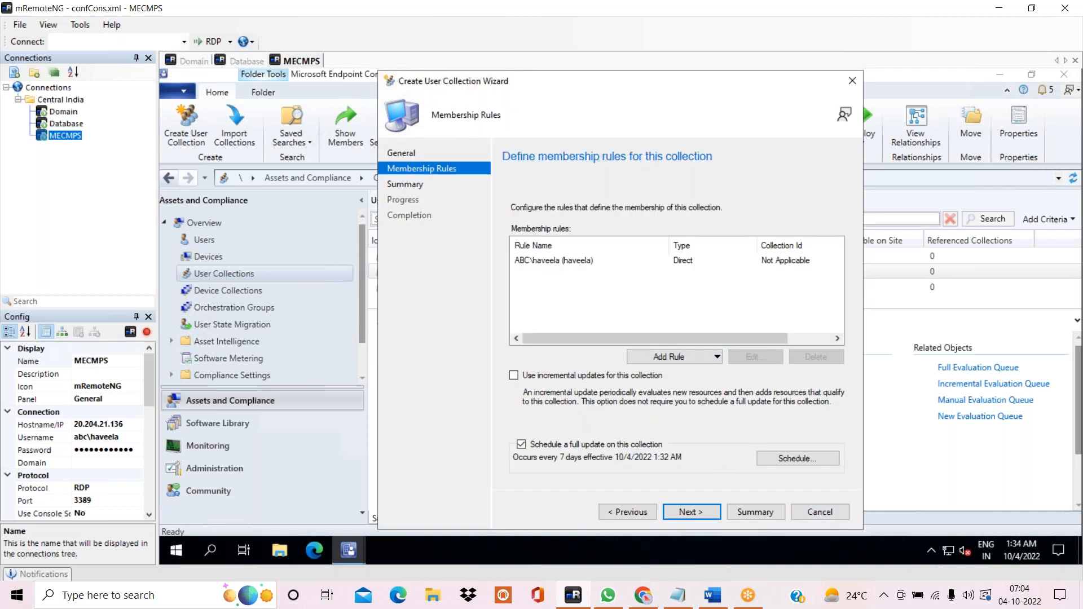
Check the direct rule in the membership rules, then confirm the summary and finish creating the user collection
{"action": "left_click", "coordinate": [564, 261]}
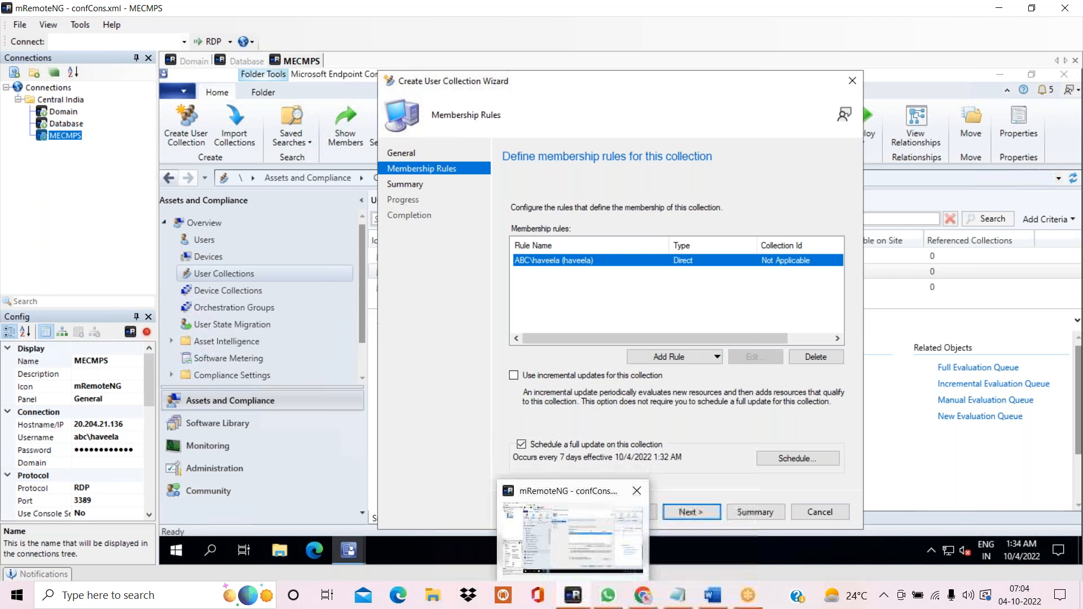
{"action": "left_click", "coordinate": [700, 513]}
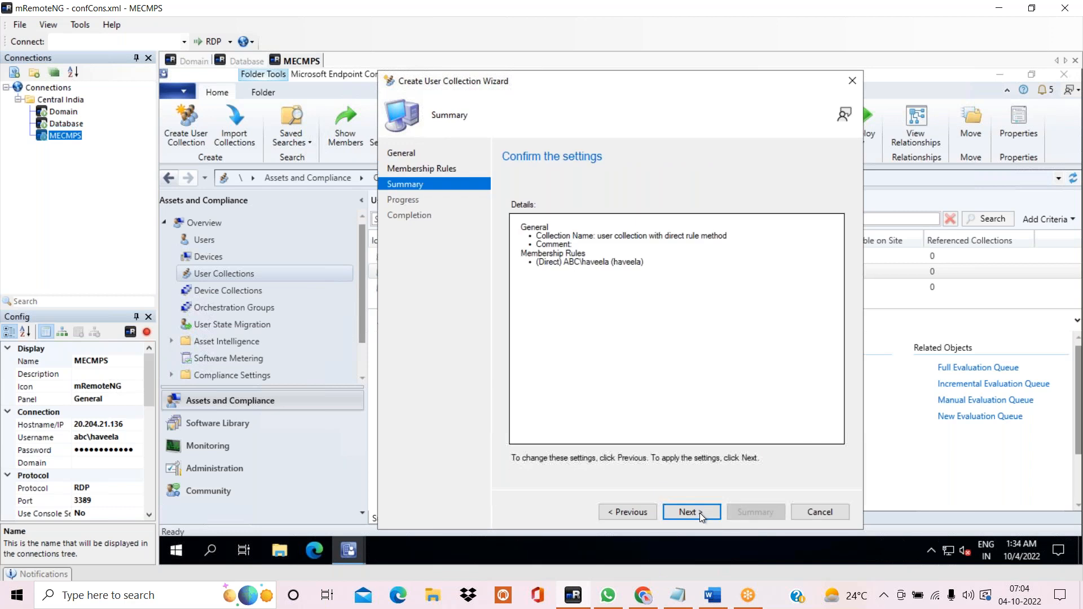
{"action": "left_click", "coordinate": [699, 513]}
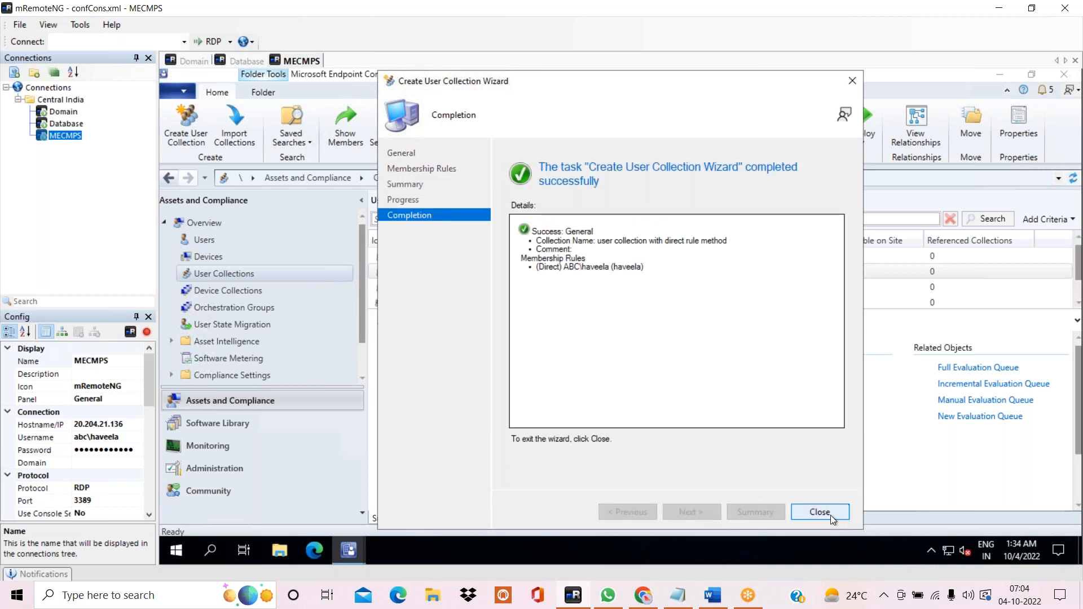
{"action": "left_click", "coordinate": [820, 512]}
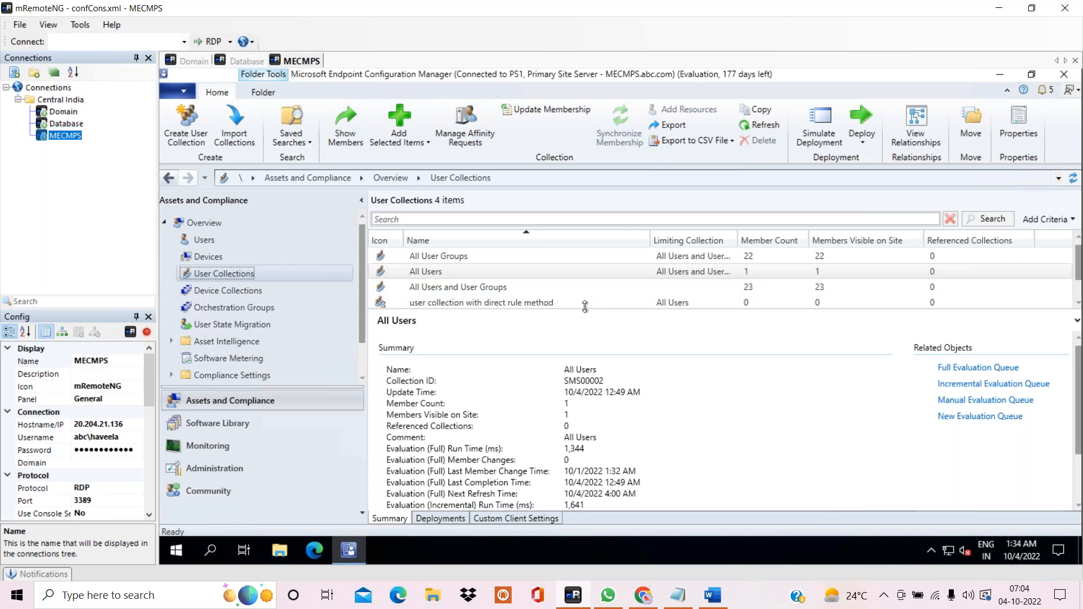
Enlarge the user collections list and refresh the new direct rule collection to update its member count
{"action": "left_click_drag", "start_coordinate": [588, 312], "coordinate": [588, 367]}
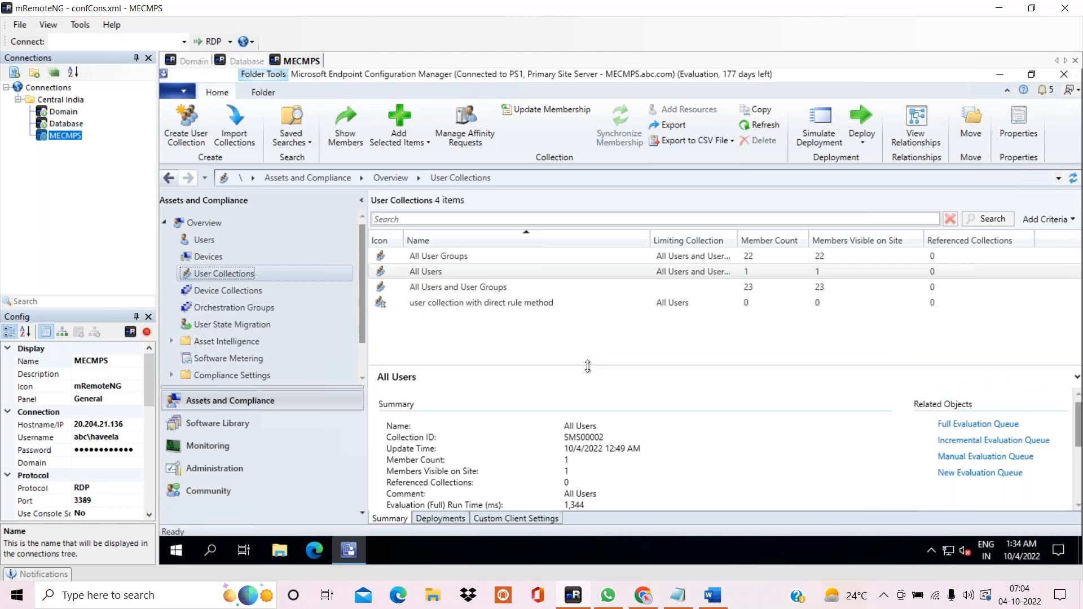
{"action": "left_click", "coordinate": [469, 306]}
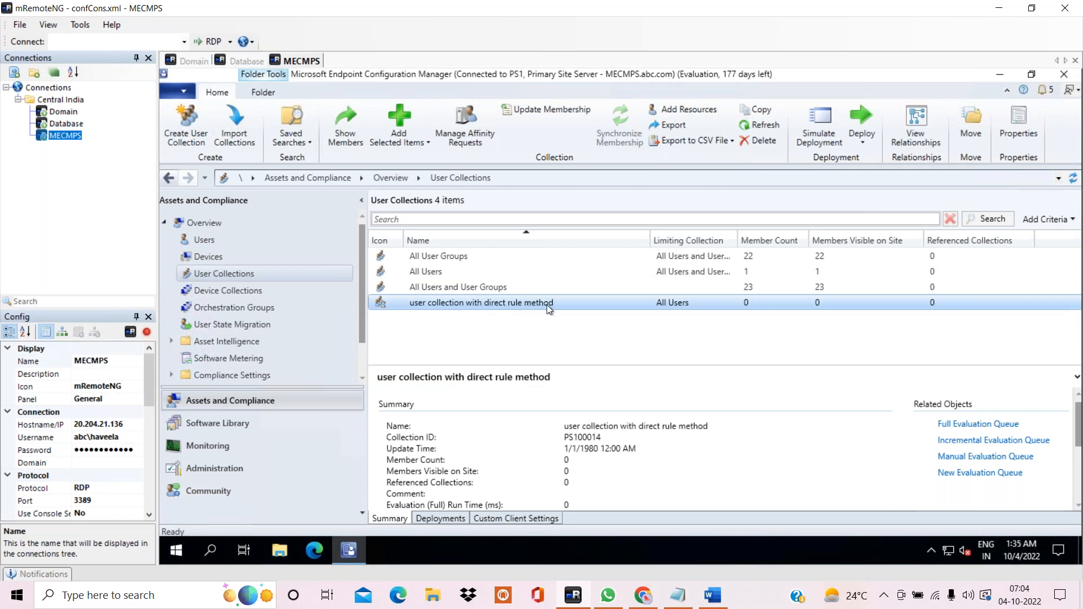
{"action": "right_click", "coordinate": [635, 302]}
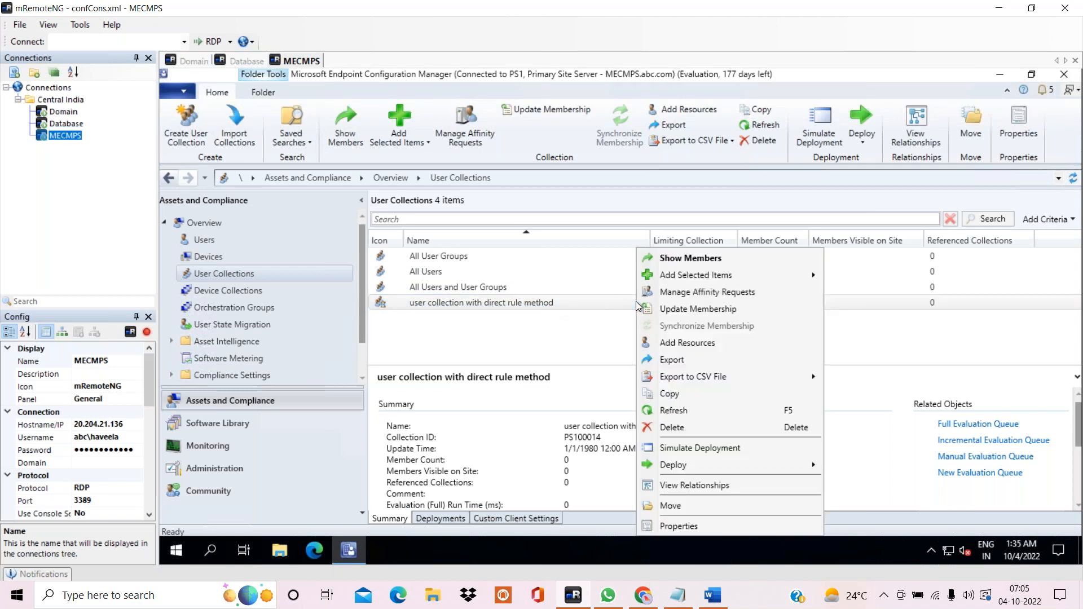
{"action": "left_click", "coordinate": [689, 411]}
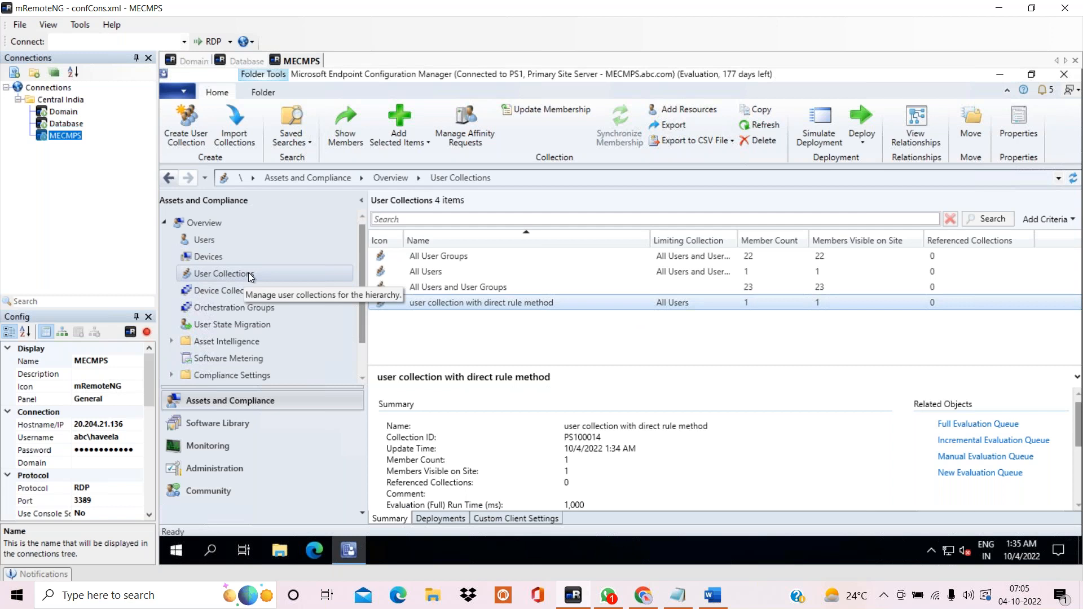
Start another user collection and name it "user collection with quaryt rule method"
{"action": "left_click", "coordinate": [223, 274]}
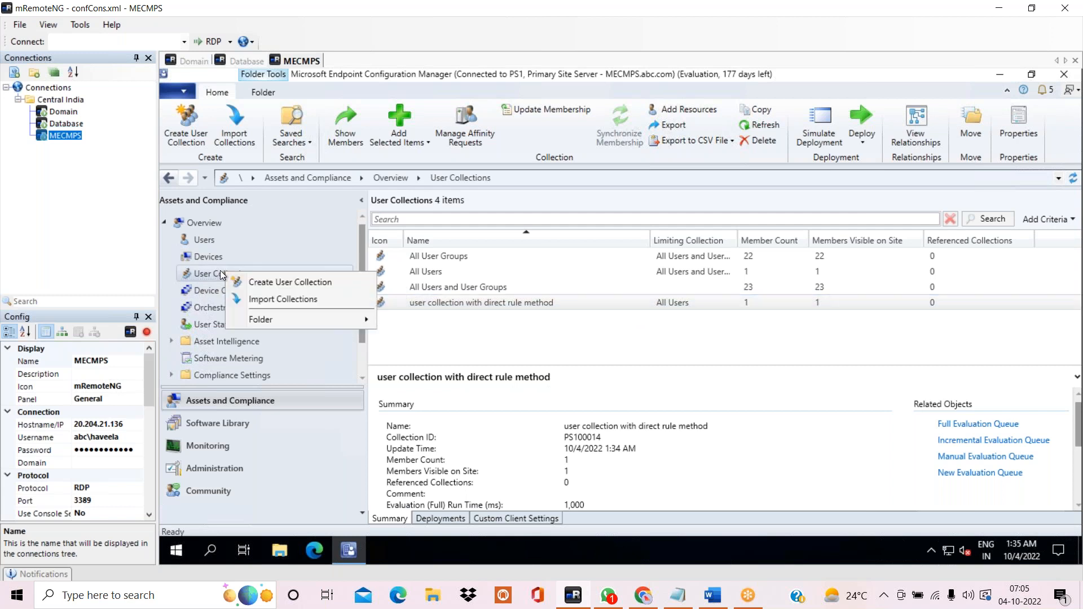
{"action": "left_click", "coordinate": [291, 287]}
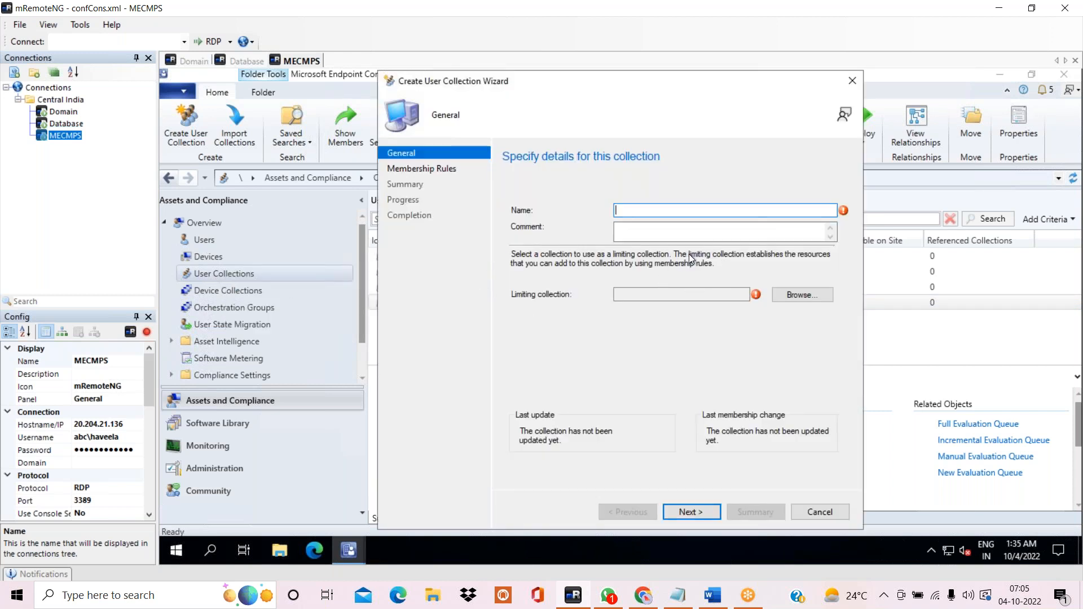
{"action": "type", "text": "user collection with direct rule method"}
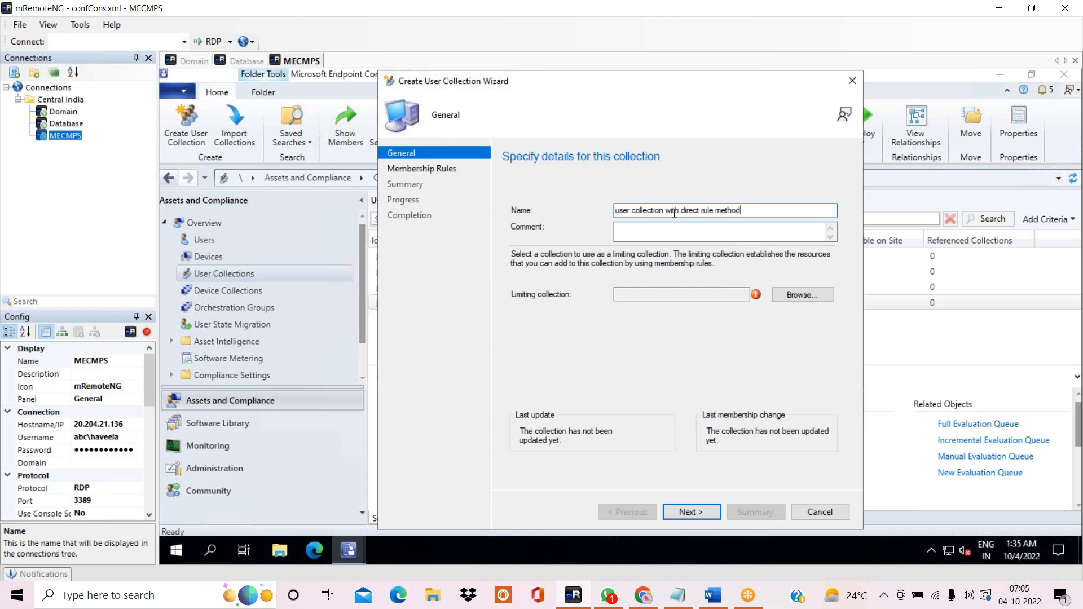
{"action": "left_click", "coordinate": [698, 209]}
{"action": "key", "text": "Delete"}
{"action": "key", "text": "BackSpace"}
{"action": "key", "text": "BackSpace"}
{"action": "key", "text": "BackSpace"}
{"action": "key", "text": "BackSpace"}
{"action": "key", "text": "BackSpace"}
{"action": "type", "text": "quary"}
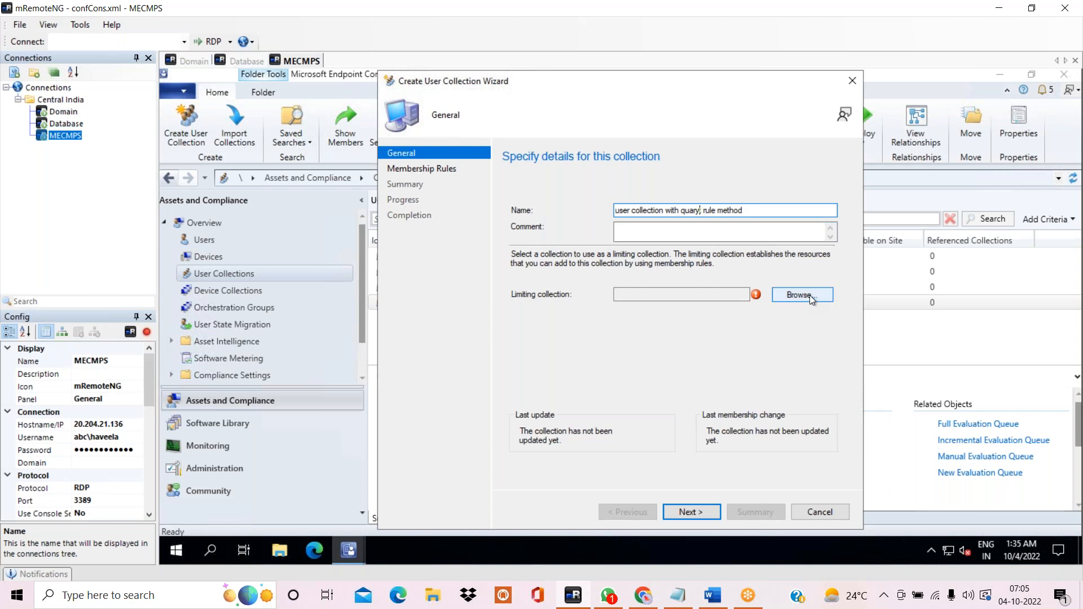
{"action": "type", "text": "t"}
{"action": "left_click", "coordinate": [758, 234]}
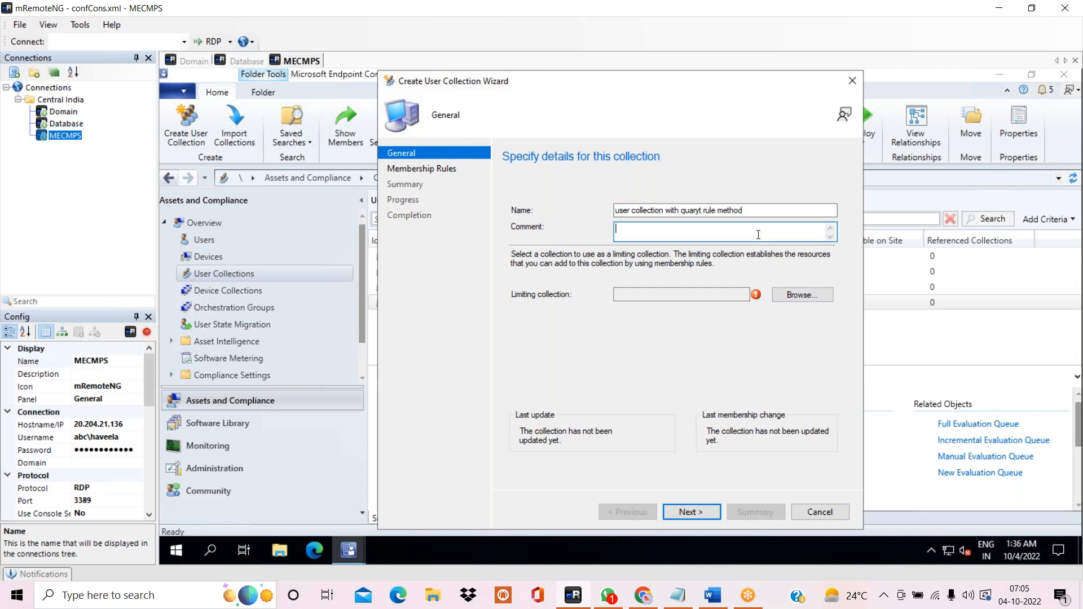
Set All Users as the limiting collection for the query rule user collection
{"action": "left_click", "coordinate": [806, 294]}
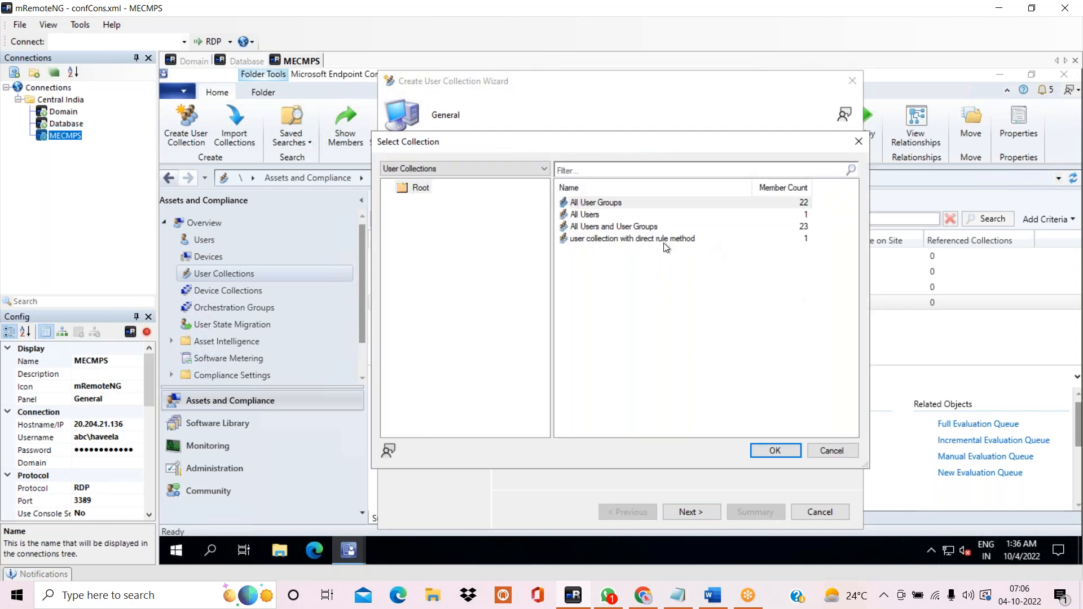
{"action": "left_click", "coordinate": [593, 218]}
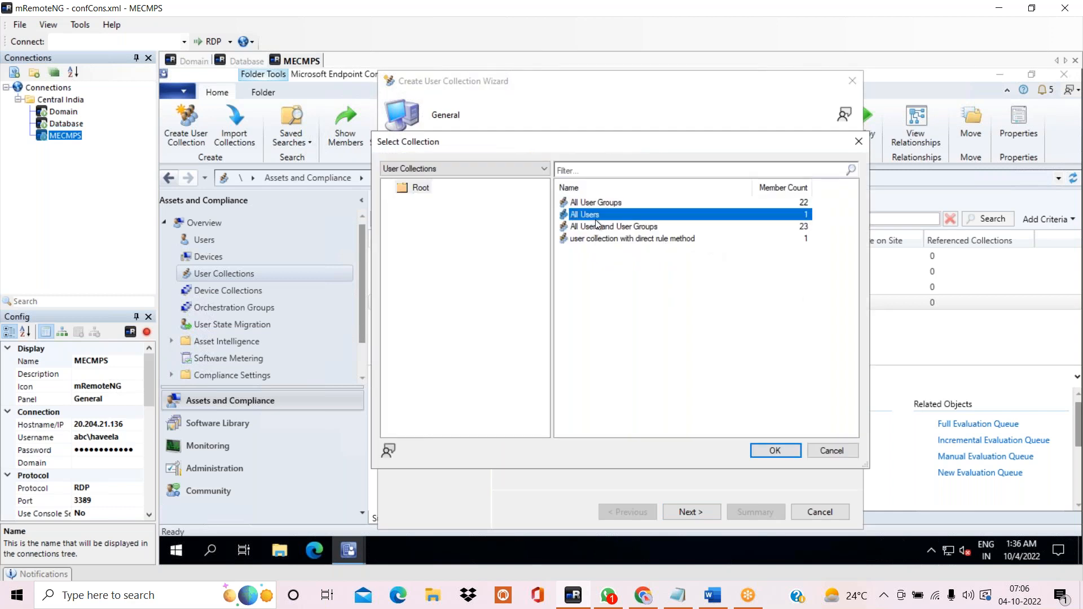
{"action": "left_click", "coordinate": [790, 451]}
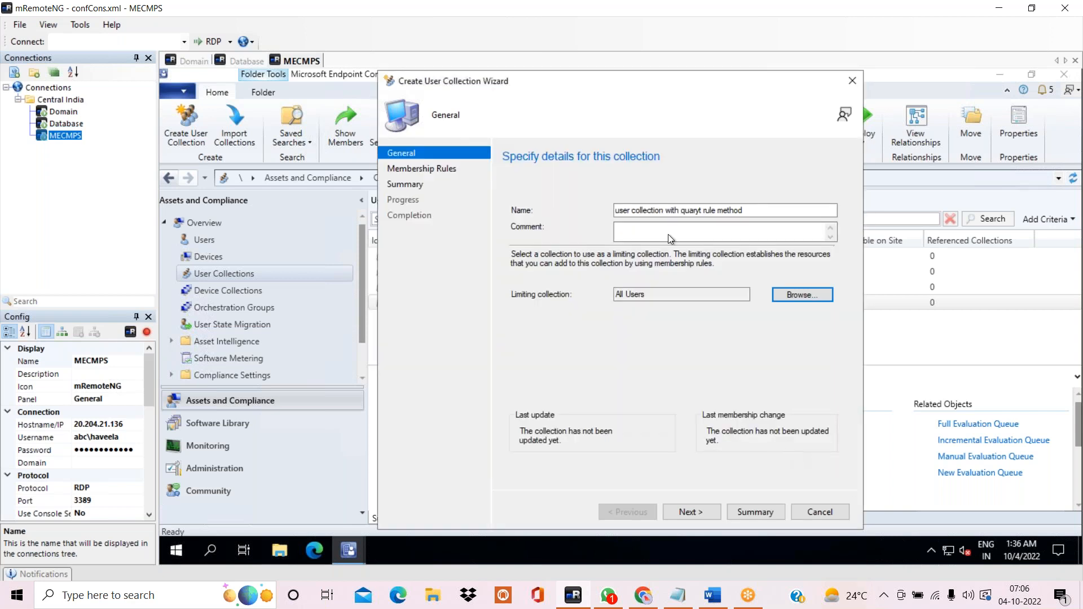
{"action": "key", "text": "Tab"}
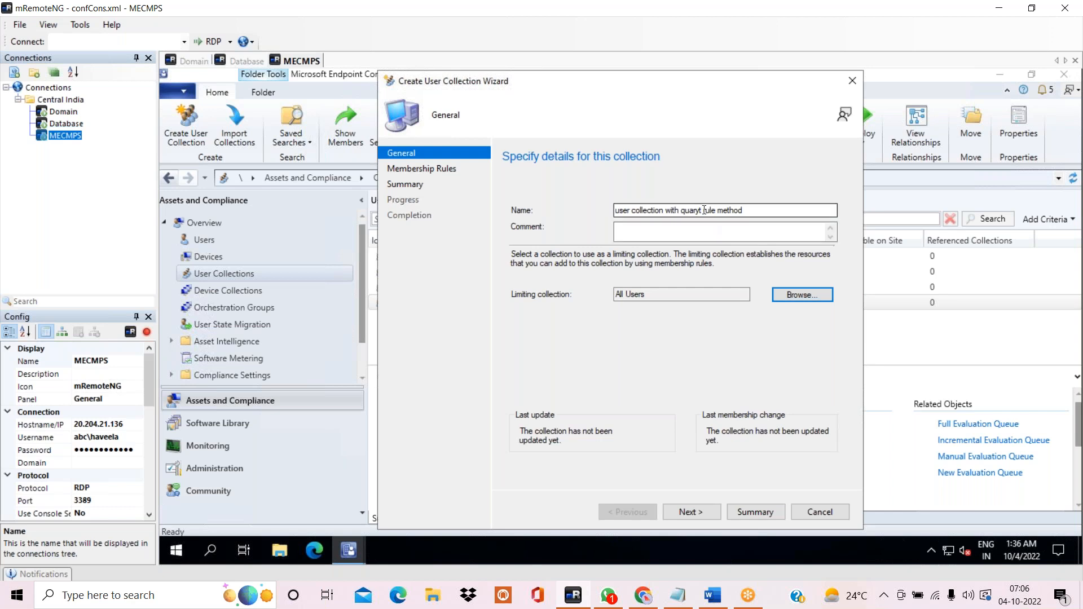
Correct the collection name to "user collection with quary rule method" and proceed to its membership rules
{"action": "left_click", "coordinate": [703, 210]}
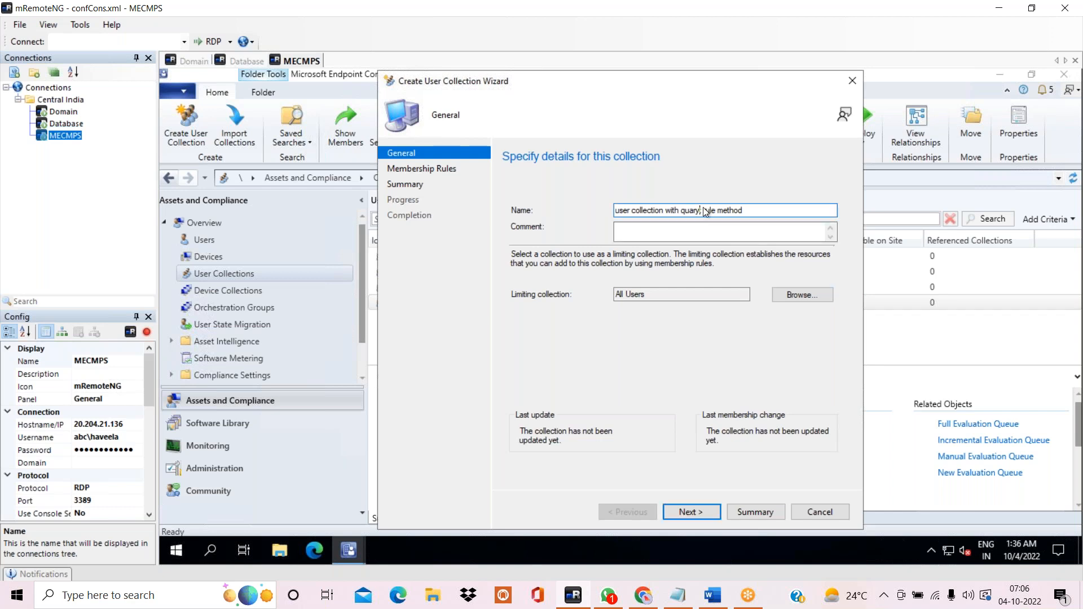
{"action": "key", "text": "BackSpace"}
{"action": "left_click", "coordinate": [689, 513]}
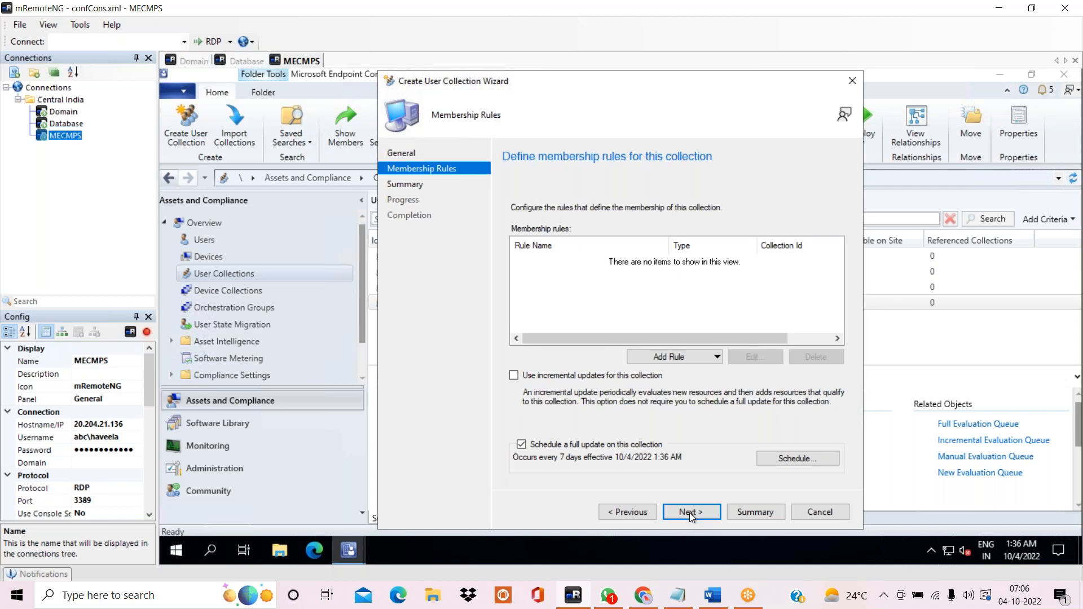
Add a query rule to the collection's membership rules and name it "Query"
{"action": "left_click", "coordinate": [695, 361]}
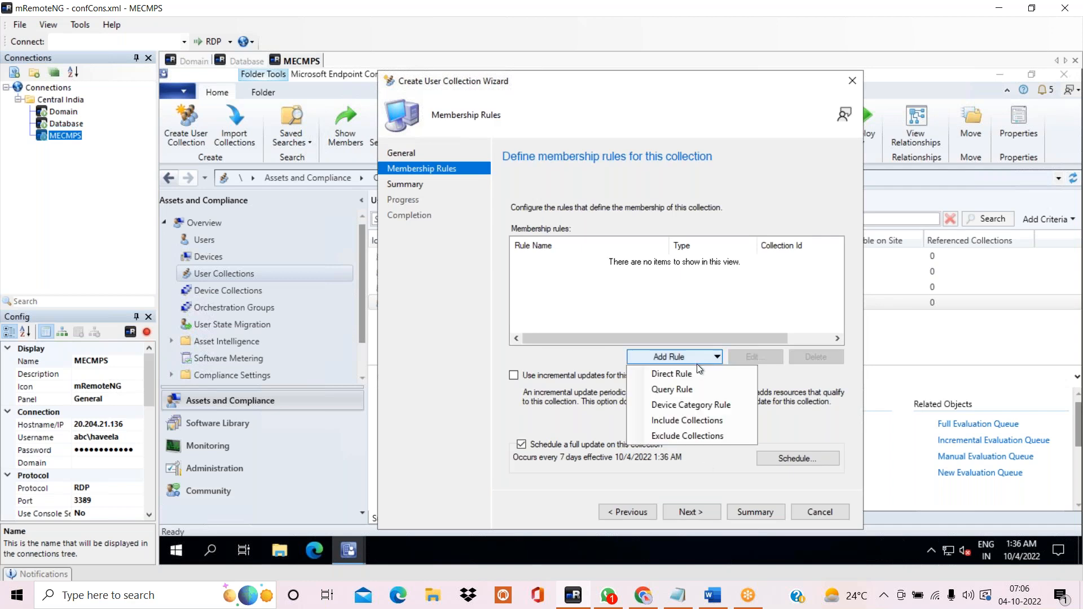
{"action": "left_click", "coordinate": [680, 391]}
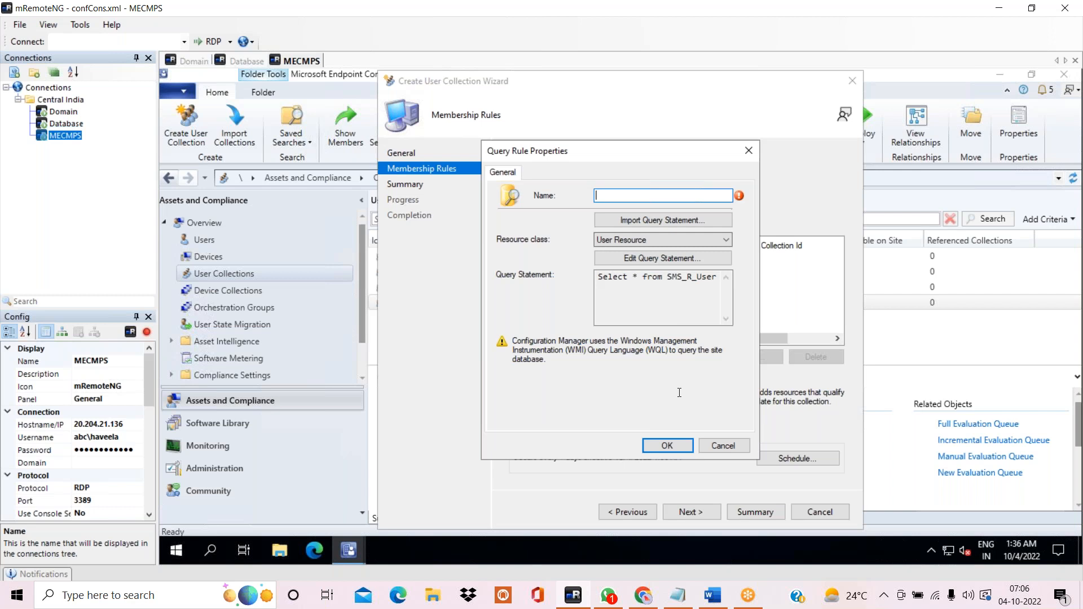
{"action": "type", "text": "Query"}
Start a criterion in the rule's query statement using the User Resource class and the Security Group Name attribute
{"action": "left_click", "coordinate": [665, 258]}
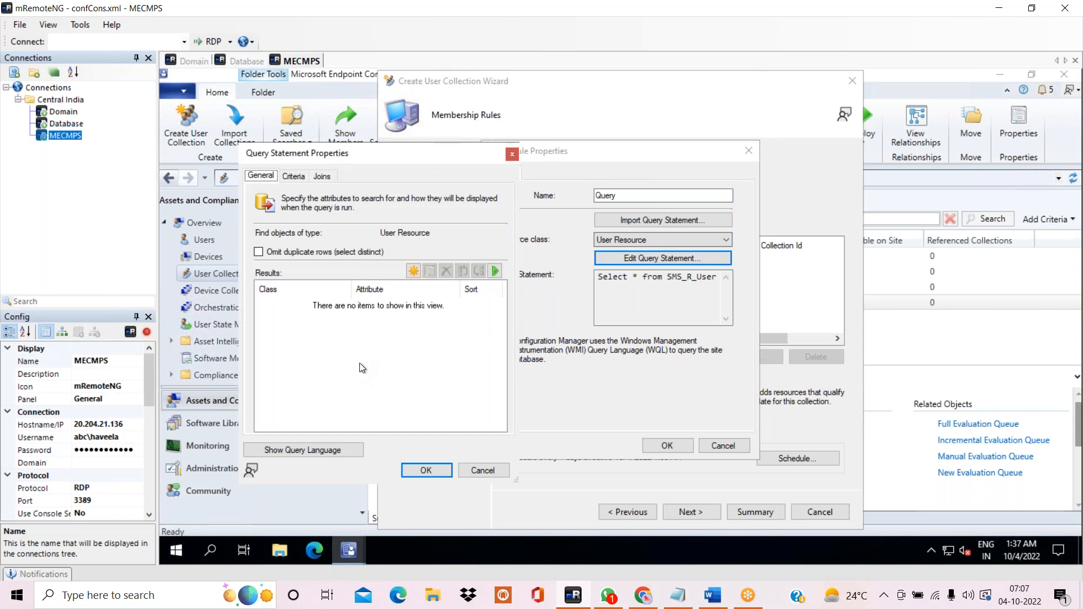
{"action": "left_click", "coordinate": [304, 177]}
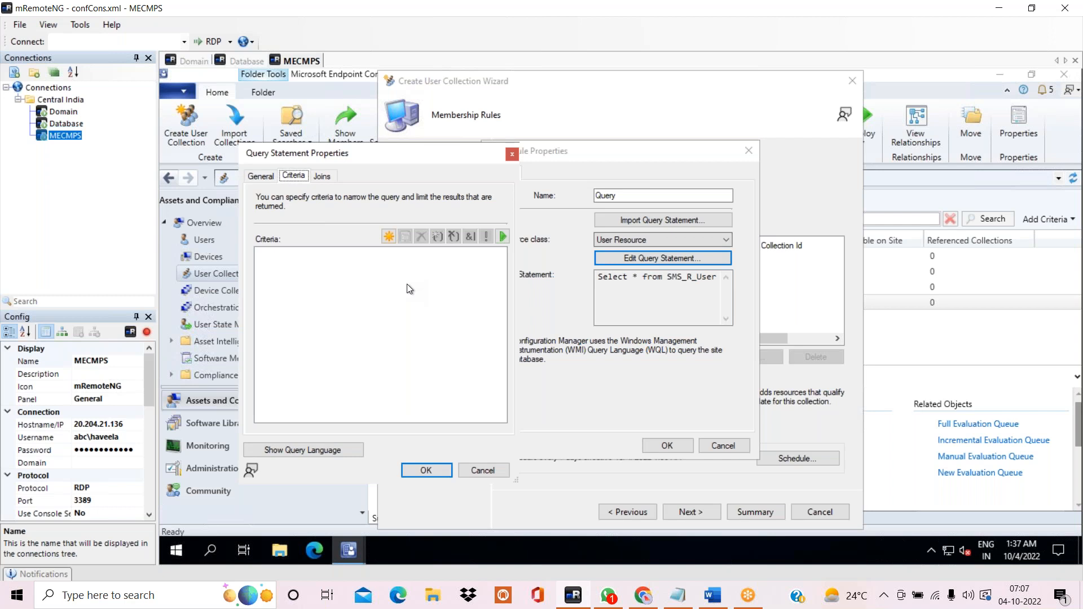
{"action": "left_click", "coordinate": [391, 238]}
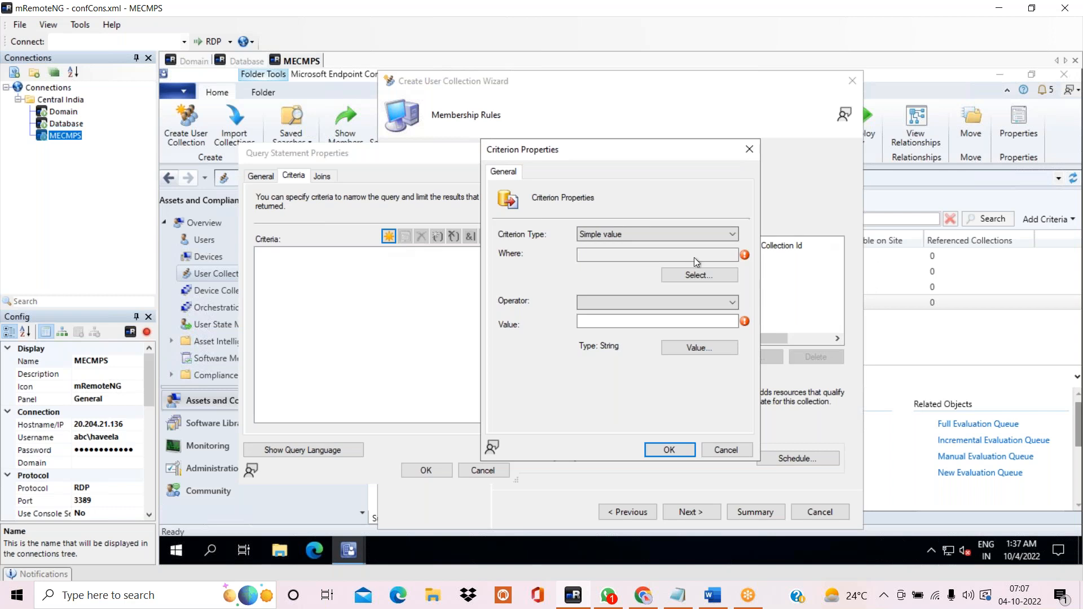
{"action": "left_click", "coordinate": [699, 274]}
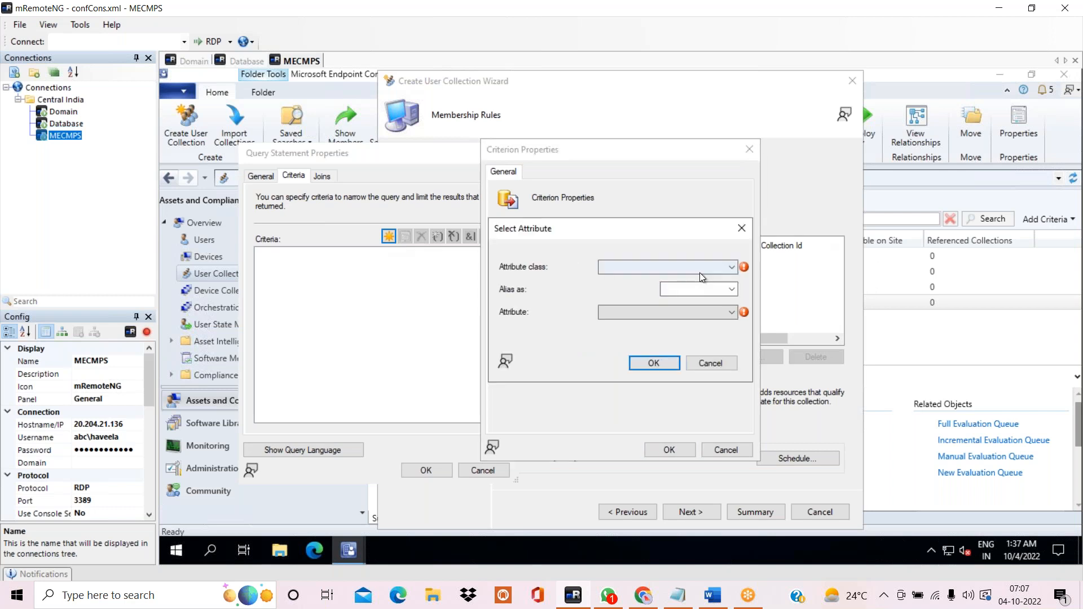
{"action": "left_click", "coordinate": [732, 267]}
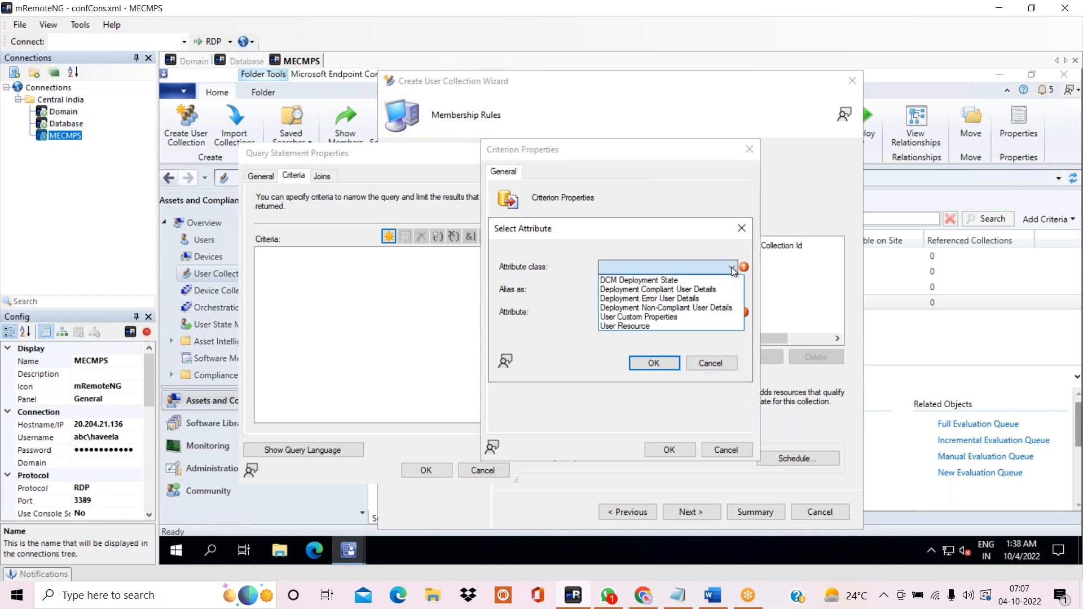
{"action": "left_click", "coordinate": [642, 328]}
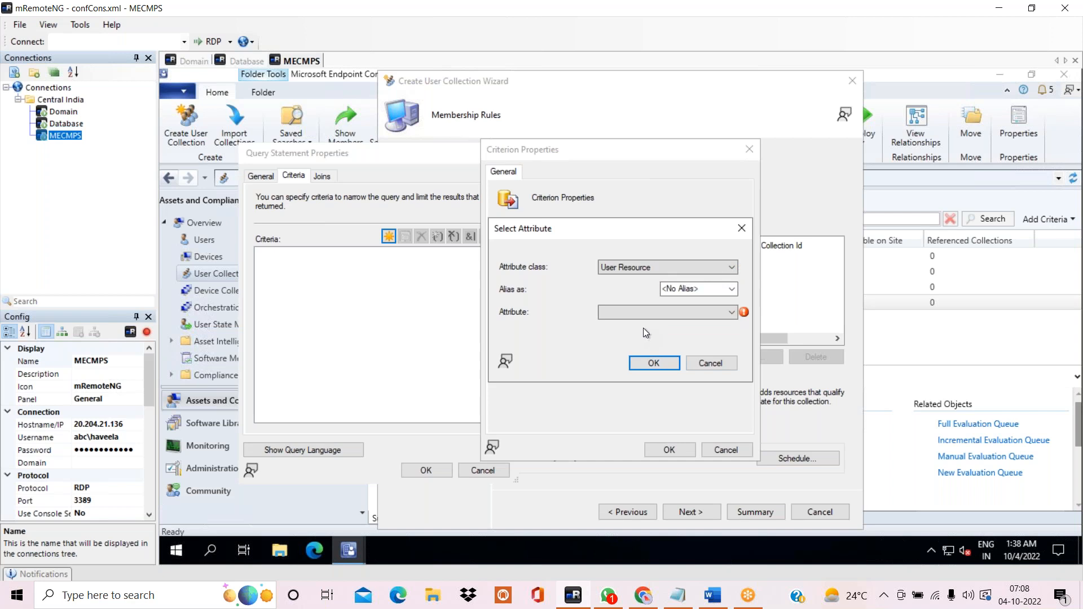
{"action": "left_click", "coordinate": [731, 312]}
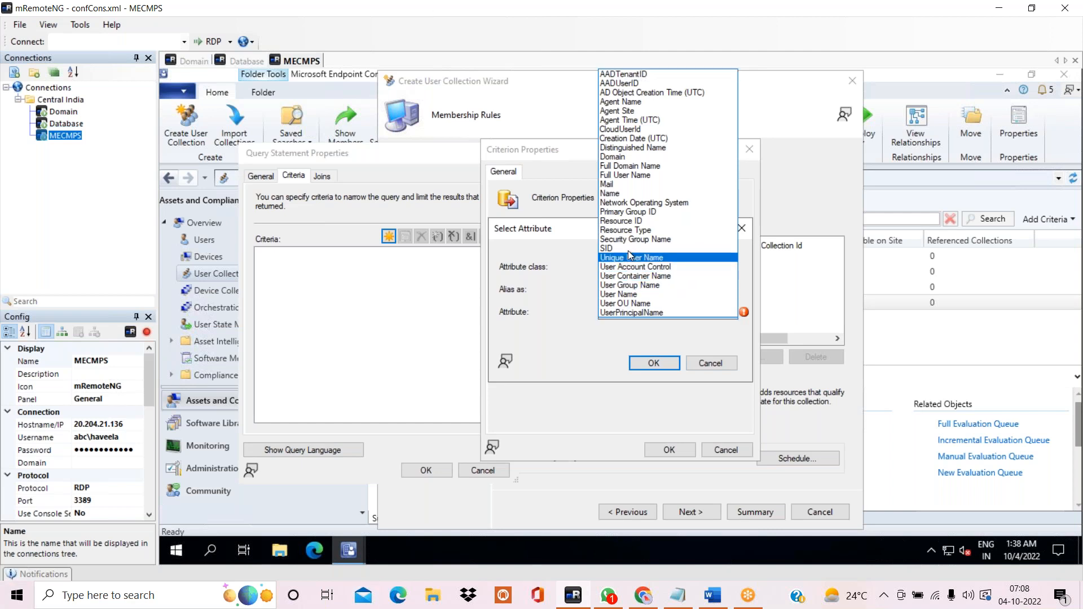
{"action": "left_click", "coordinate": [679, 241]}
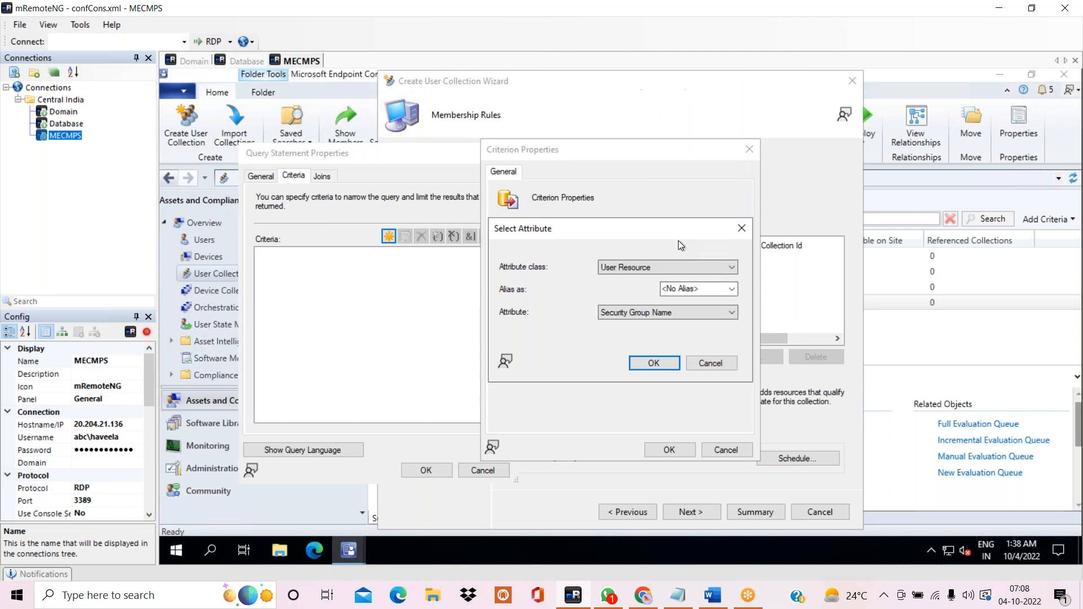
{"action": "left_click", "coordinate": [654, 364]}
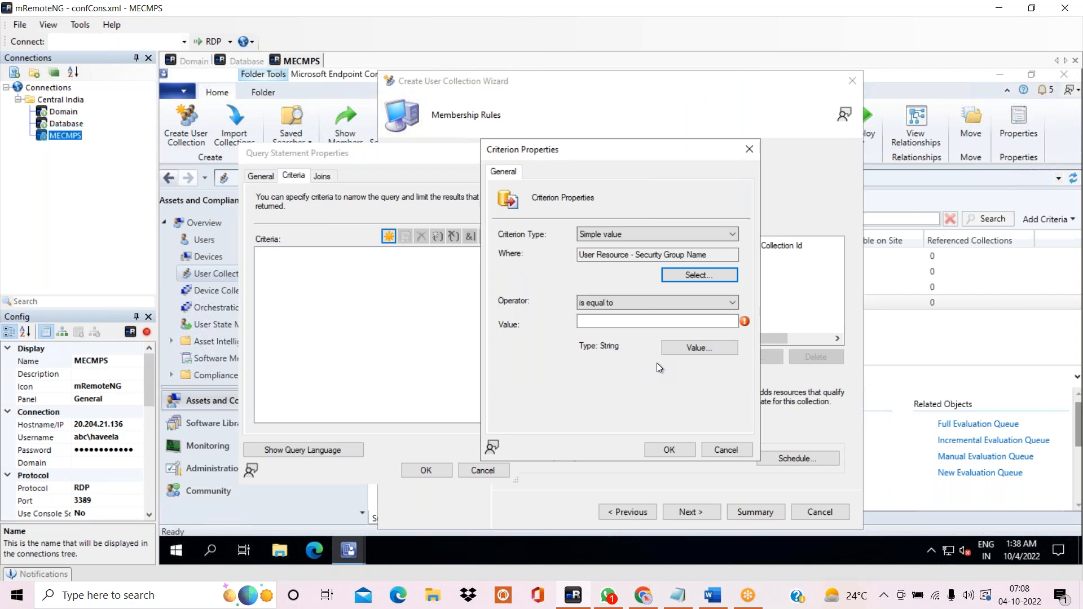
Set the criterion value to ABC\Domain Admins and save the criterion, query statement and query rule
{"action": "left_click", "coordinate": [706, 346]}
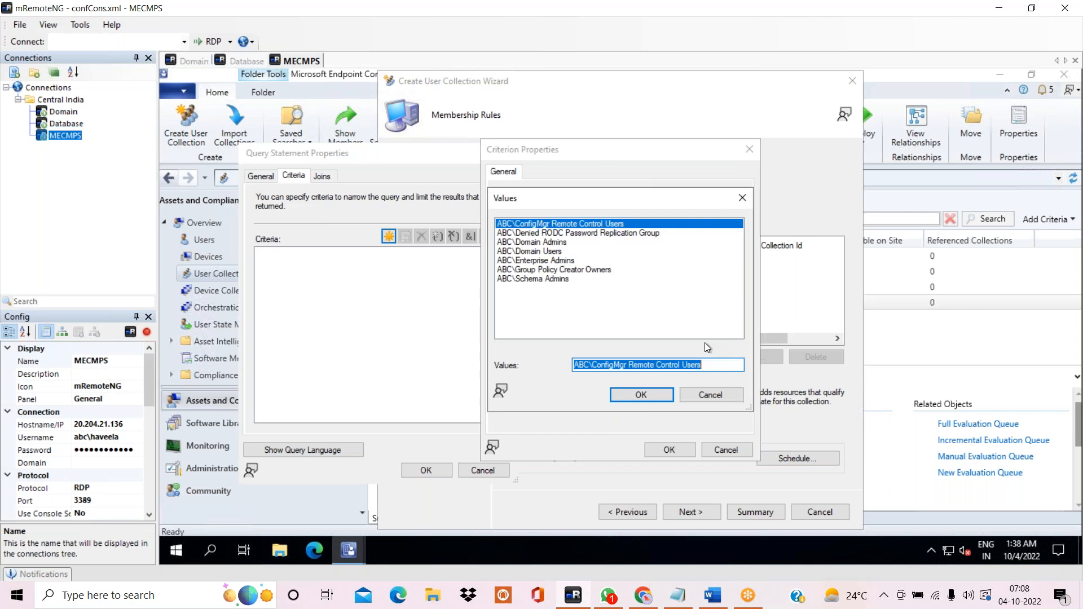
{"action": "left_click", "coordinate": [519, 242]}
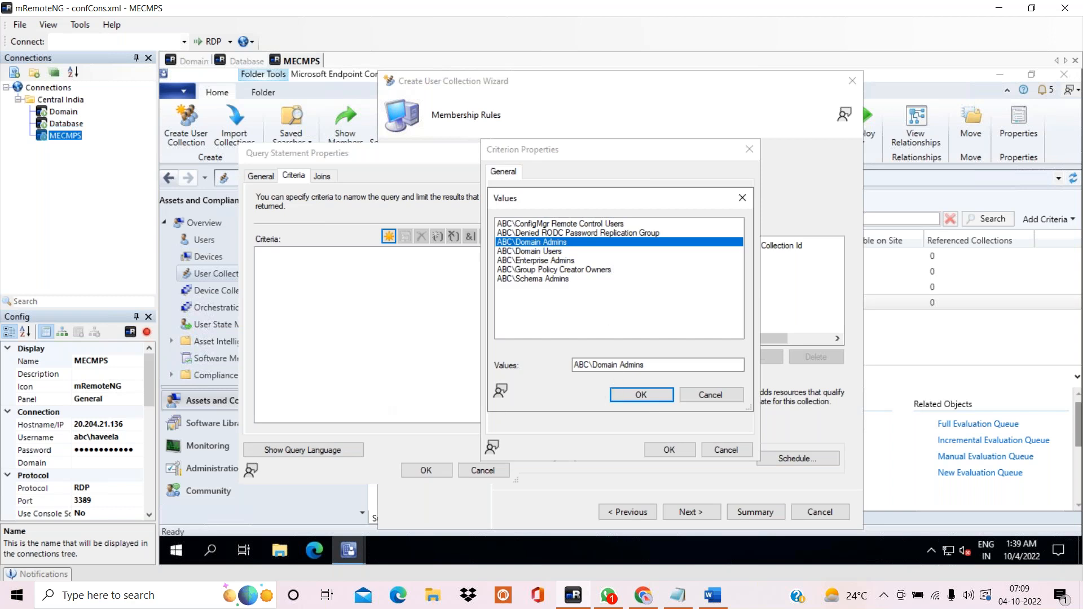
{"action": "left_click", "coordinate": [639, 395]}
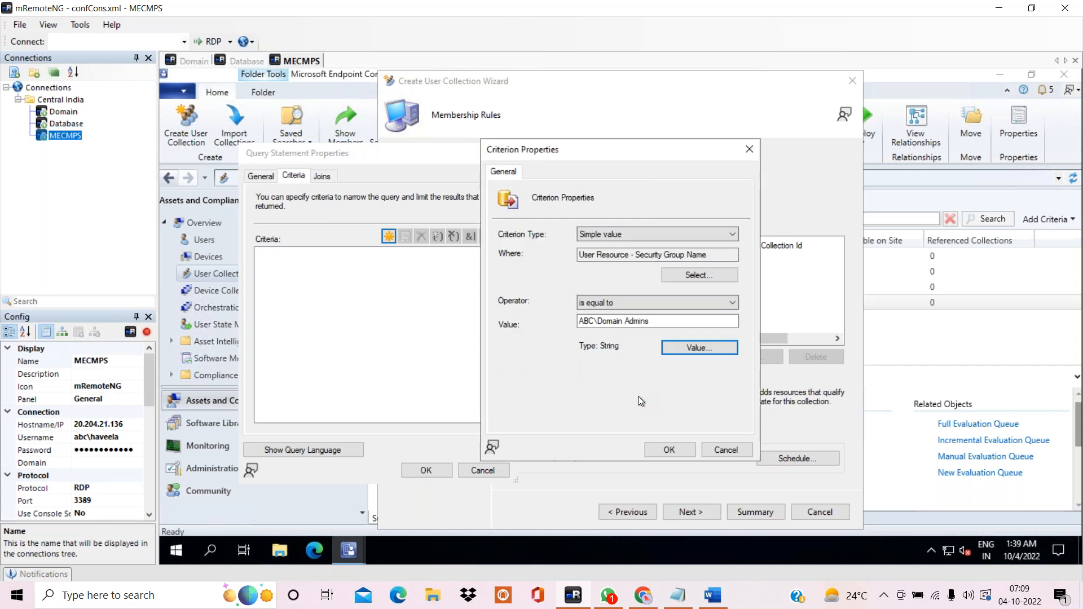
{"action": "left_click", "coordinate": [671, 449]}
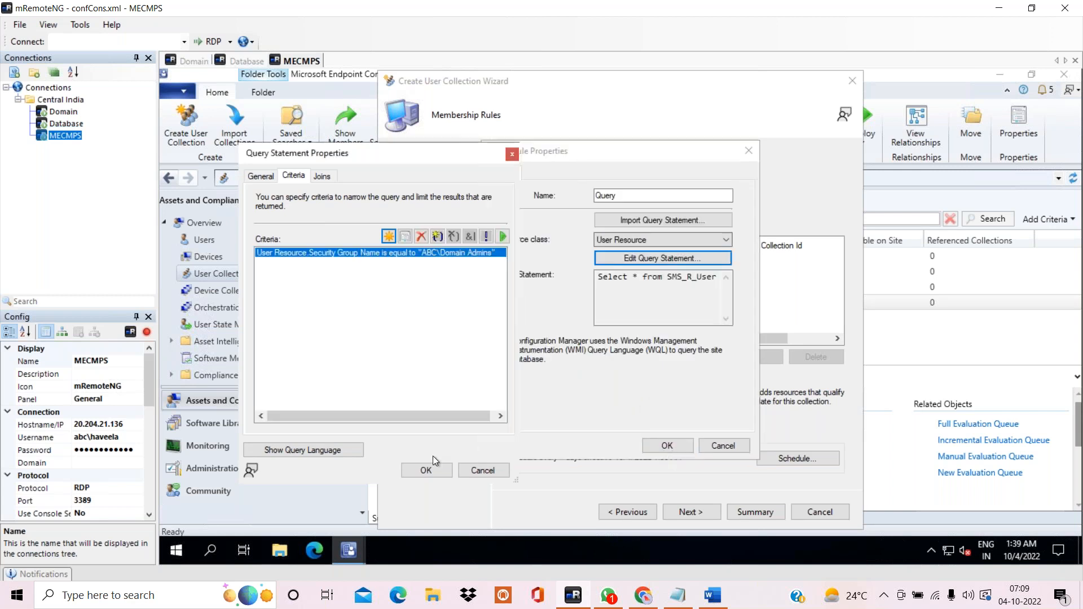
{"action": "left_click", "coordinate": [427, 470]}
{"action": "left_click", "coordinate": [669, 446]}
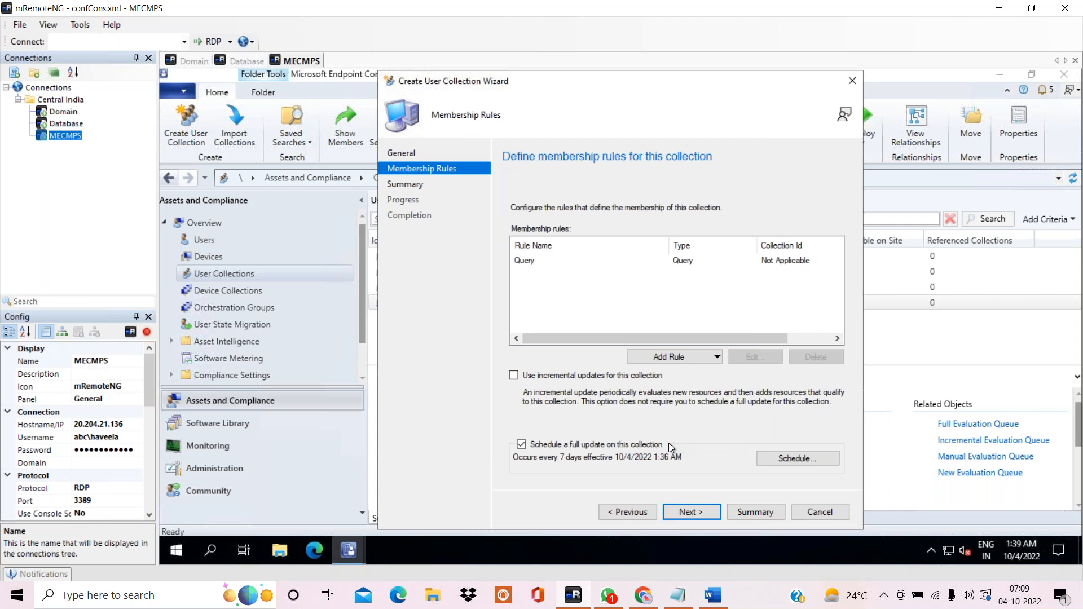
Confirm the summary and finish creating the query rule user collection
{"action": "left_click", "coordinate": [697, 513]}
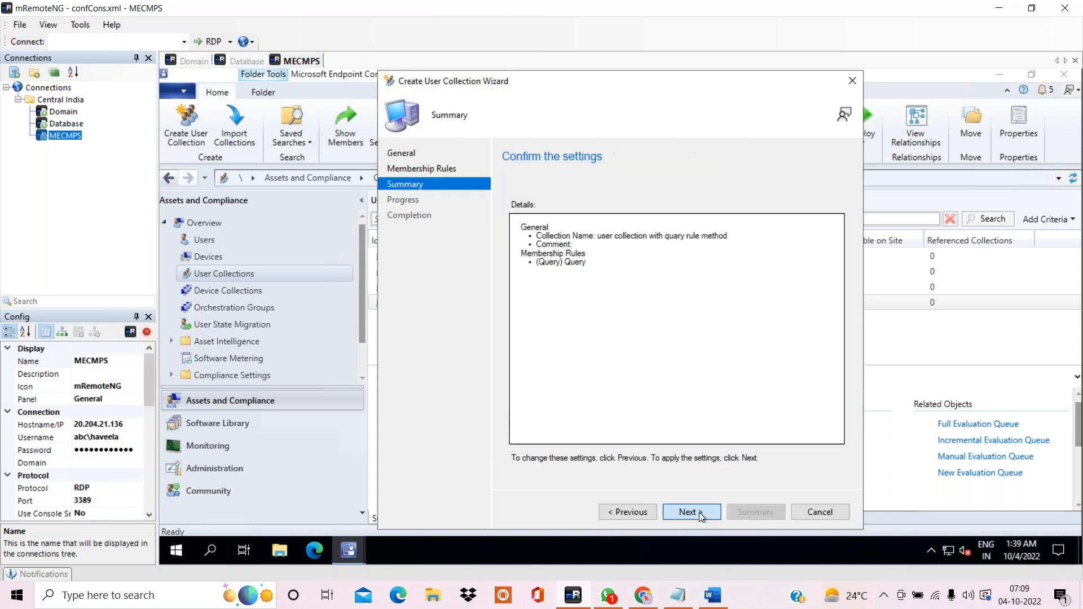
{"action": "left_click", "coordinate": [699, 512]}
{"action": "left_click", "coordinate": [832, 518]}
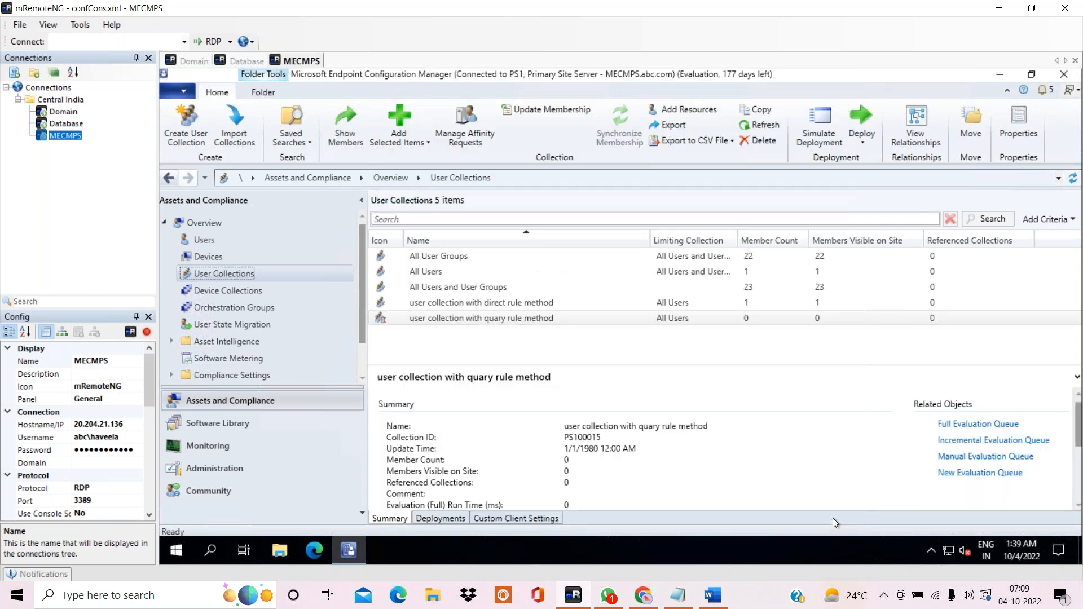
Refresh the new query rule user collection until its member count updates
{"action": "left_click", "coordinate": [515, 318]}
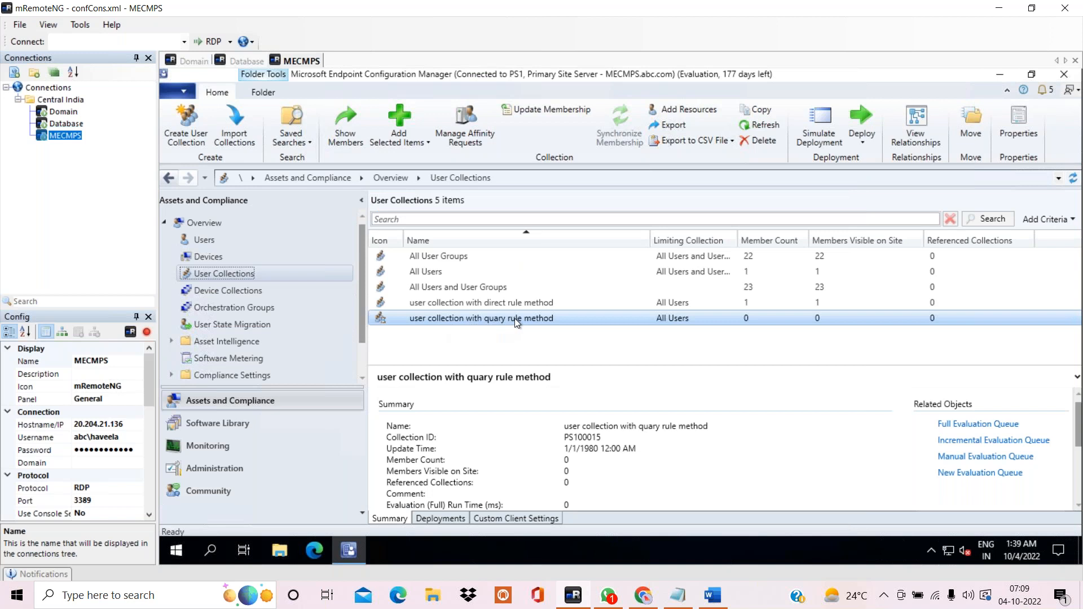
{"action": "right_click", "coordinate": [515, 318]}
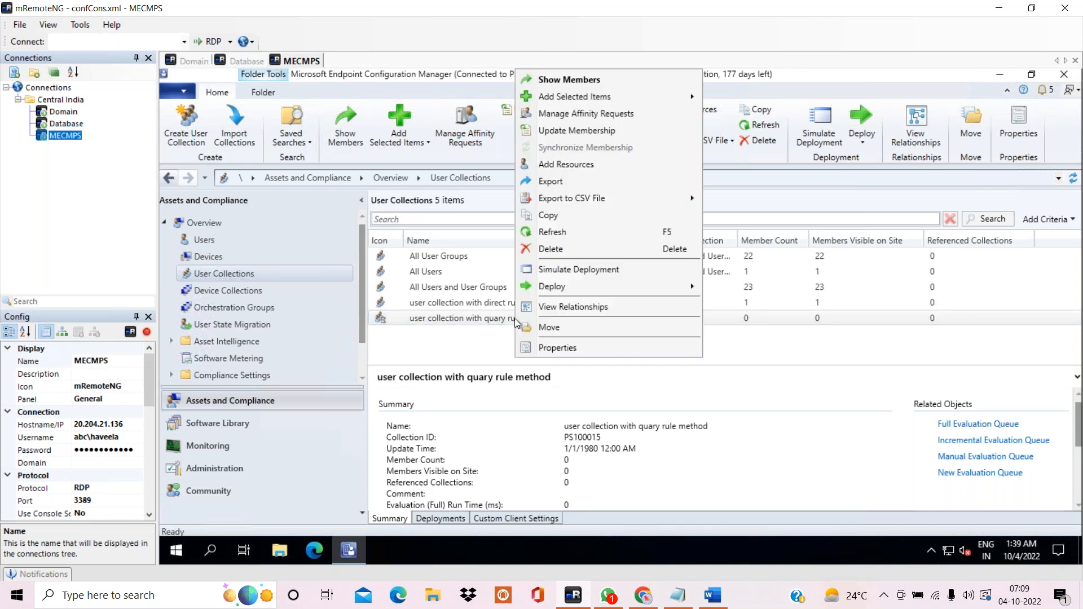
{"action": "left_click", "coordinate": [563, 235]}
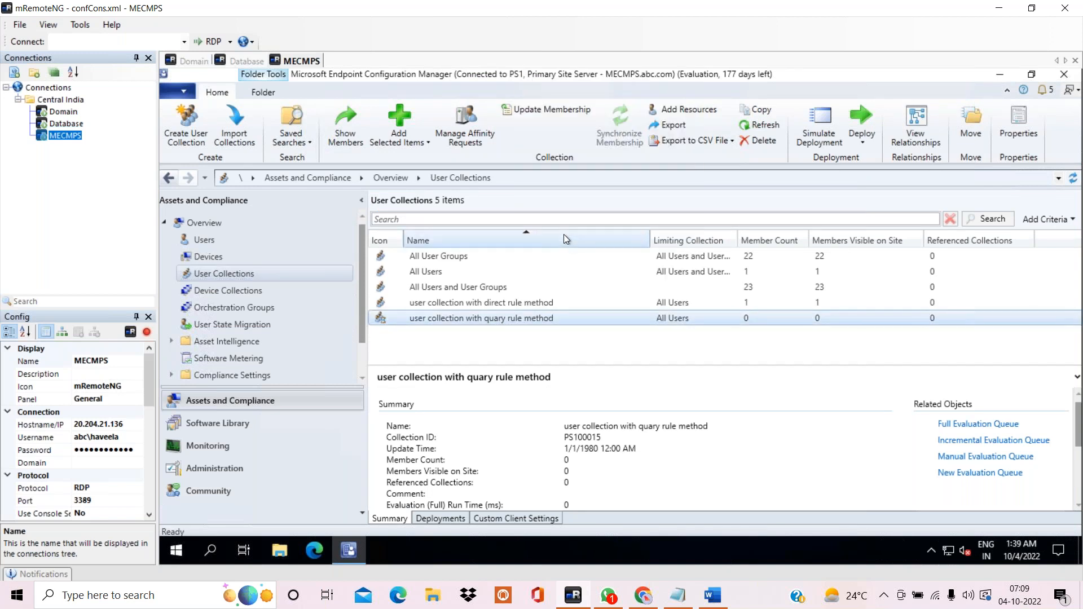
{"action": "right_click", "coordinate": [725, 321]}
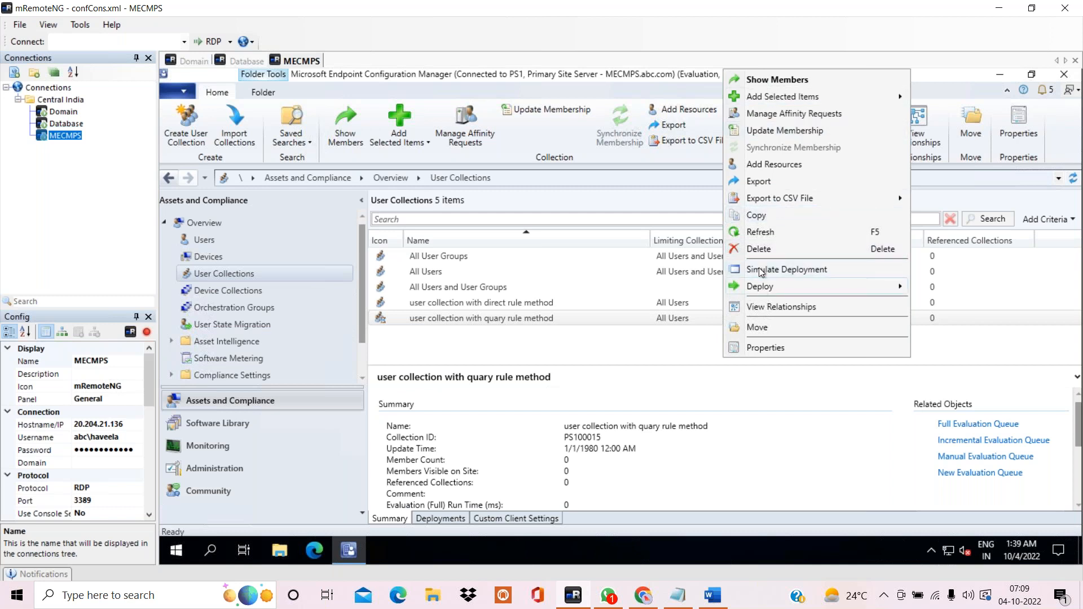
{"action": "left_click", "coordinate": [759, 234]}
{"action": "left_click", "coordinate": [748, 322]}
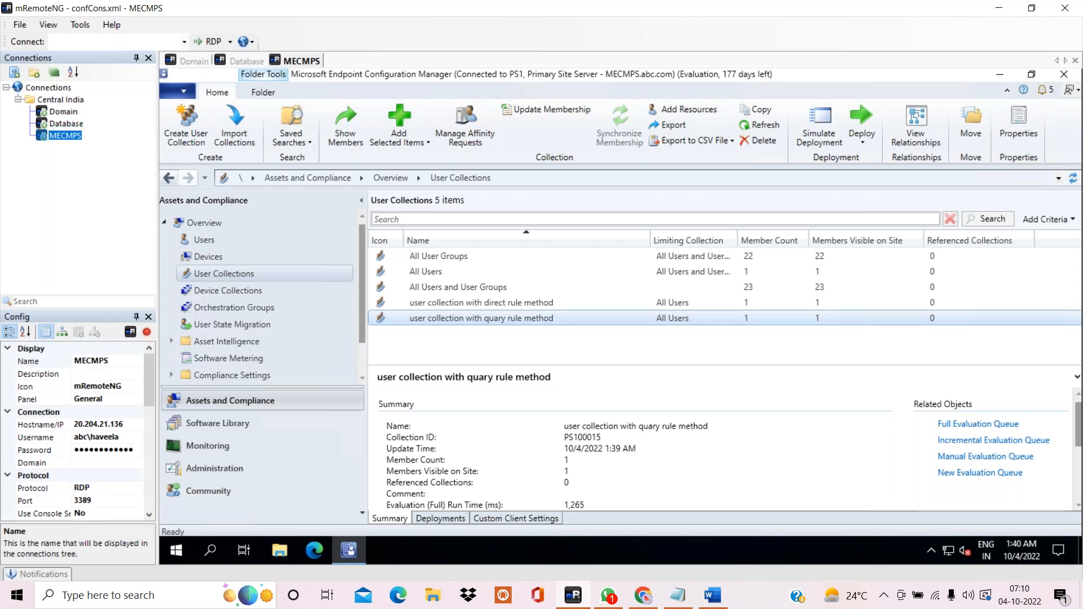
Compare the member counts and limiting collections of the built-in user collections and the direct and query rule collections
{"action": "left_click", "coordinate": [459, 289]}
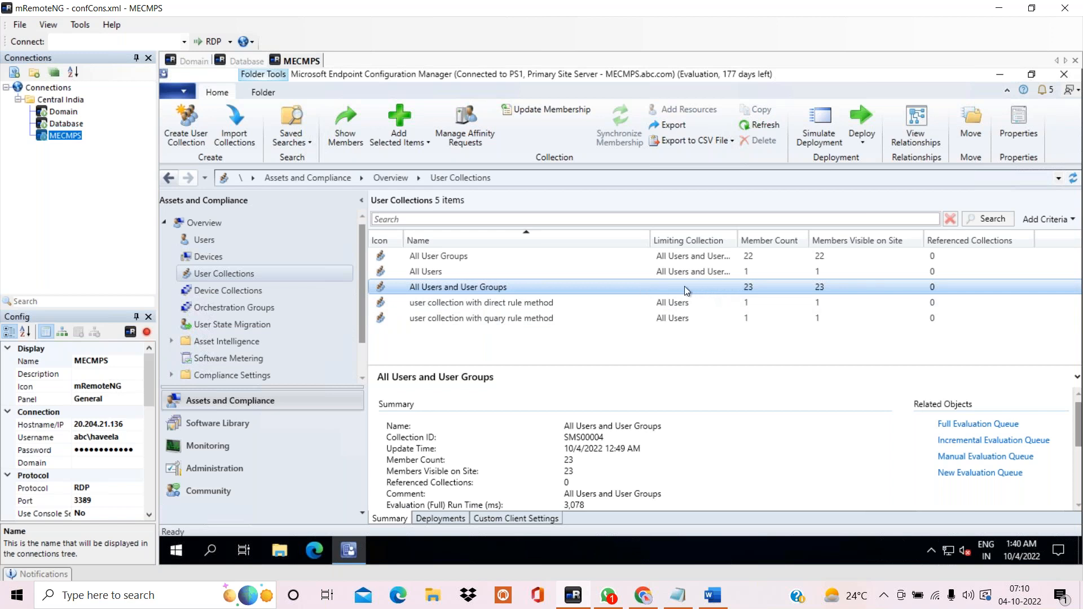
{"action": "left_click", "coordinate": [751, 257]}
{"action": "left_click", "coordinate": [752, 272]}
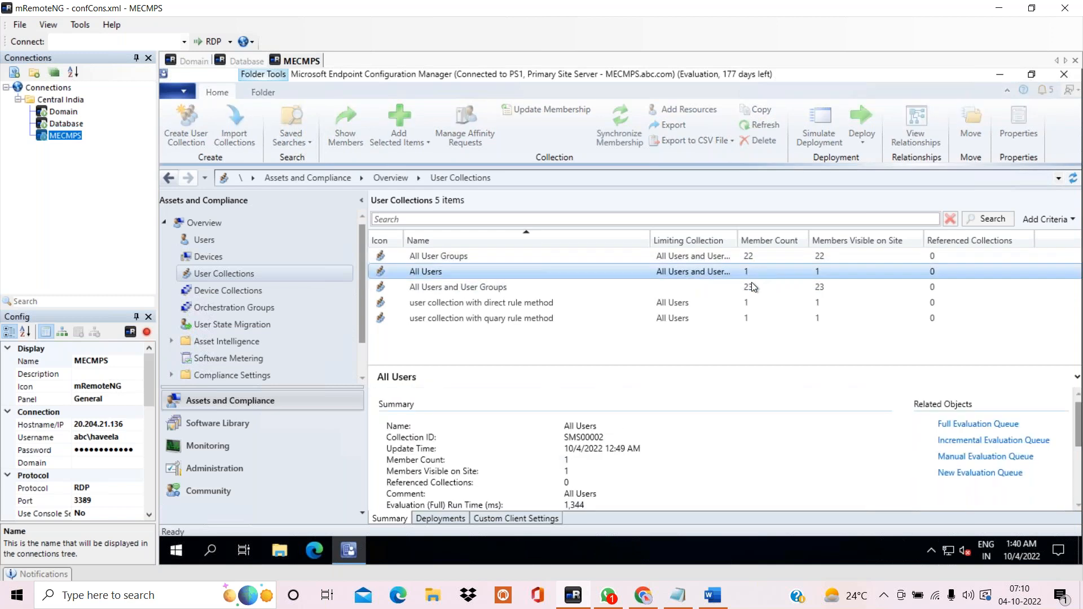
{"action": "left_click", "coordinate": [749, 288]}
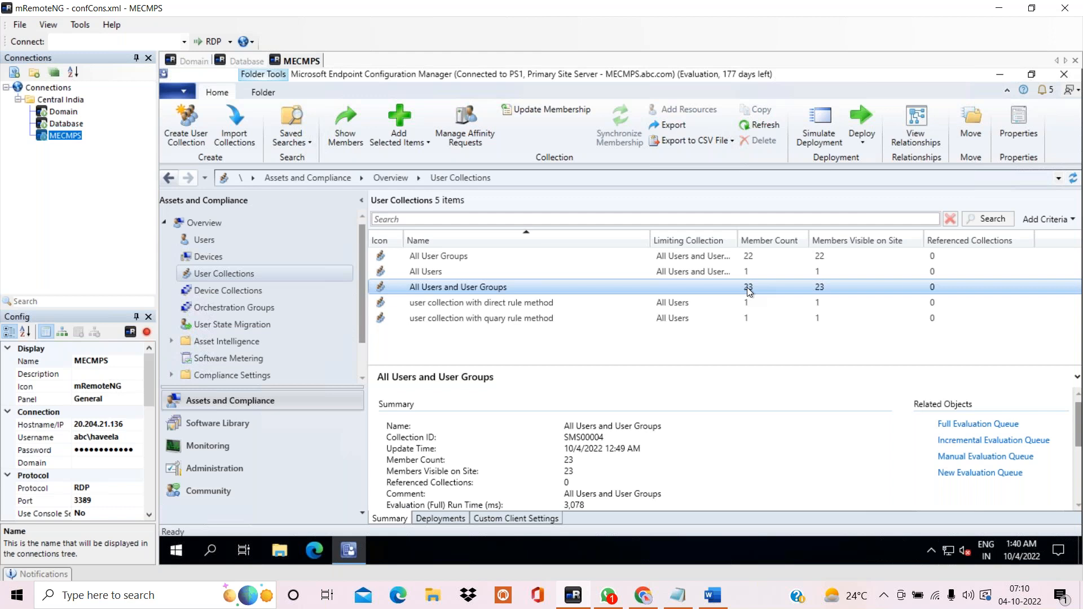
{"action": "left_click", "coordinate": [437, 276]}
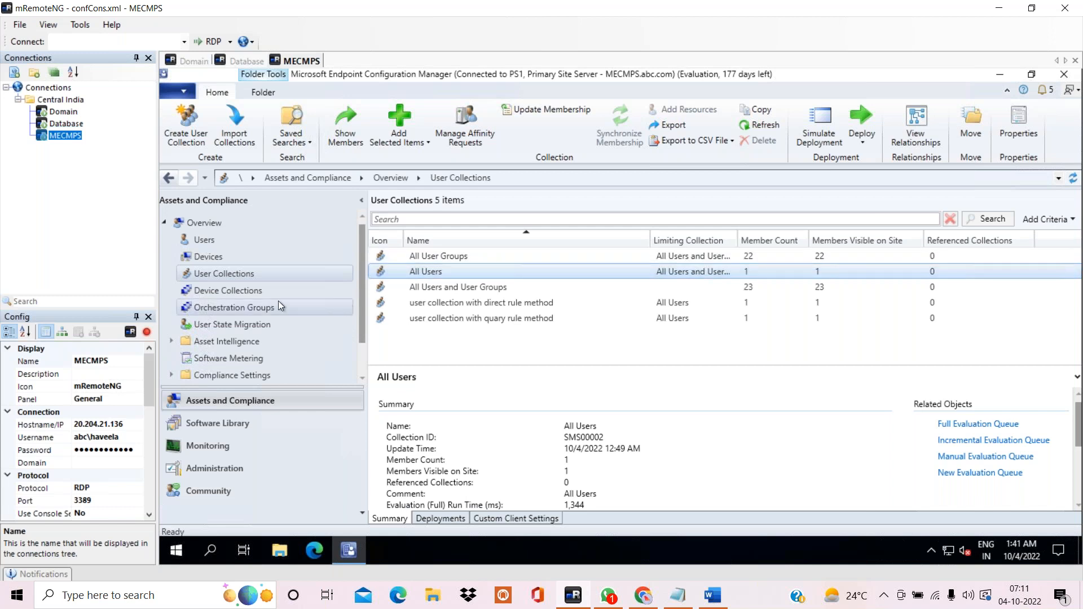
{"action": "left_click", "coordinate": [457, 304]}
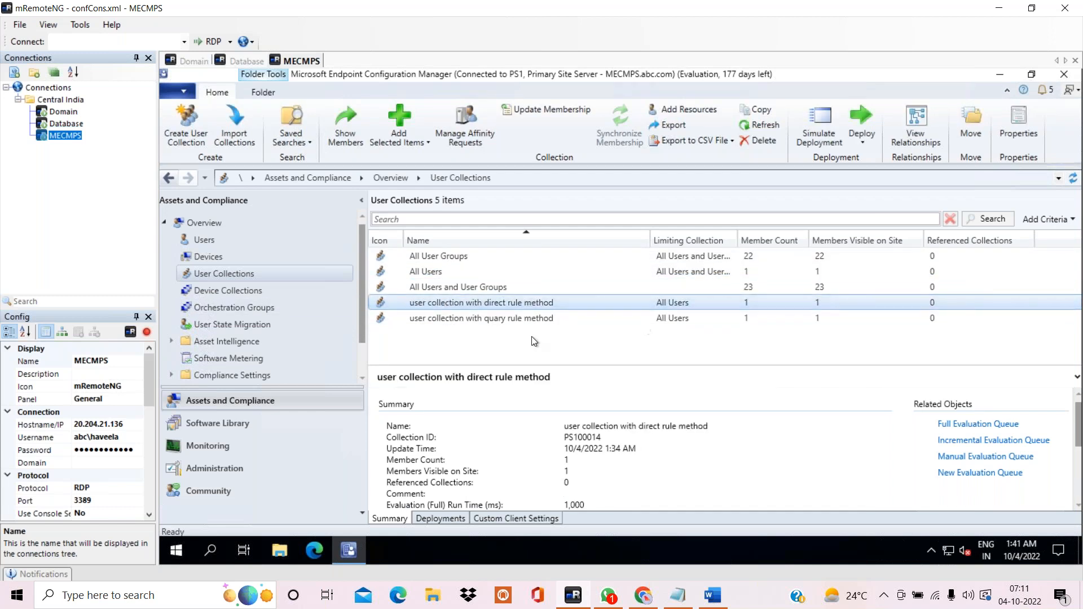
{"action": "left_click", "coordinate": [497, 319]}
{"action": "left_click", "coordinate": [544, 303]}
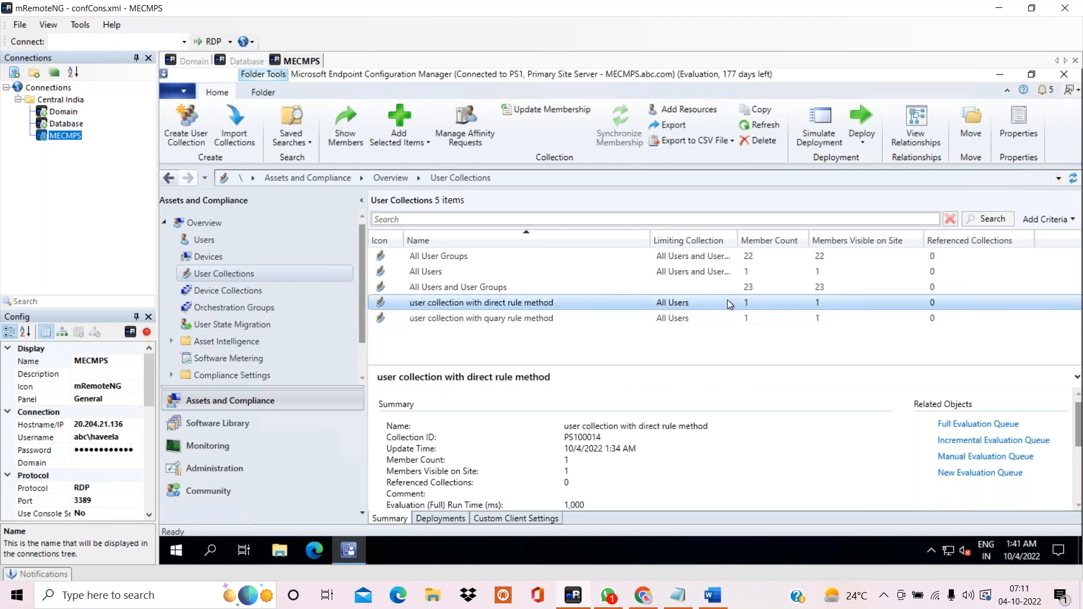
{"action": "left_click", "coordinate": [489, 319]}
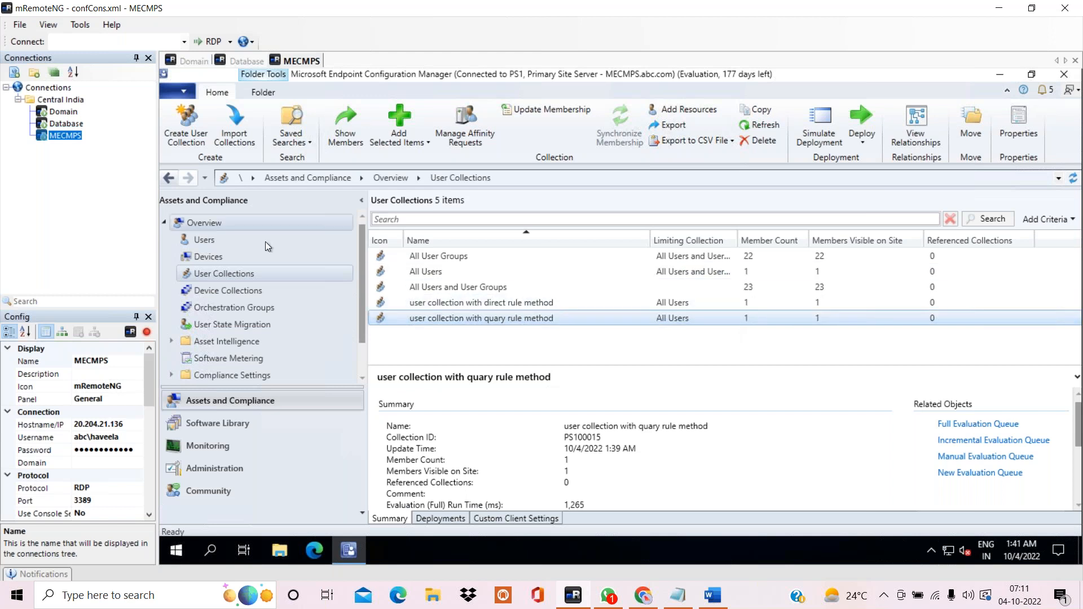
Open the device collections and review the limiting collection and member count of each built-in collection
{"action": "left_click", "coordinate": [225, 293]}
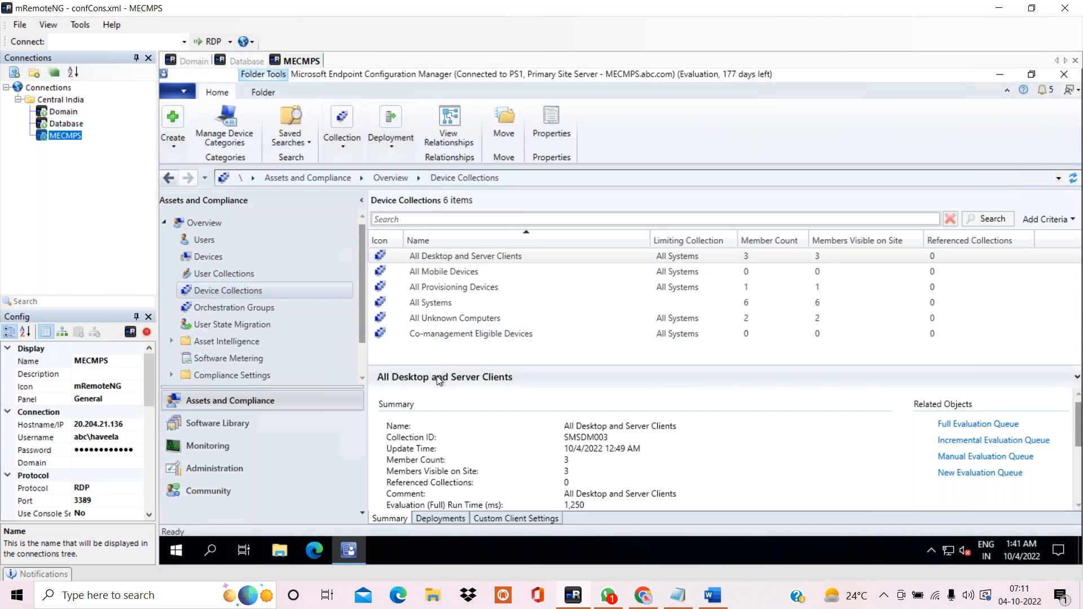
{"action": "left_click_drag", "start_coordinate": [442, 362], "coordinate": [442, 388]}
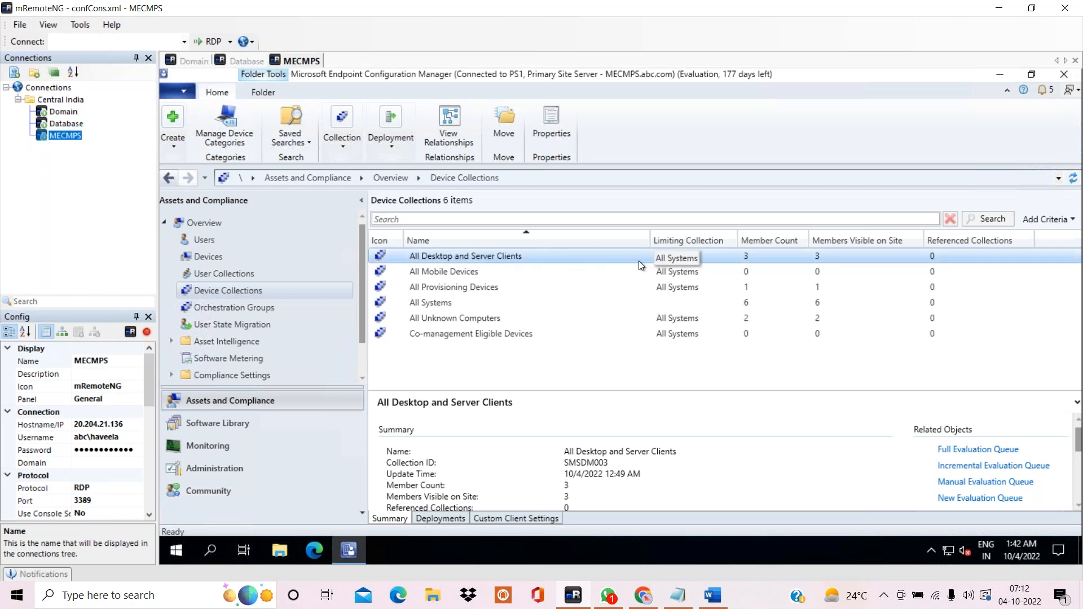
{"action": "left_click", "coordinate": [446, 273]}
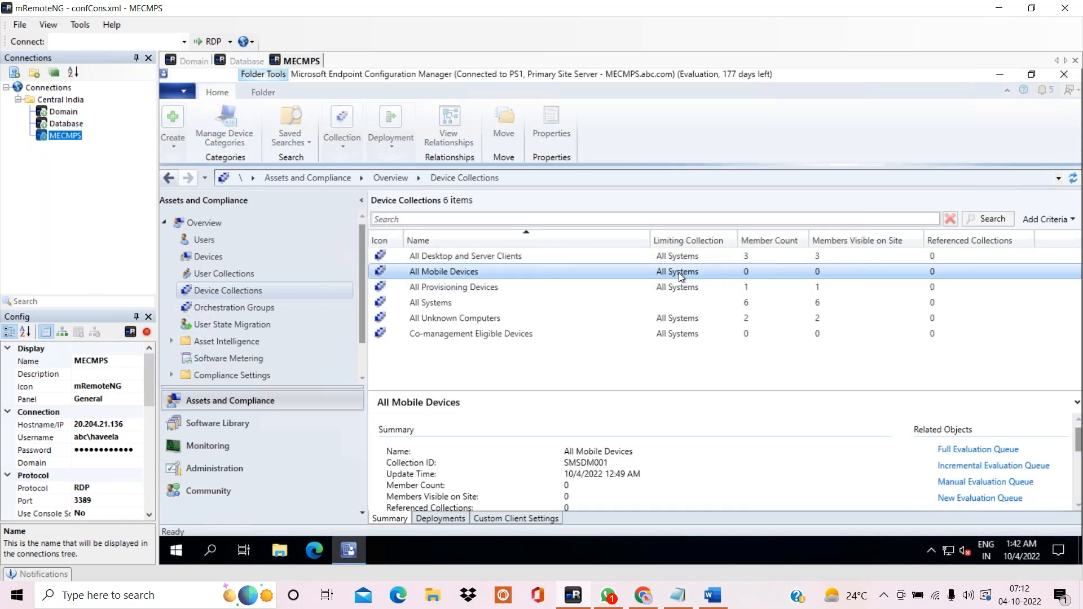
{"action": "left_click", "coordinate": [499, 287]}
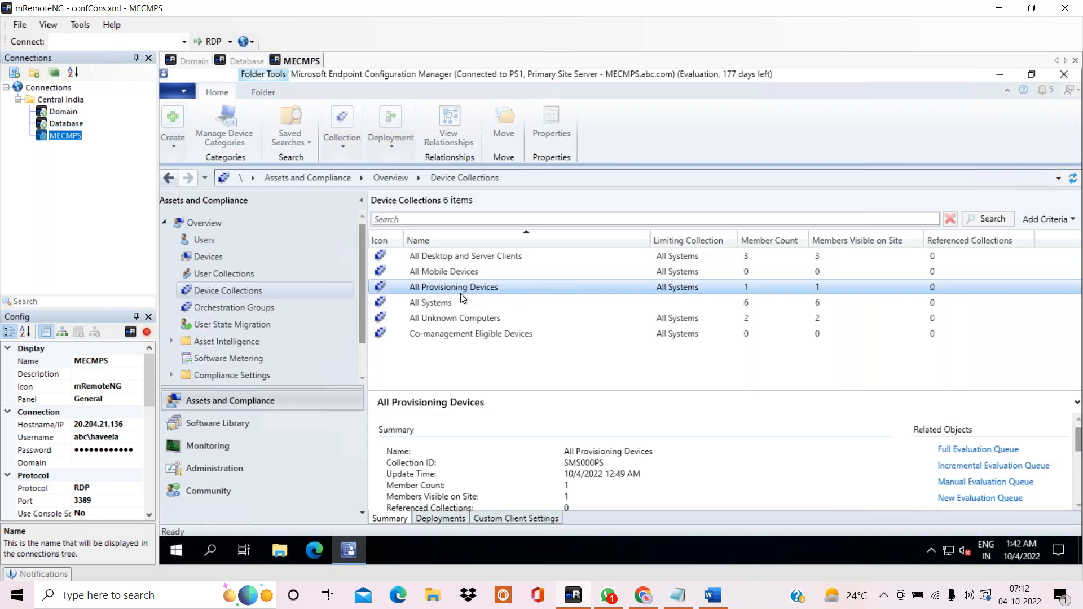
{"action": "left_click", "coordinate": [434, 304]}
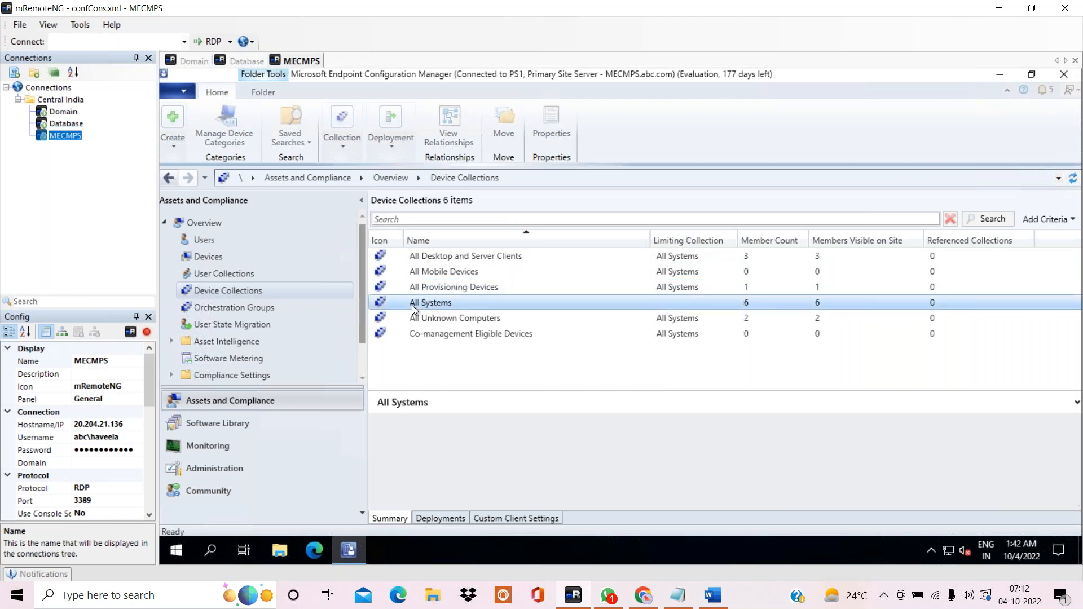
{"action": "left_click", "coordinate": [428, 320]}
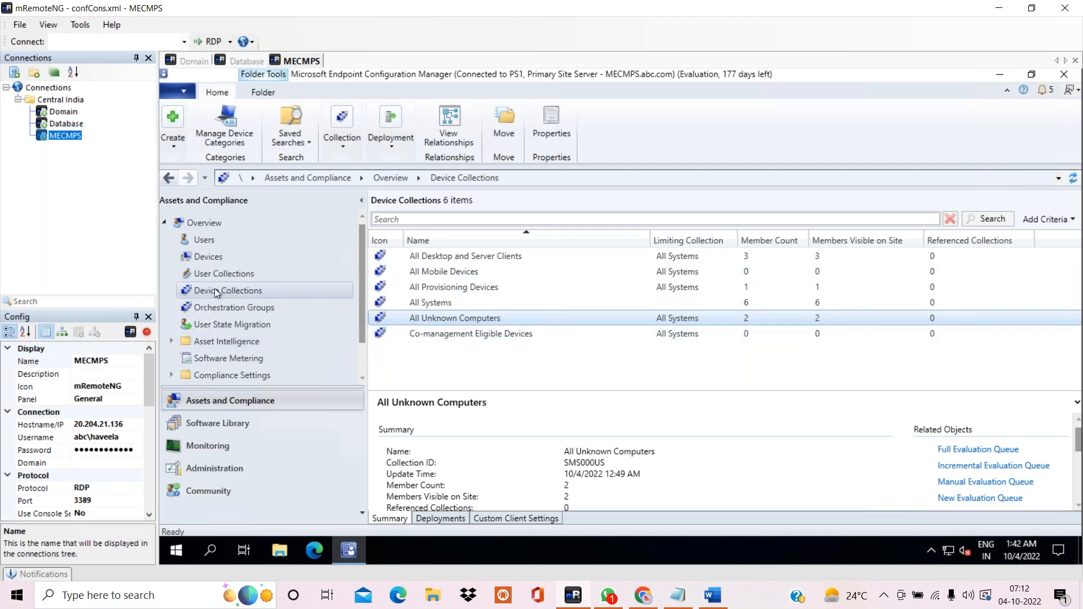
Start a new device collection named Domain Collections with All Systems as its limiting collection
{"action": "right_click", "coordinate": [276, 291]}
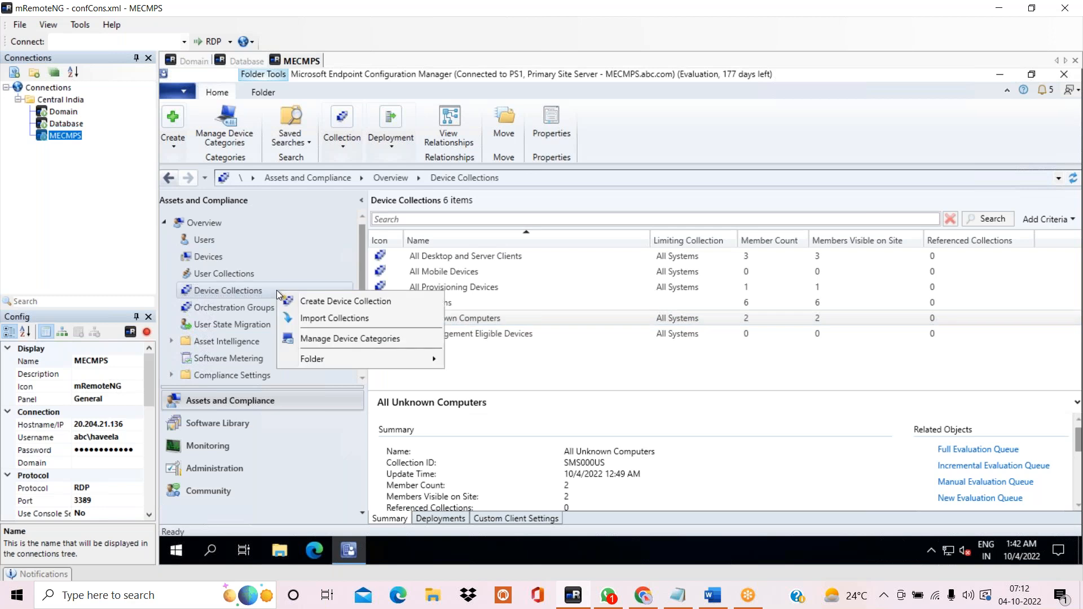
{"action": "left_click", "coordinate": [330, 300]}
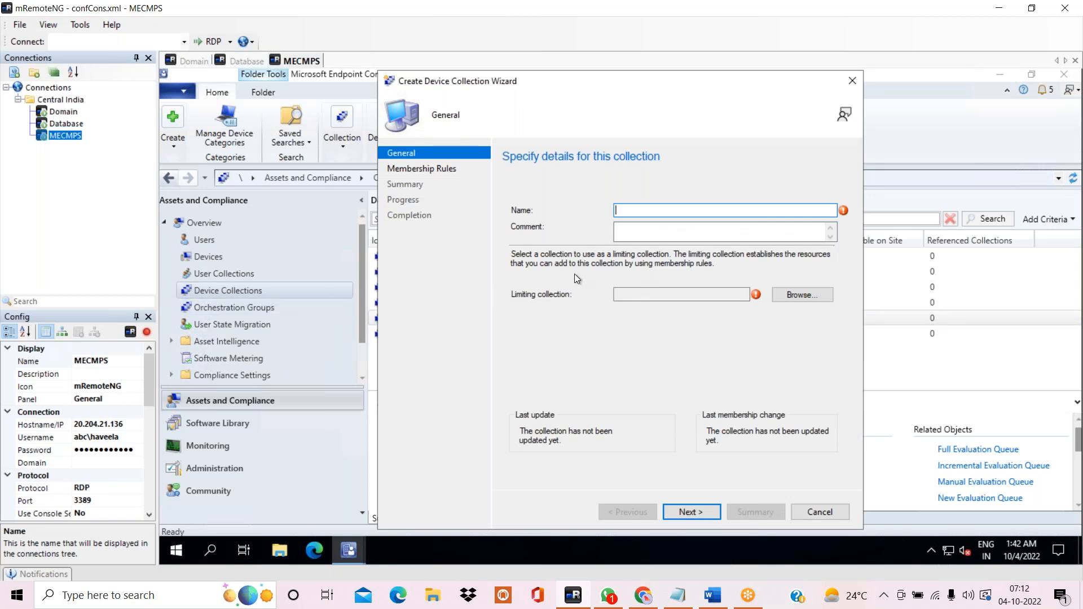
{"action": "type", "text": "Domain Collections"}
{"action": "left_click", "coordinate": [797, 293]}
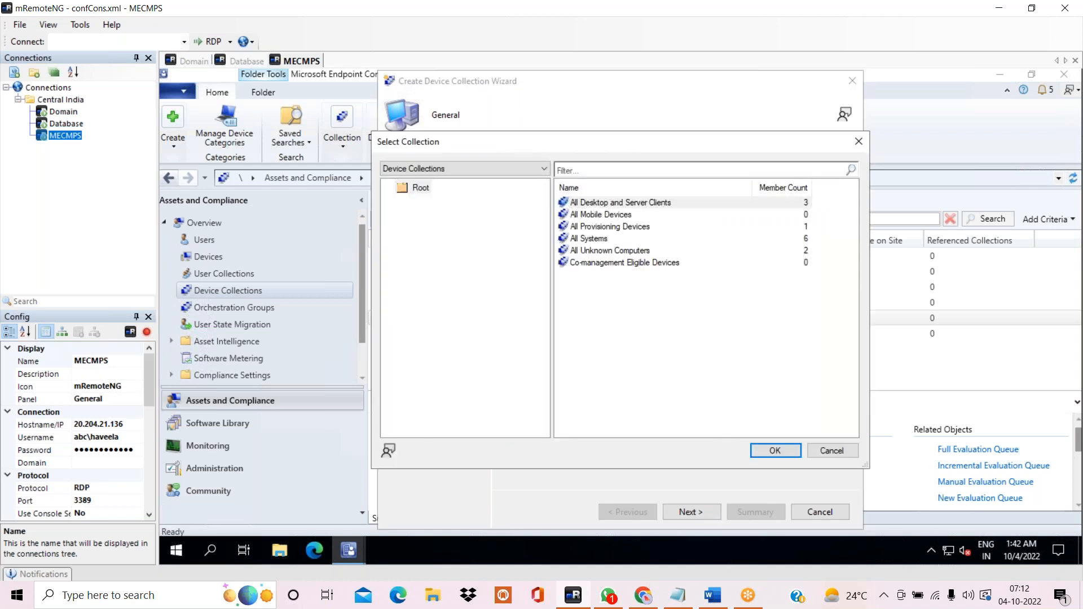
{"action": "left_click", "coordinate": [591, 239]}
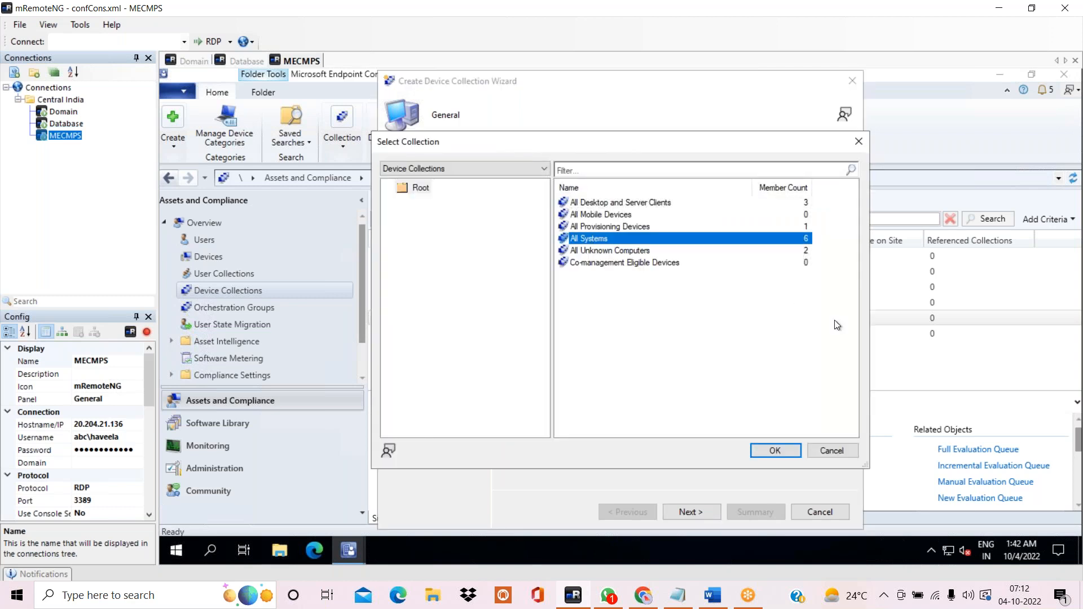
{"action": "left_click", "coordinate": [775, 451]}
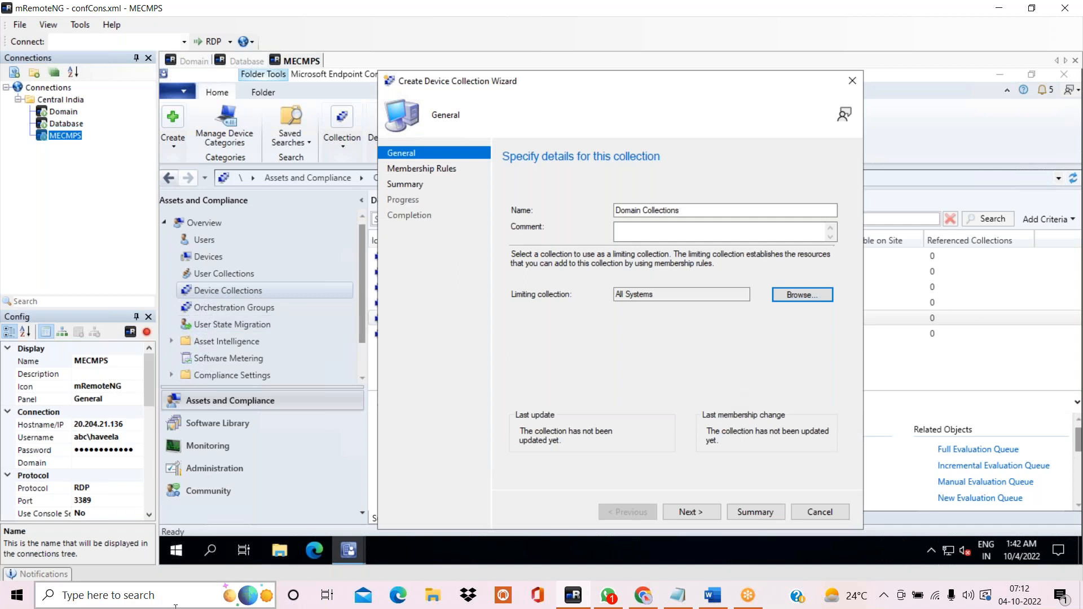
{"action": "left_click", "coordinate": [693, 511]}
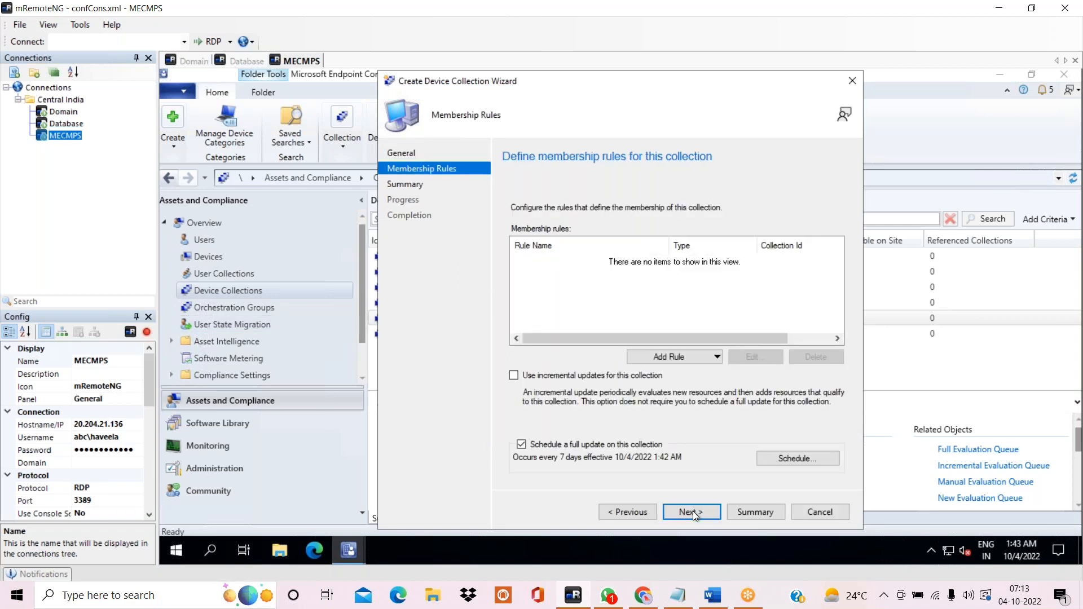
Add a direct membership rule that searches System Resource by Name with the wildcard value %
{"action": "left_click", "coordinate": [702, 360]}
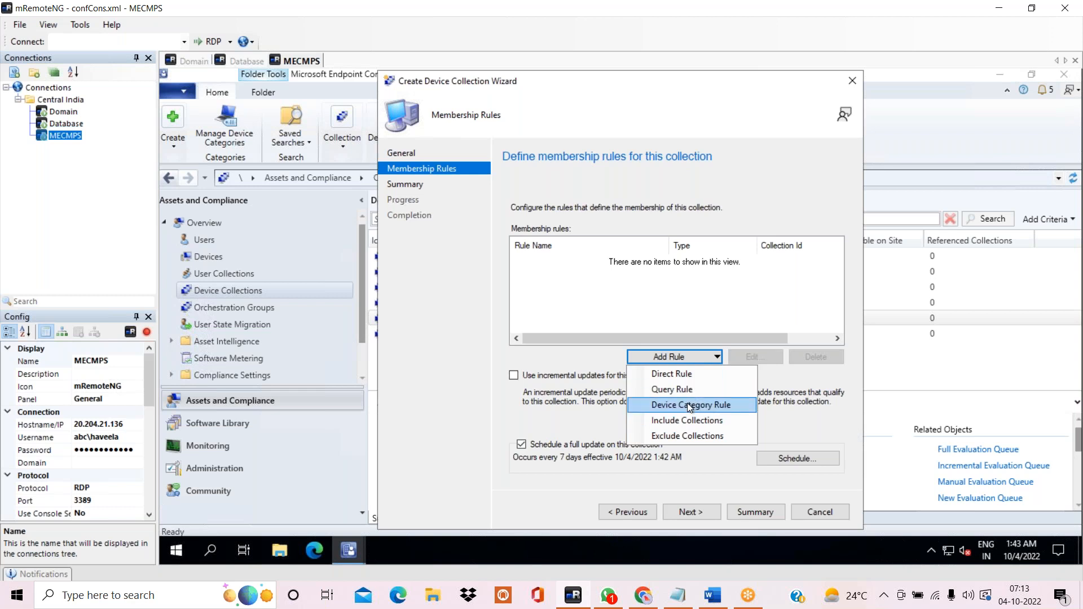
{"action": "left_click", "coordinate": [685, 373]}
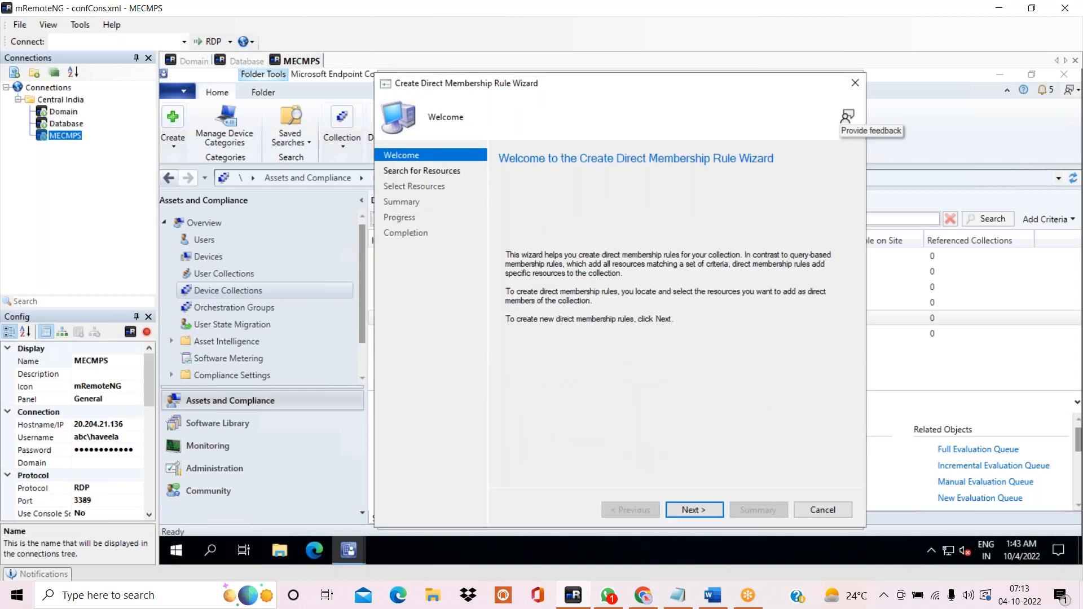
{"action": "left_click", "coordinate": [699, 510]}
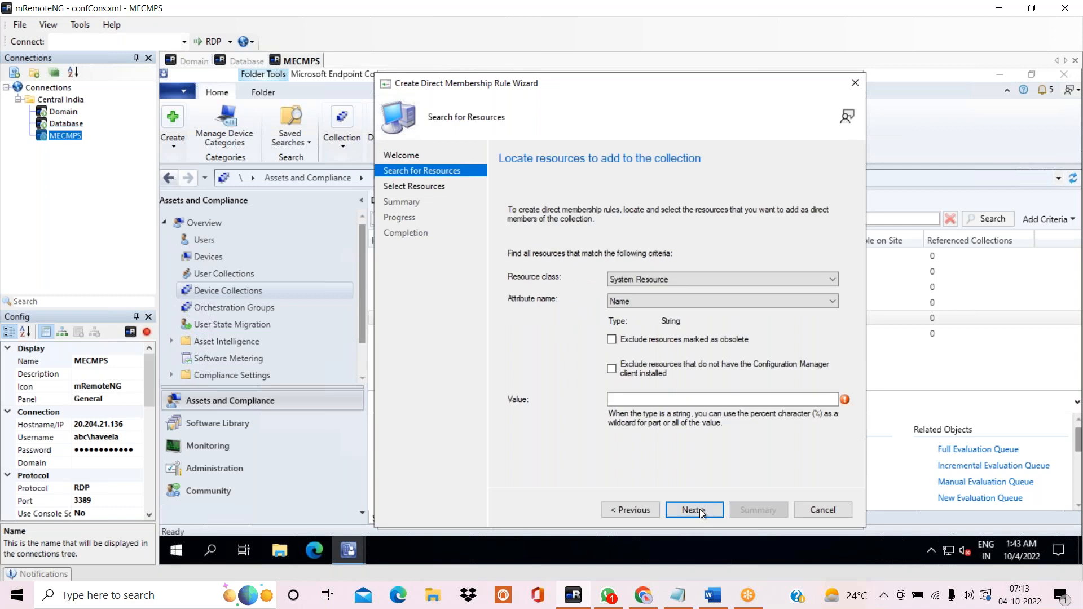
{"action": "left_click", "coordinate": [671, 401]}
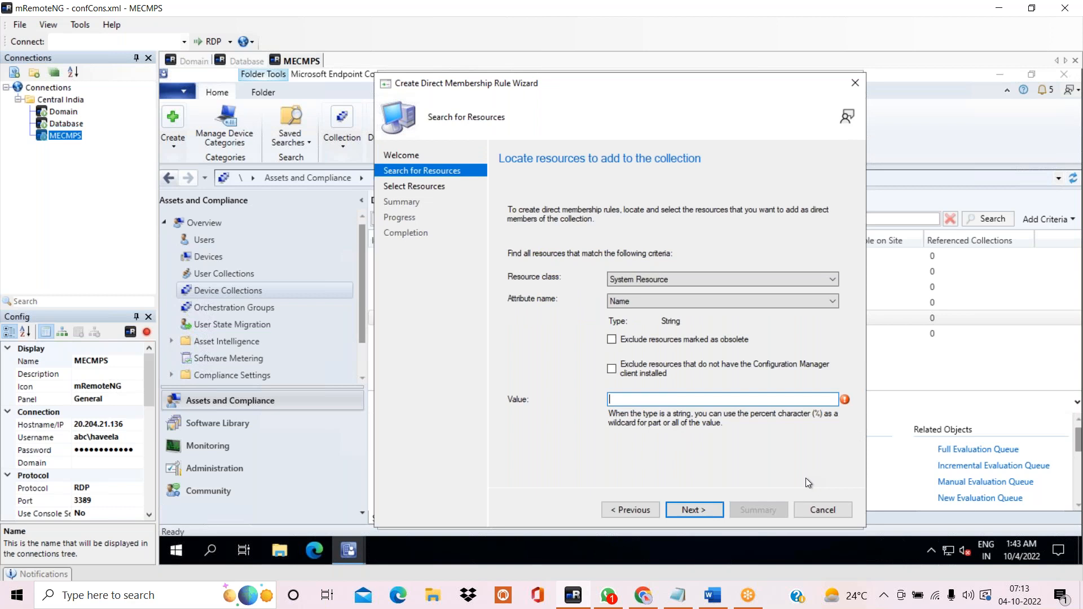
{"action": "type", "text": "%"}
{"action": "left_click", "coordinate": [712, 510]}
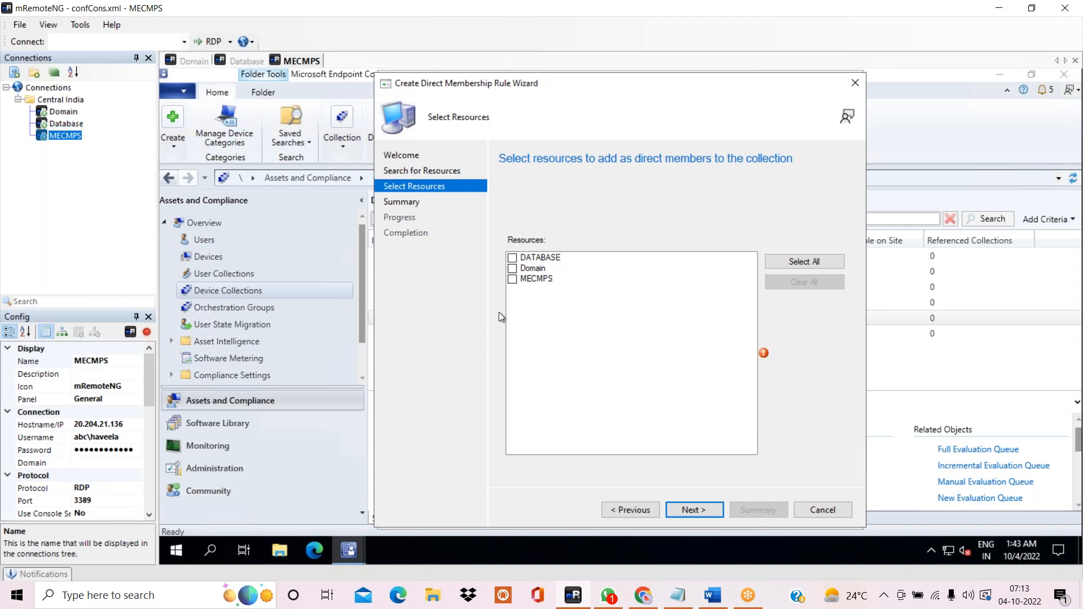
Select the Domain resource as the direct member and complete the direct membership rule
{"action": "left_click", "coordinate": [512, 270]}
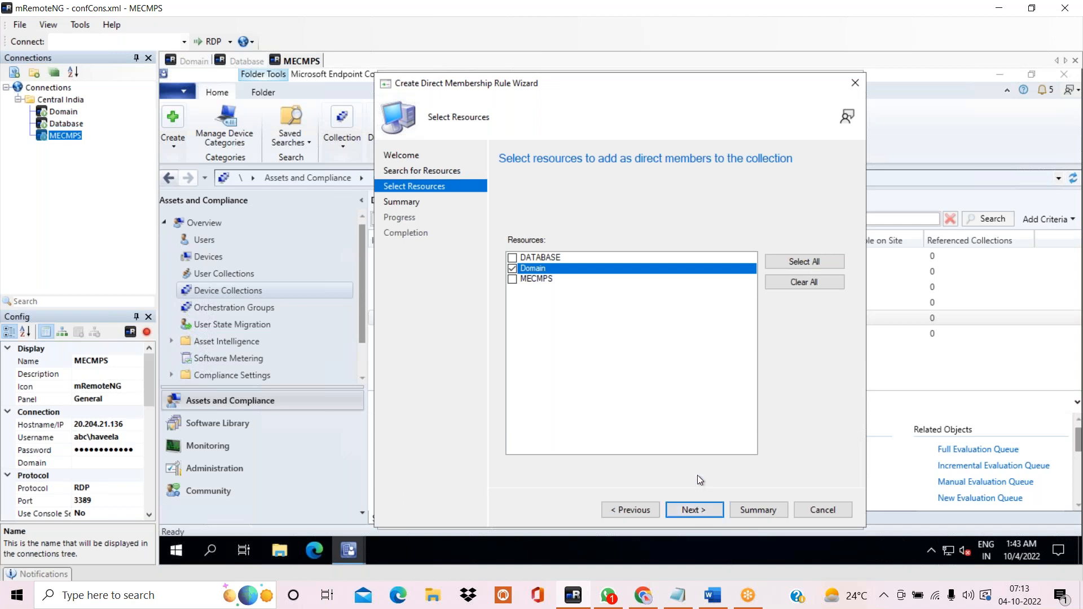
{"action": "left_click", "coordinate": [699, 508]}
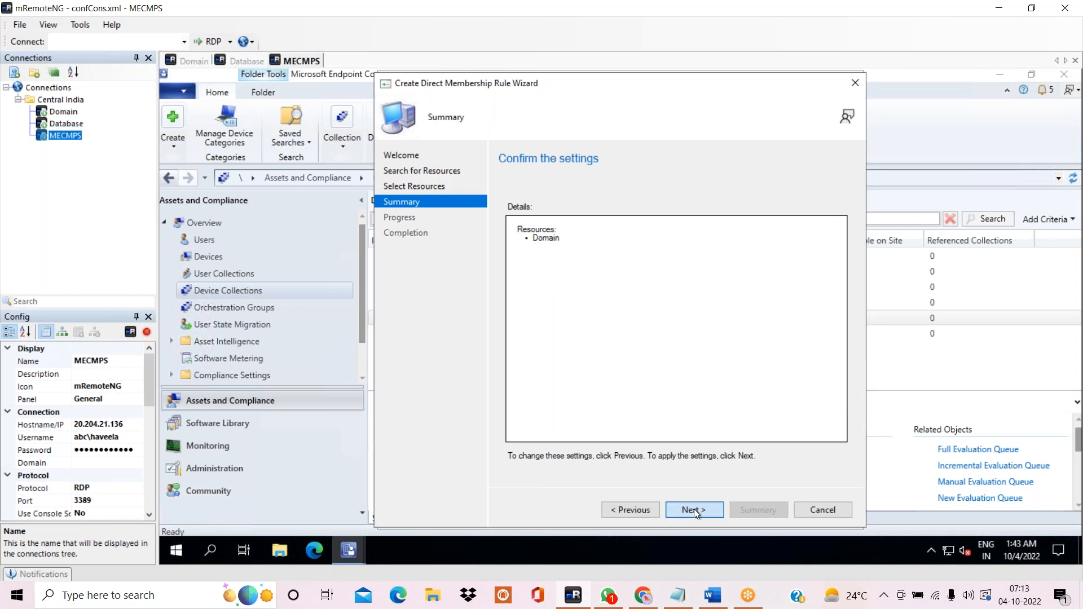
{"action": "left_click", "coordinate": [694, 510]}
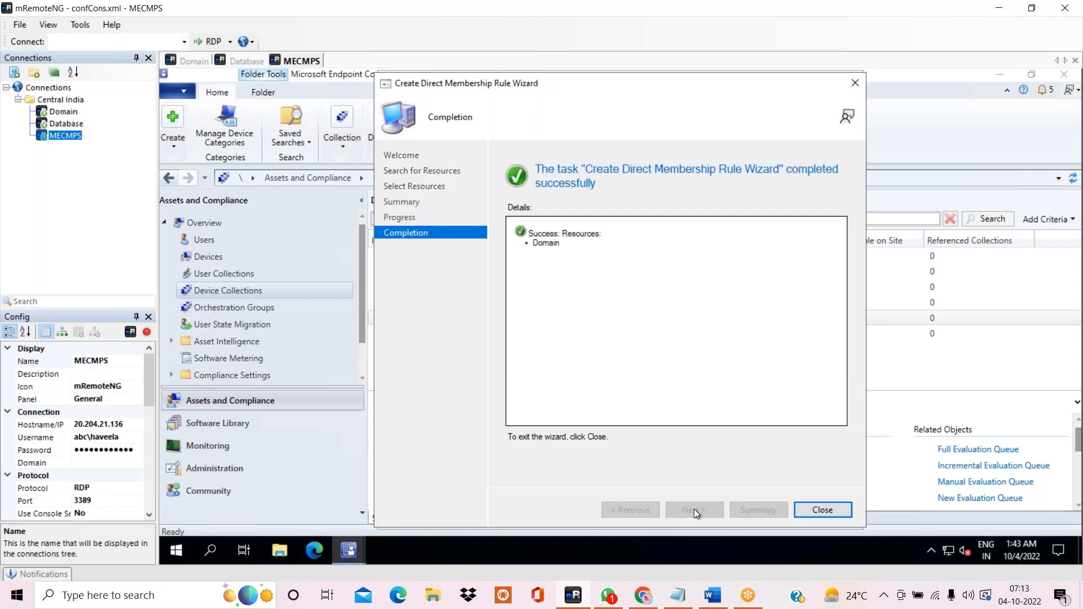
{"action": "left_click", "coordinate": [827, 511]}
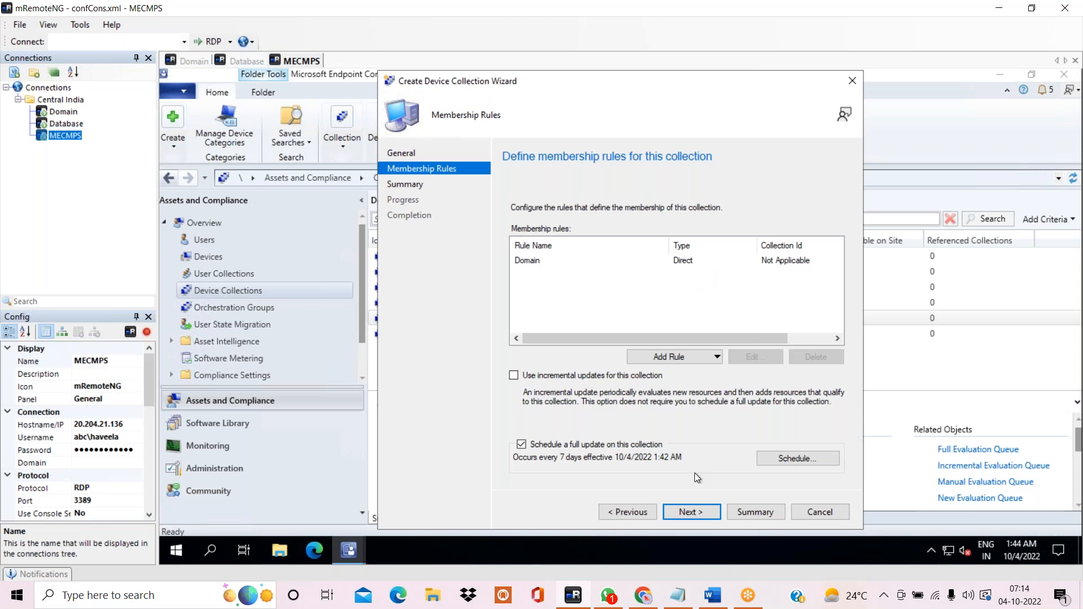
Confirm the summary and finish creating the Domain Collections device collection
{"action": "left_click", "coordinate": [699, 510]}
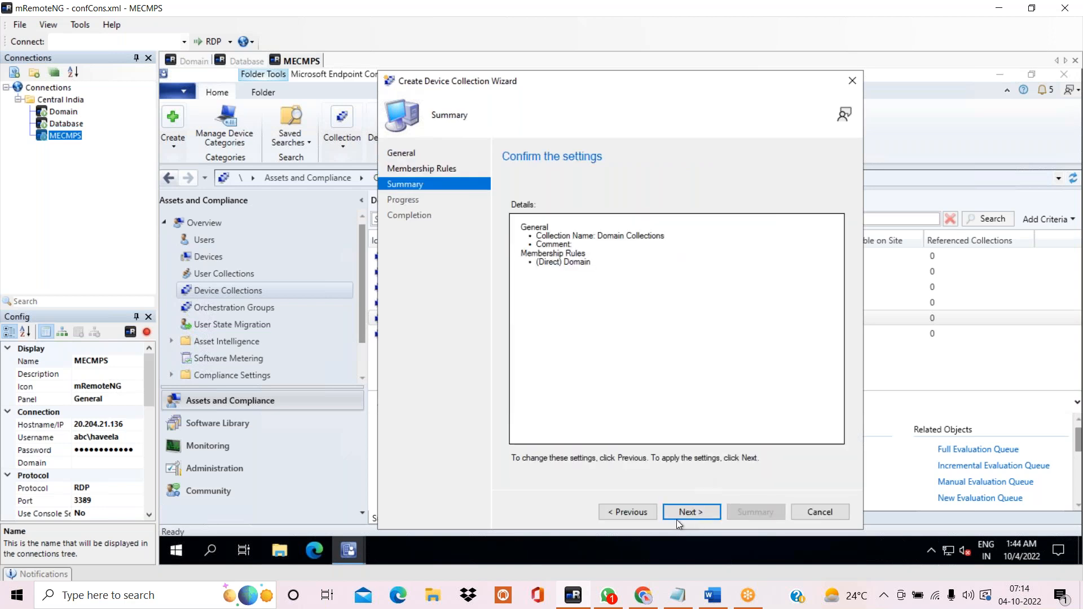
{"action": "left_click", "coordinate": [689, 512]}
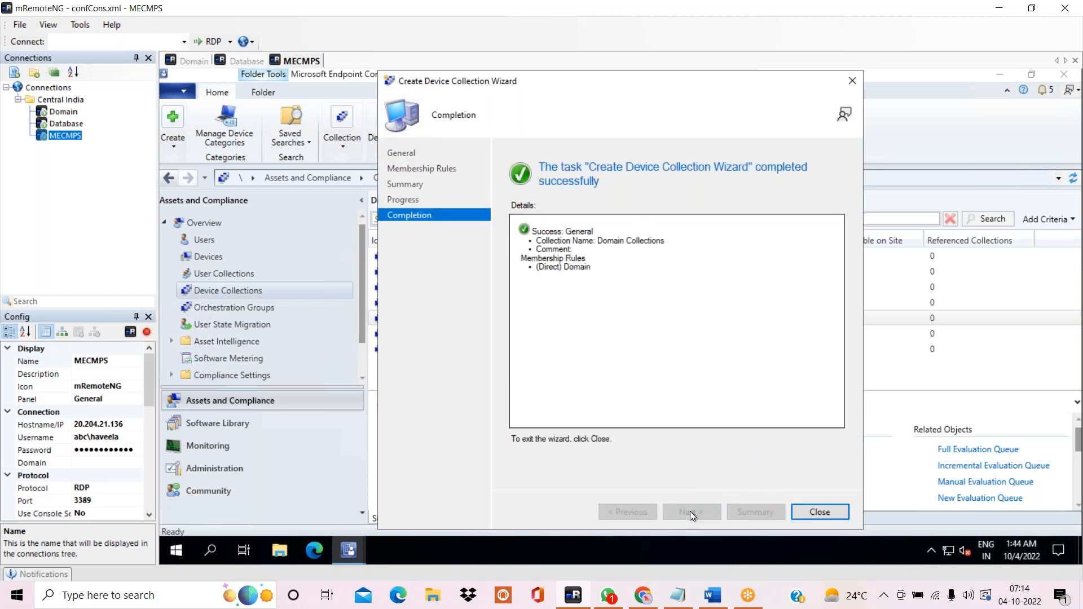
{"action": "left_click", "coordinate": [814, 513]}
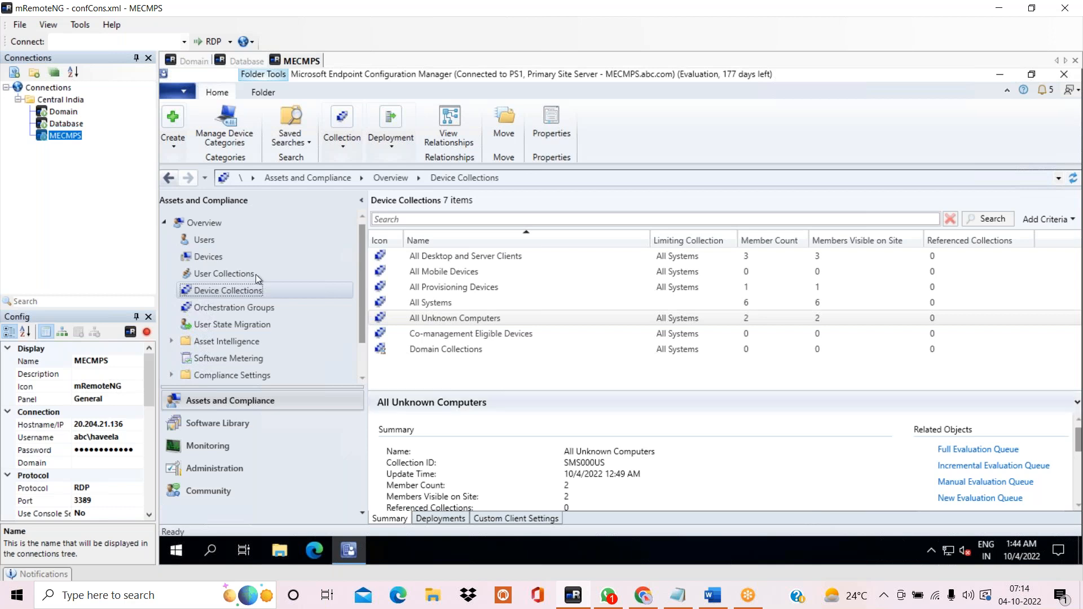
Start another device collection named Database Collections, limited to All Systems, and proceed to its membership rules
{"action": "right_click", "coordinate": [279, 293]}
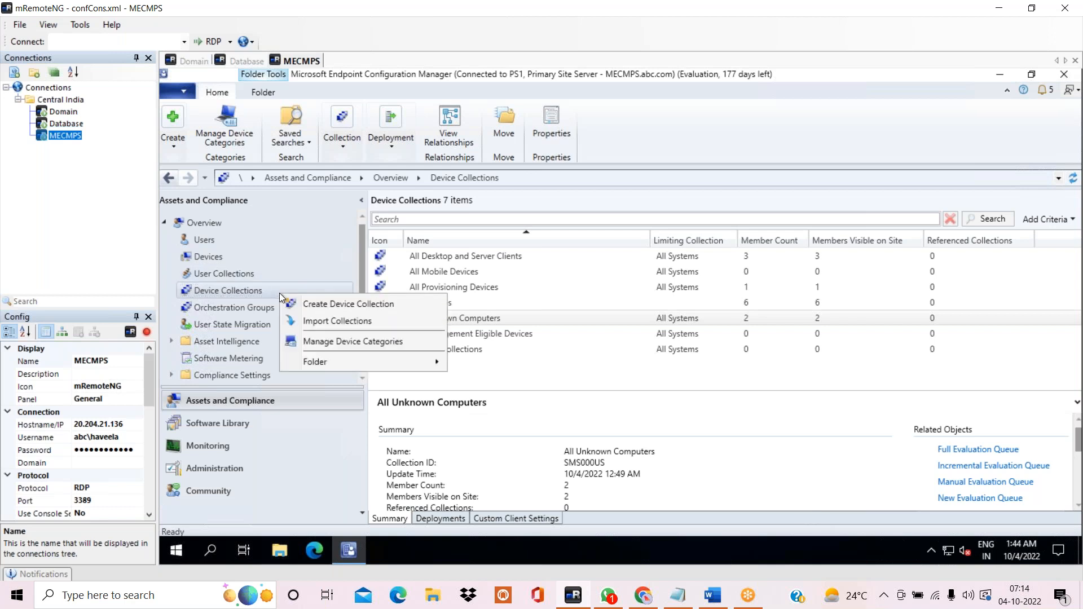
{"action": "left_click", "coordinate": [329, 303]}
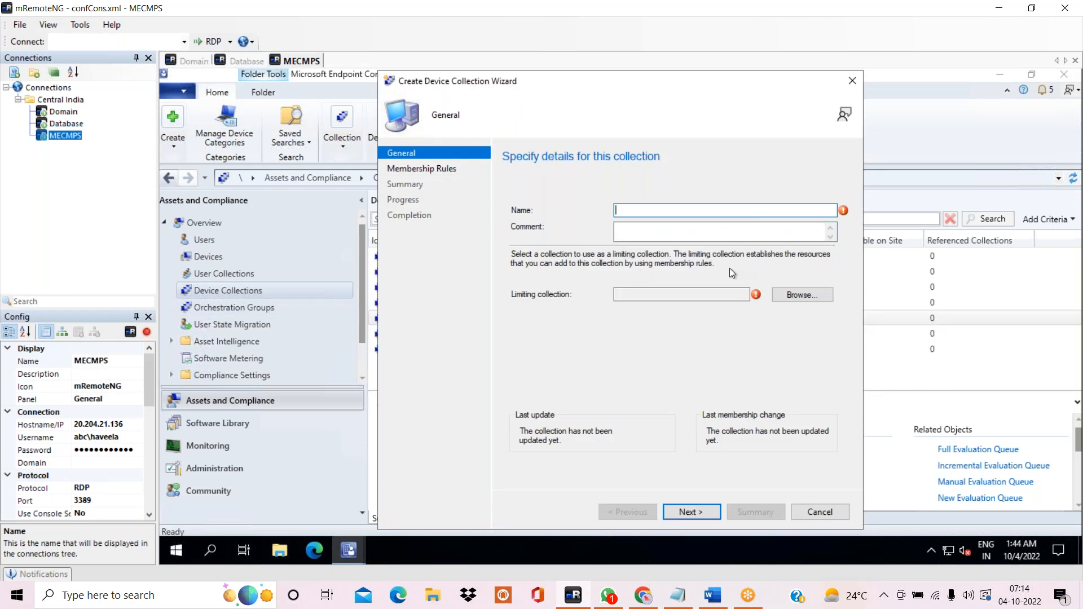
{"action": "type", "text": "Database Collection"}
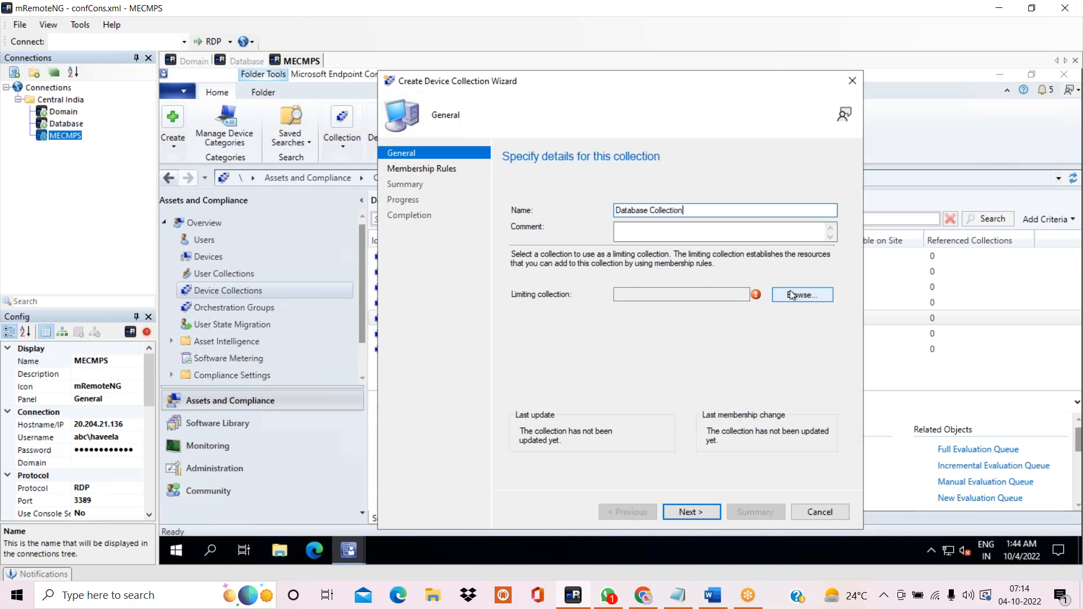
{"action": "type", "text": "s"}
{"action": "left_click", "coordinate": [813, 292]}
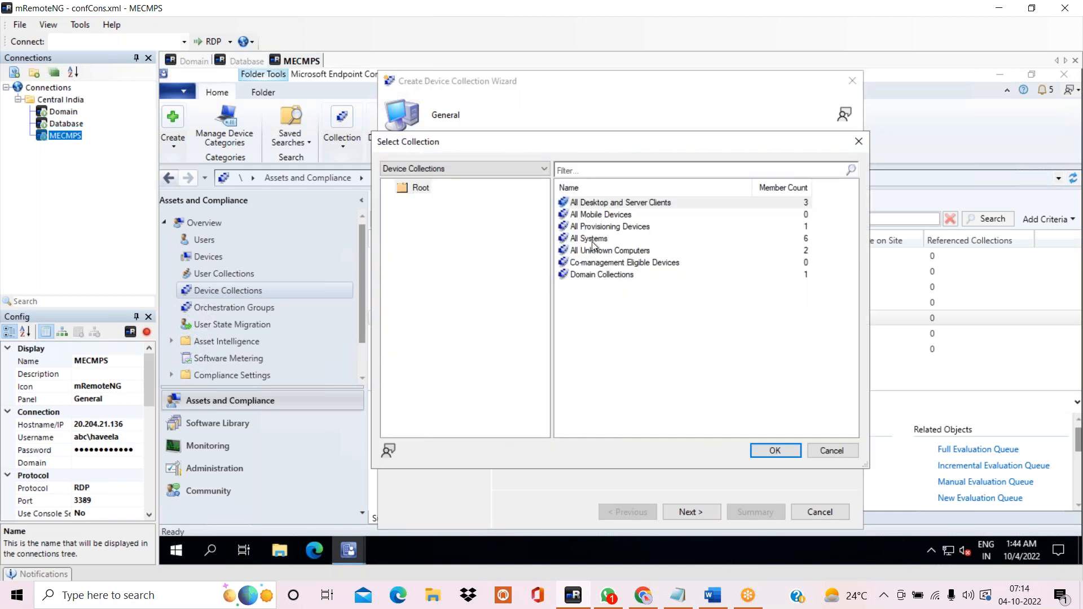
{"action": "left_click", "coordinate": [592, 239]}
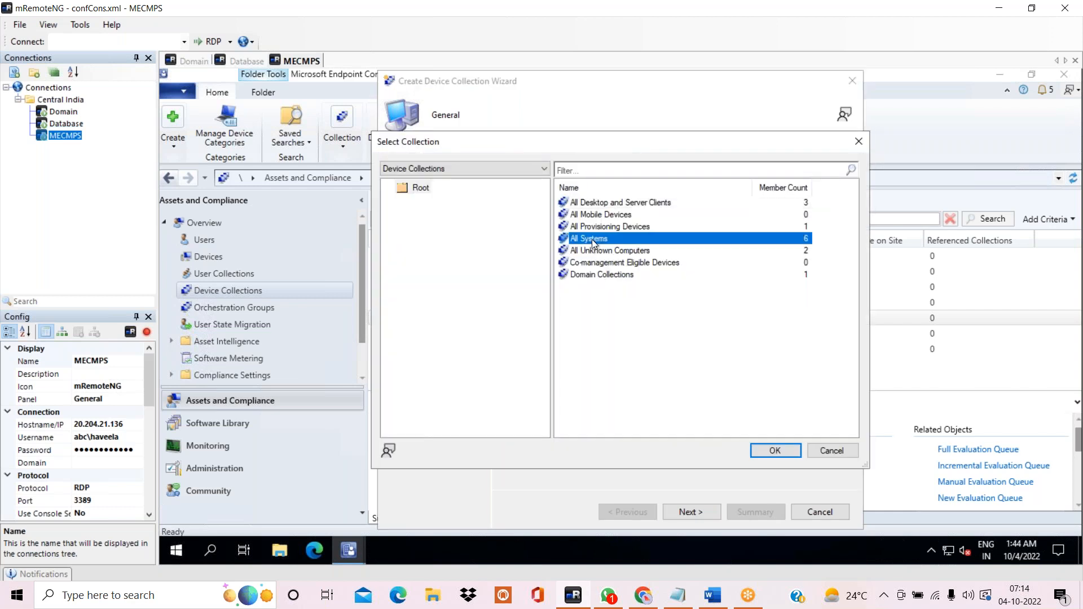
{"action": "left_click", "coordinate": [772, 453]}
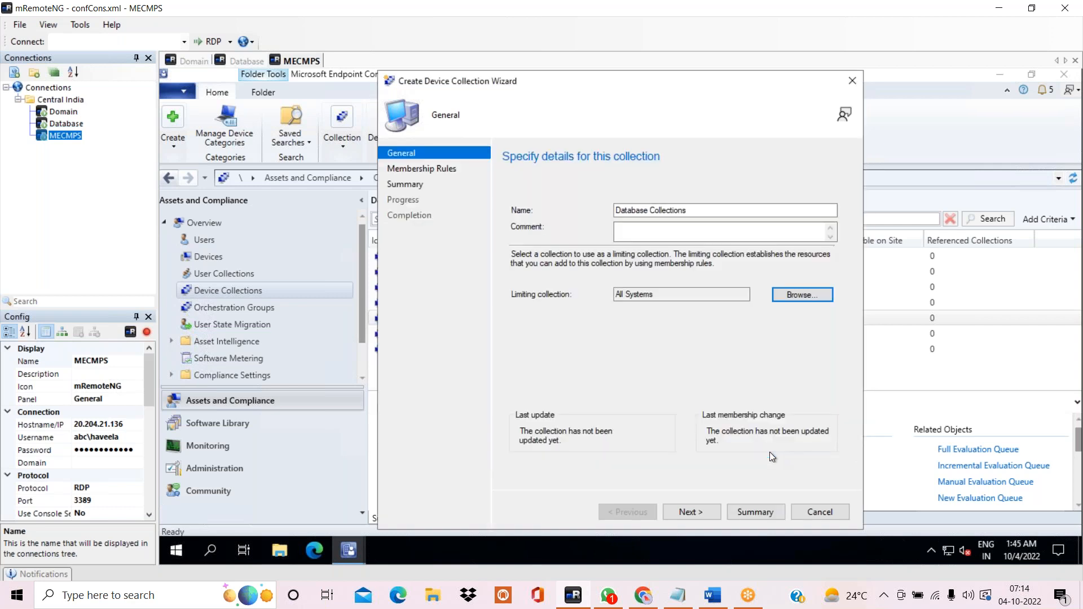
{"action": "left_click", "coordinate": [693, 513]}
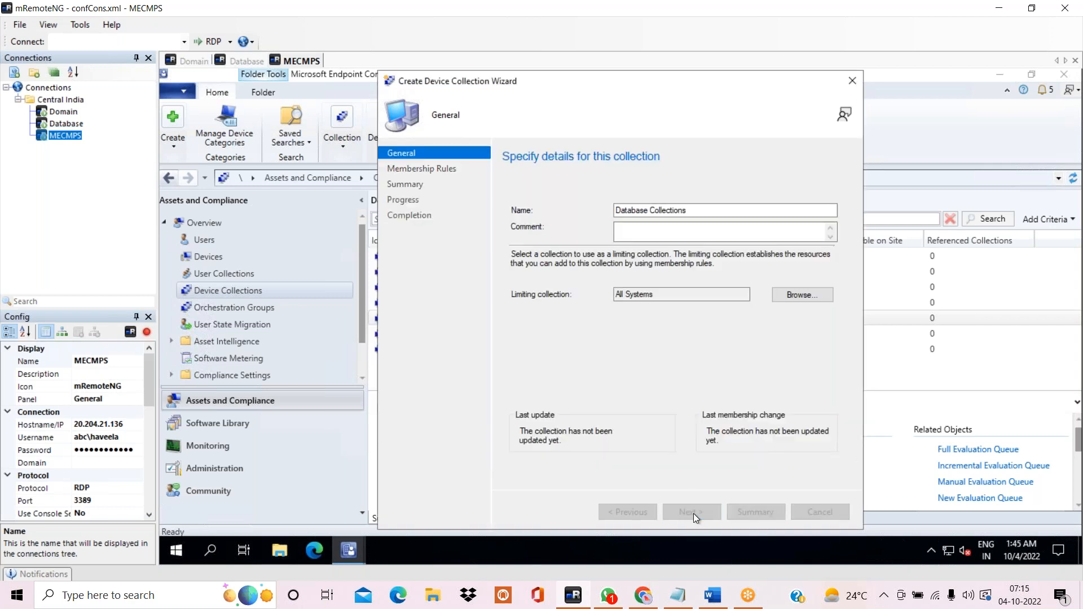
Add a direct membership rule to Database Collections that searches System Resource by Name with the wildcard value %
{"action": "left_click", "coordinate": [698, 359]}
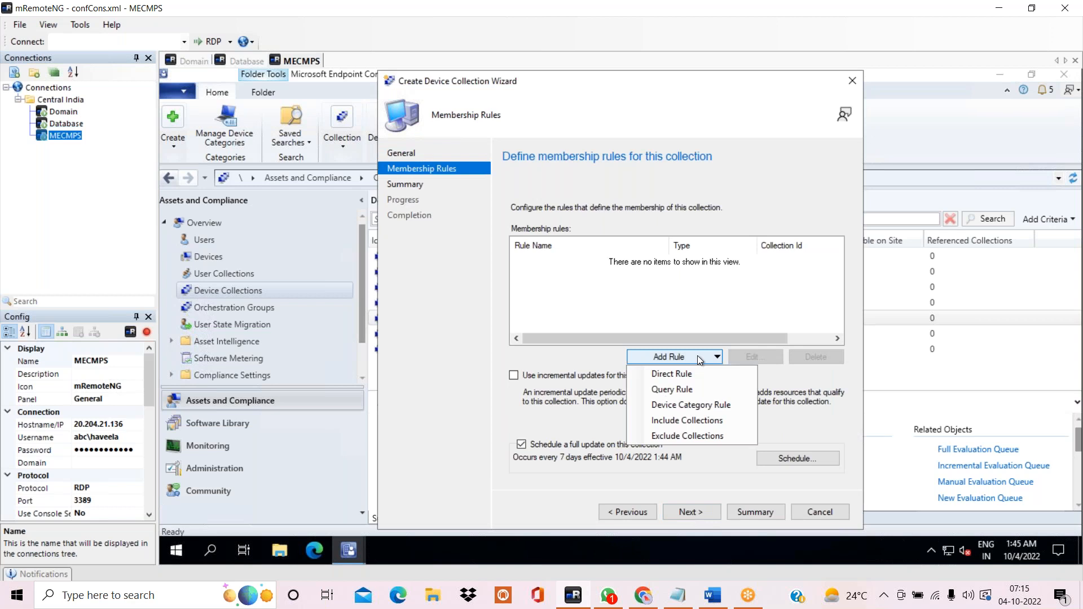
{"action": "left_click", "coordinate": [679, 377]}
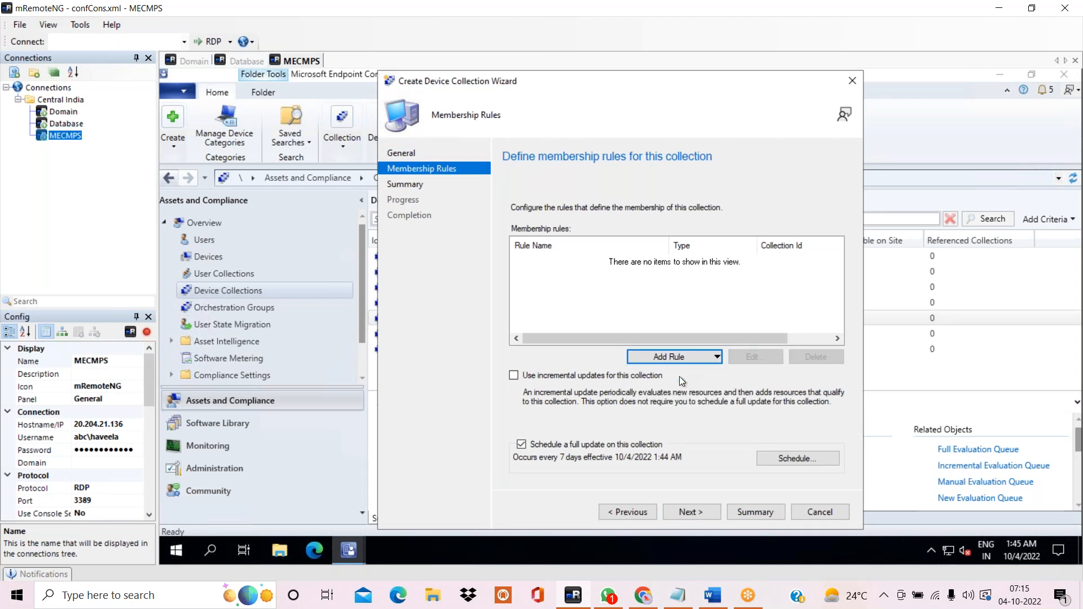
{"action": "left_click", "coordinate": [693, 509]}
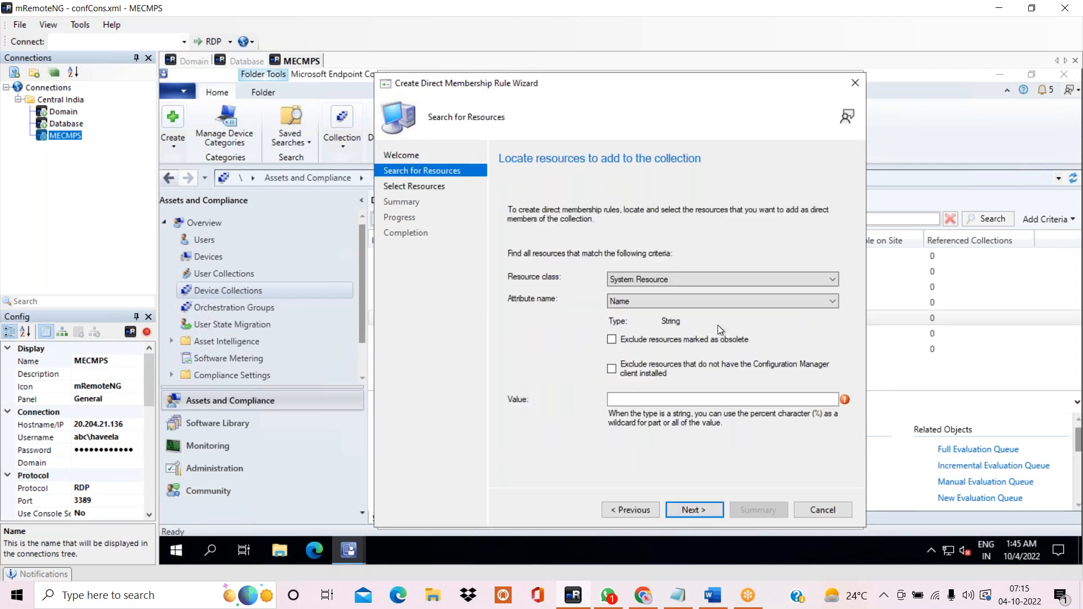
{"action": "left_click", "coordinate": [653, 402]}
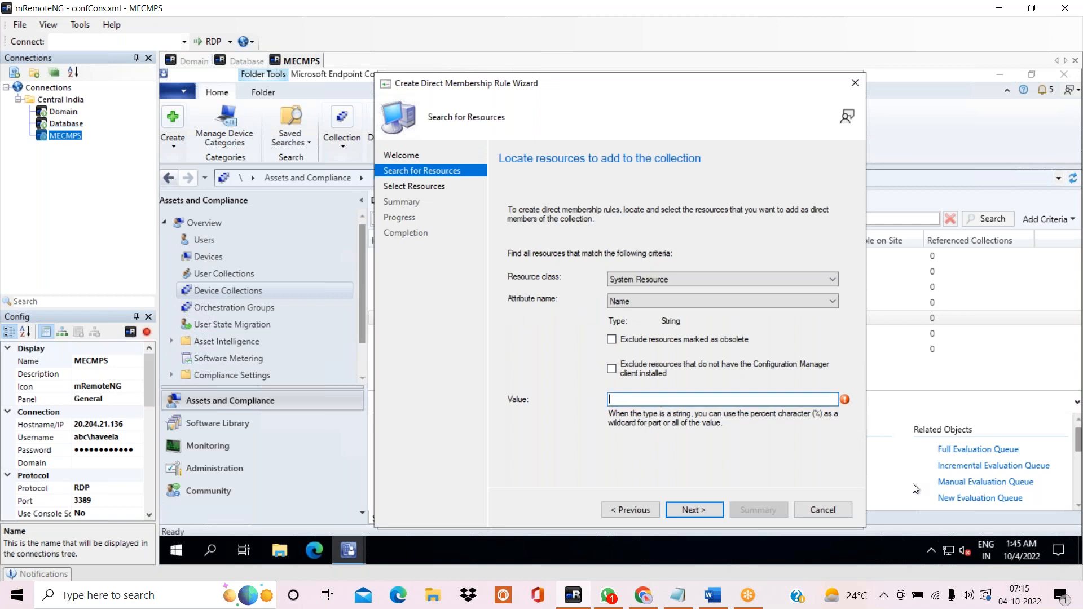
{"action": "type", "text": "%"}
{"action": "left_click", "coordinate": [700, 509]}
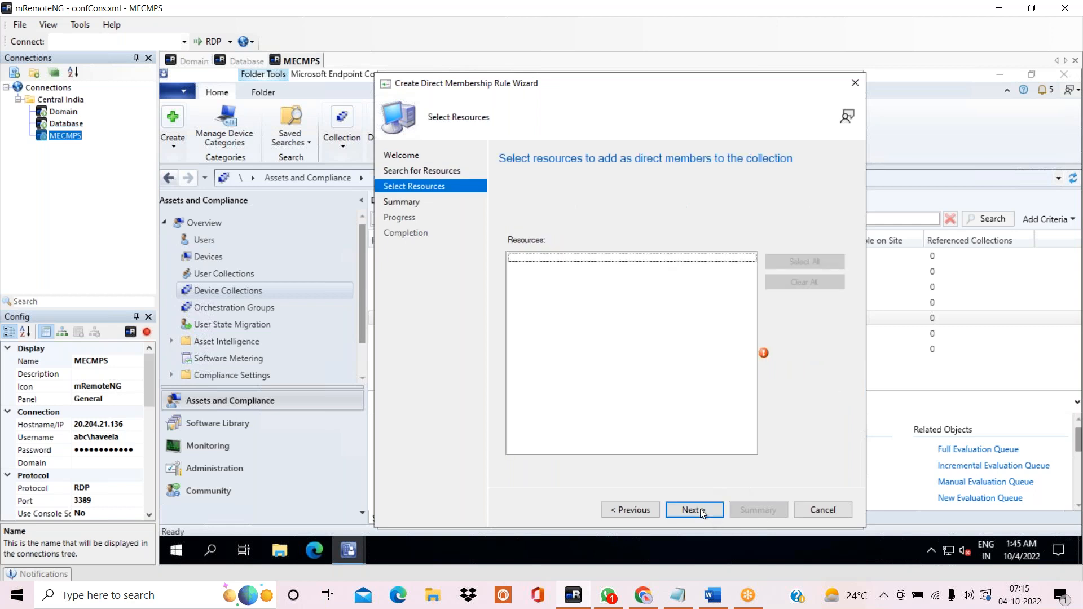
Select the DATABASE resource as the direct member and complete the direct membership rule
{"action": "left_click", "coordinate": [510, 256]}
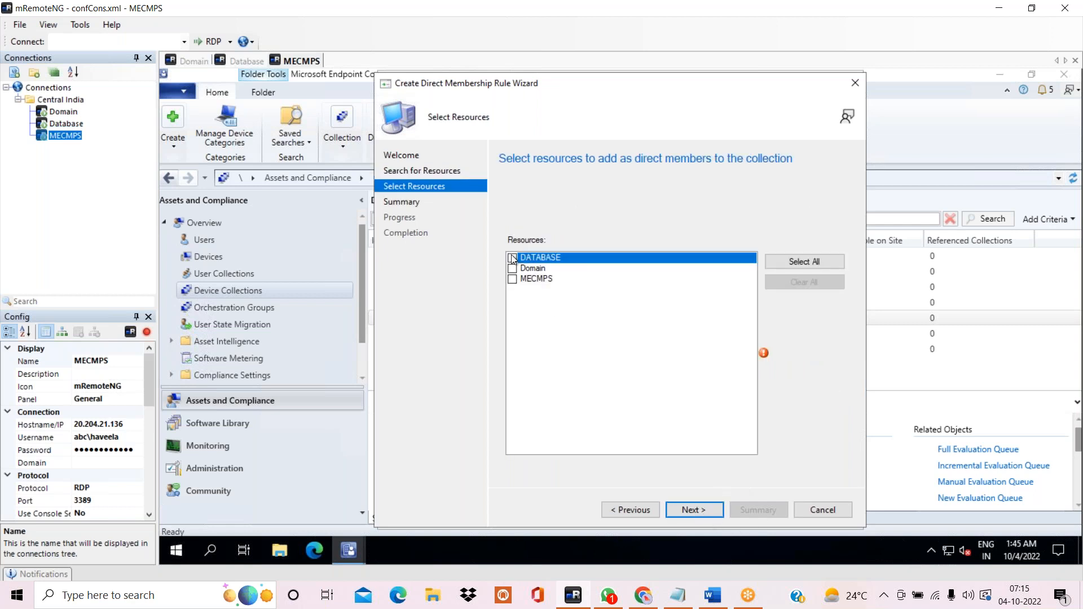
{"action": "left_click", "coordinate": [700, 510]}
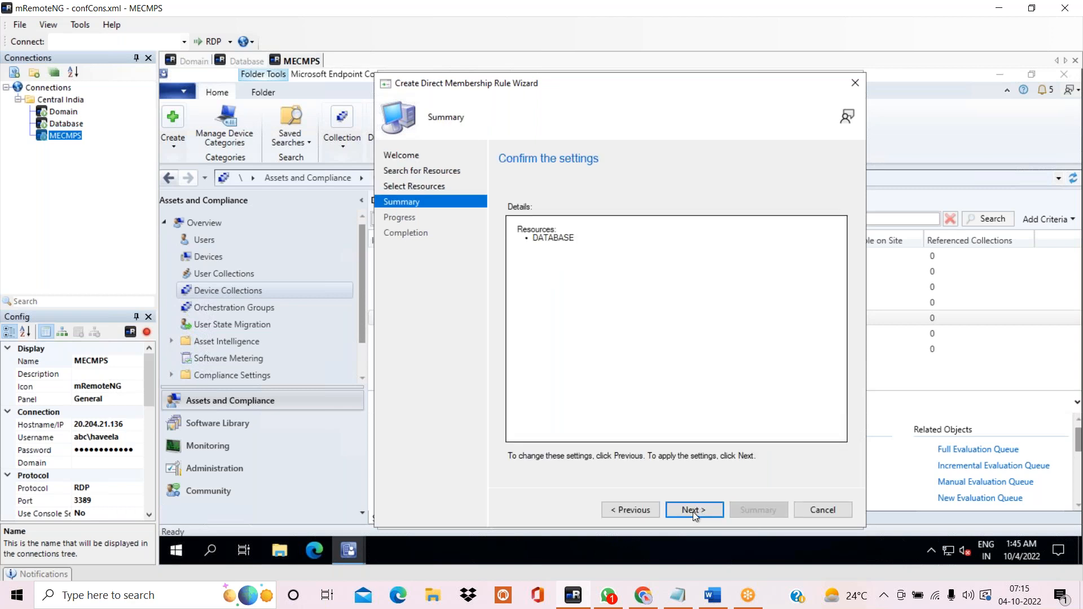
{"action": "left_click", "coordinate": [693, 512]}
{"action": "left_click", "coordinate": [807, 509]}
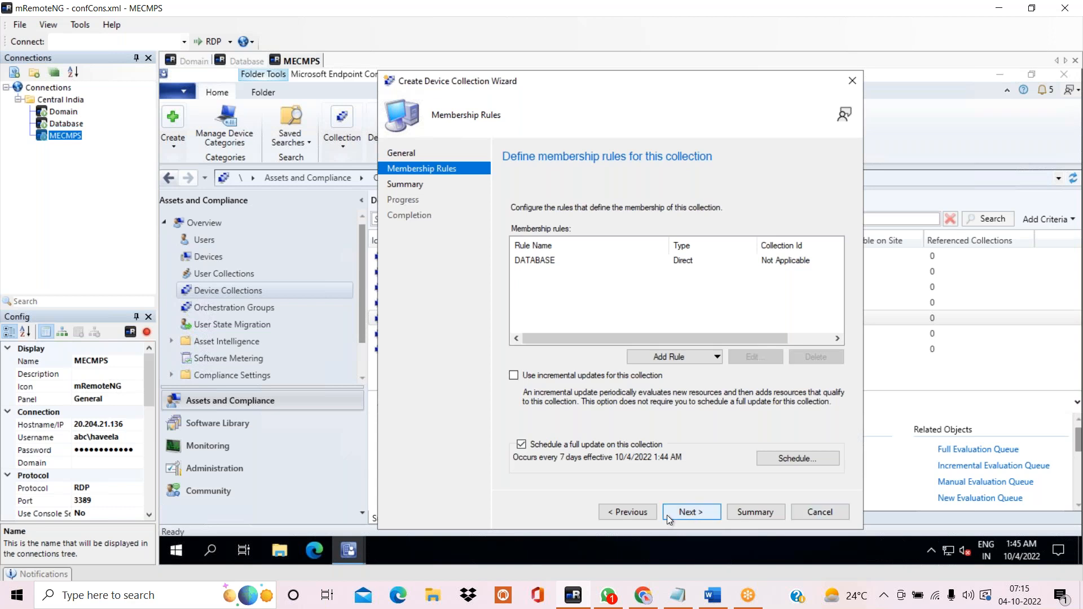
Confirm the summary and finish creating the Database Collections device collection
{"action": "left_click", "coordinate": [696, 512]}
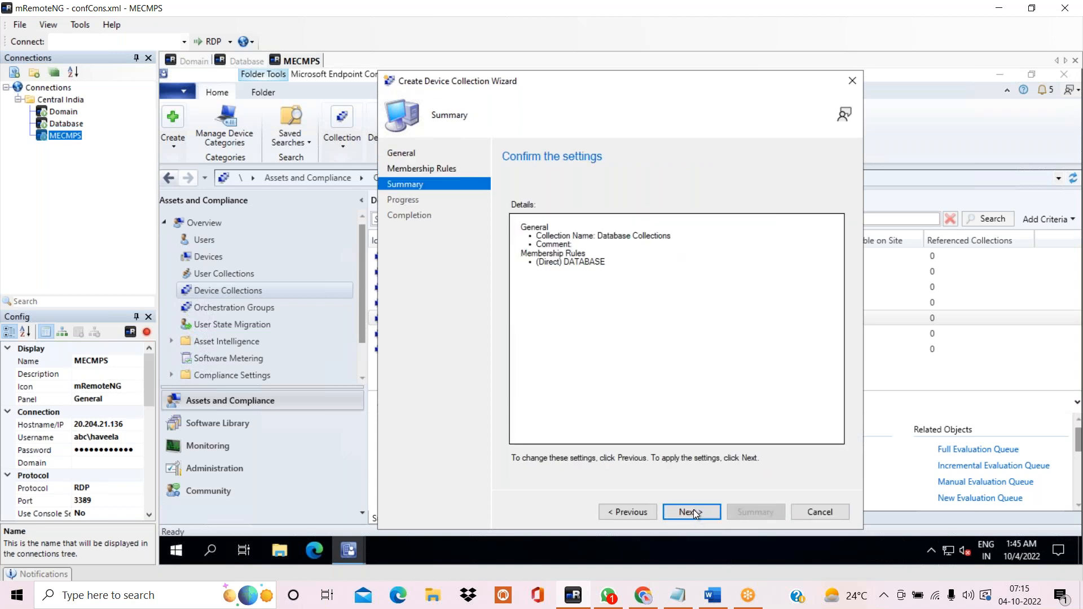
{"action": "left_click", "coordinate": [693, 509]}
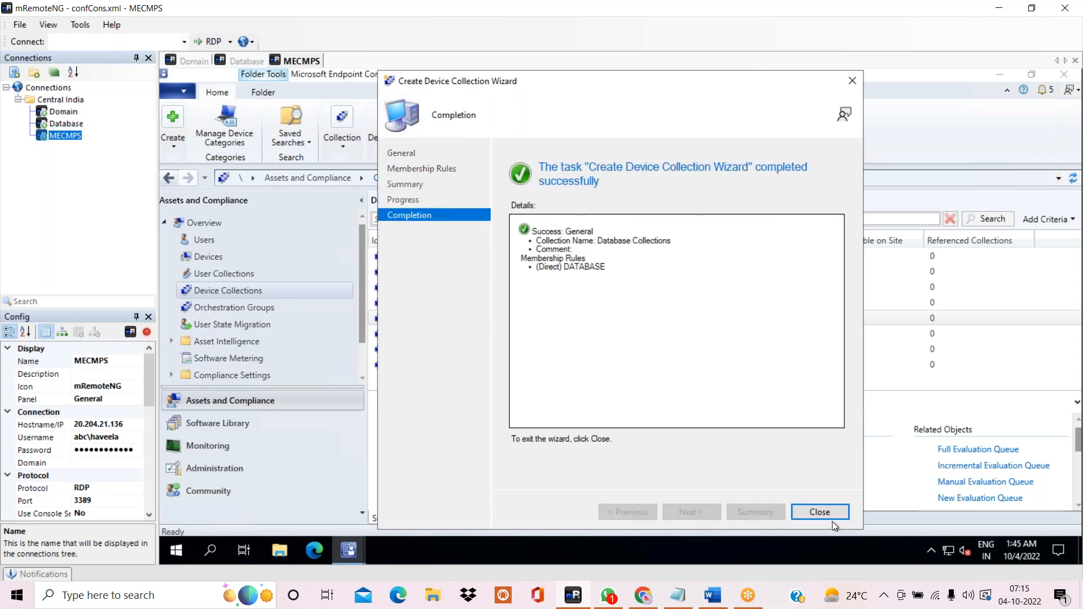
{"action": "left_click", "coordinate": [820, 512]}
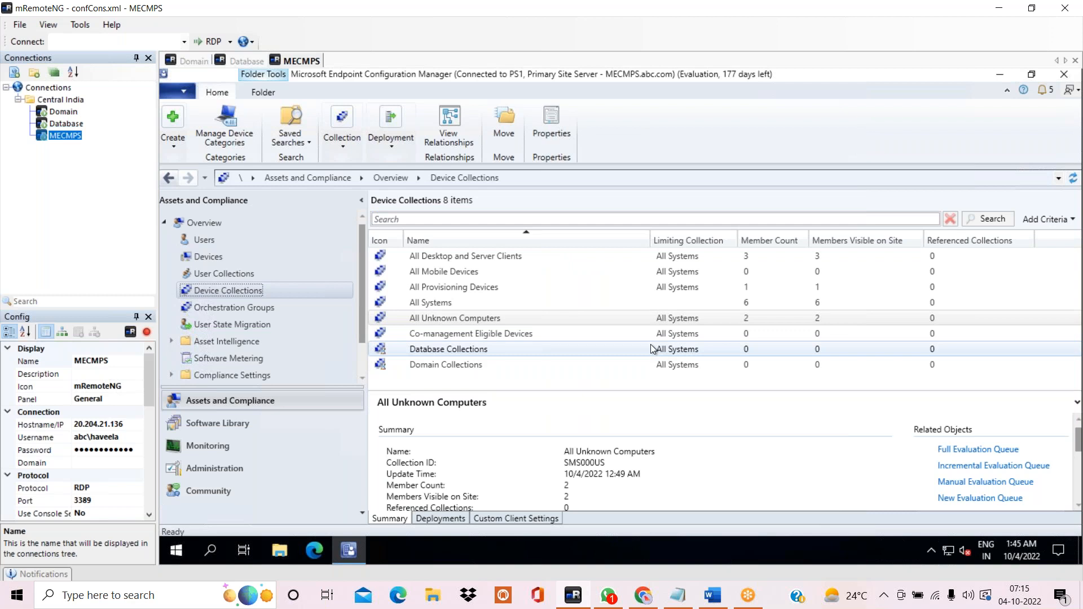
Start a new device collection named MECMPS Collections, limited to All Systems, and proceed to its membership rules
{"action": "right_click", "coordinate": [306, 289]}
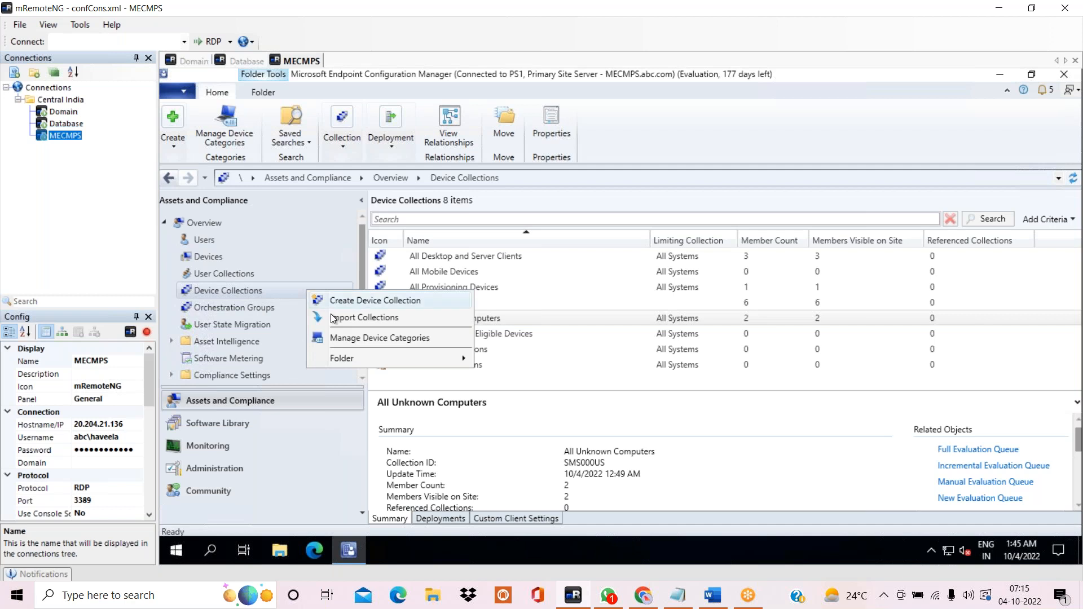
{"action": "left_click", "coordinate": [340, 303]}
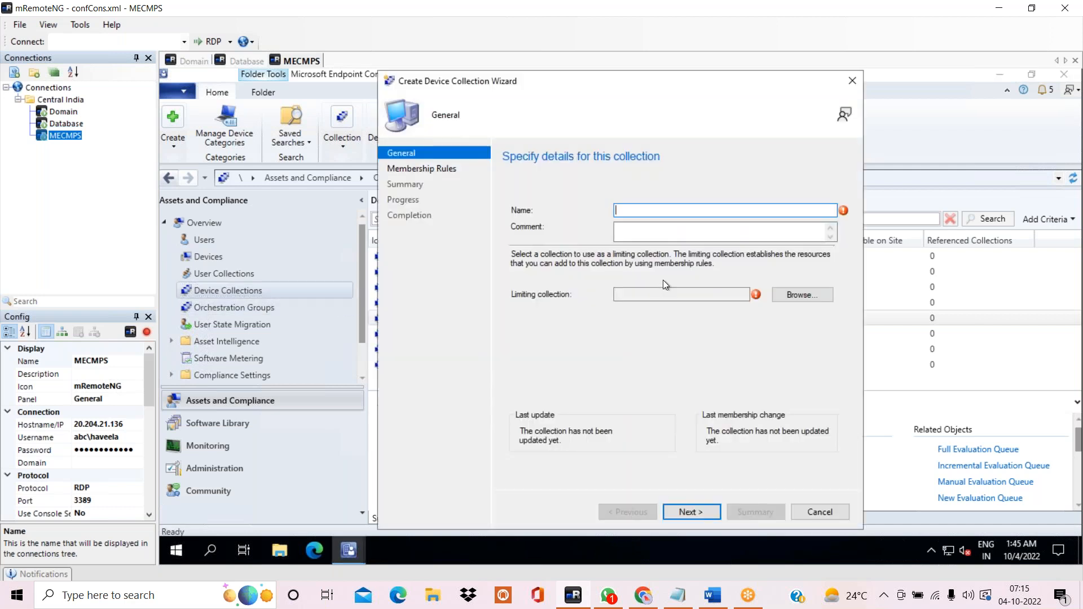
{"action": "type", "text": "MECMPS Collections"}
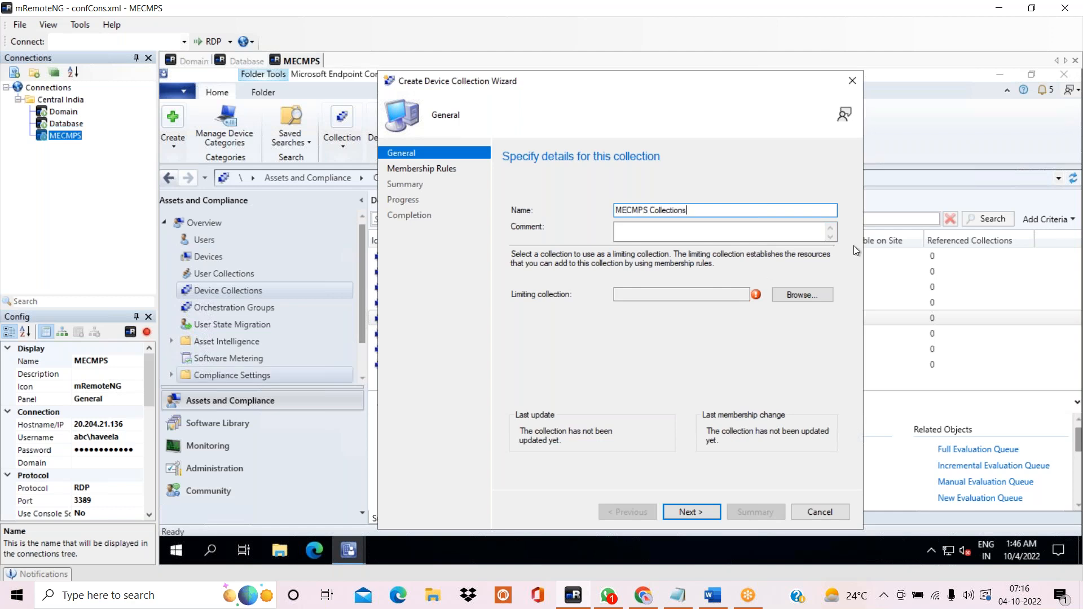
{"action": "left_click", "coordinate": [808, 293]}
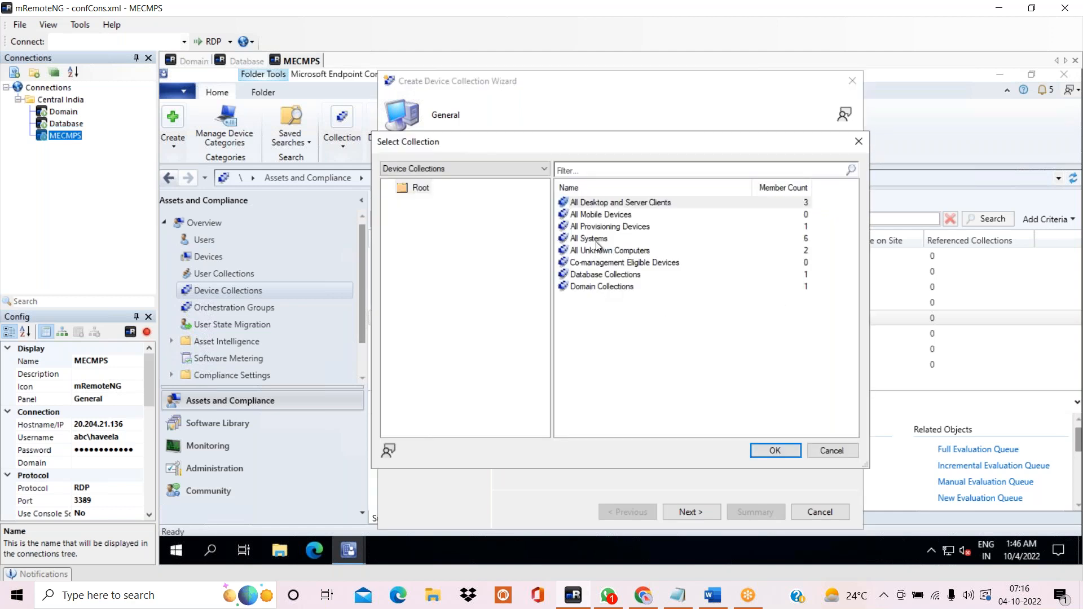
{"action": "left_click", "coordinate": [596, 241]}
{"action": "left_click", "coordinate": [775, 451]}
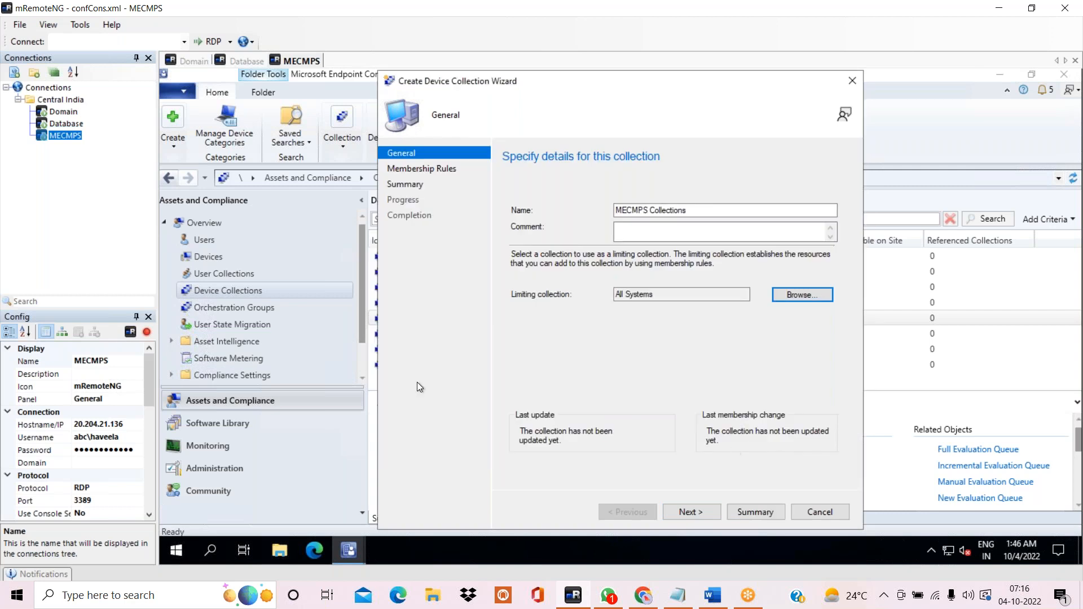
{"action": "left_click", "coordinate": [684, 512]}
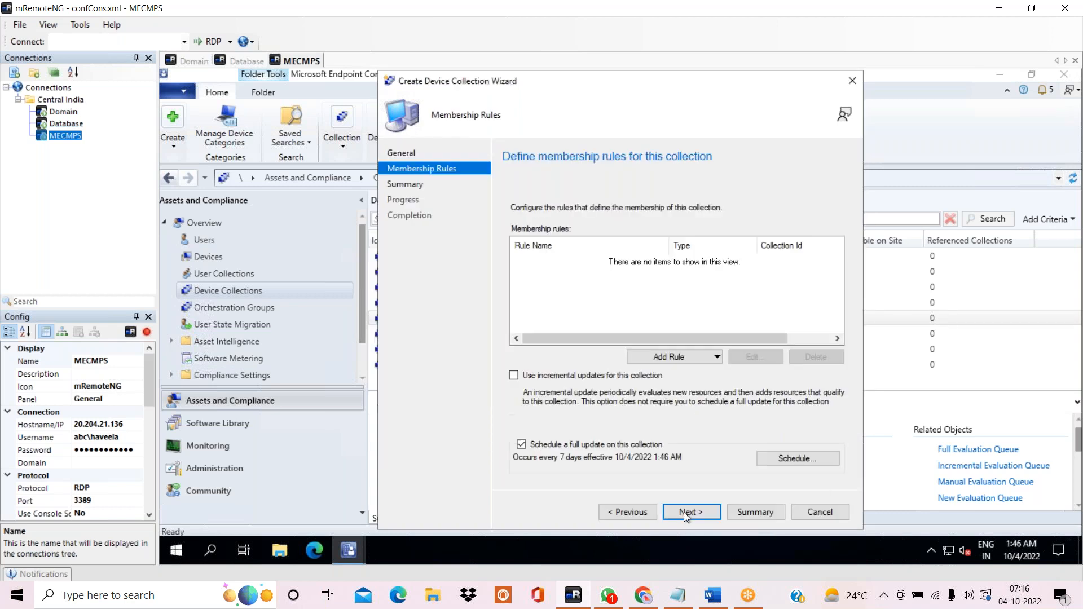
Add a direct membership rule to MECMPS Collections that searches System Resource by Name with the wildcard value %
{"action": "left_click", "coordinate": [688, 355]}
{"action": "left_click", "coordinate": [685, 373]}
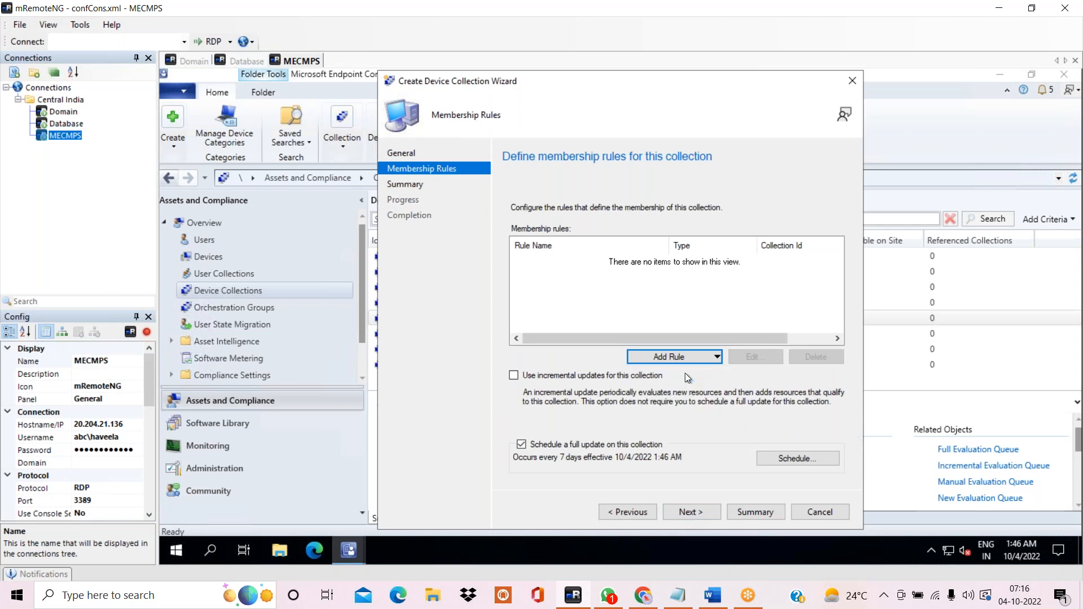
{"action": "left_click", "coordinate": [692, 510]}
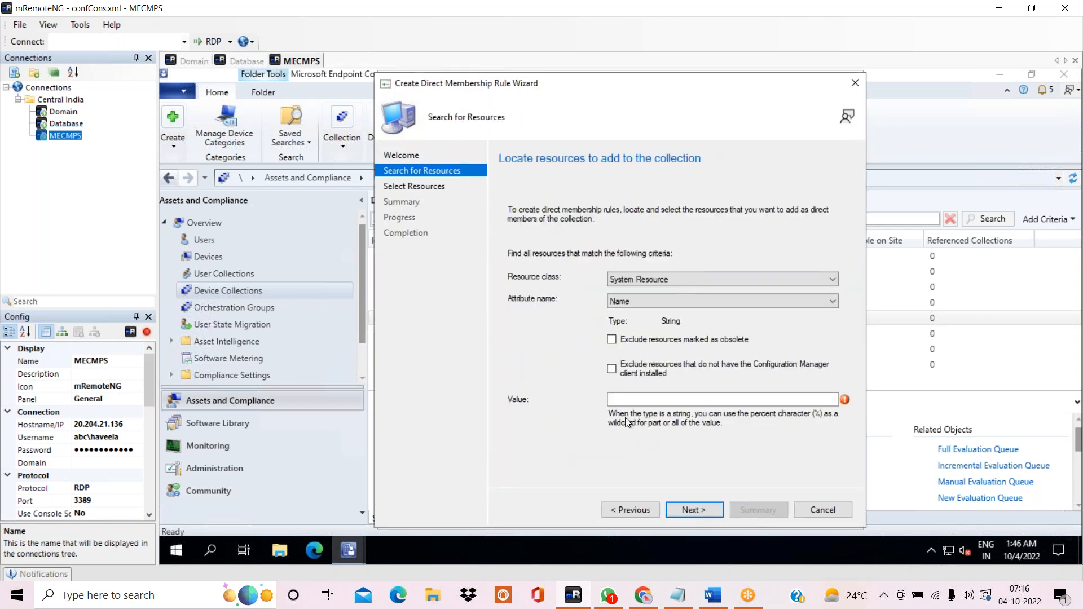
{"action": "left_click", "coordinate": [633, 401]}
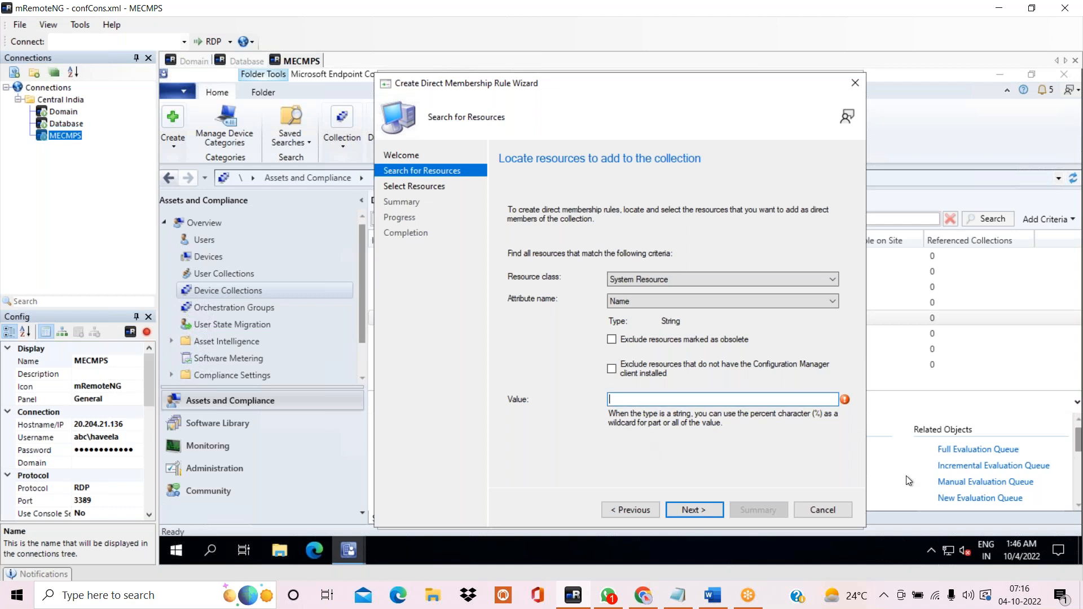
{"action": "type", "text": "%"}
{"action": "left_click", "coordinate": [681, 513]}
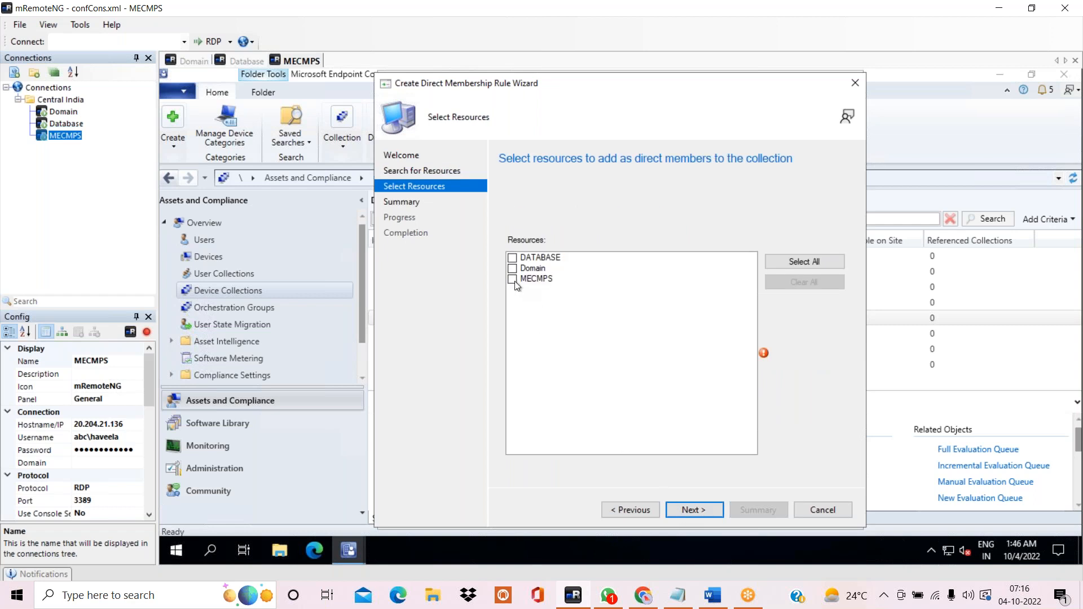
Select the MECMPS resource as the direct member and complete the direct membership rule
{"action": "left_click", "coordinate": [513, 280]}
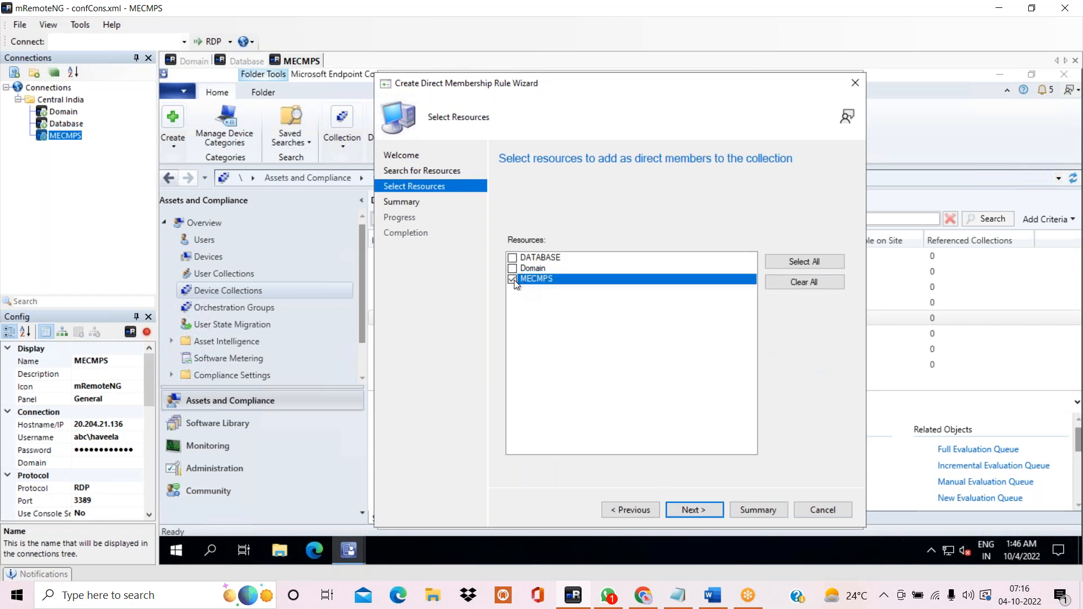
{"action": "left_click", "coordinate": [703, 509]}
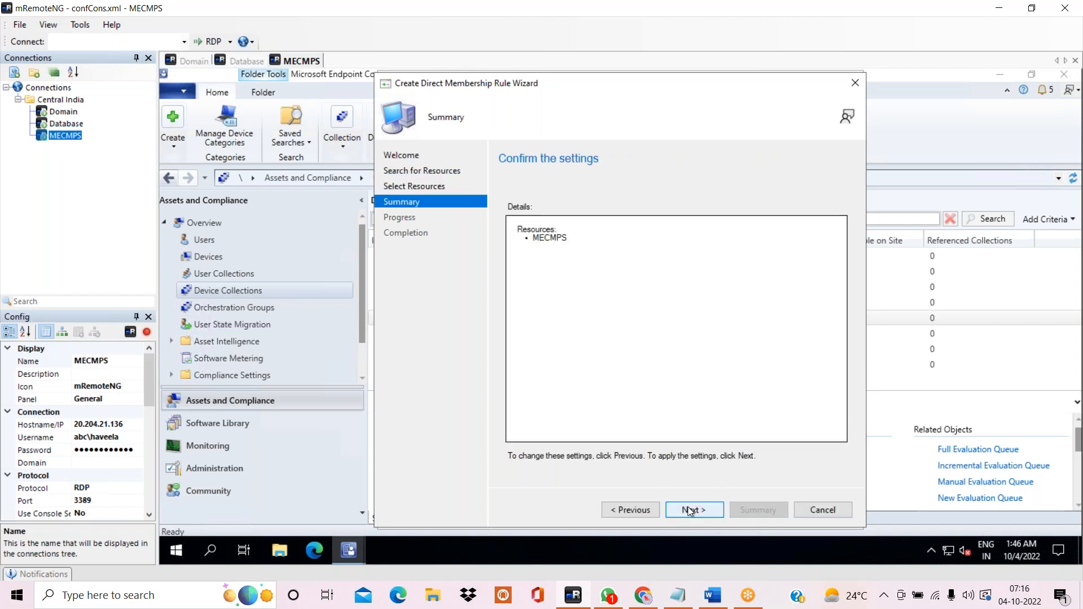
{"action": "left_click", "coordinate": [696, 509]}
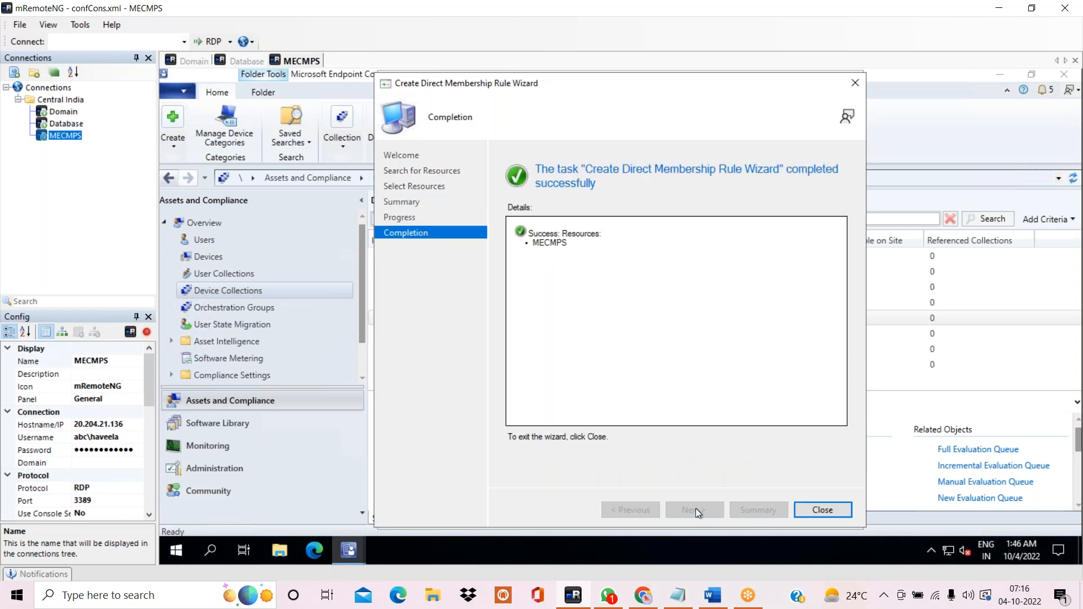
{"action": "left_click", "coordinate": [821, 511]}
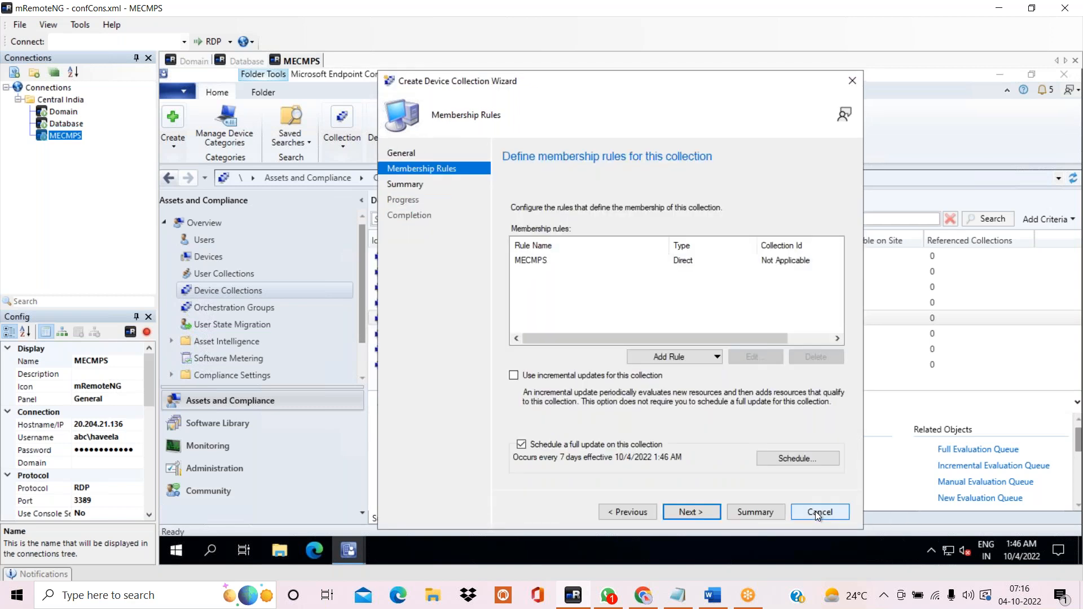
Confirm the summary and finish creating the MECMPS Collections device collection
{"action": "left_click", "coordinate": [697, 512]}
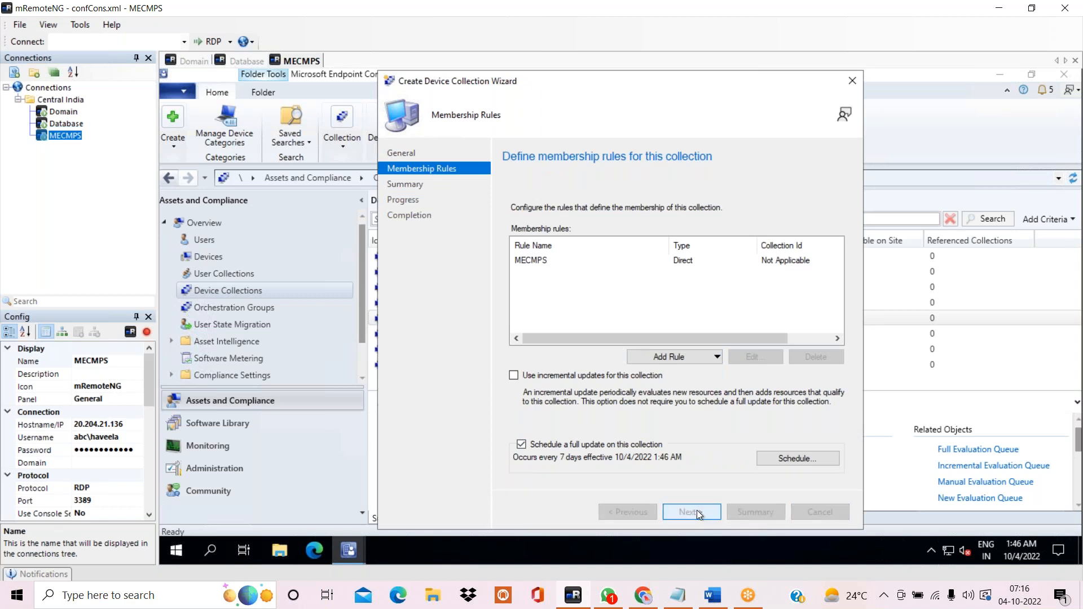
{"action": "left_click", "coordinate": [685, 511]}
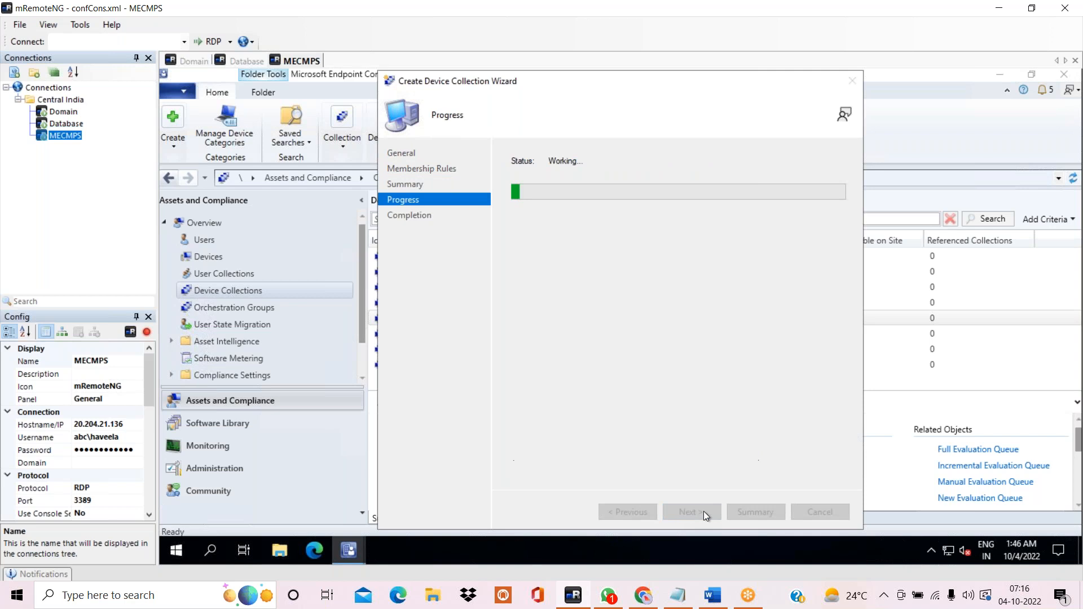
{"action": "left_click", "coordinate": [819, 512]}
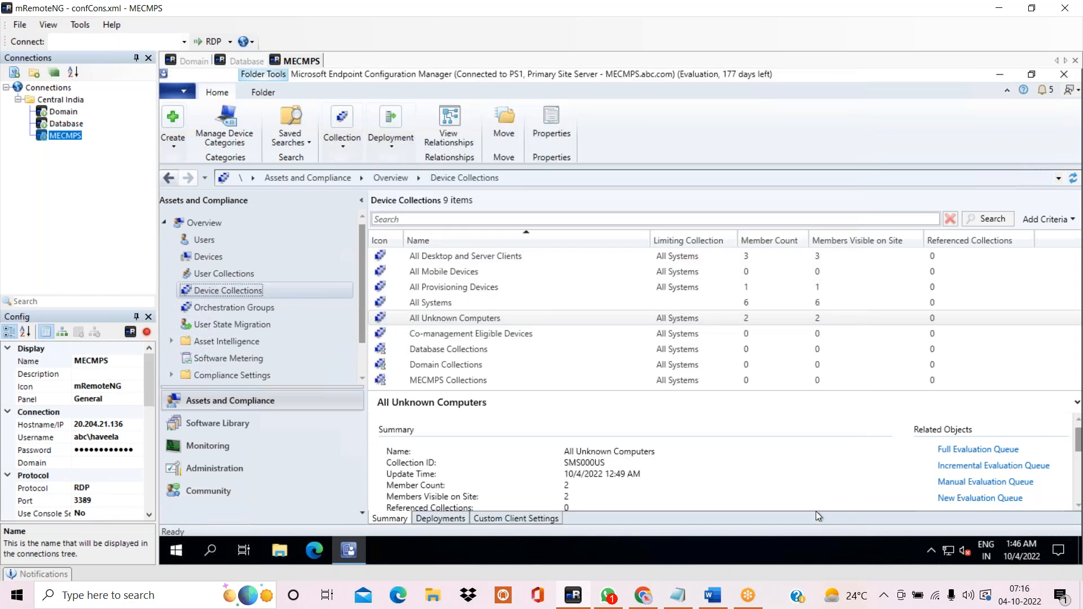
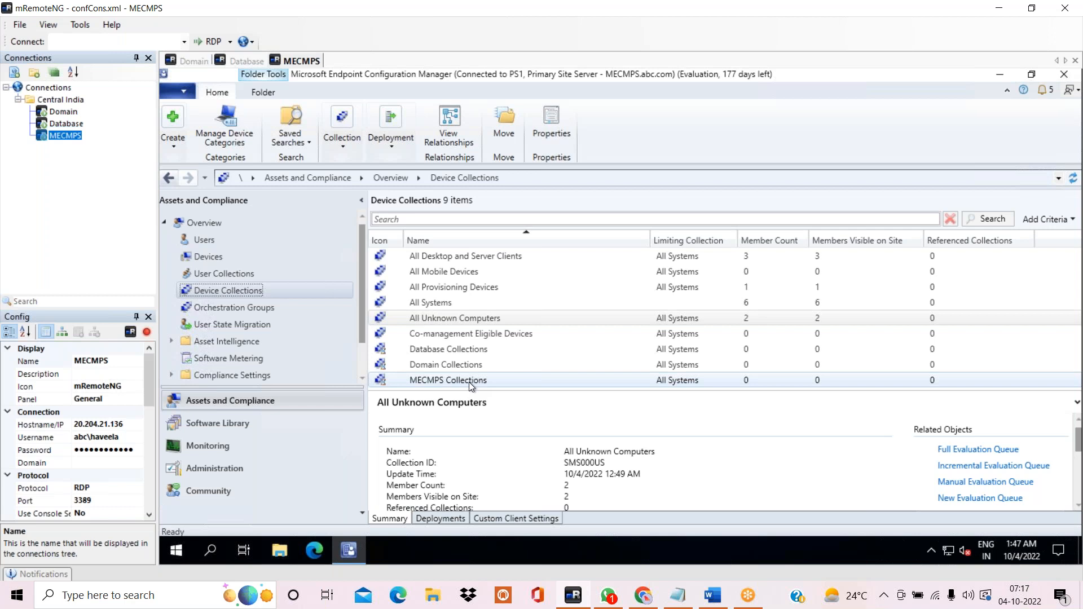
Refresh Database Collections, Domain Collections and MECMPS Collections to update their member counts
{"action": "left_click", "coordinate": [461, 351]}
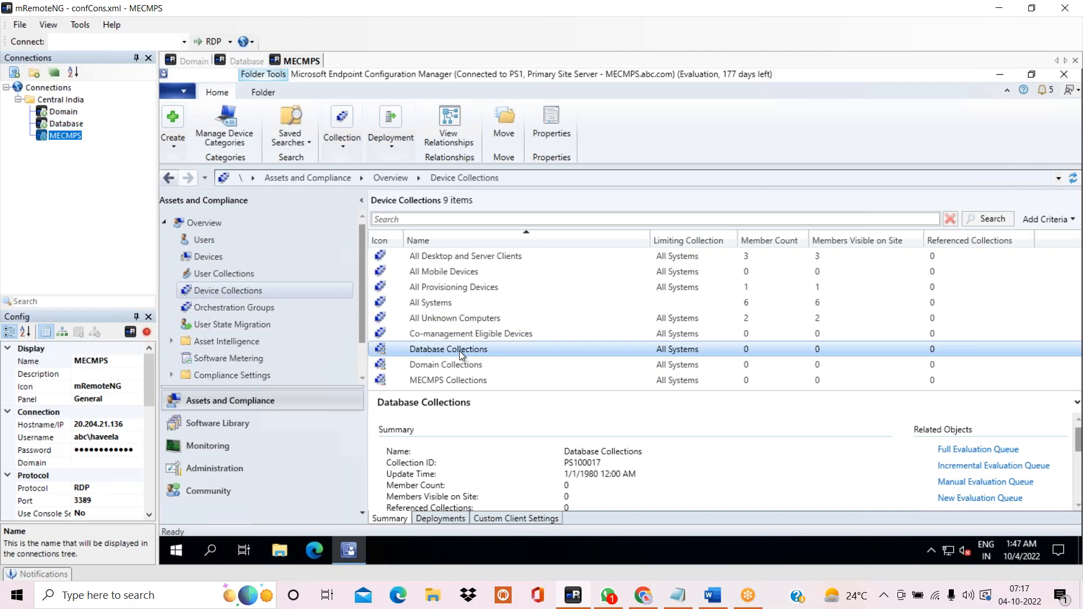
{"action": "right_click", "coordinate": [459, 349]}
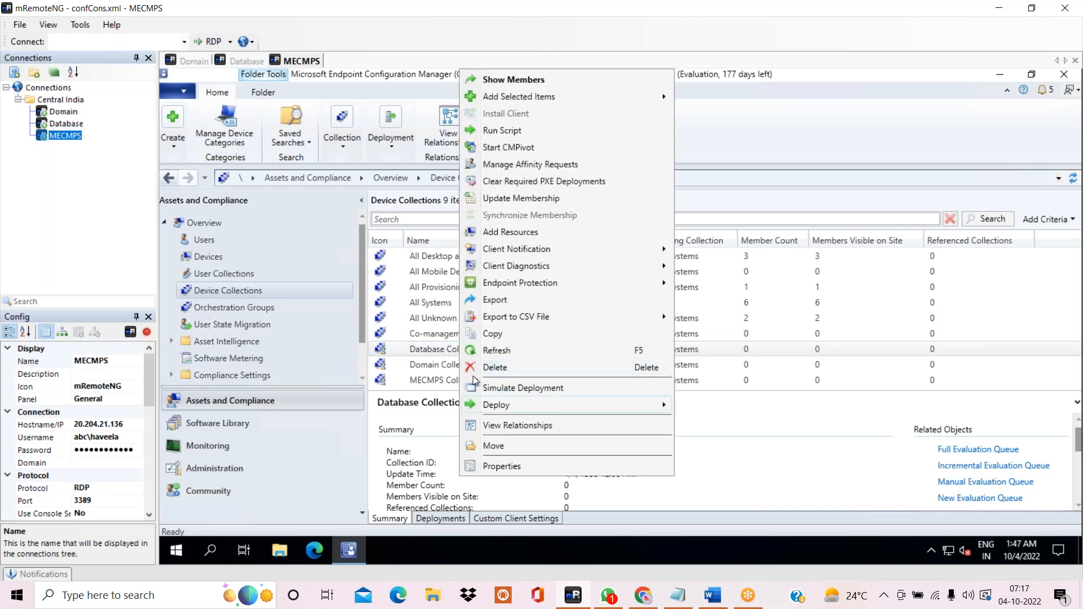
{"action": "left_click", "coordinate": [503, 353]}
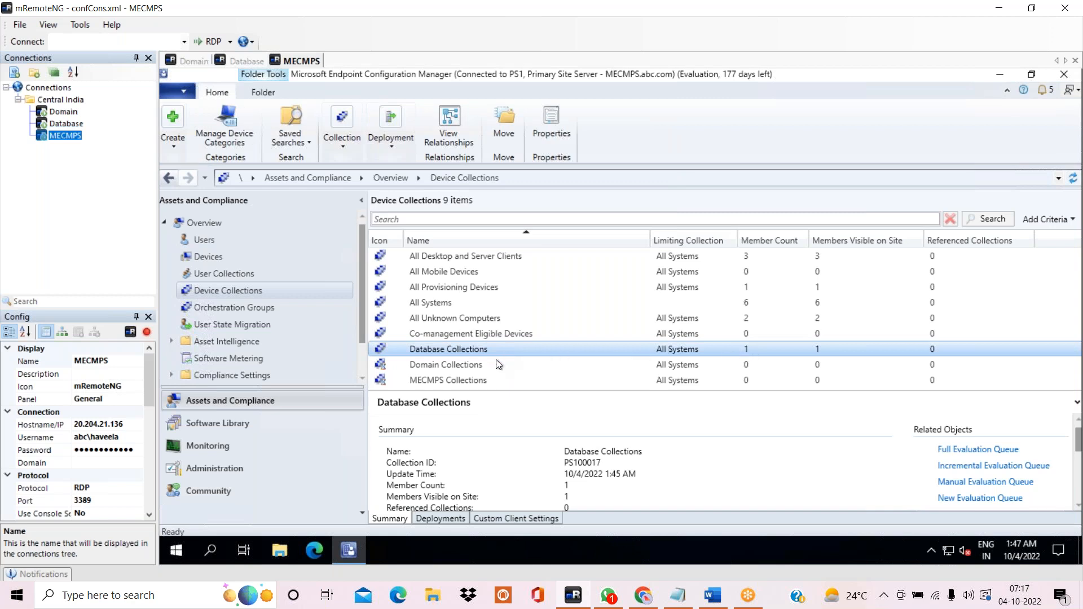
{"action": "left_click", "coordinate": [485, 364]}
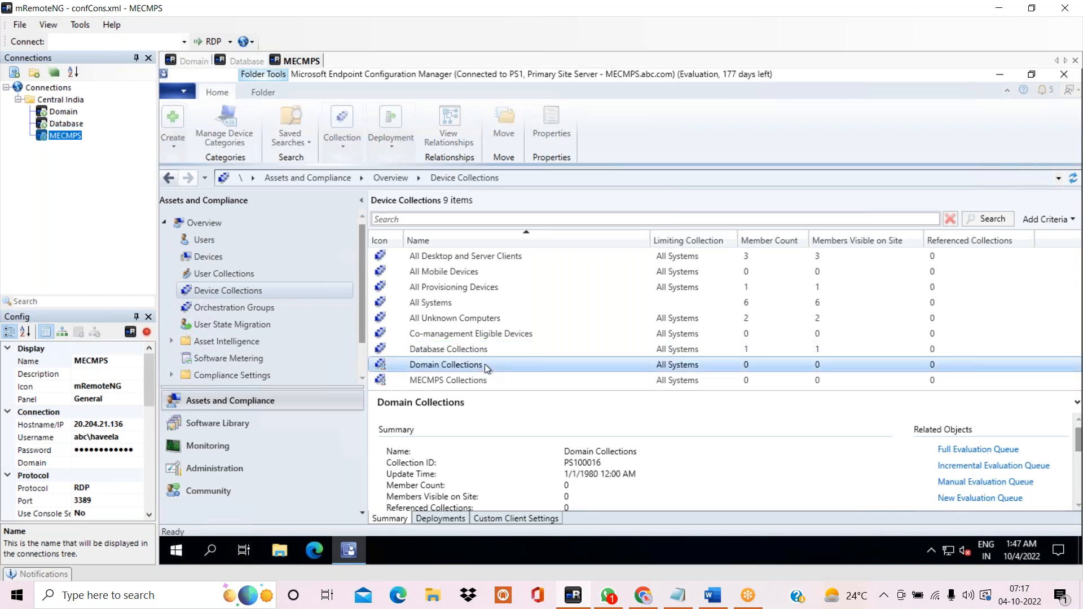
{"action": "right_click", "coordinate": [485, 364]}
{"action": "left_click", "coordinate": [524, 351]}
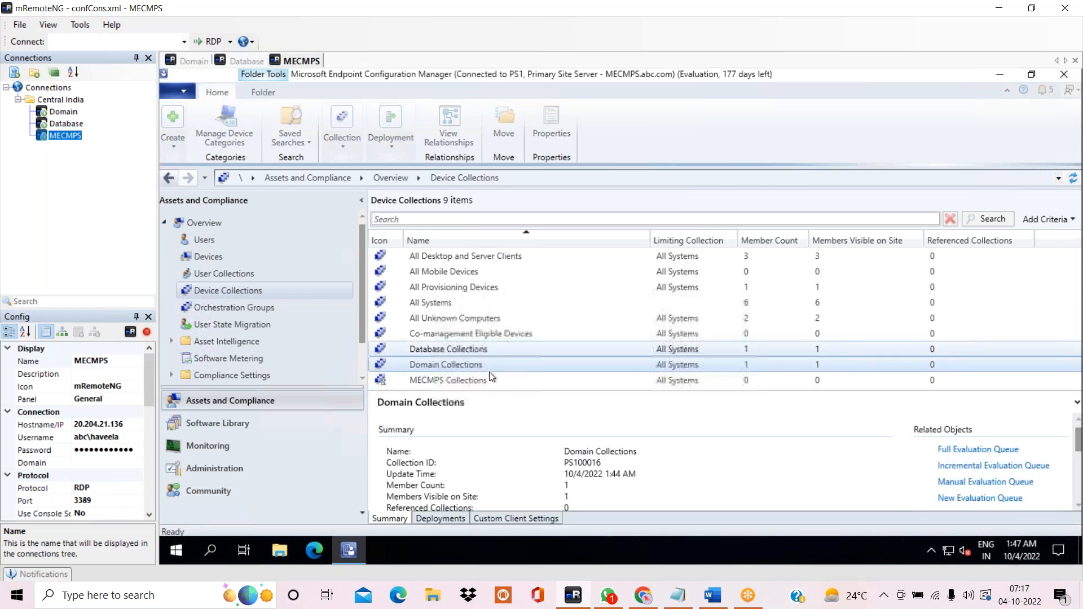
{"action": "left_click", "coordinate": [472, 381]}
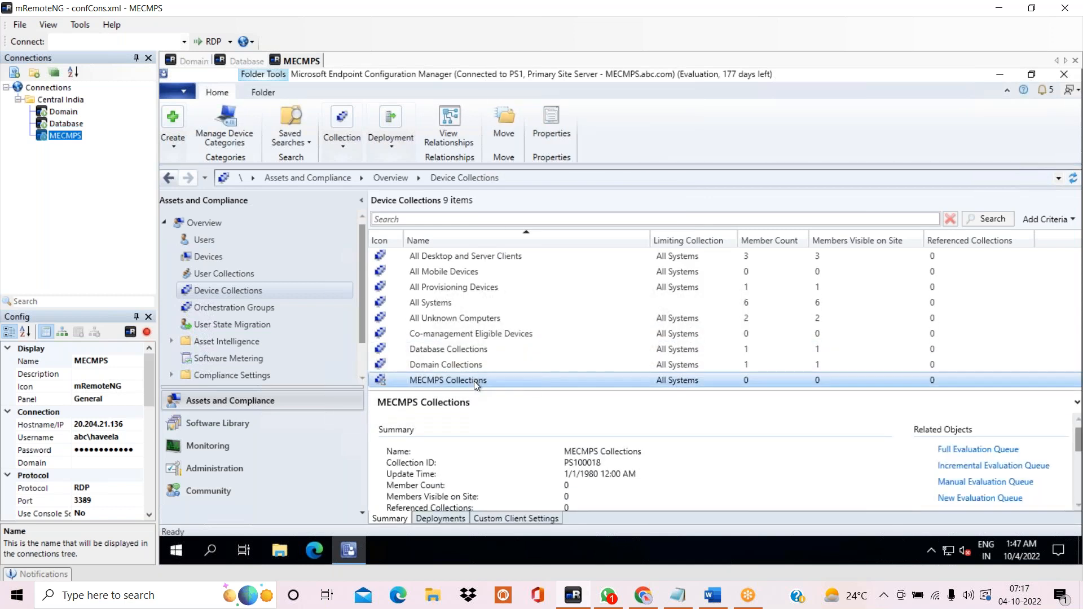
{"action": "right_click", "coordinate": [474, 381]}
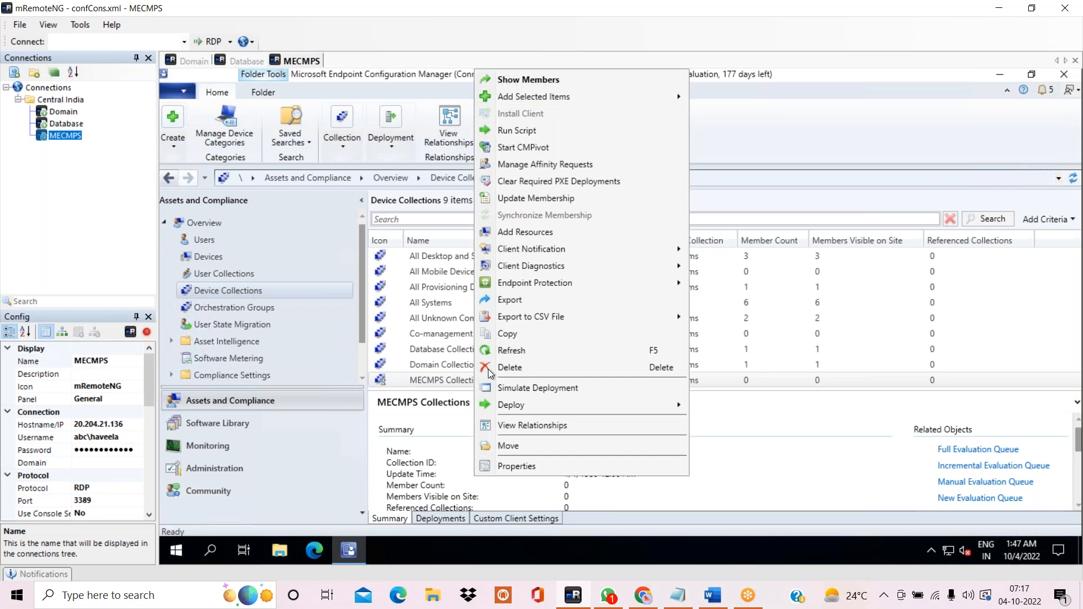
{"action": "left_click", "coordinate": [515, 357]}
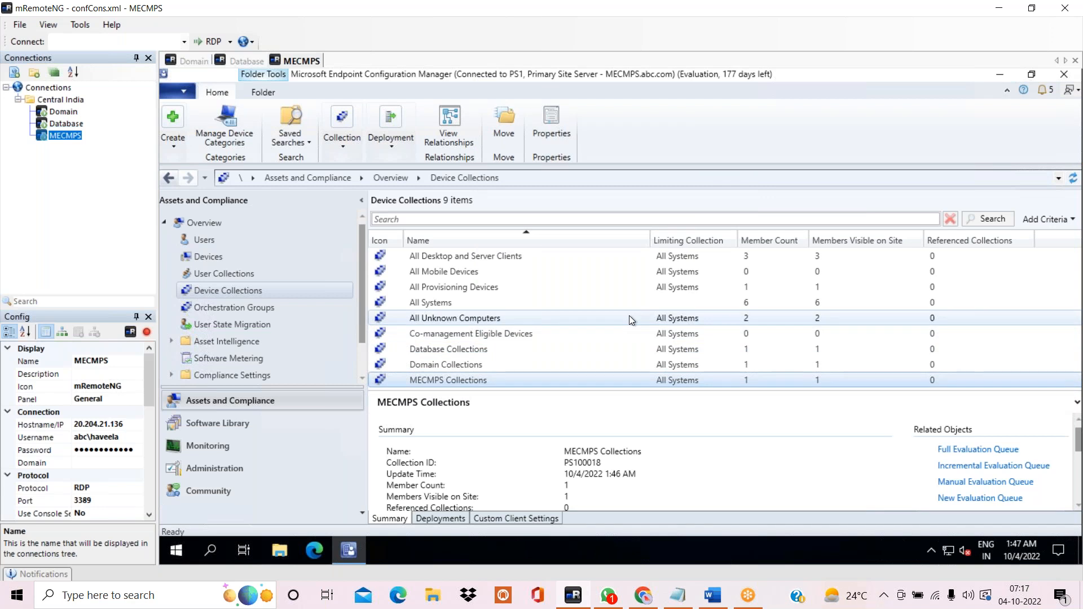
{"action": "left_click", "coordinate": [485, 349]}
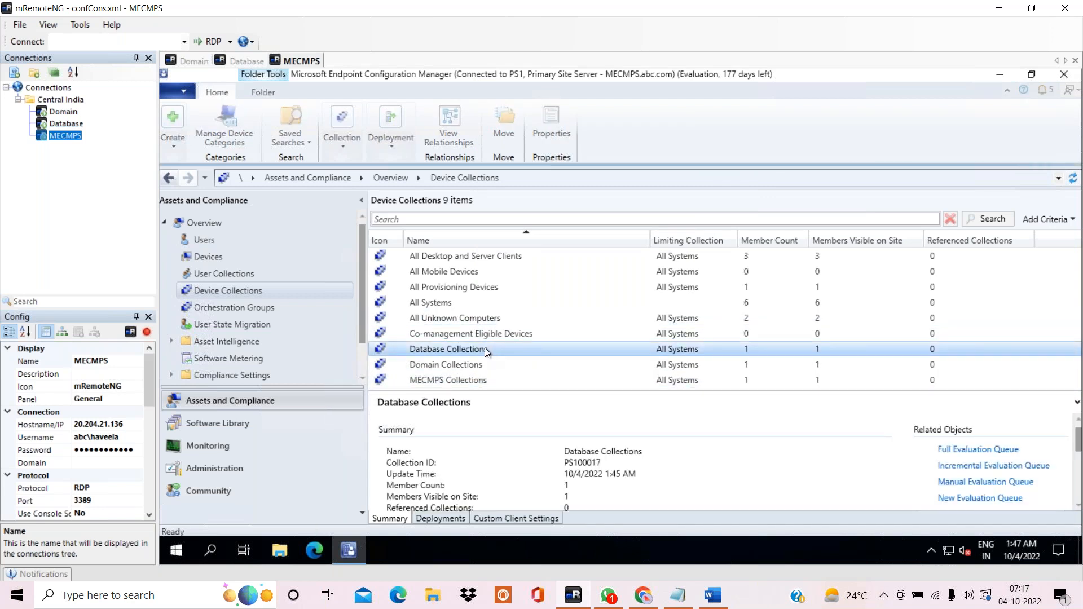
{"action": "left_click", "coordinate": [429, 381]}
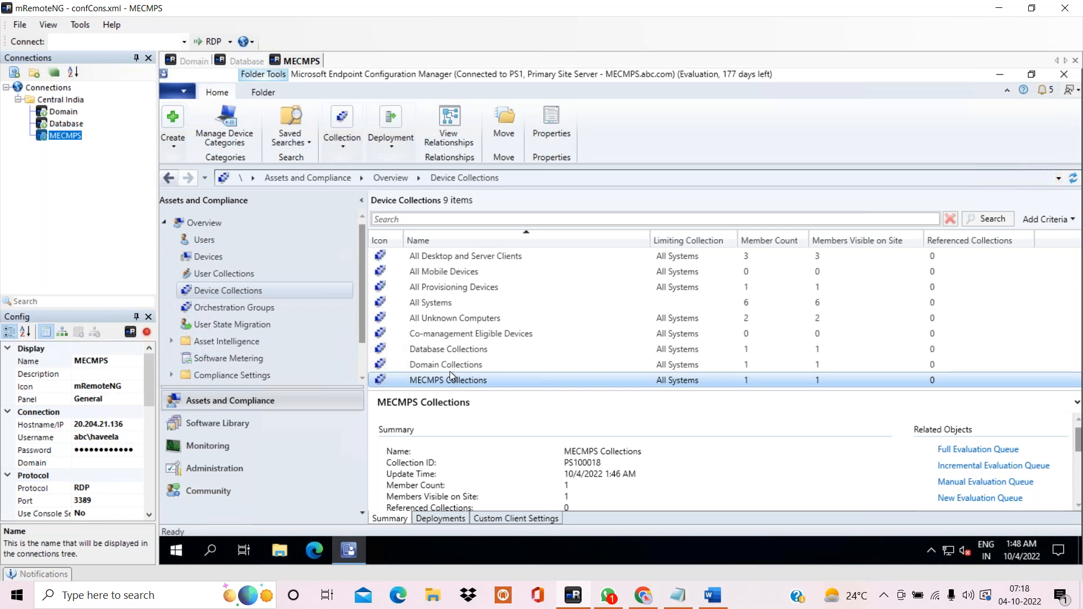
Start a new device collection named windows server 2019 collections, limited to All Systems, and proceed to its membership rules
{"action": "right_click", "coordinate": [297, 290]}
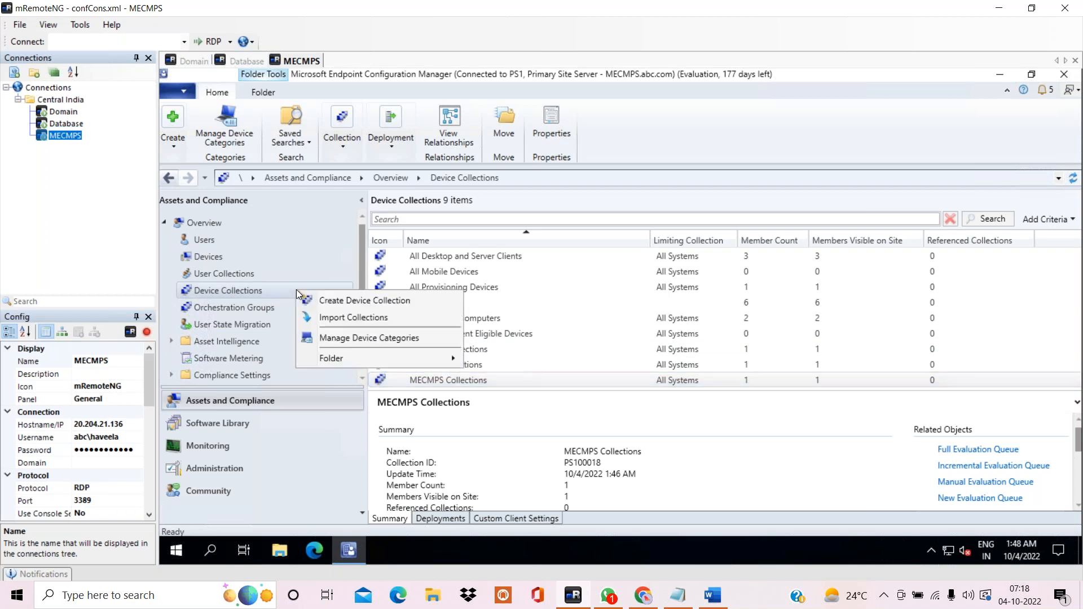
{"action": "left_click", "coordinate": [336, 303]}
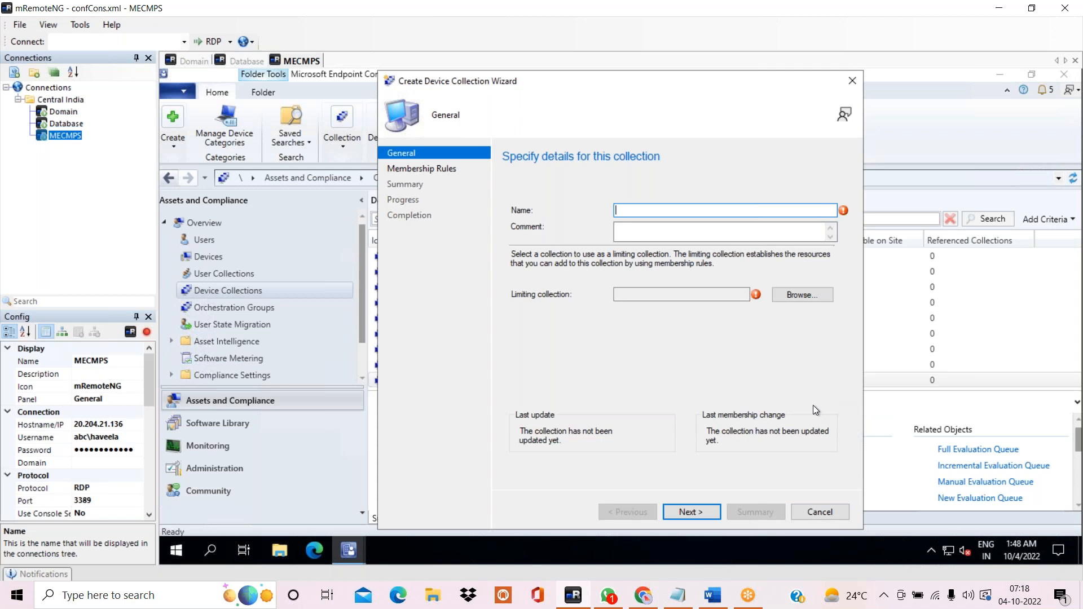
{"action": "type", "text": "windows server 2019 collections"}
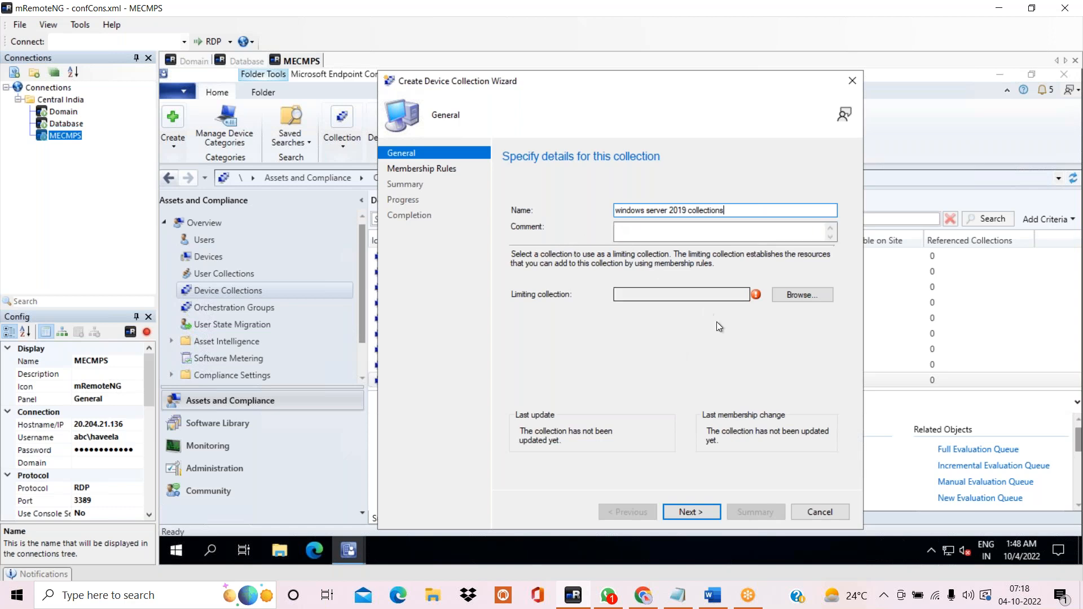
{"action": "left_click", "coordinate": [808, 296]}
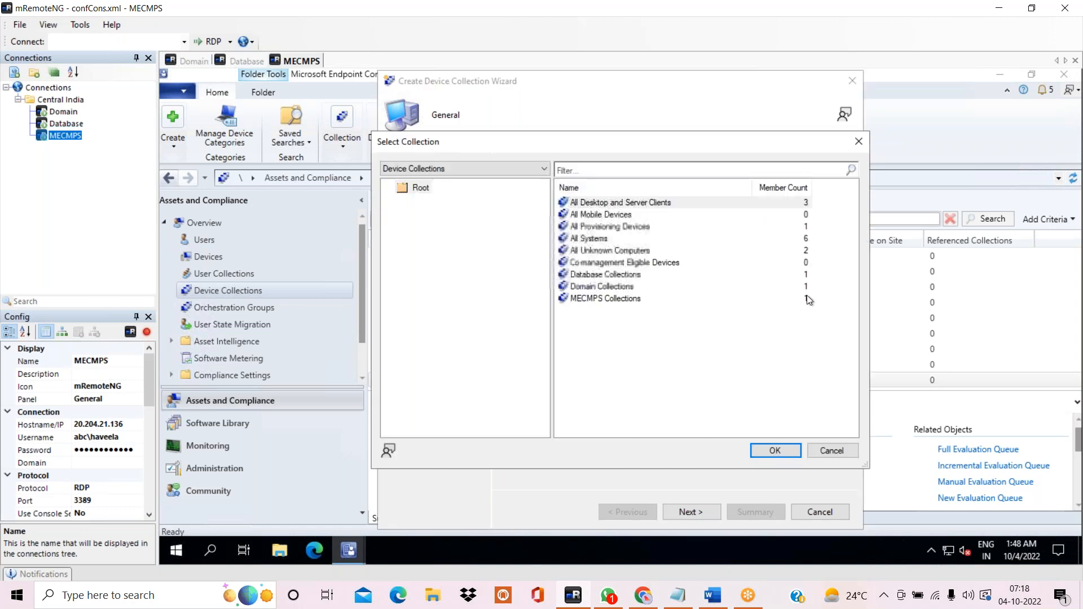
{"action": "left_click", "coordinate": [575, 240]}
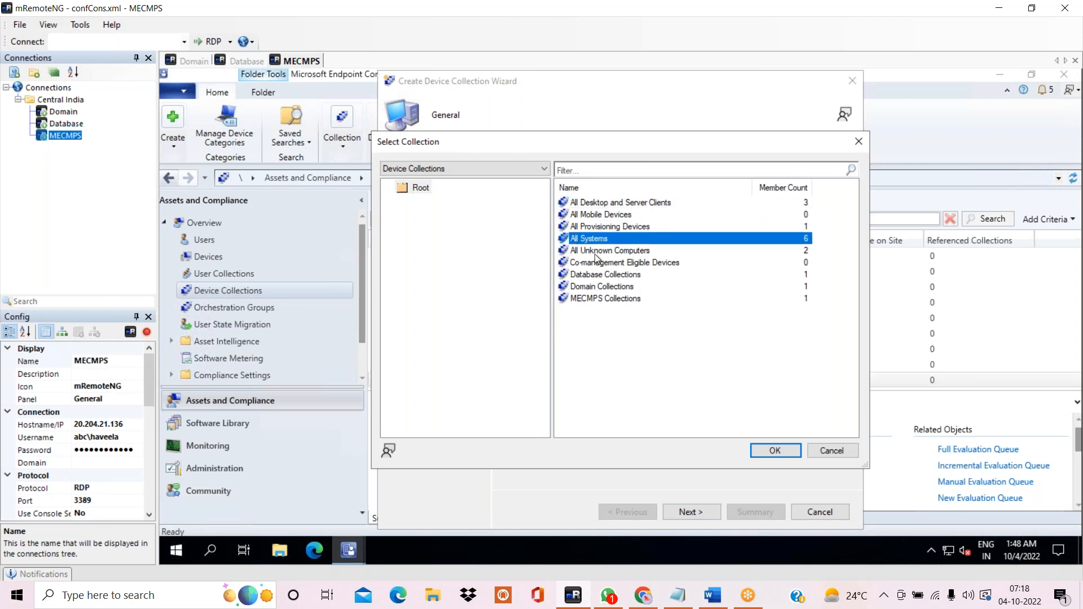
{"action": "left_click", "coordinate": [771, 452]}
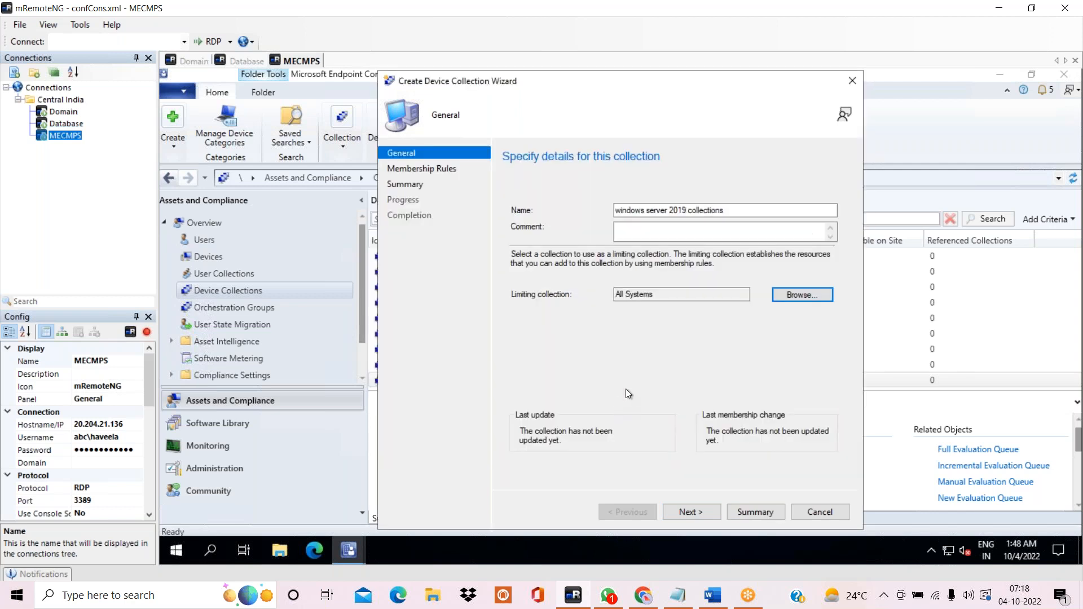
{"action": "left_click", "coordinate": [713, 512]}
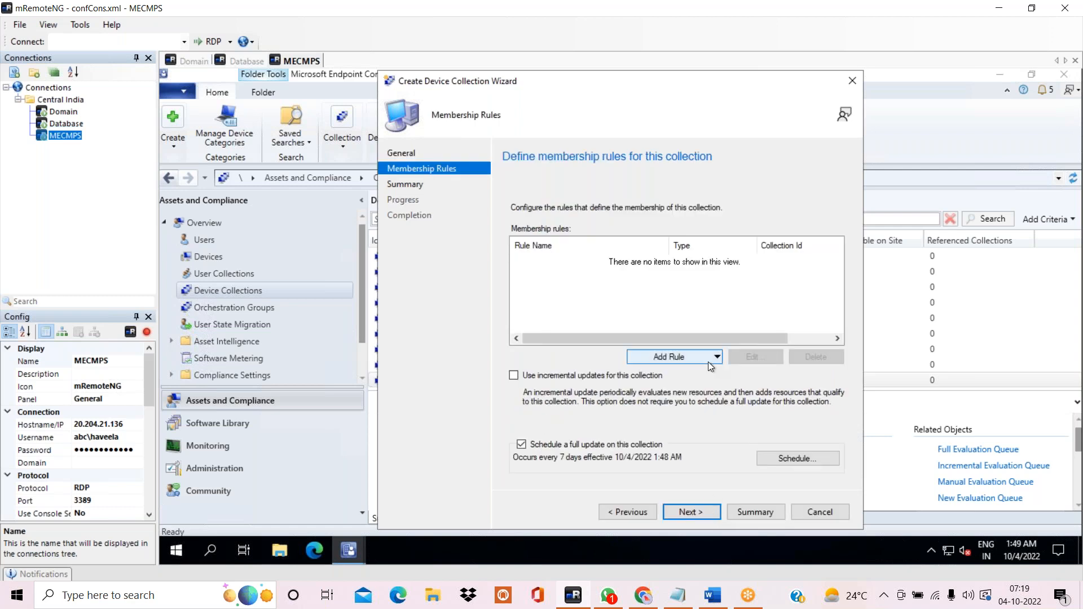
Add a query rule named Query to the collection and open the criteria of its query statement
{"action": "left_click", "coordinate": [709, 358]}
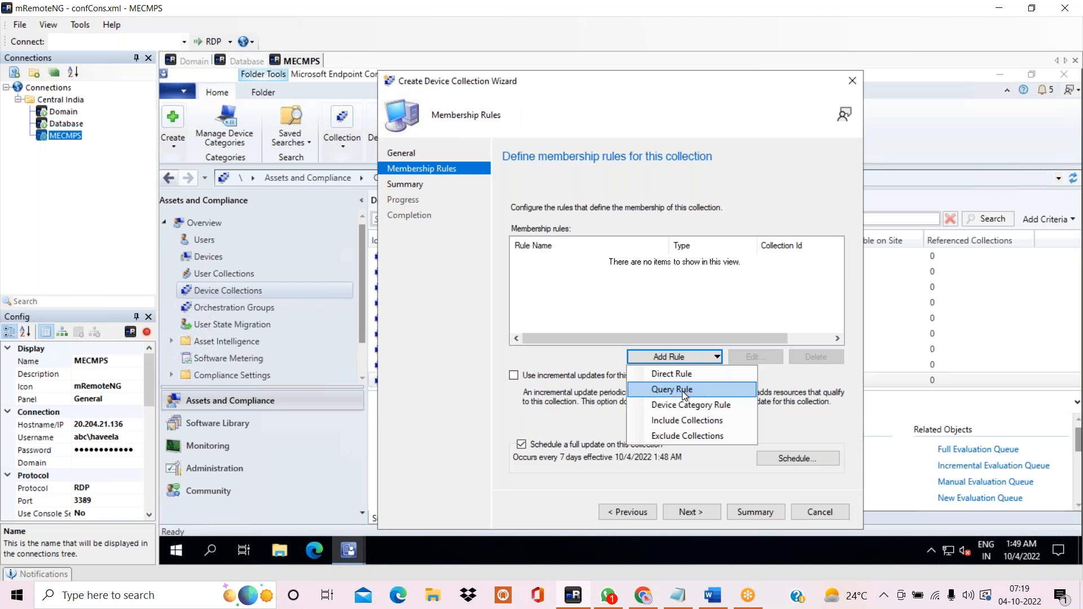
{"action": "left_click", "coordinate": [682, 391]}
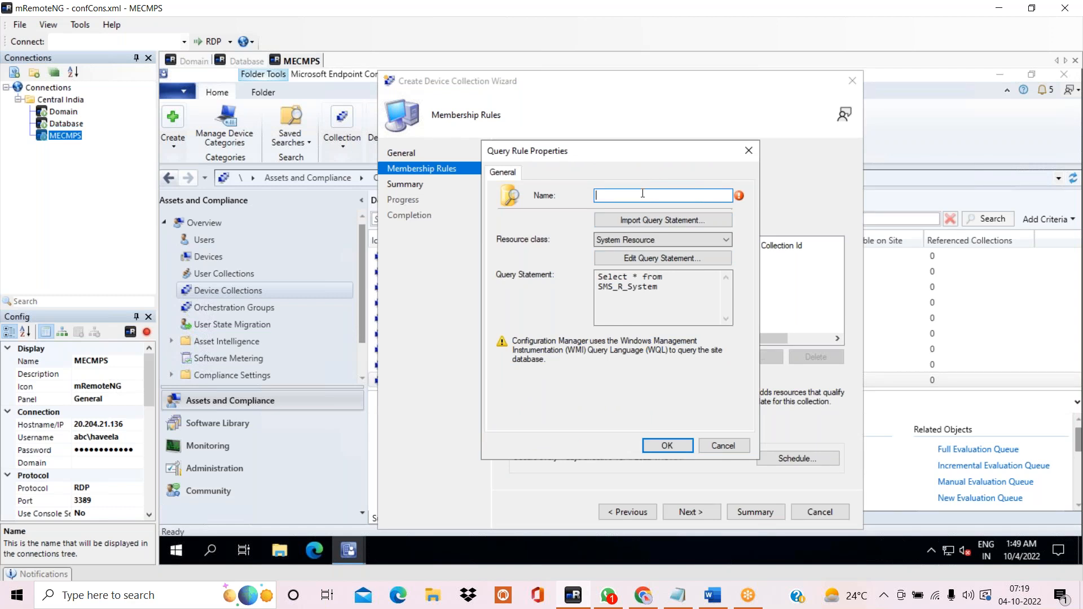
{"action": "type", "text": "Query"}
{"action": "left_click", "coordinate": [686, 259]}
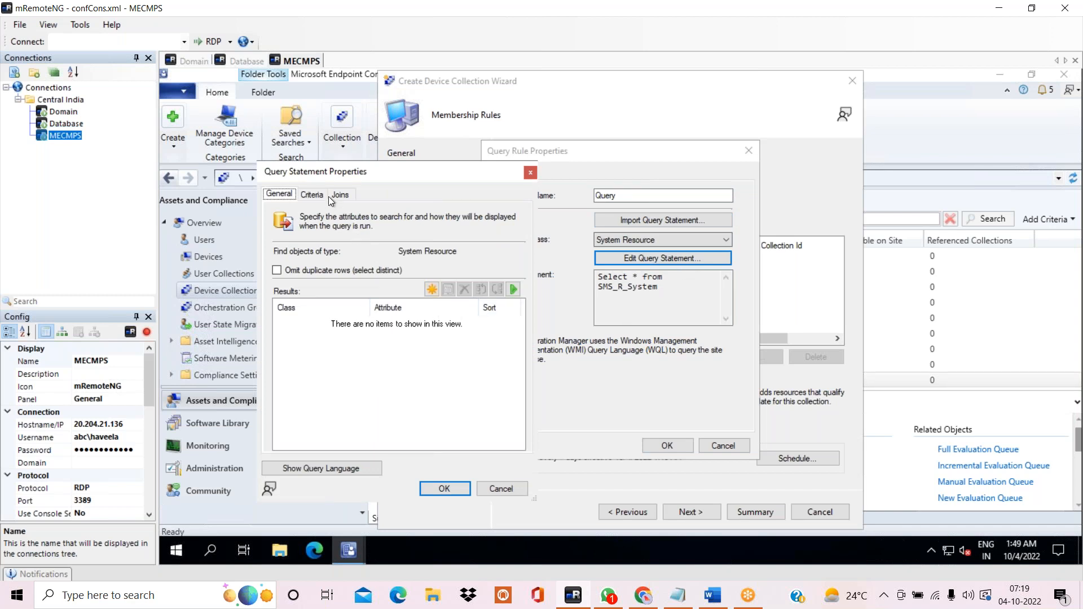
{"action": "left_click", "coordinate": [312, 195]}
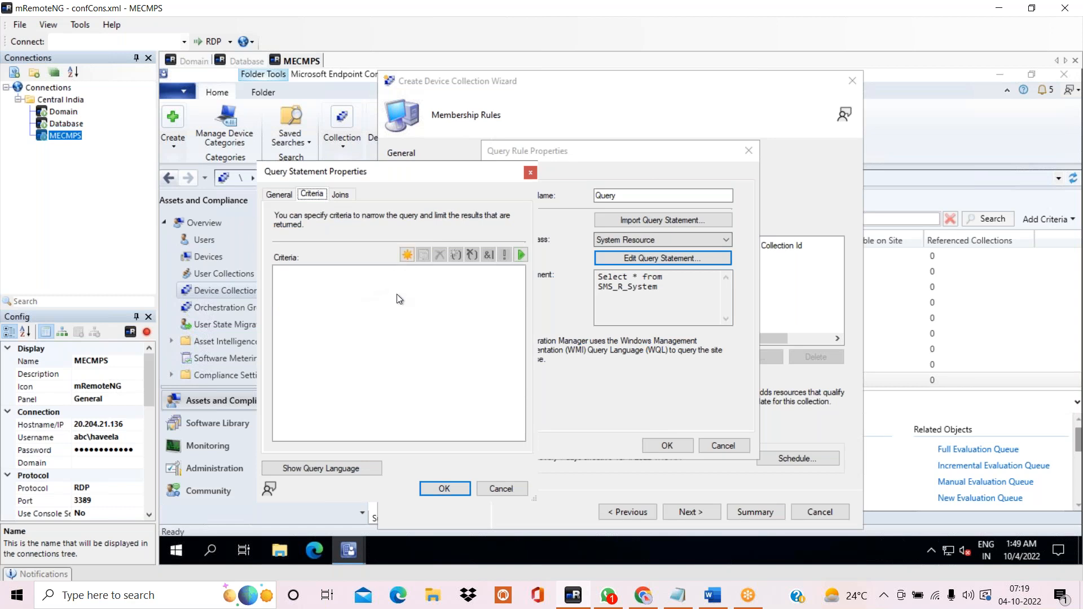
Create a new query criterion on the Caption attribute of the Operating System class
{"action": "left_click", "coordinate": [408, 256]}
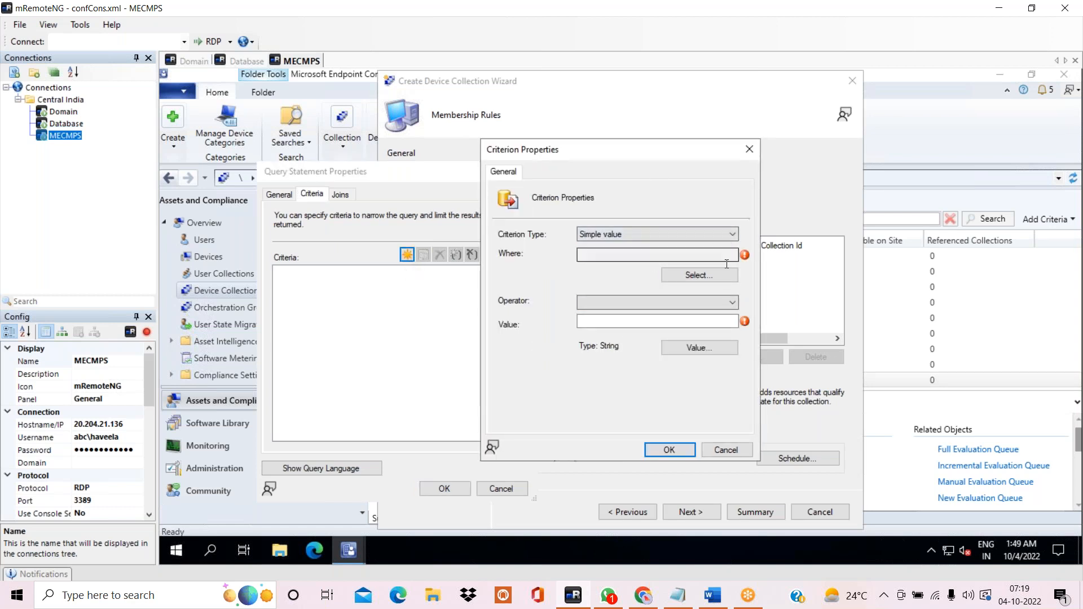
{"action": "left_click", "coordinate": [712, 277]}
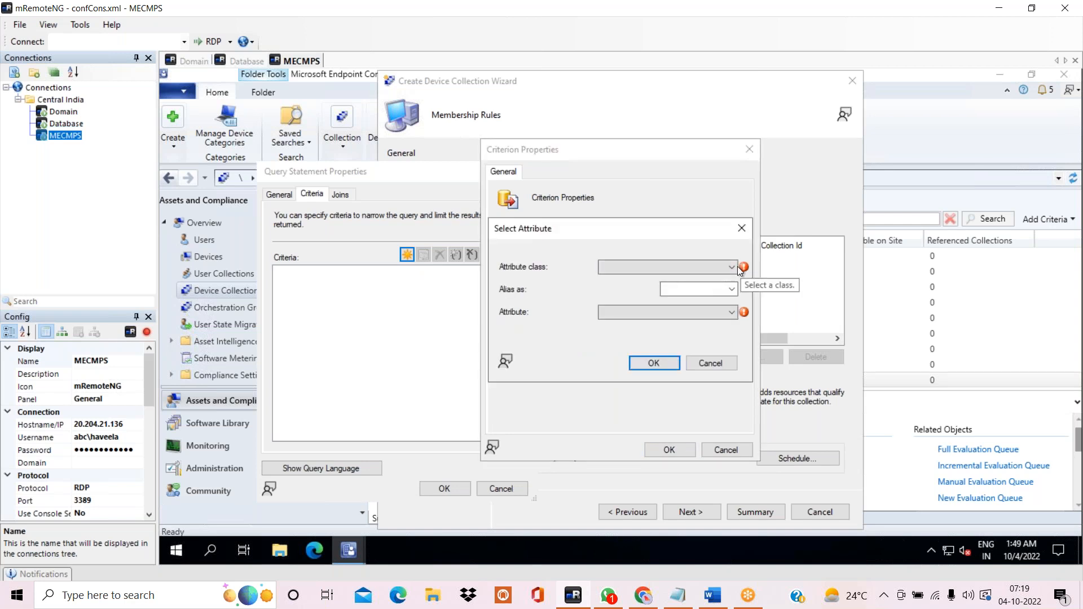
{"action": "left_click", "coordinate": [732, 268]}
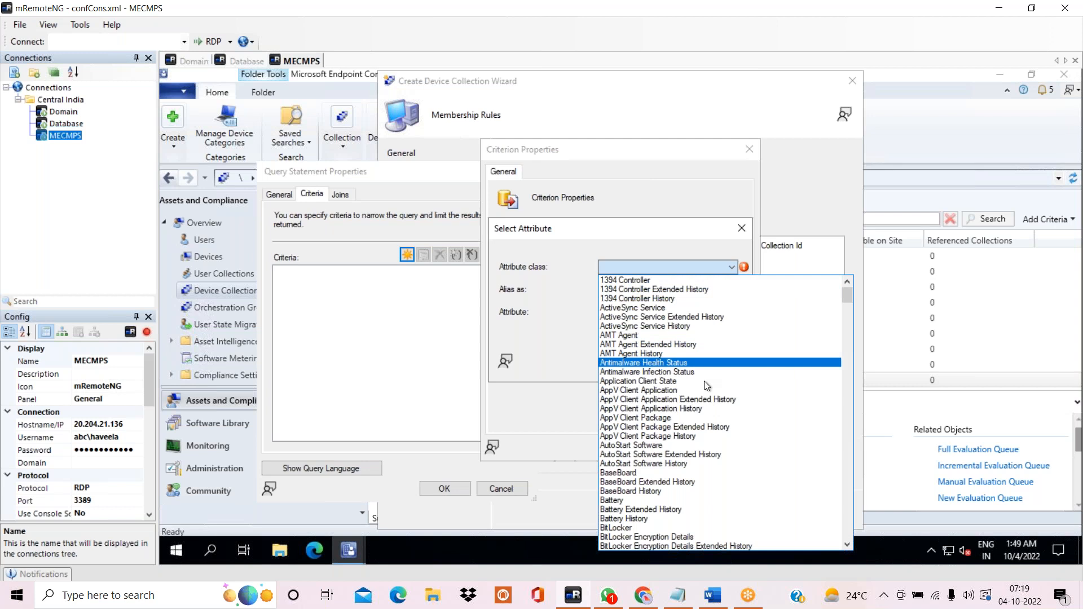
{"action": "key", "text": "o"}
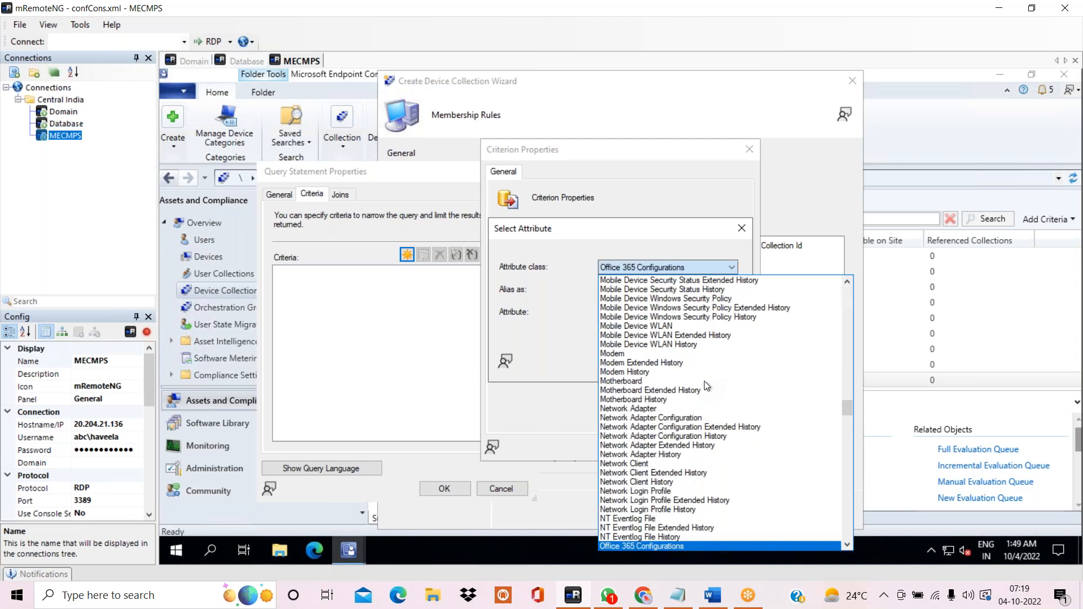
{"action": "scroll", "coordinate": [751, 526], "scroll_direction": "down", "scroll_amount": 10}
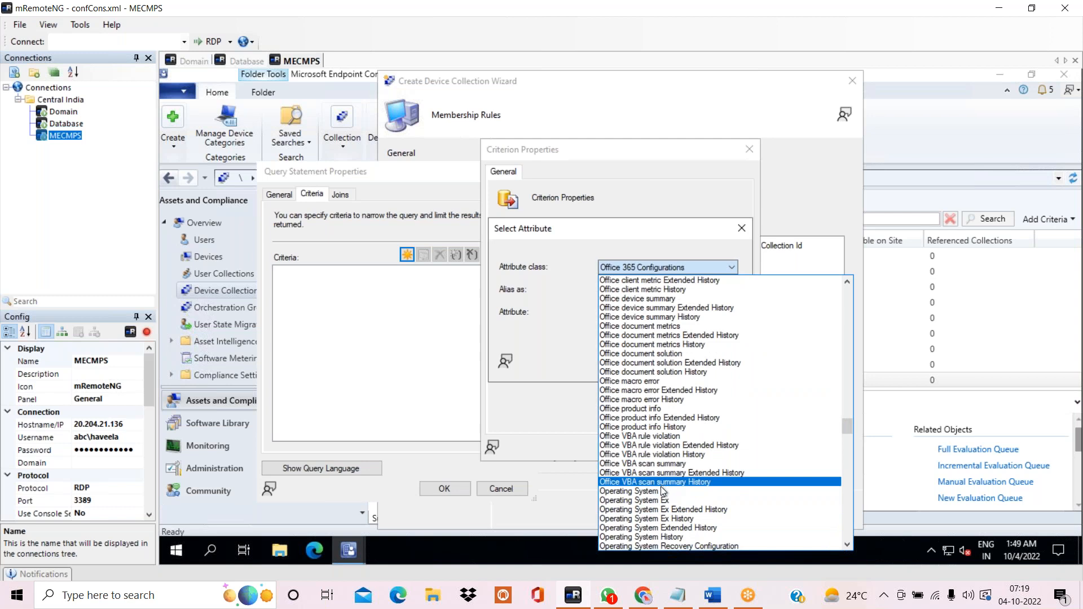
{"action": "left_click", "coordinate": [662, 490]}
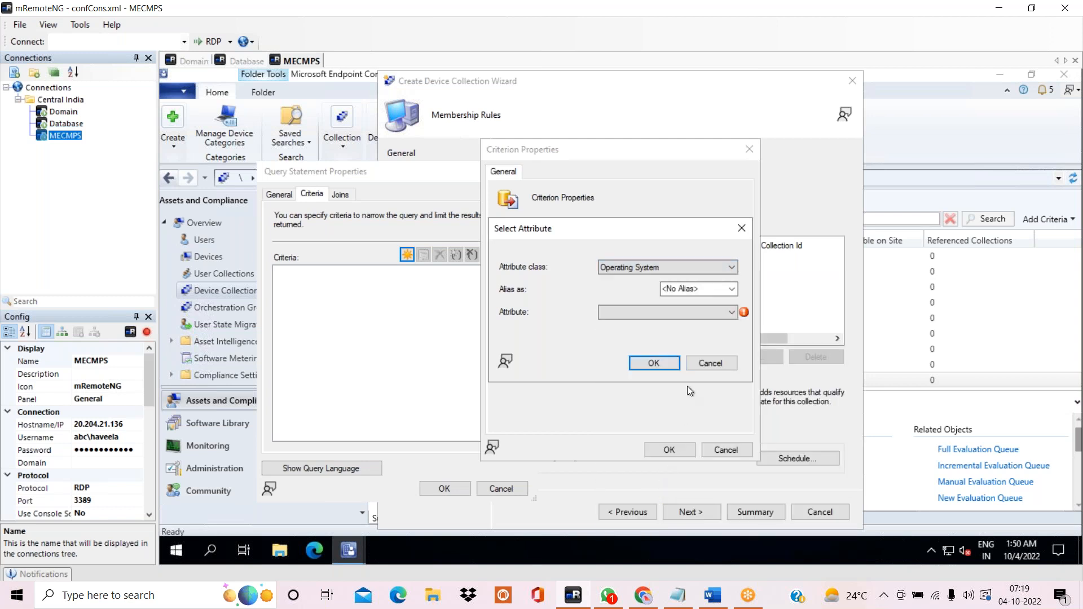
{"action": "left_click", "coordinate": [730, 312]}
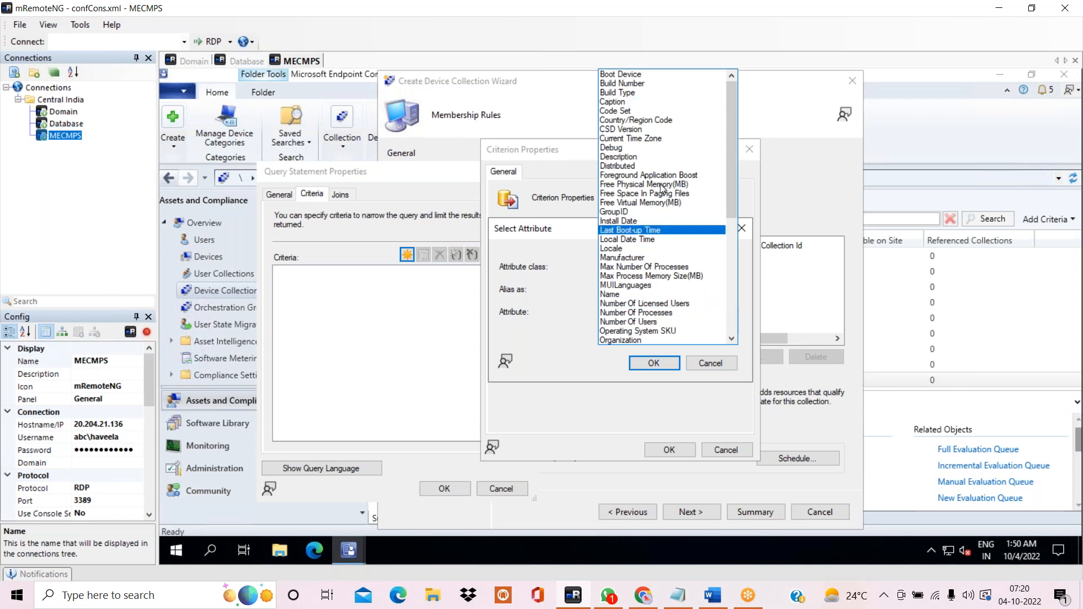
{"action": "left_click", "coordinate": [649, 102]}
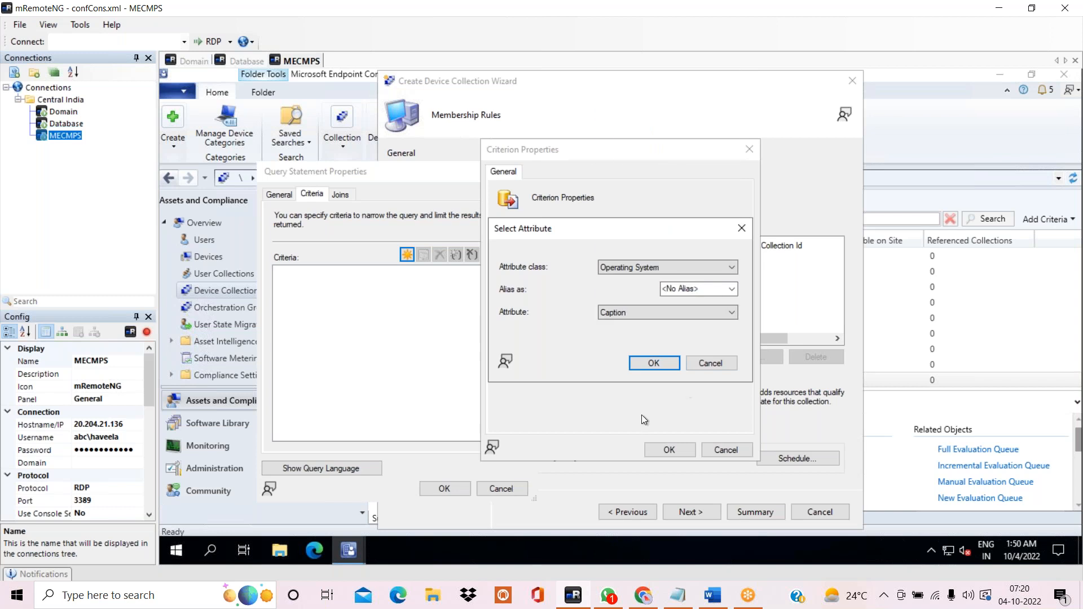
{"action": "left_click", "coordinate": [660, 363]}
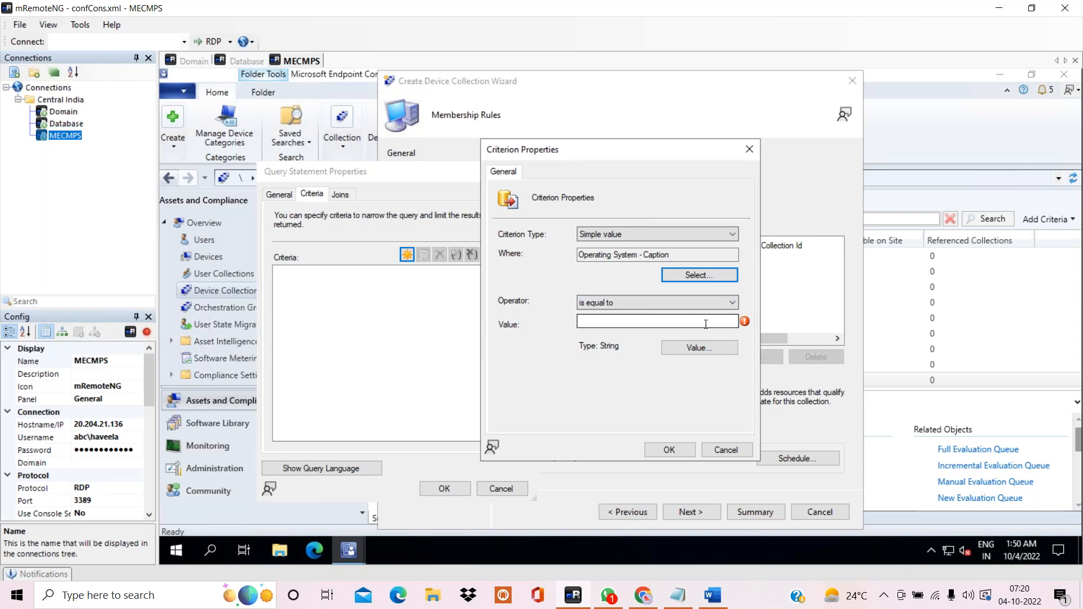
Set the criterion's value to Microsoft Windows Server 2019 Datacenter and accept the criterion and the query statement
{"action": "left_click", "coordinate": [712, 347]}
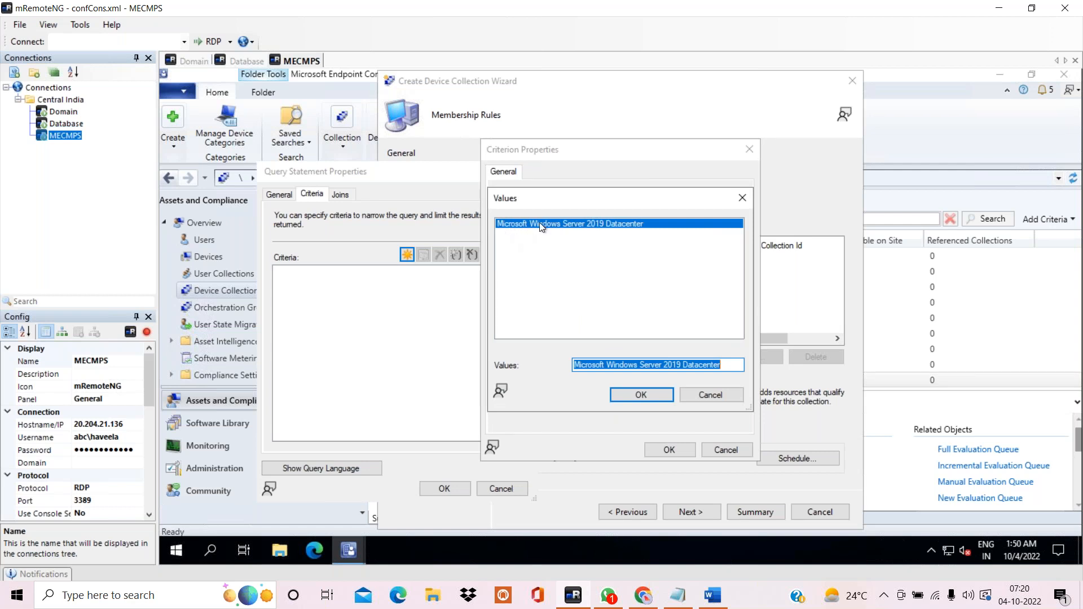
{"action": "left_click", "coordinate": [640, 397]}
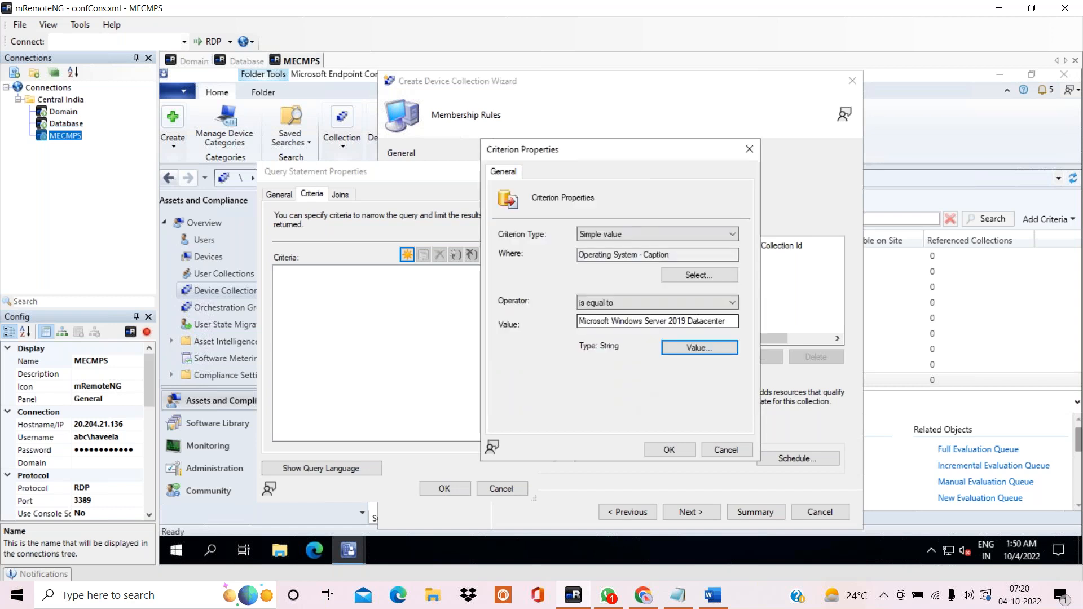
{"action": "left_click_drag", "start_coordinate": [728, 321], "coordinate": [547, 317]}
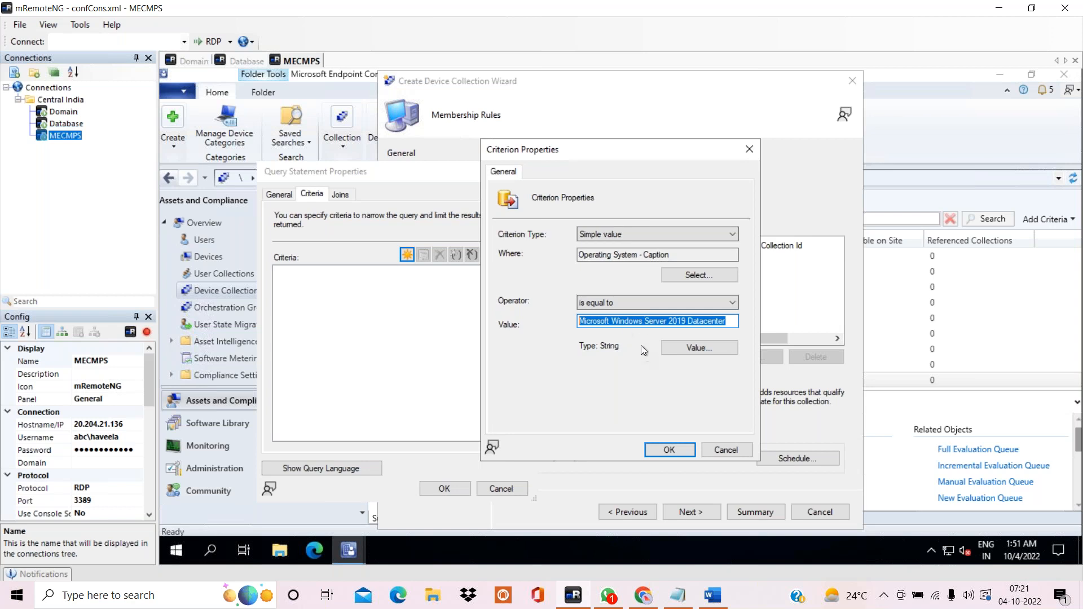
{"action": "left_click", "coordinate": [667, 449]}
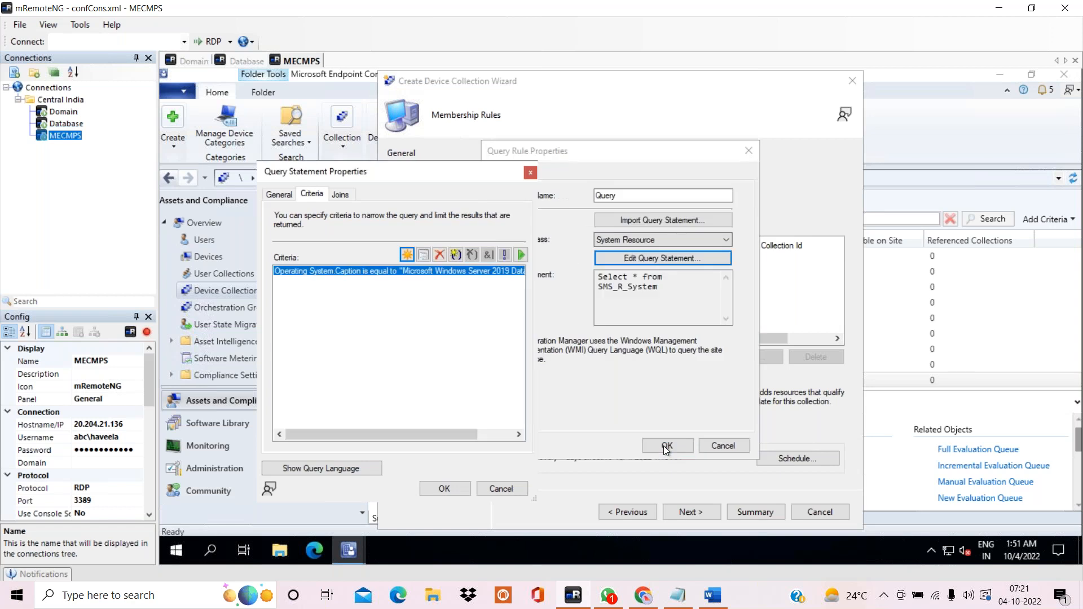
{"action": "left_click", "coordinate": [435, 487]}
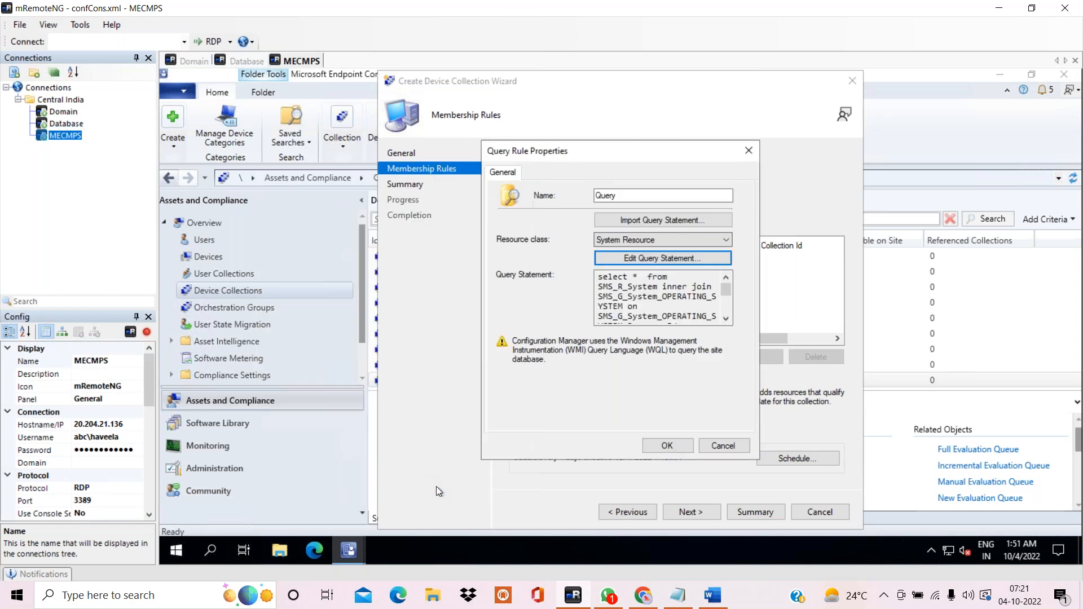
Accept the query rule and complete the wizard to create the windows server 2019 collections device collection
{"action": "left_click", "coordinate": [677, 445]}
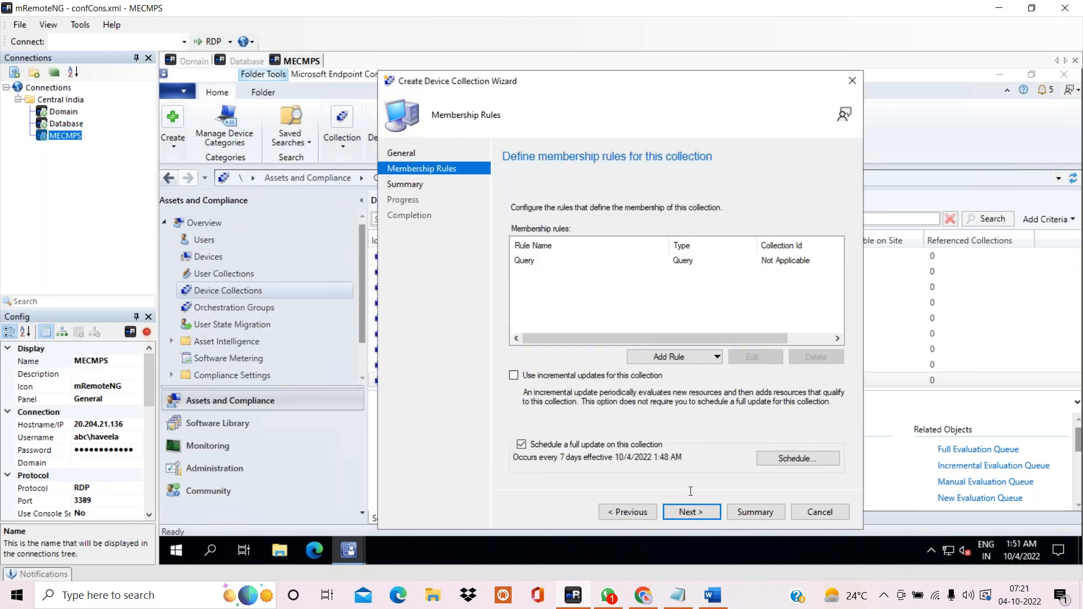
{"action": "left_click", "coordinate": [691, 512]}
{"action": "left_click", "coordinate": [691, 512]}
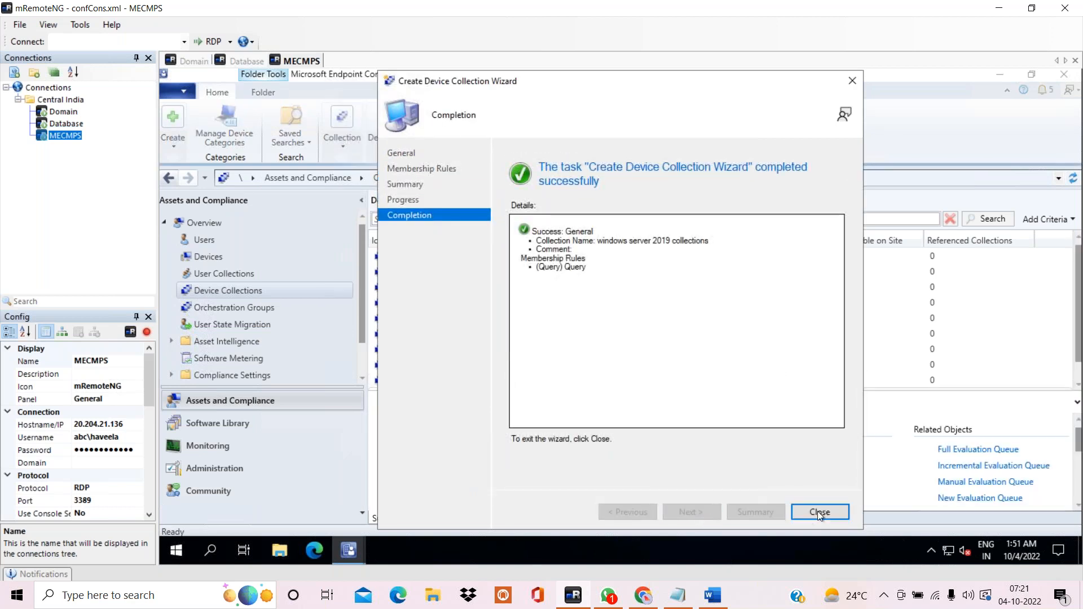
{"action": "left_click", "coordinate": [830, 511]}
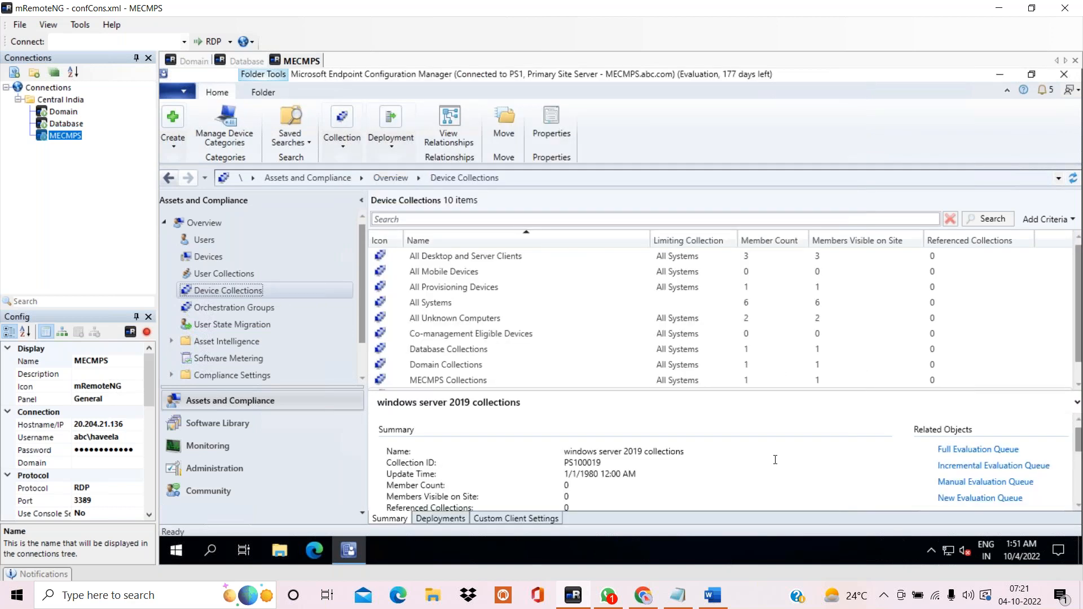
Refresh the windows server 2019 collections entry and enlarge the collection list to check its member count
{"action": "scroll", "coordinate": [468, 350], "scroll_direction": "down", "scroll_amount": 1}
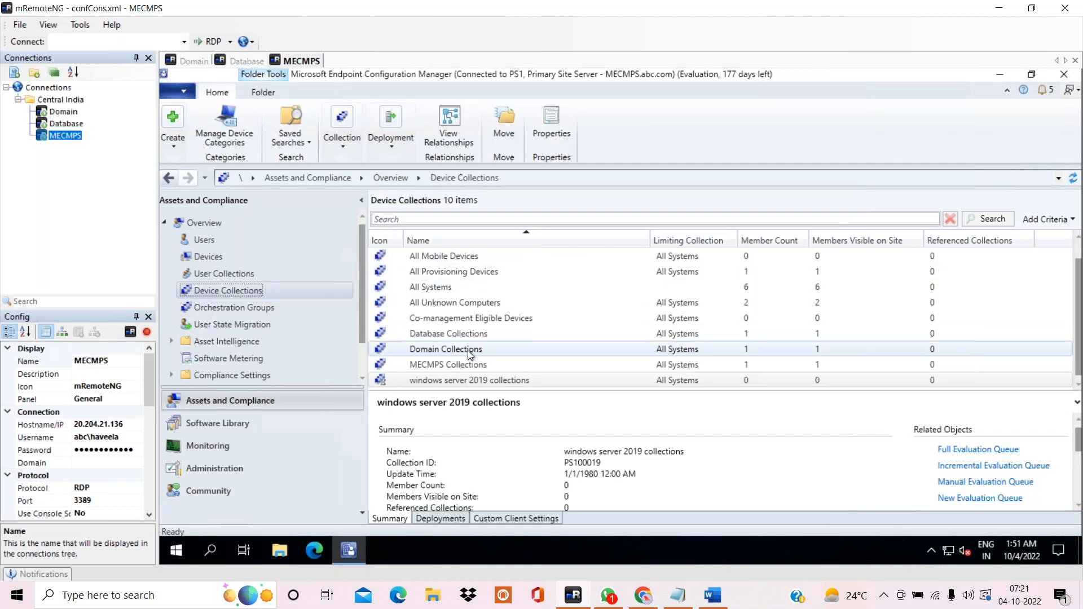
{"action": "right_click", "coordinate": [636, 381]}
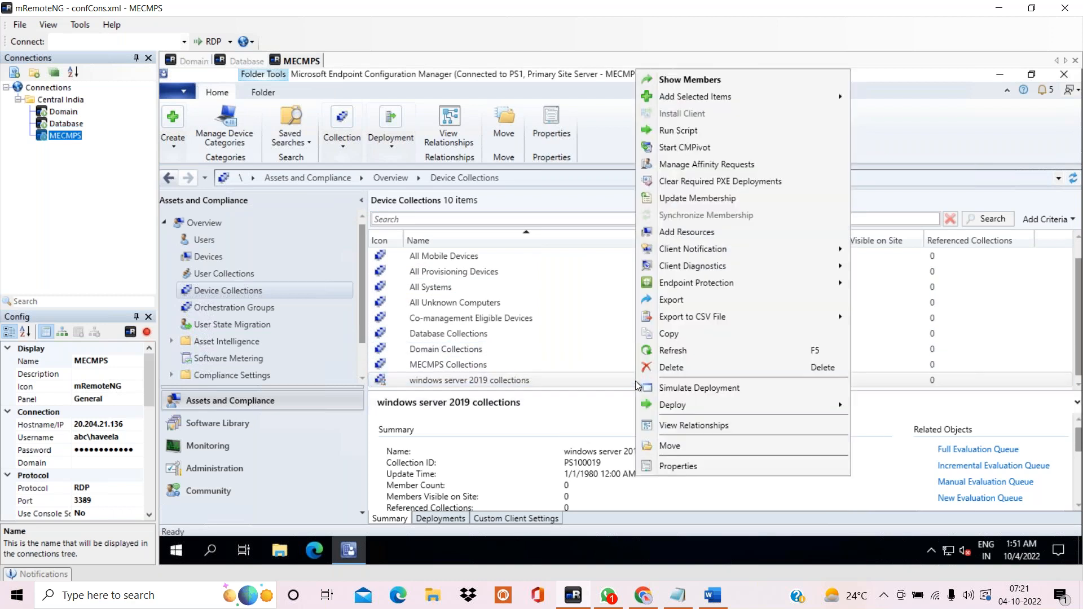
{"action": "left_click", "coordinate": [698, 350]}
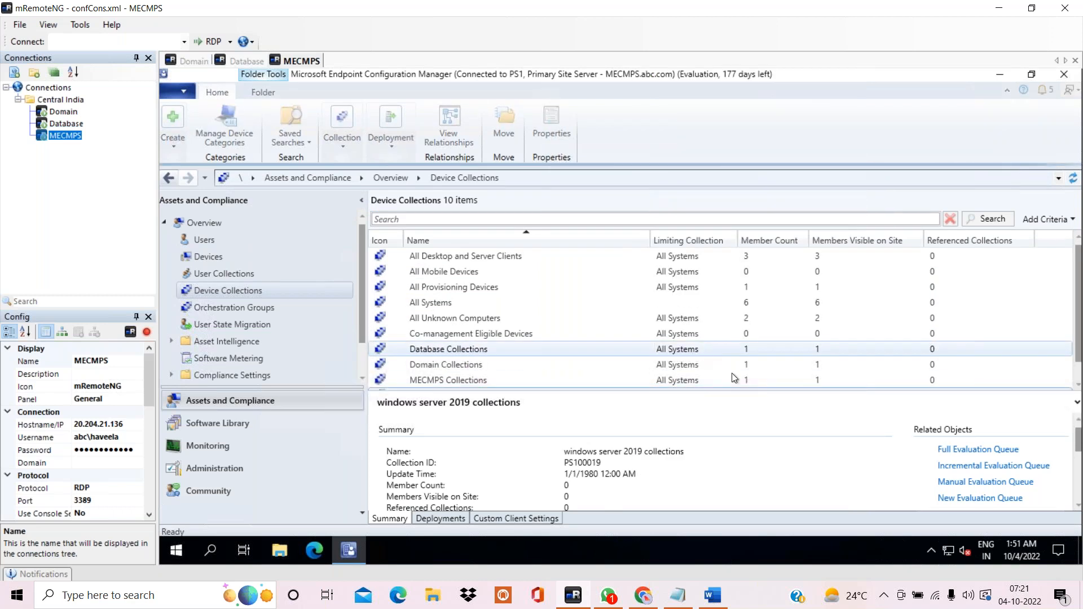
{"action": "scroll", "coordinate": [728, 378], "scroll_direction": "down", "scroll_amount": 1}
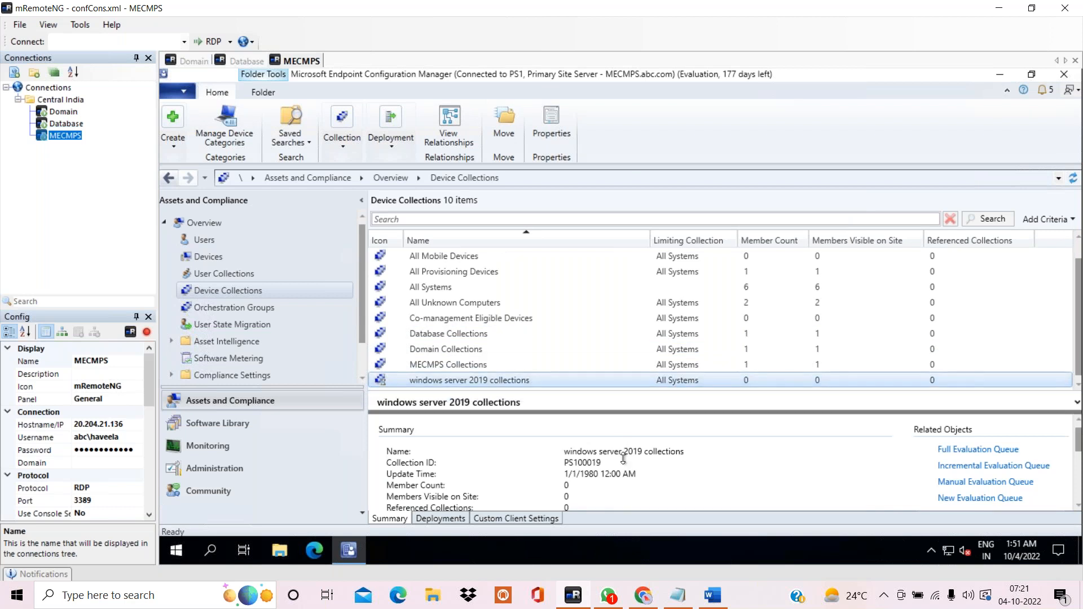
{"action": "left_click_drag", "start_coordinate": [636, 391], "coordinate": [624, 456]}
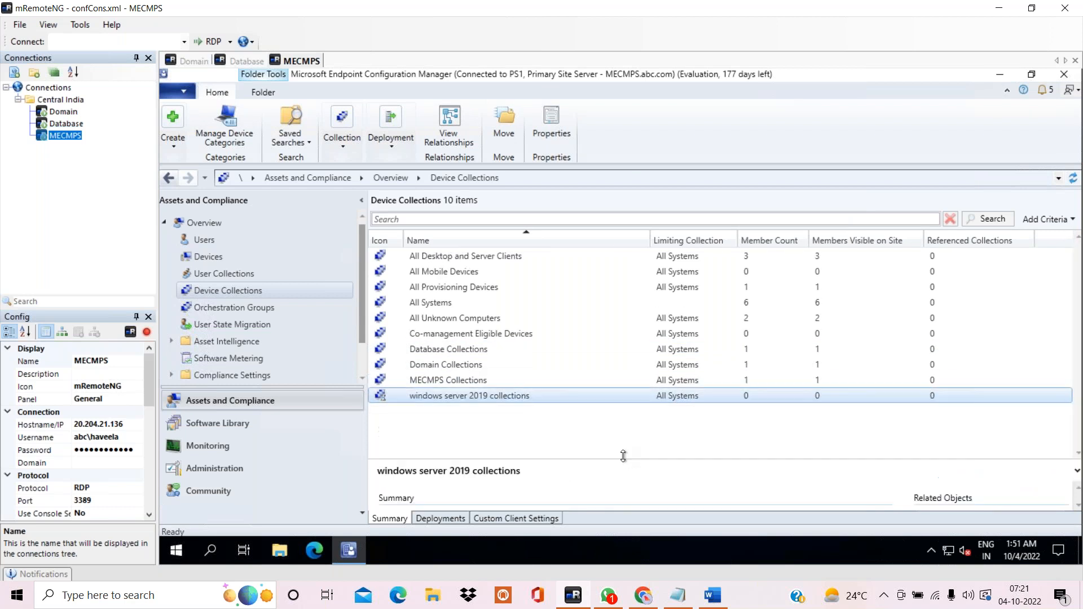
{"action": "right_click", "coordinate": [656, 397]}
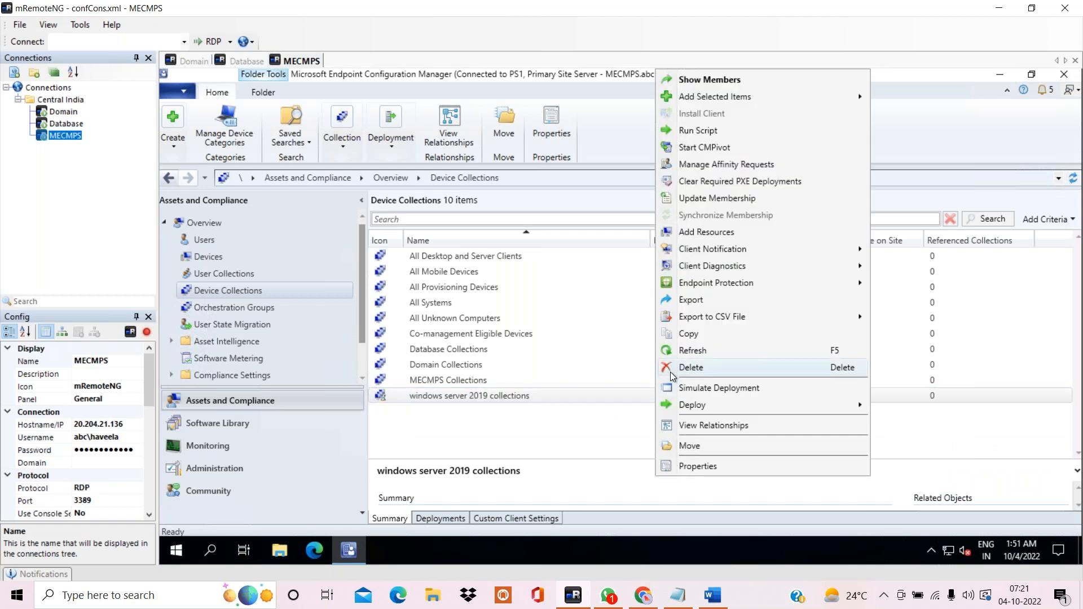
{"action": "left_click", "coordinate": [683, 350]}
{"action": "left_click", "coordinate": [743, 395]}
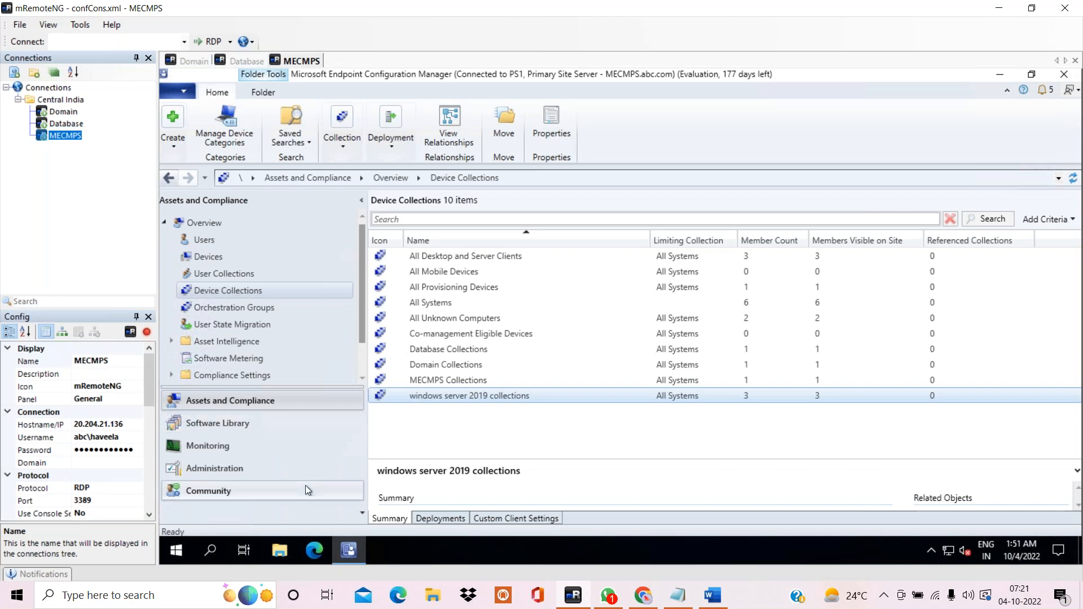
Start a new device collection named Computer where Microsoft SQL Server Is Installed
{"action": "right_click", "coordinate": [265, 292]}
{"action": "left_click", "coordinate": [379, 307]}
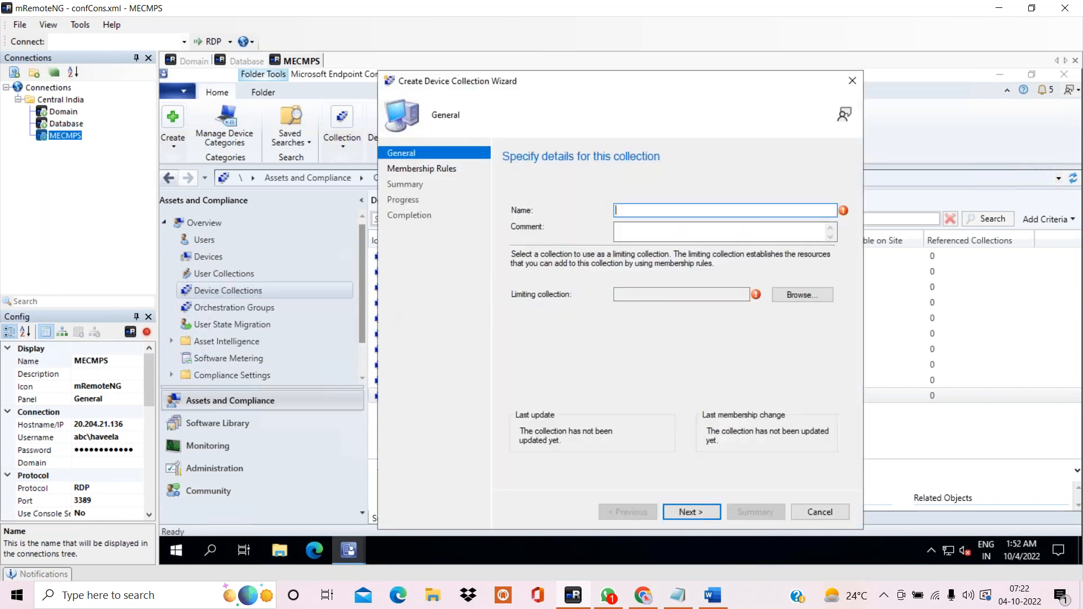
{"action": "type", "text": "u"}
{"action": "key", "text": "BackSpace"}
{"action": "type", "text": "Computer where Microsoft SQL "}
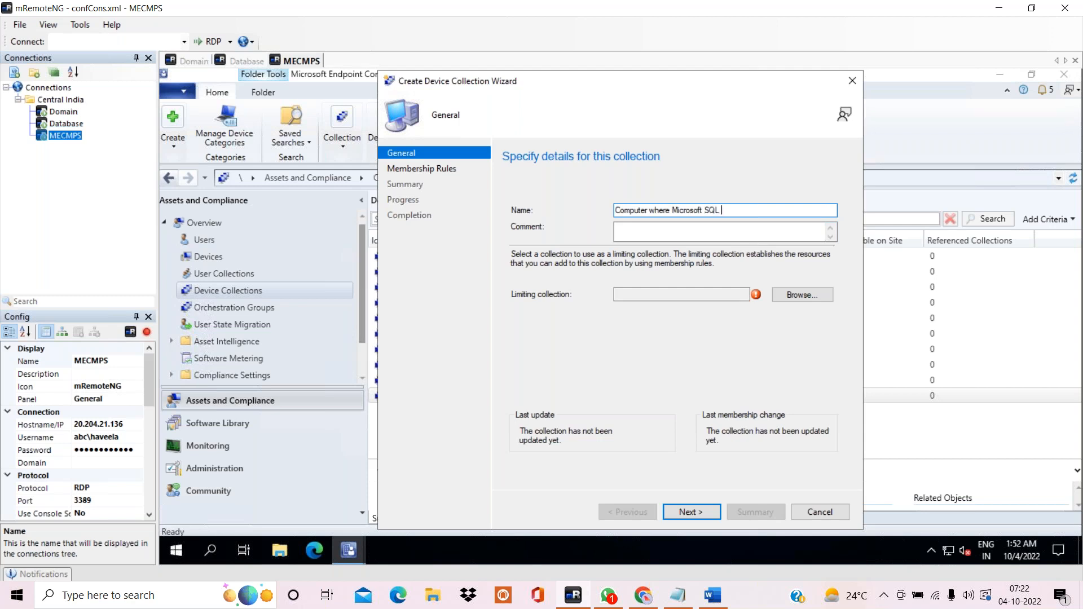
{"action": "type", "text": "Server Is Installed"}
{"action": "left_click_drag", "start_coordinate": [673, 210], "coordinate": [749, 210]}
Limit the new collection to All Systems and proceed to its membership rules
{"action": "left_click", "coordinate": [805, 294]}
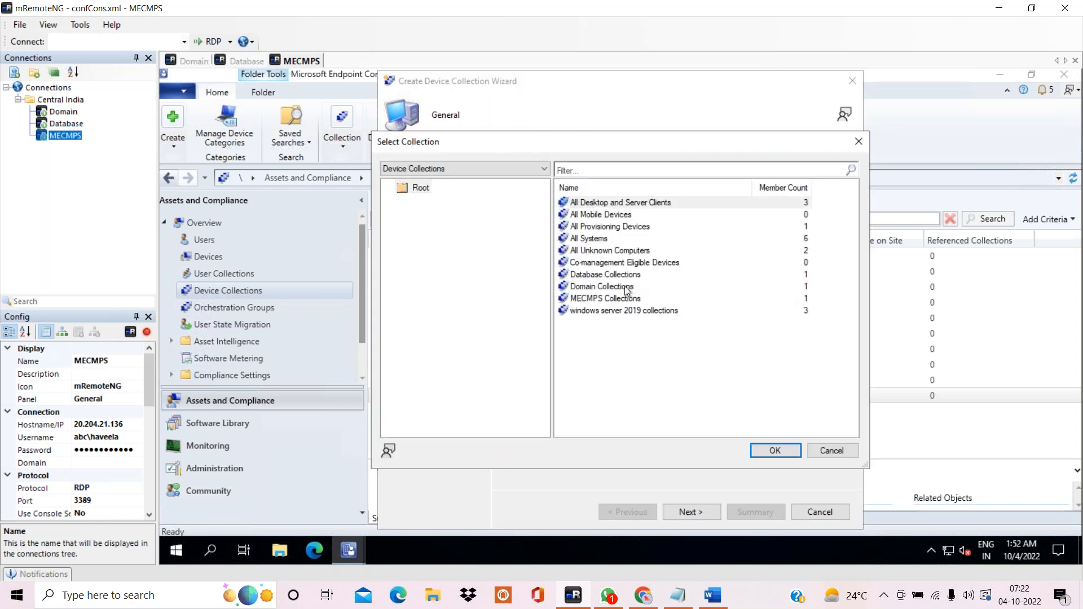
{"action": "left_click", "coordinate": [591, 237]}
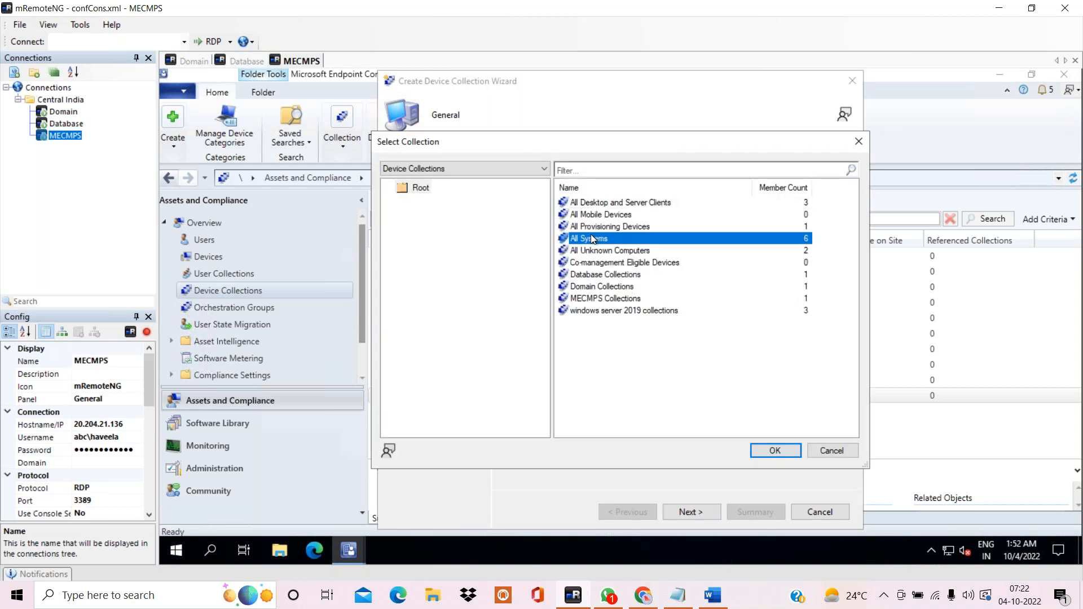
{"action": "left_click", "coordinate": [763, 449]}
{"action": "left_click", "coordinate": [695, 511]}
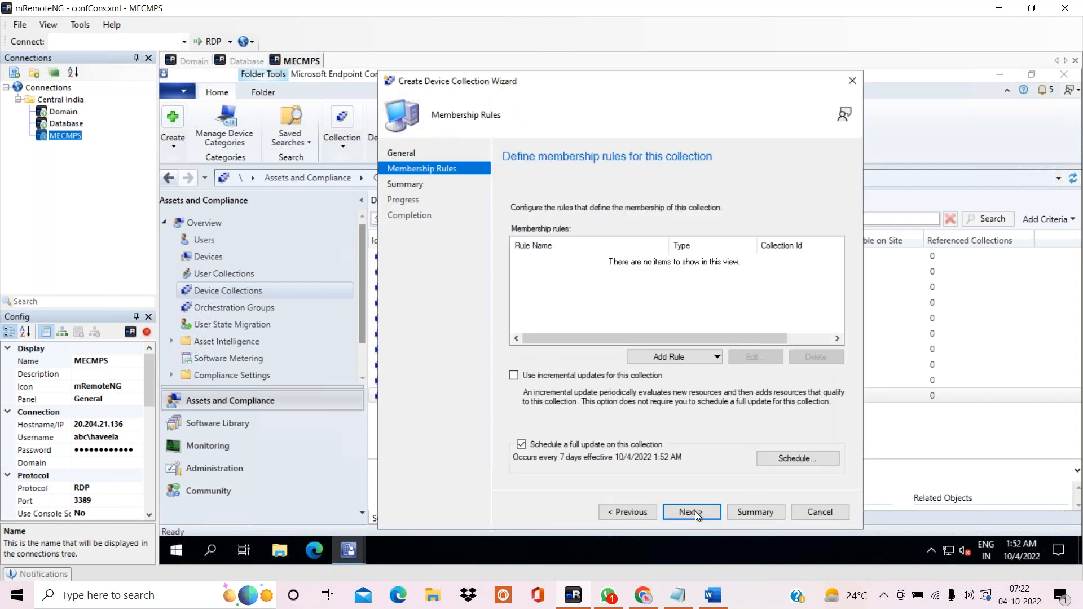
Add a query rule named Query to the SQL Server collection and open its query statement's criteria
{"action": "left_click", "coordinate": [698, 356]}
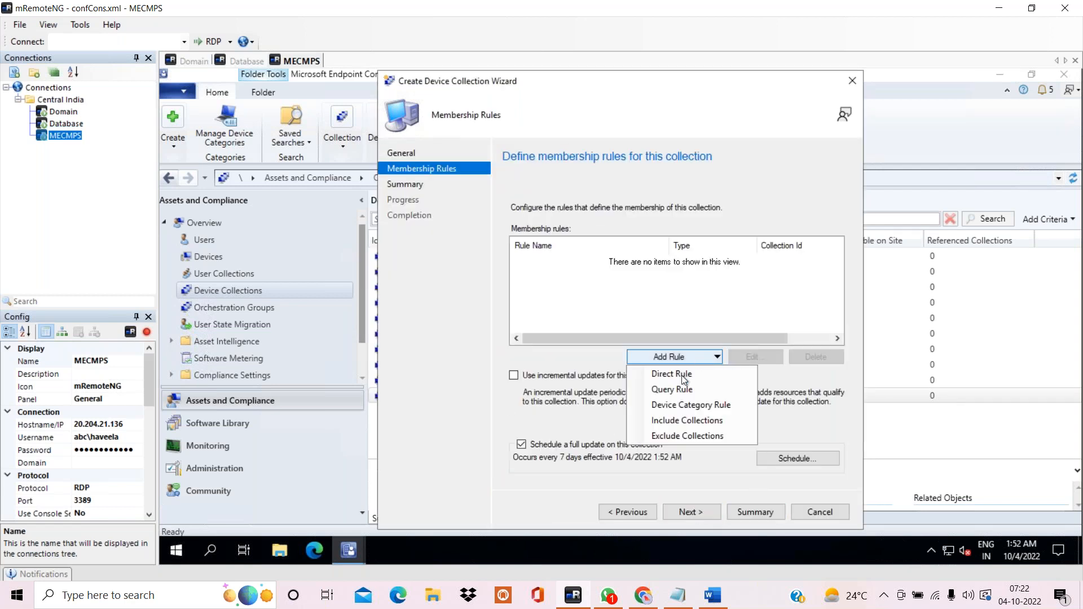
{"action": "left_click", "coordinate": [658, 390]}
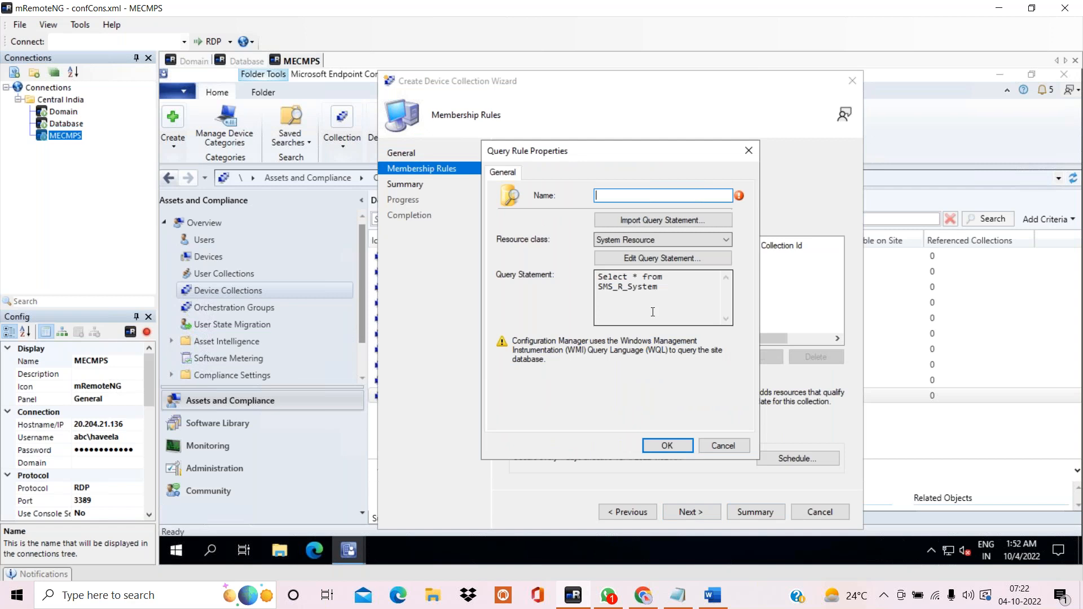
{"action": "type", "text": "Query"}
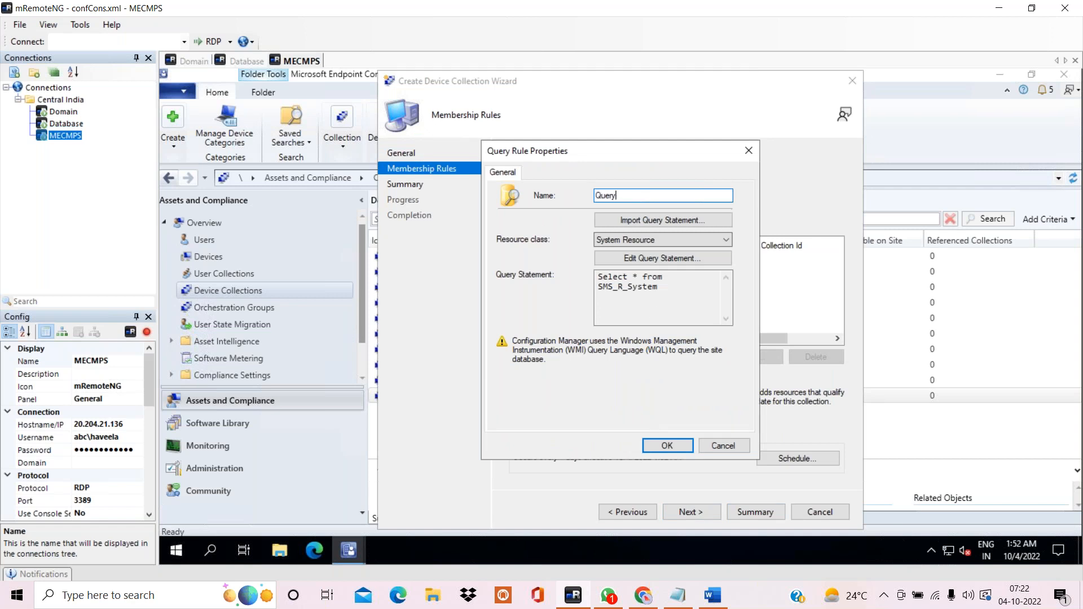
{"action": "left_click", "coordinate": [629, 262]}
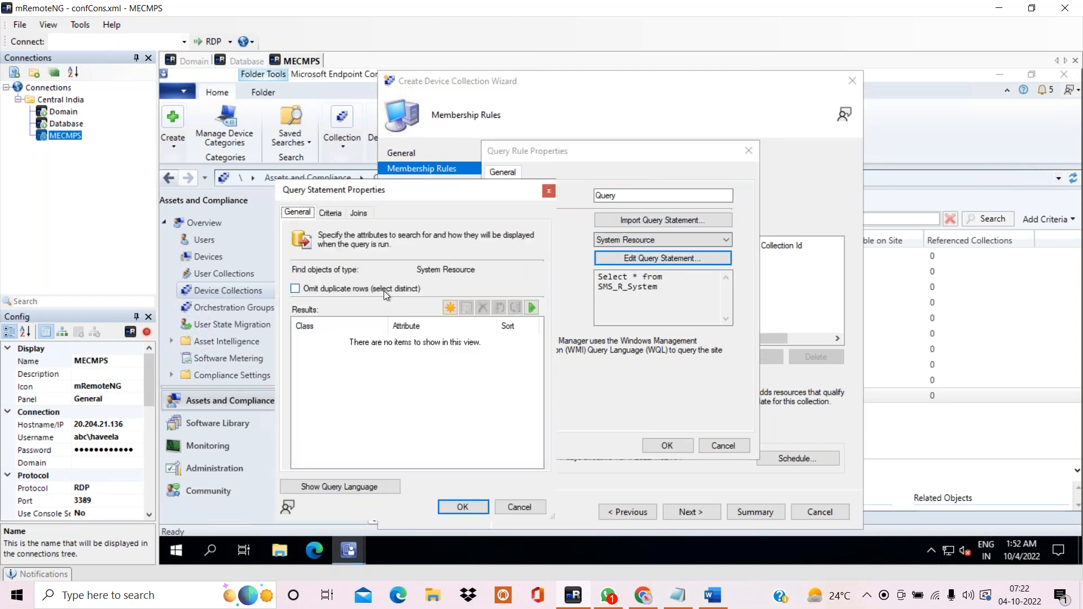
{"action": "left_click", "coordinate": [321, 213]}
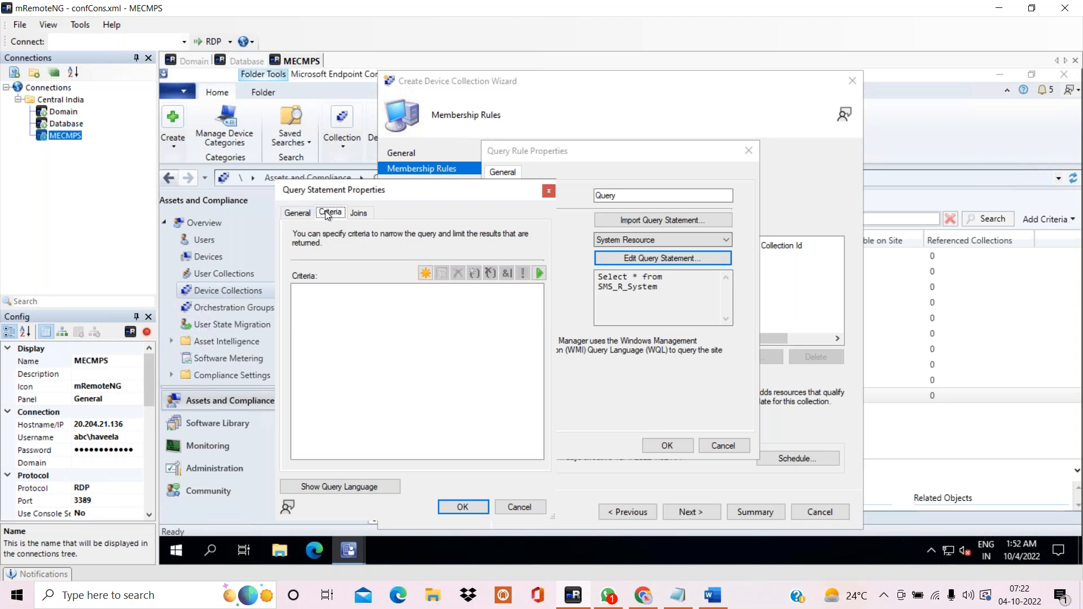
Create a new query criterion on the Product Name attribute of the Installed Software class
{"action": "left_click", "coordinate": [422, 277]}
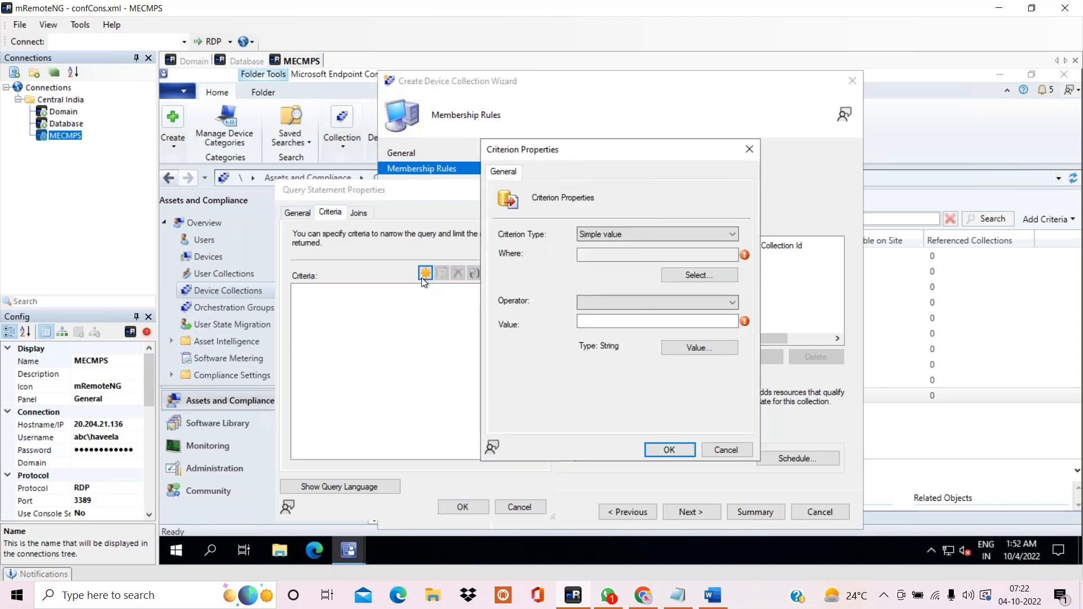
{"action": "left_click", "coordinate": [730, 276]}
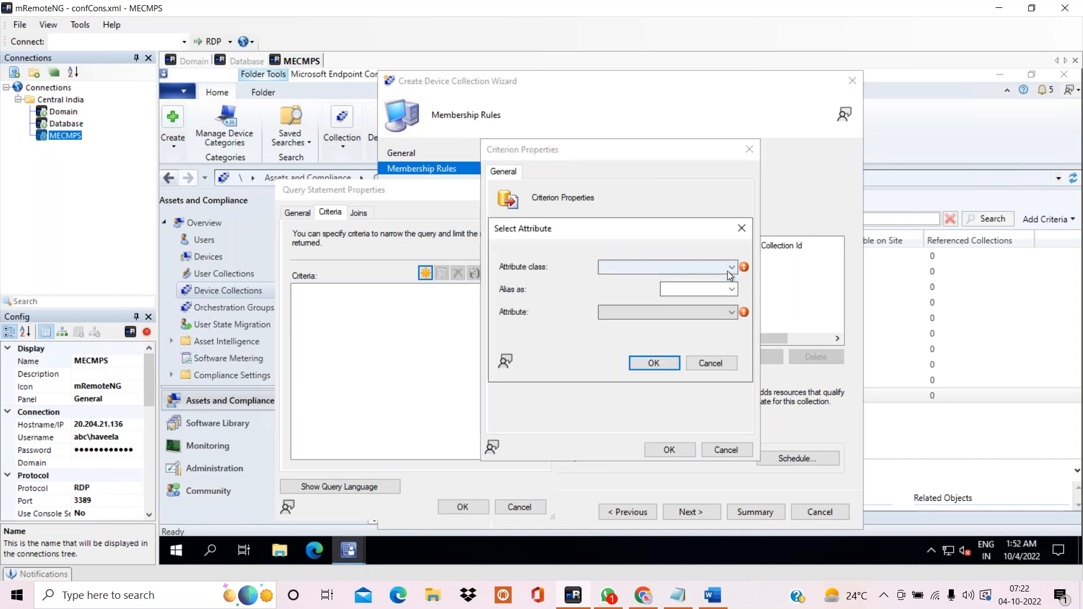
{"action": "left_click", "coordinate": [704, 268]}
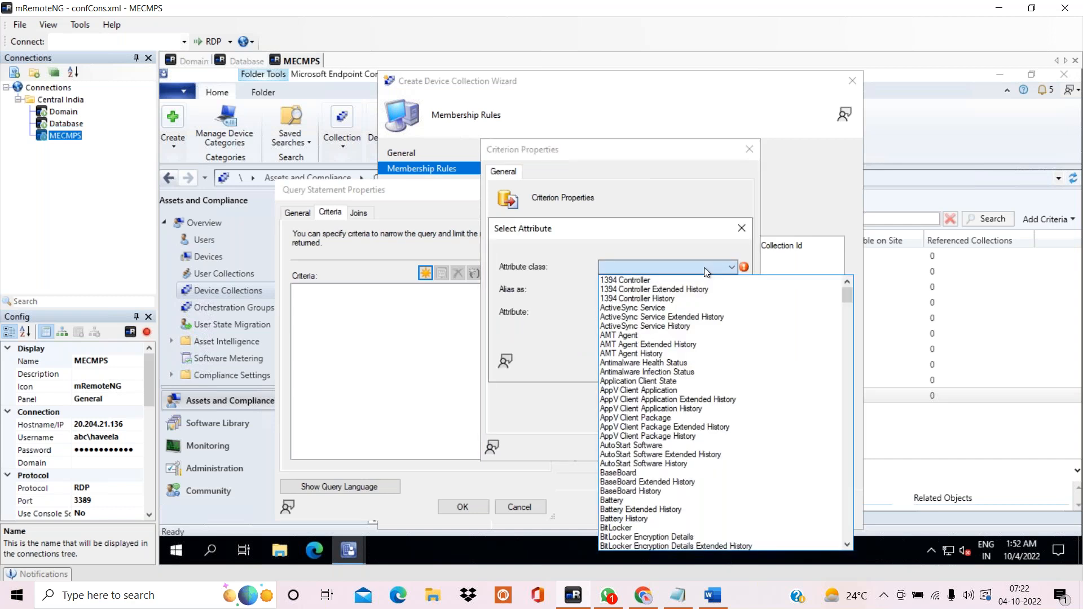
{"action": "key", "text": "i"}
{"action": "type", "text": "nstalled s"}
{"action": "key", "text": "Return"}
{"action": "key", "text": "Tab"}
{"action": "key", "text": "Tab"}
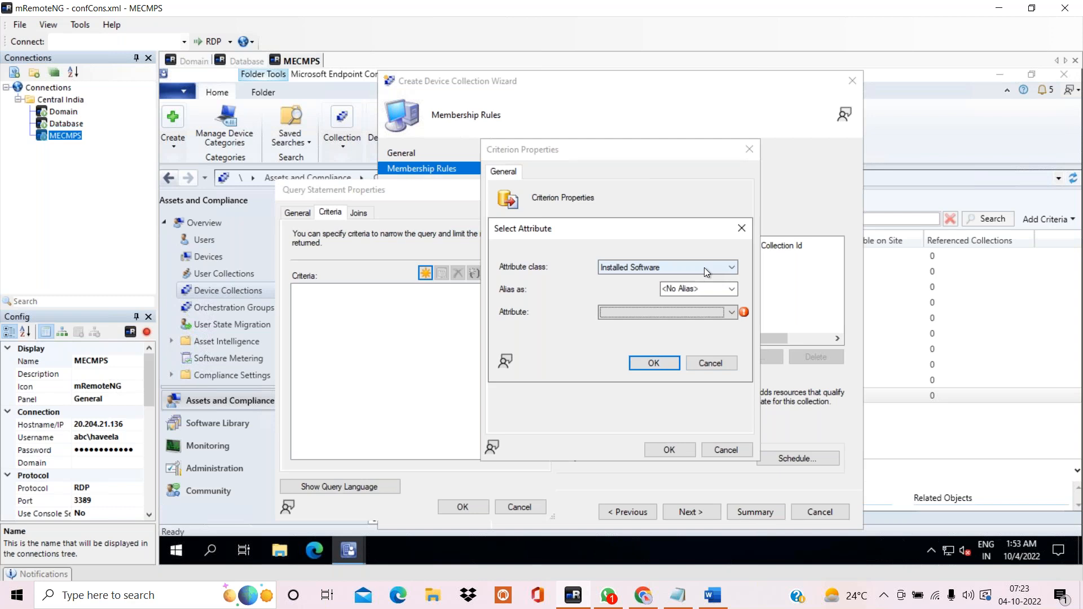
{"action": "key", "text": "p"}
{"action": "key", "text": "Down"}
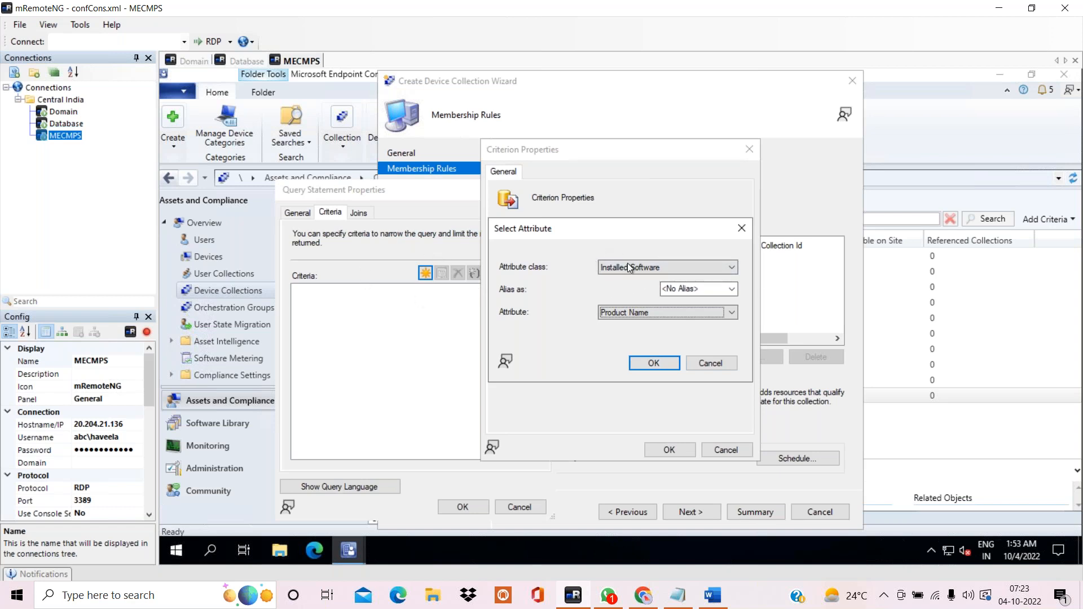
{"action": "left_click", "coordinate": [648, 361]}
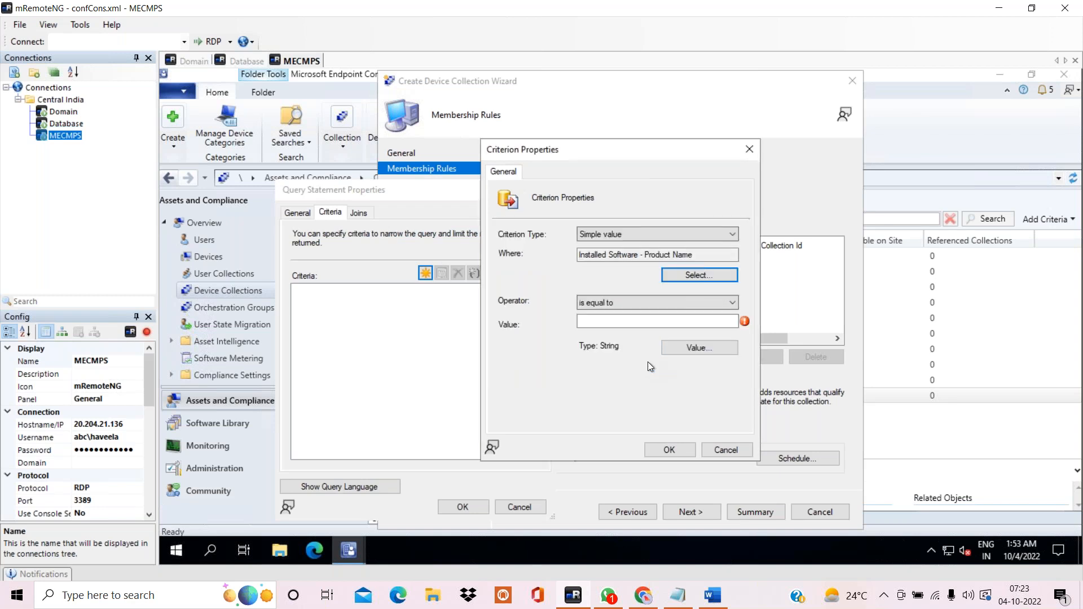
Set the criterion's value to Microsoft SQL Server 2016 (64-bit), accept the criterion and review it in the criteria list
{"action": "left_click", "coordinate": [685, 347]}
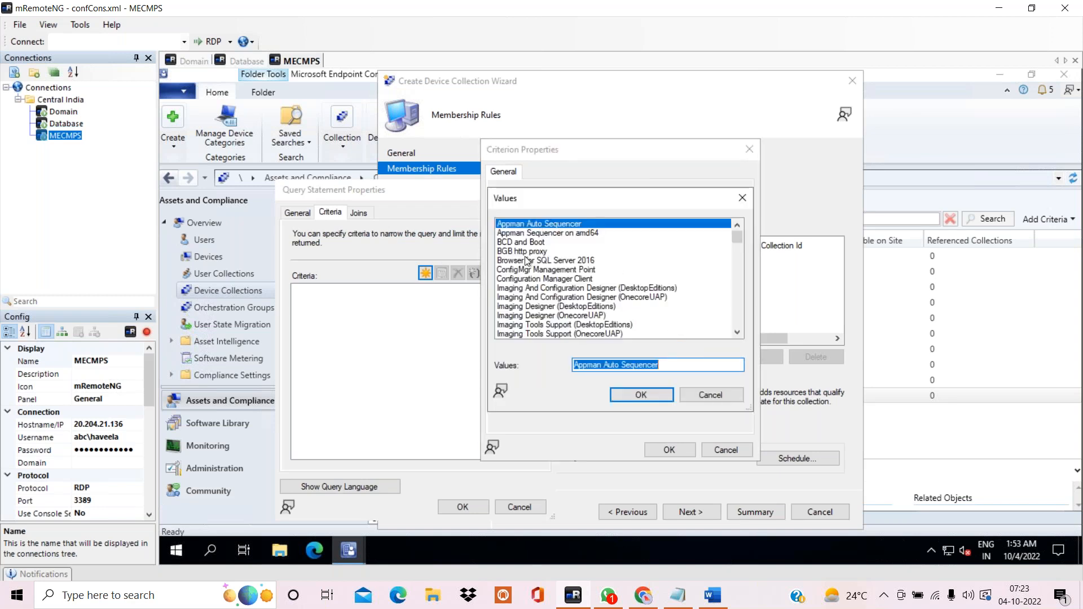
{"action": "left_click", "coordinate": [737, 334]}
{"action": "left_click", "coordinate": [737, 334]}
{"action": "left_click", "coordinate": [738, 333]}
{"action": "left_click", "coordinate": [737, 333]}
{"action": "left_click", "coordinate": [738, 334]}
{"action": "left_click", "coordinate": [737, 333]}
{"action": "left_click", "coordinate": [737, 334]}
{"action": "left_click", "coordinate": [738, 334]}
{"action": "left_click", "coordinate": [737, 333]}
{"action": "left_click", "coordinate": [738, 333]}
{"action": "left_click", "coordinate": [737, 333]}
{"action": "left_click", "coordinate": [738, 333]}
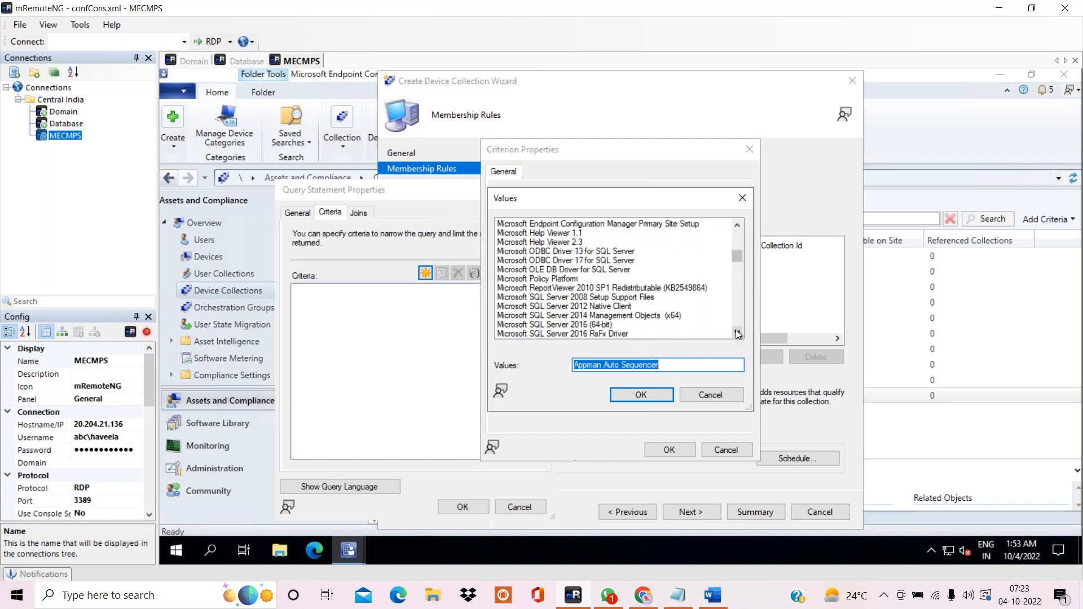
{"action": "left_click", "coordinate": [738, 334]}
{"action": "left_click", "coordinate": [737, 333]}
{"action": "left_click", "coordinate": [737, 334]}
{"action": "left_click", "coordinate": [738, 334]}
{"action": "left_click", "coordinate": [738, 334]}
{"action": "left_click", "coordinate": [737, 333]}
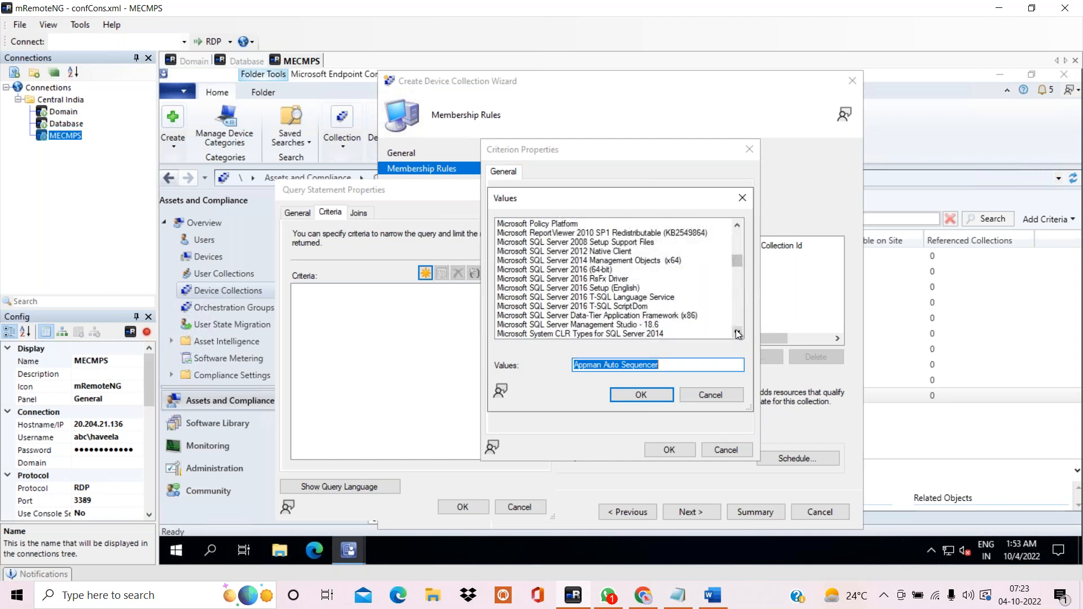
{"action": "left_click", "coordinate": [737, 334]}
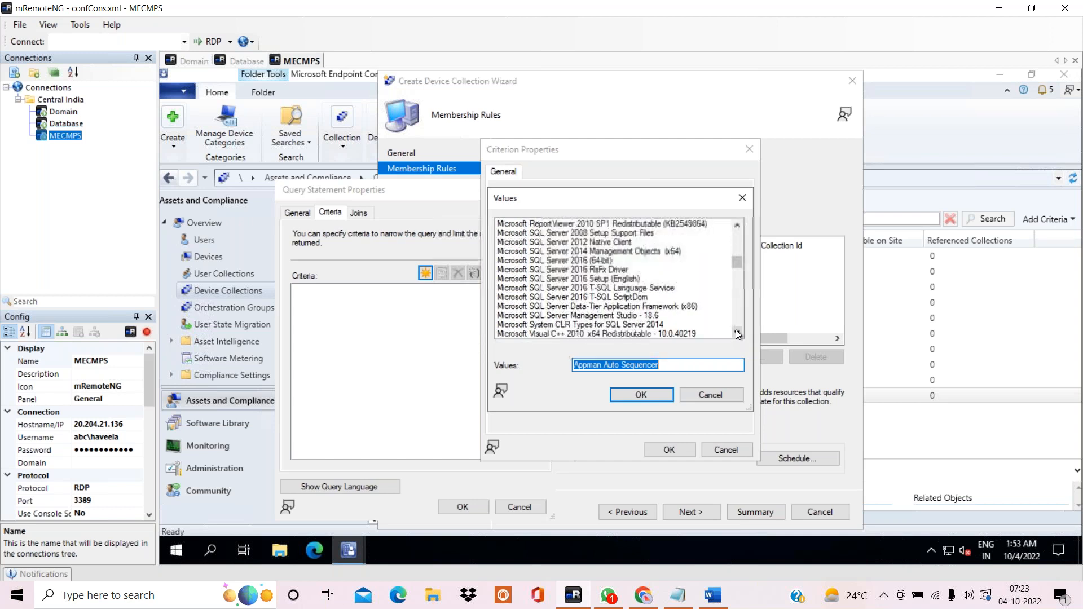
{"action": "left_click", "coordinate": [552, 260]}
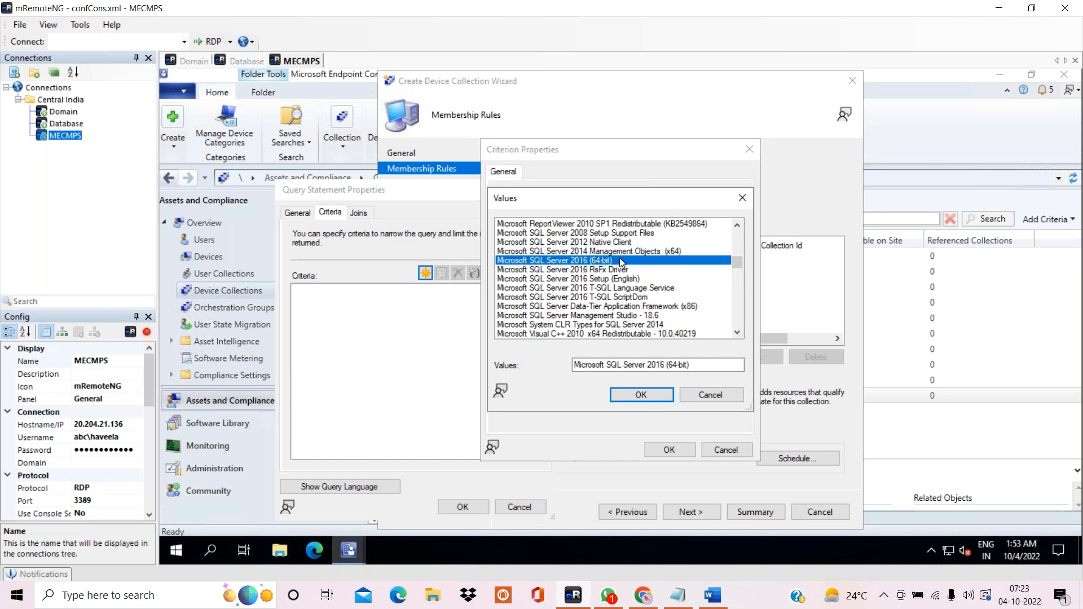
{"action": "left_click", "coordinate": [638, 391]}
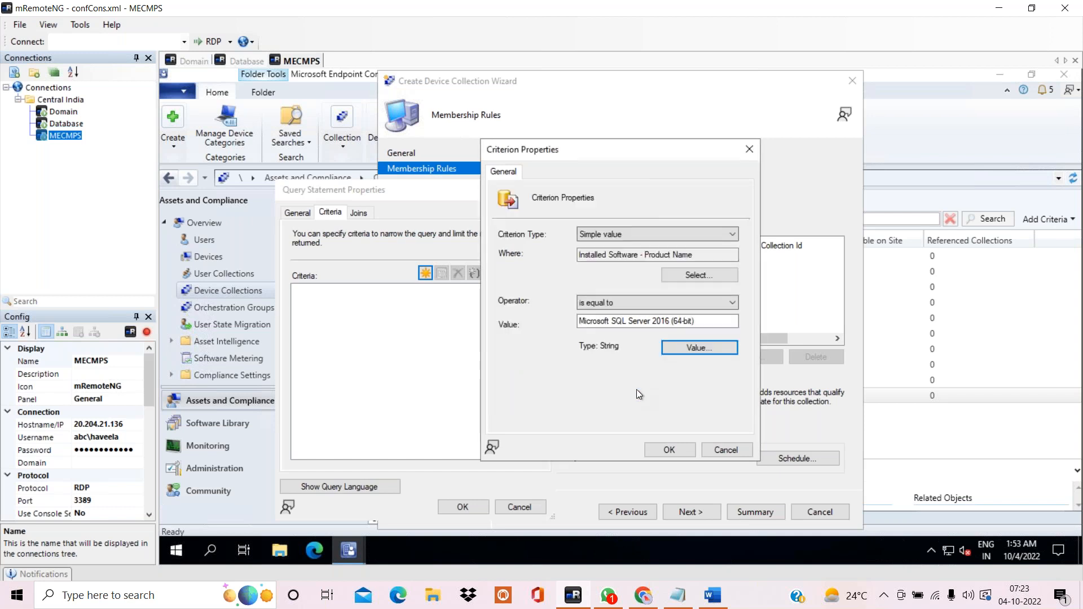
{"action": "left_click", "coordinate": [594, 322]}
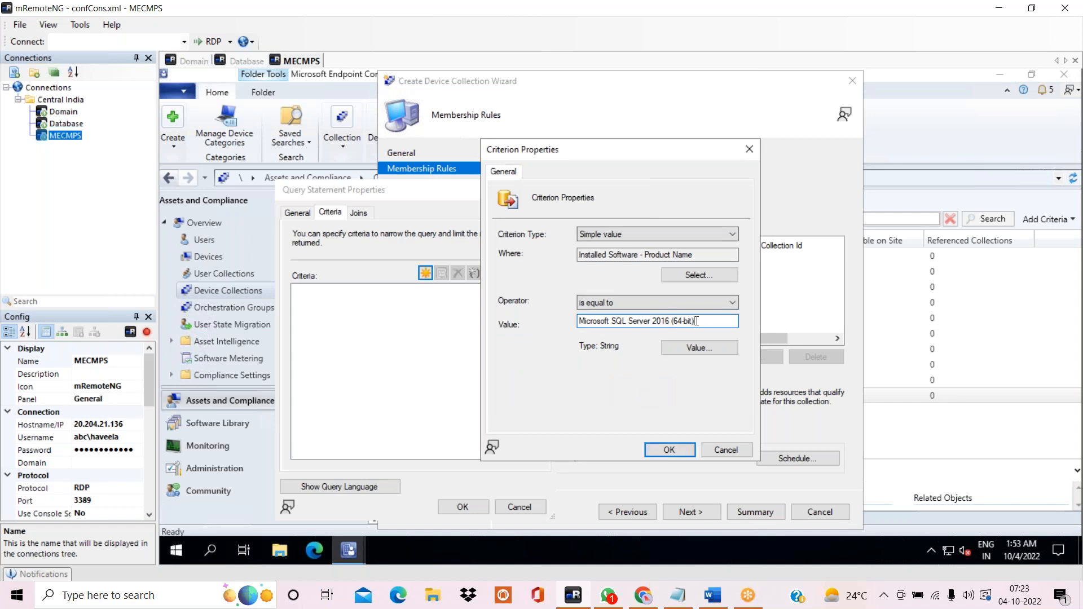
{"action": "double_click", "coordinate": [594, 321]}
{"action": "left_click", "coordinate": [595, 321]}
{"action": "left_click", "coordinate": [674, 451]}
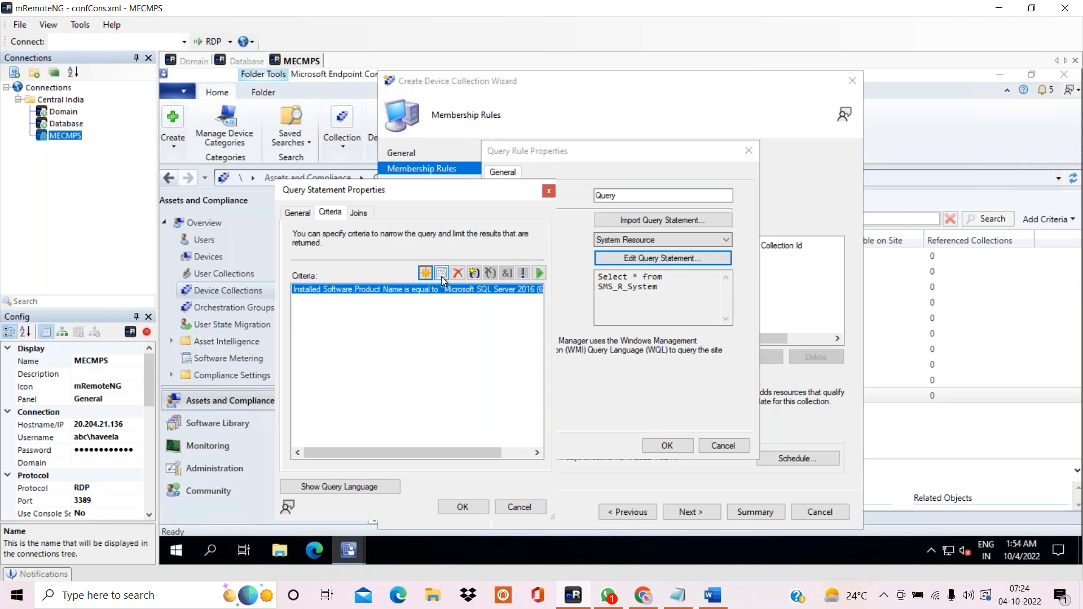
{"action": "left_click_drag", "start_coordinate": [470, 451], "coordinate": [539, 455]}
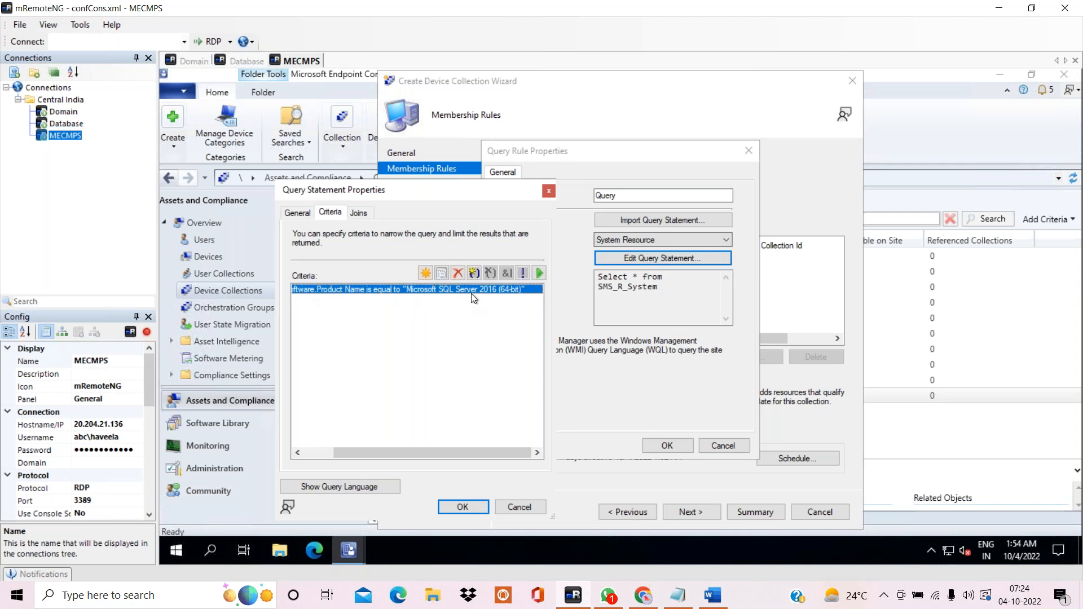
Accept the query statement and query rule, and finish creating the SQL Server device collection
{"action": "left_click", "coordinate": [452, 506]}
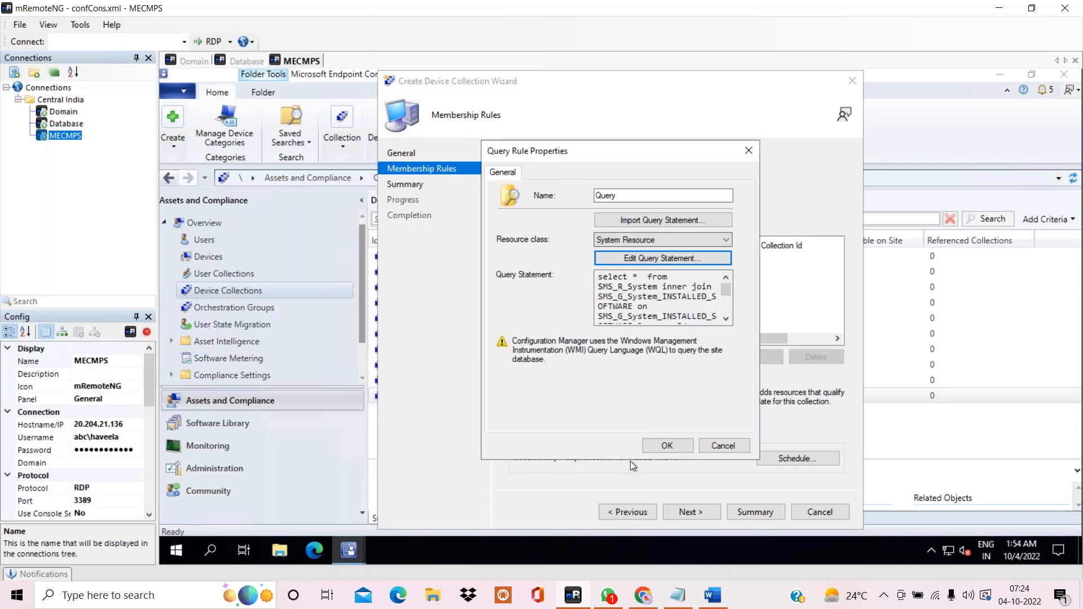
{"action": "left_click", "coordinate": [666, 445]}
{"action": "left_click", "coordinate": [676, 513]}
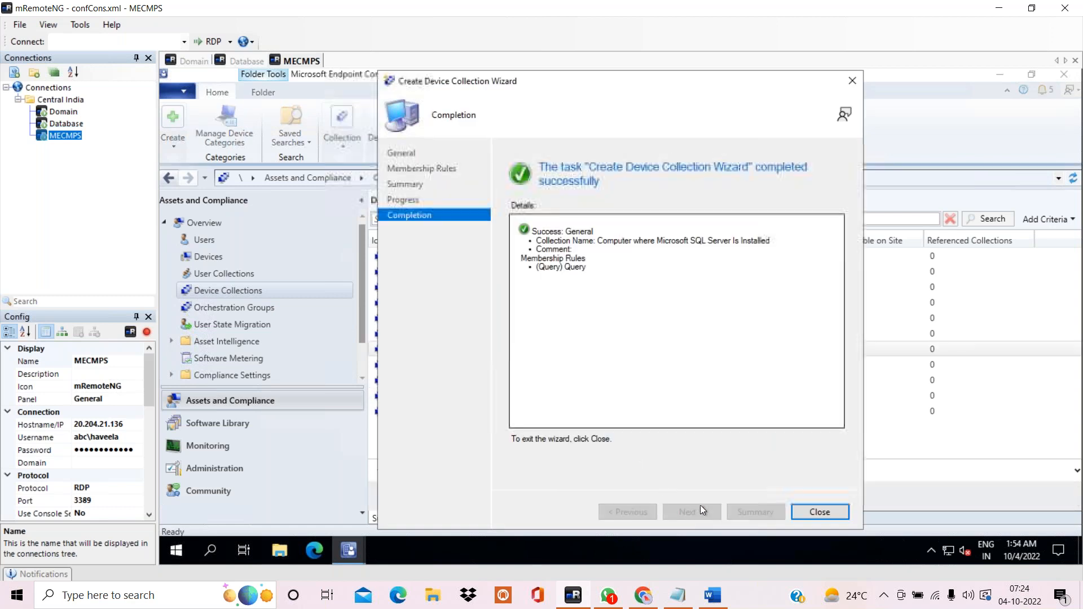
{"action": "left_click", "coordinate": [812, 510]}
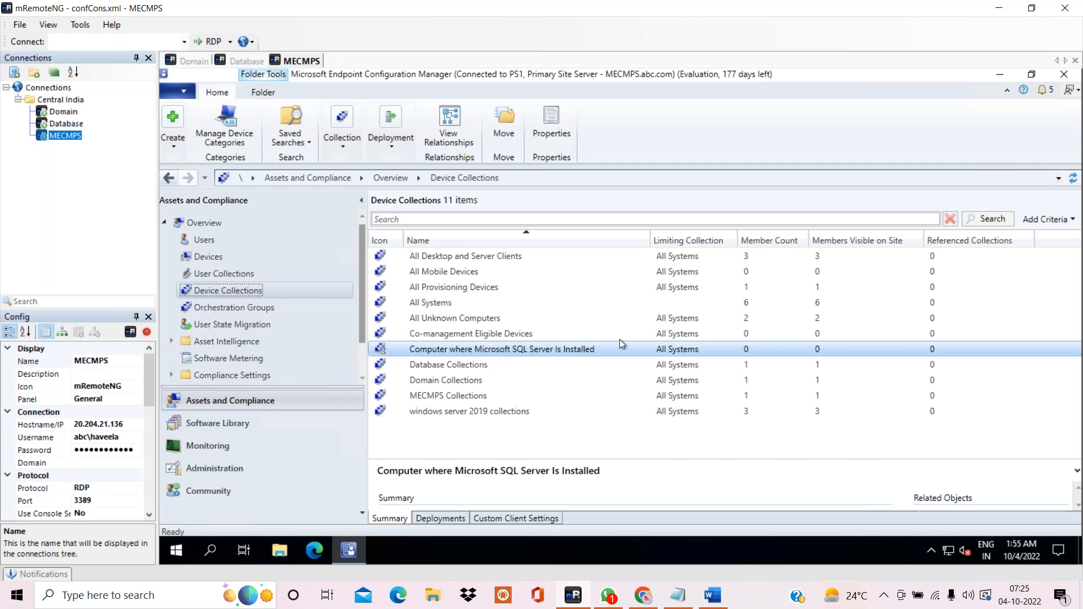
Refresh the Computer where Microsoft SQL Server Is Installed collection and show its members
{"action": "left_click", "coordinate": [632, 353]}
{"action": "right_click", "coordinate": [632, 353]}
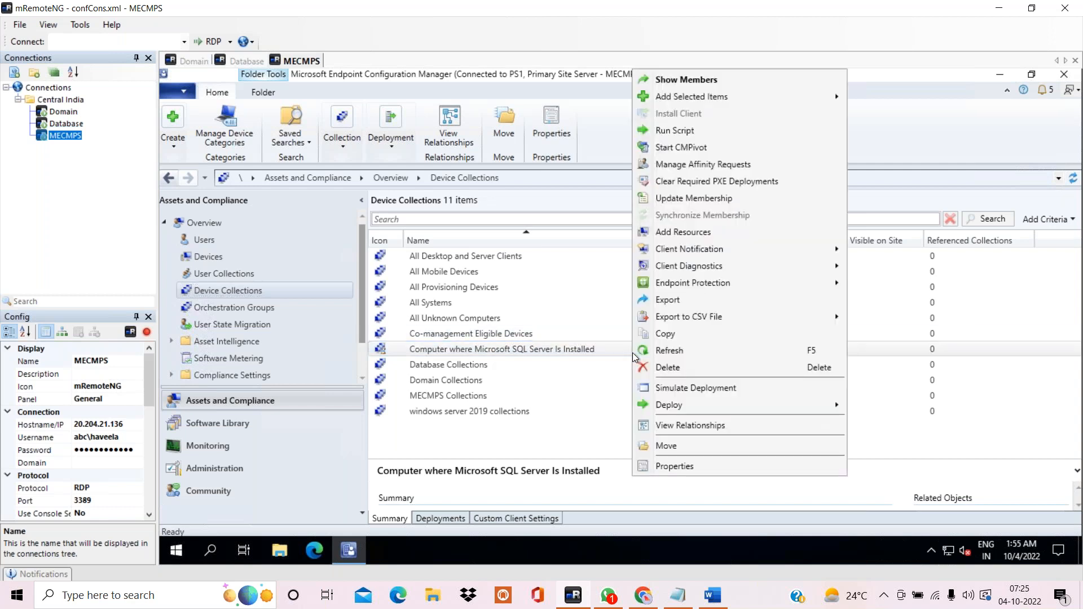
{"action": "left_click", "coordinate": [668, 352]}
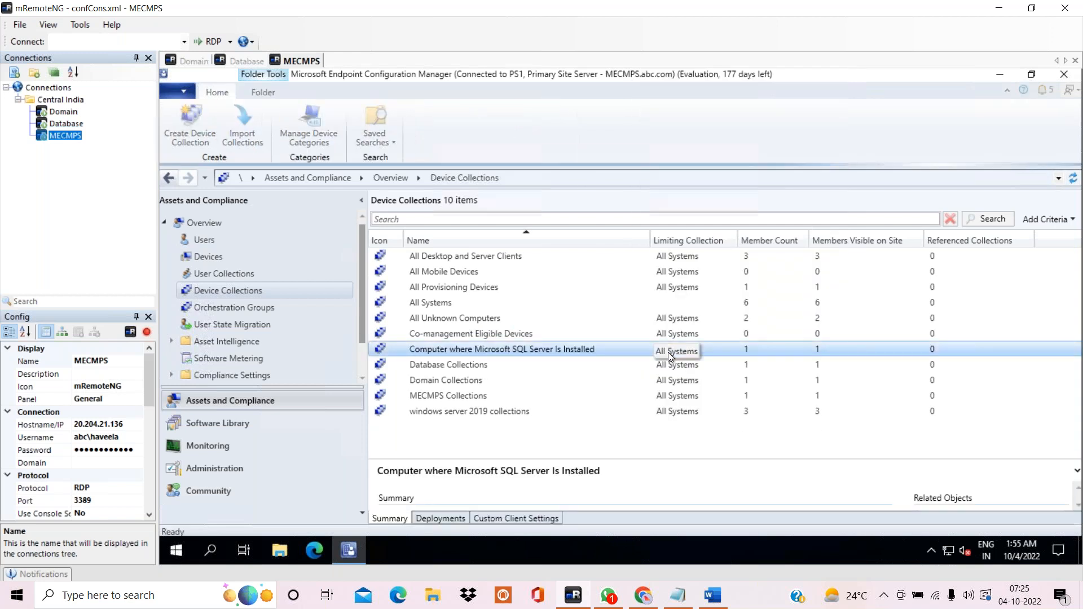
{"action": "right_click", "coordinate": [590, 349]}
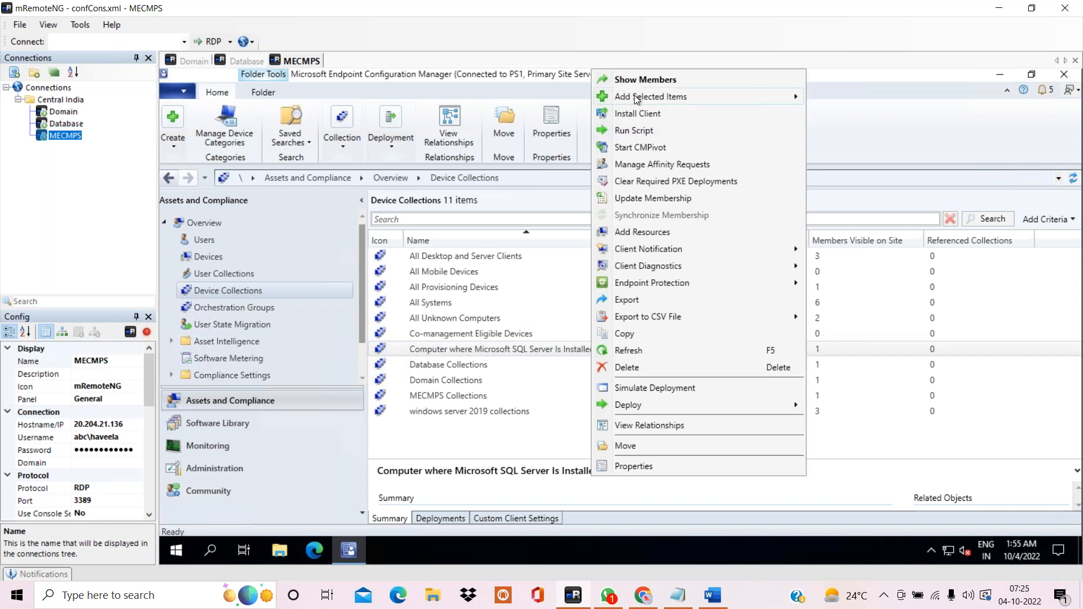
{"action": "left_click", "coordinate": [656, 80]}
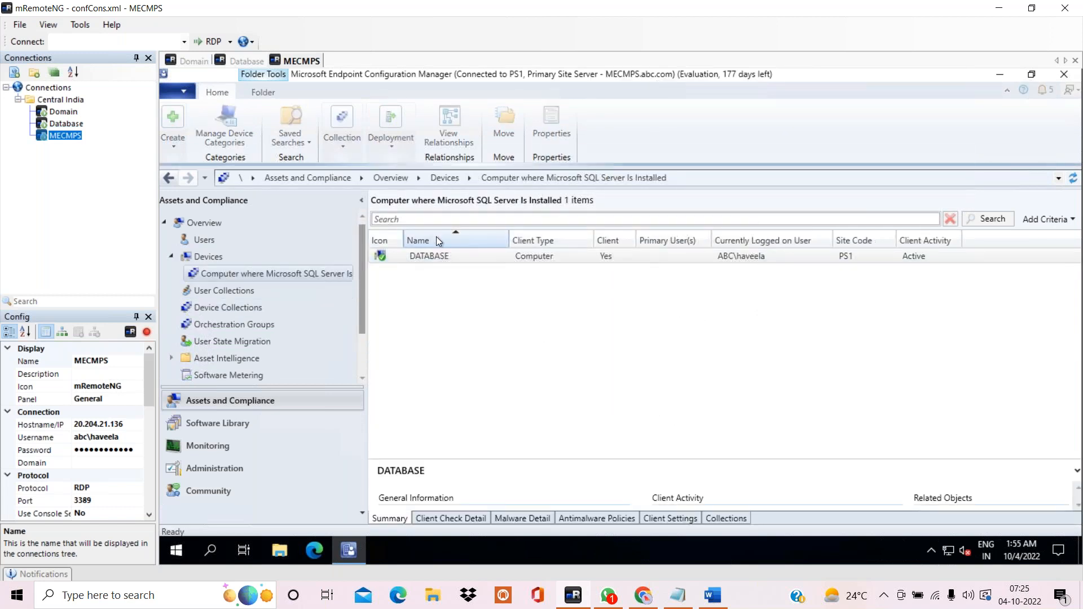
Close all temporary nodes, including the SQL Server collection's member view, under Devices
{"action": "left_click", "coordinate": [277, 274]}
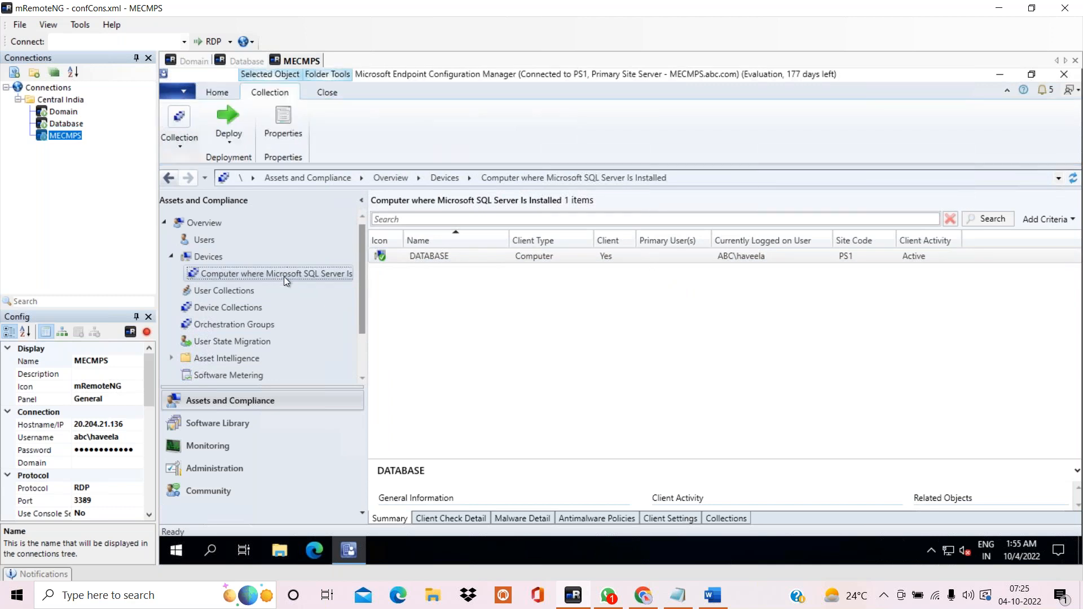
{"action": "right_click", "coordinate": [284, 277]}
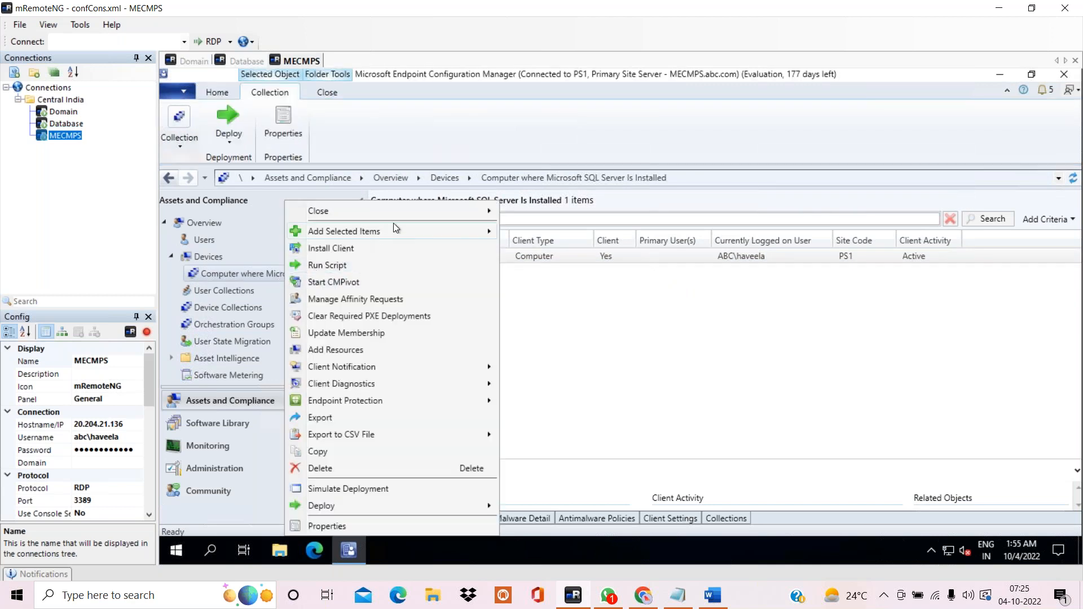
{"action": "mouse_move", "coordinate": [478, 211]}
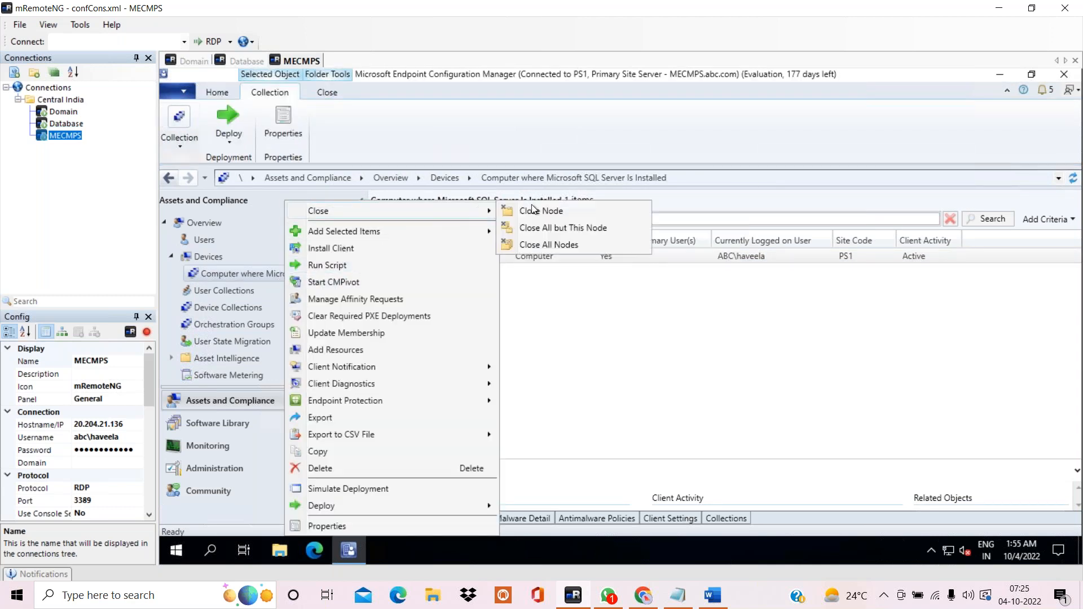
{"action": "left_click", "coordinate": [550, 245]}
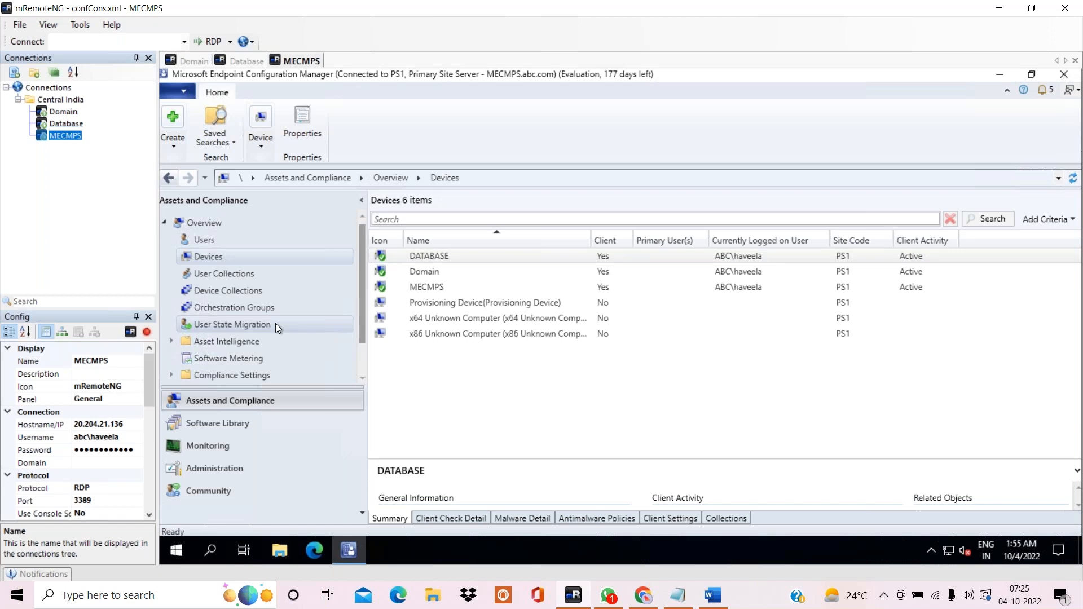
{"action": "scroll", "coordinate": [276, 323], "scroll_direction": "down", "scroll_amount": 1}
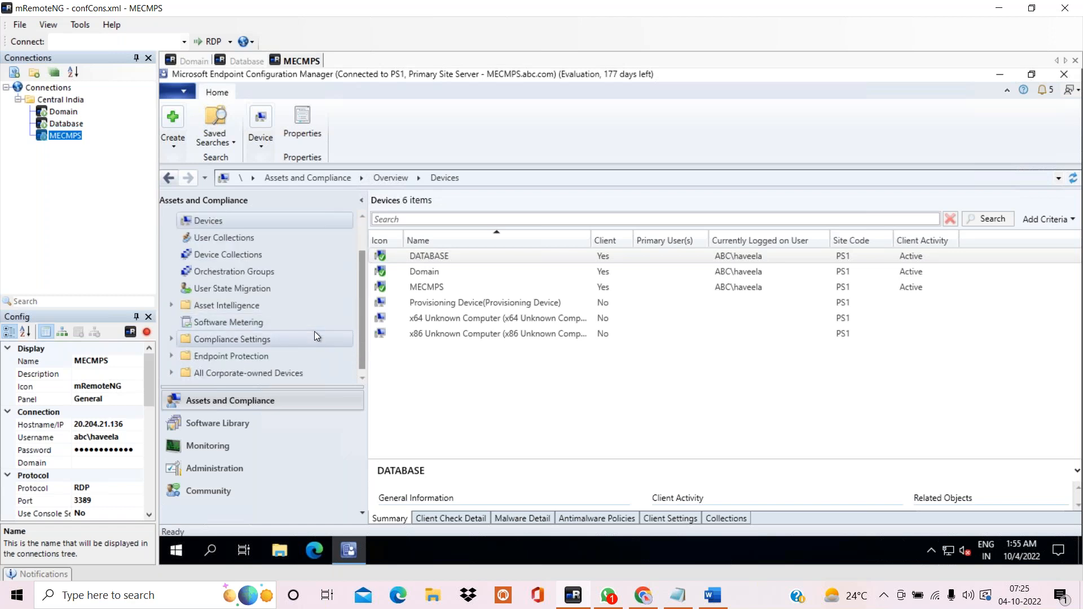
{"action": "scroll", "coordinate": [315, 337], "scroll_direction": "up", "scroll_amount": 1}
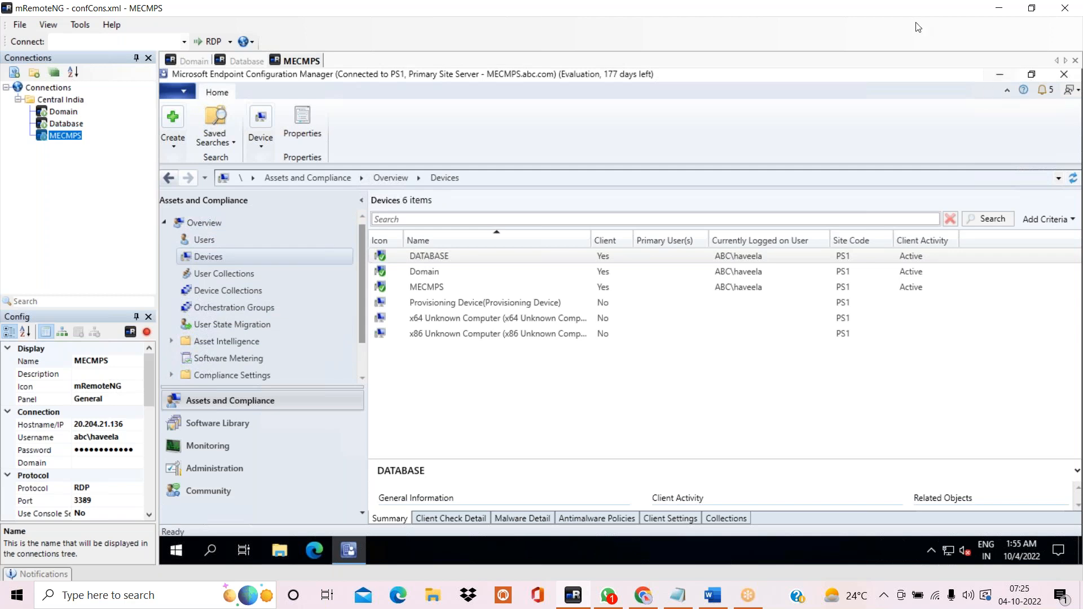
Return to the Device Collections list and review the windows server 2019 and SQL Server collections
{"action": "left_click", "coordinate": [232, 309]}
{"action": "left_click", "coordinate": [234, 291]}
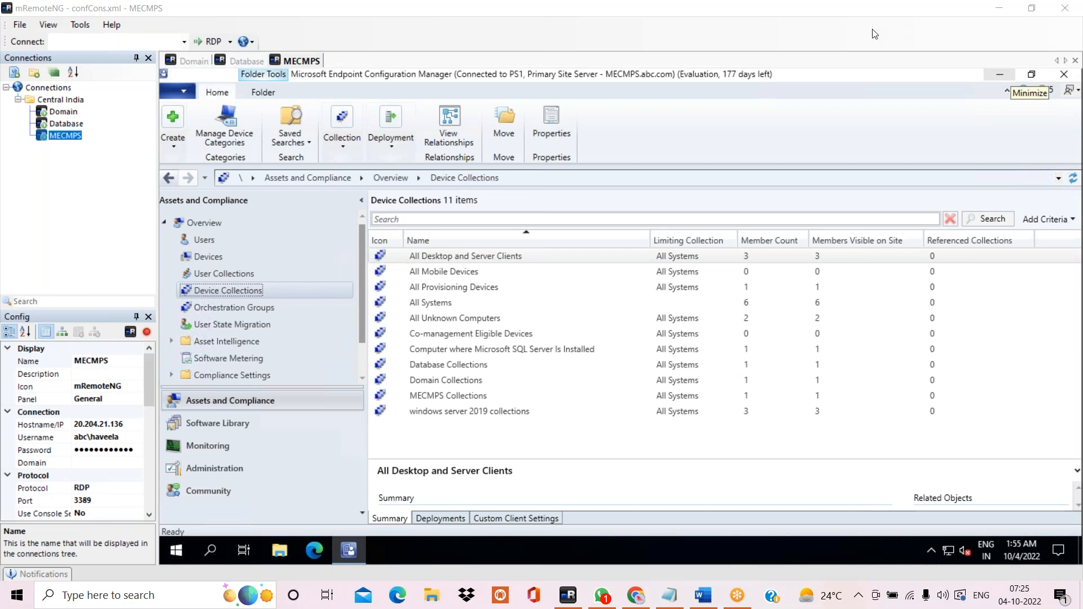
{"action": "left_click", "coordinate": [426, 411]}
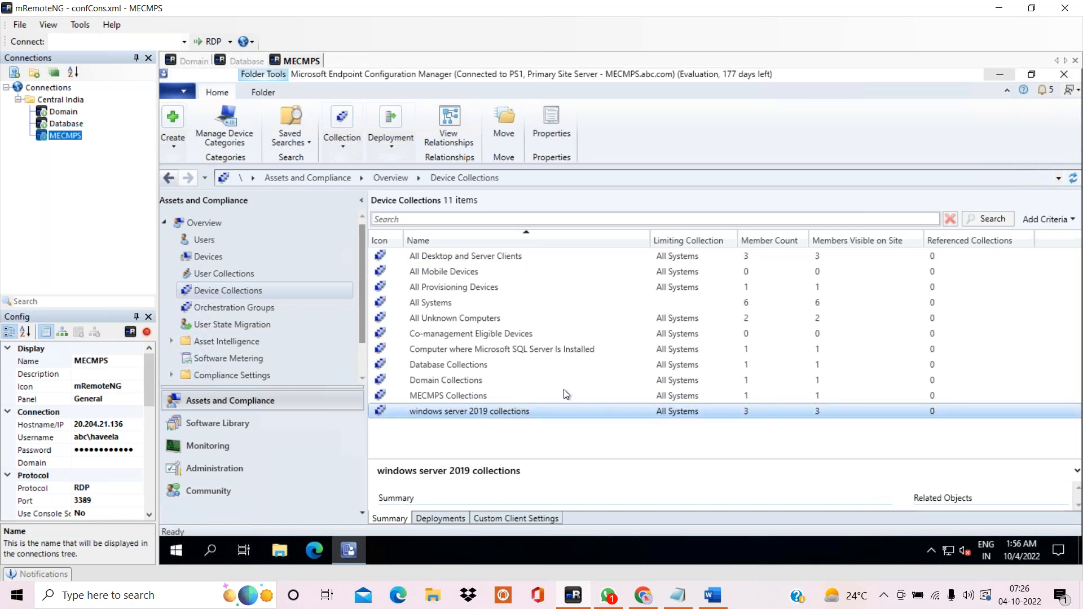
{"action": "left_click", "coordinate": [447, 349]}
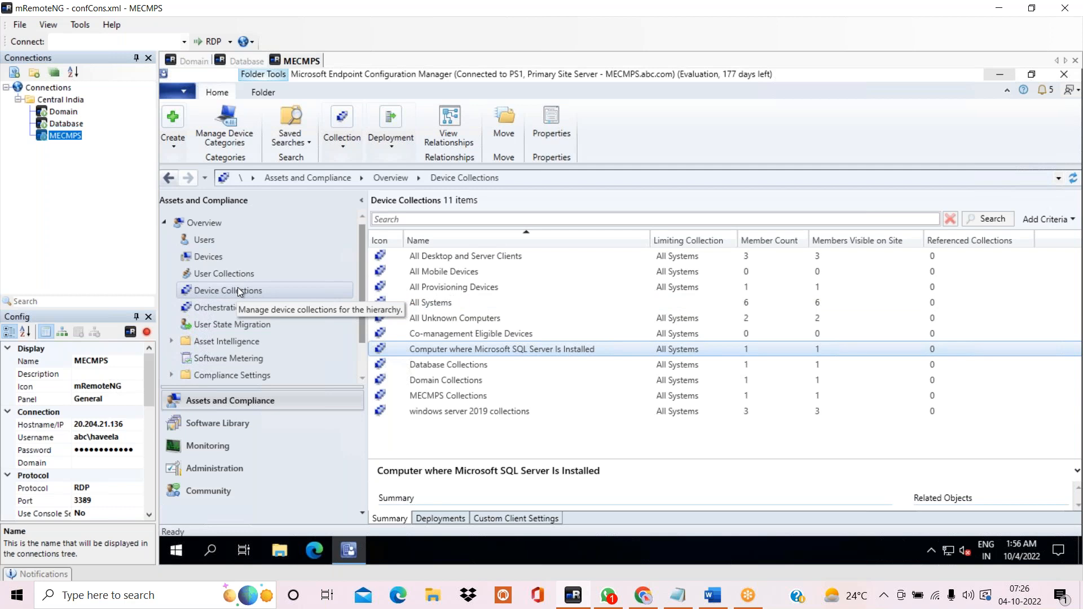
Start a new device collection named Include Collections, limited to All Systems, and proceed to its membership rules
{"action": "right_click", "coordinate": [262, 289]}
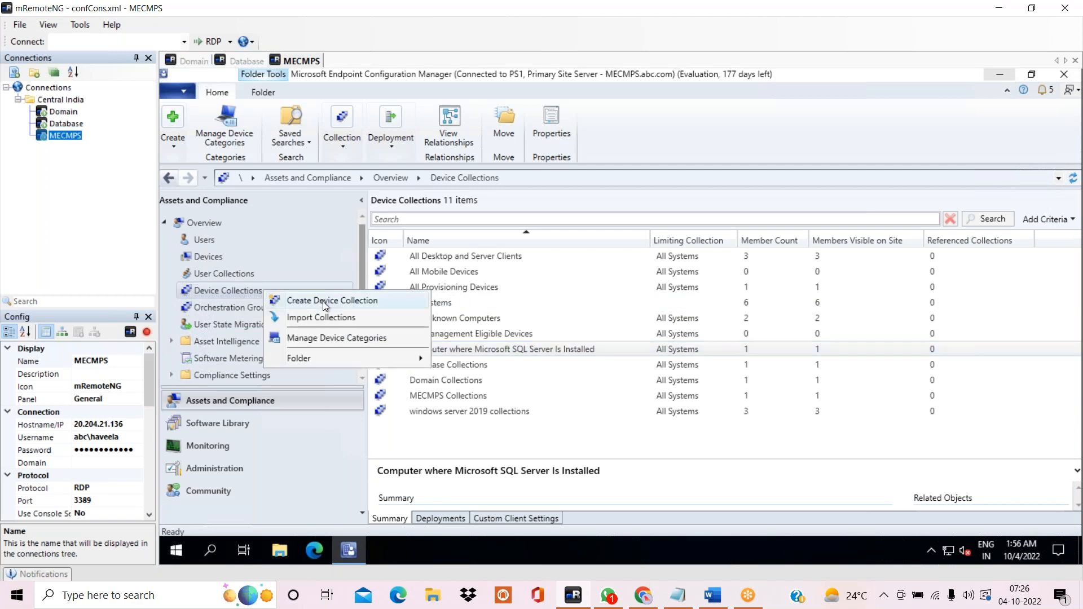
{"action": "left_click", "coordinate": [322, 301]}
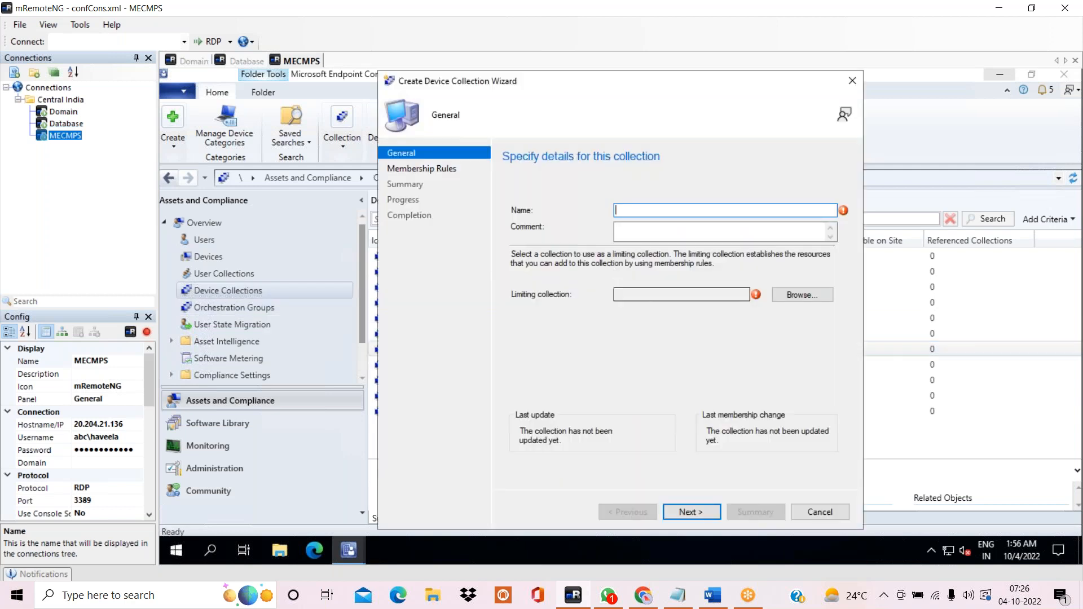
{"action": "type", "text": "Include Collection"}
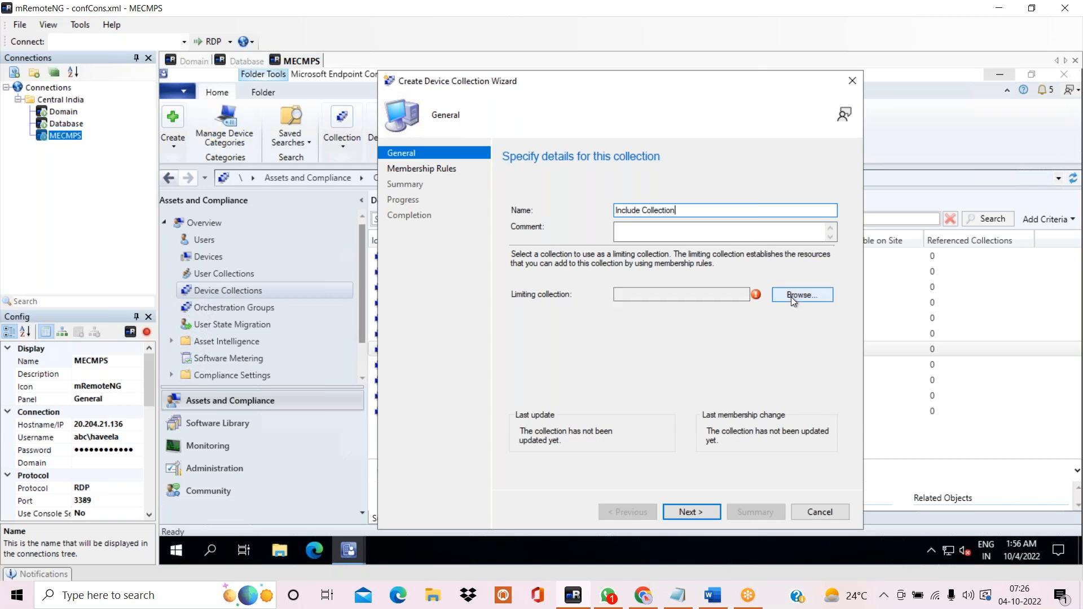
{"action": "type", "text": "s"}
{"action": "left_click", "coordinate": [795, 296]}
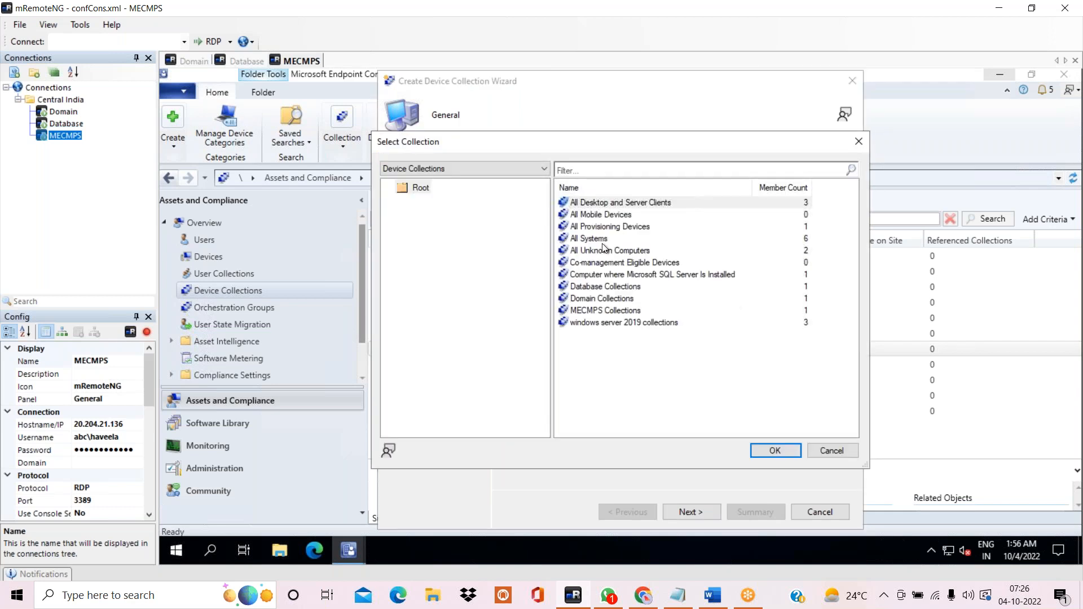
{"action": "left_click", "coordinate": [603, 239]}
{"action": "left_click", "coordinate": [776, 450]}
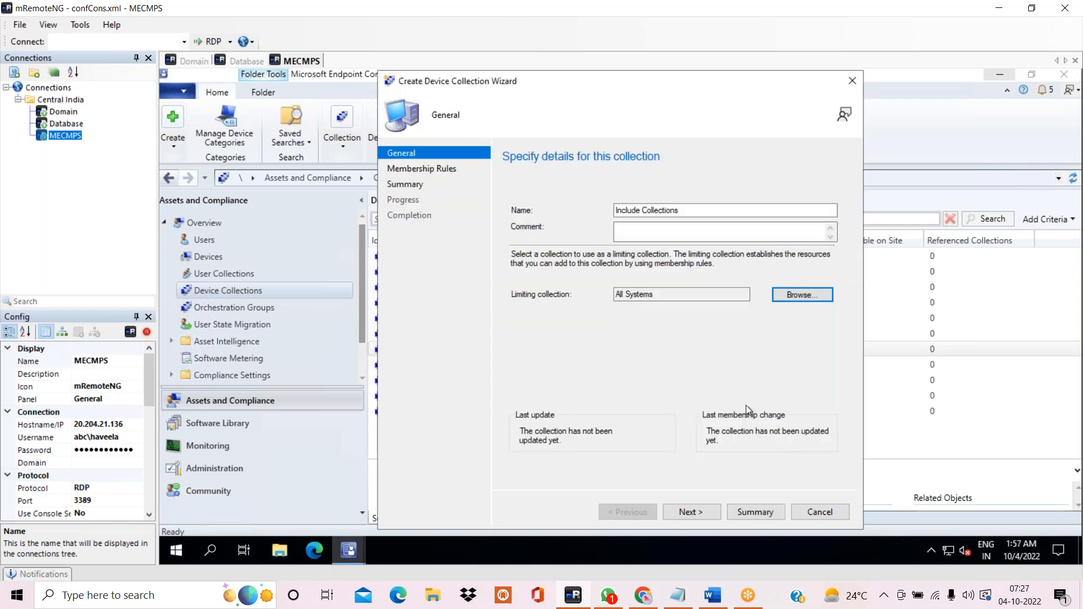
{"action": "left_click", "coordinate": [708, 511]}
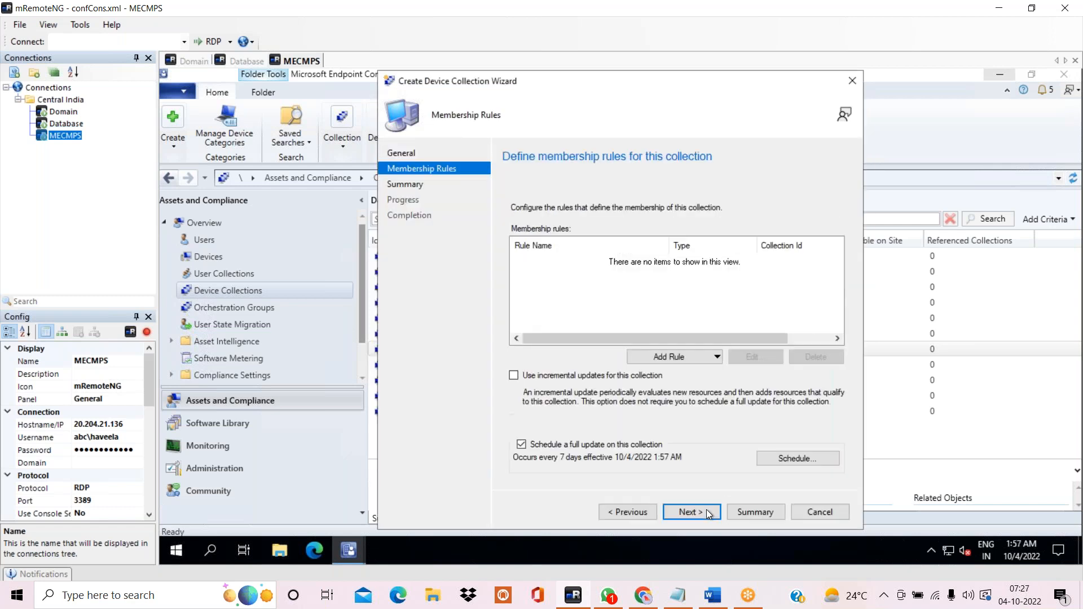
Add include rules for Database Collections, Domain Collections and MECMPS Collections to the new collection
{"action": "left_click", "coordinate": [717, 359]}
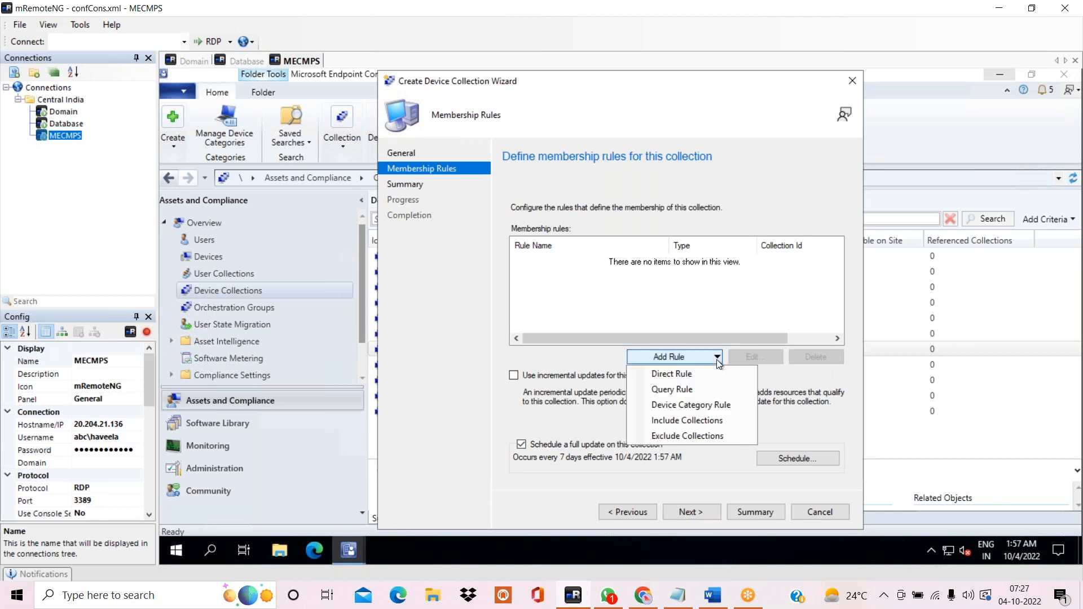
{"action": "left_click", "coordinate": [706, 421]}
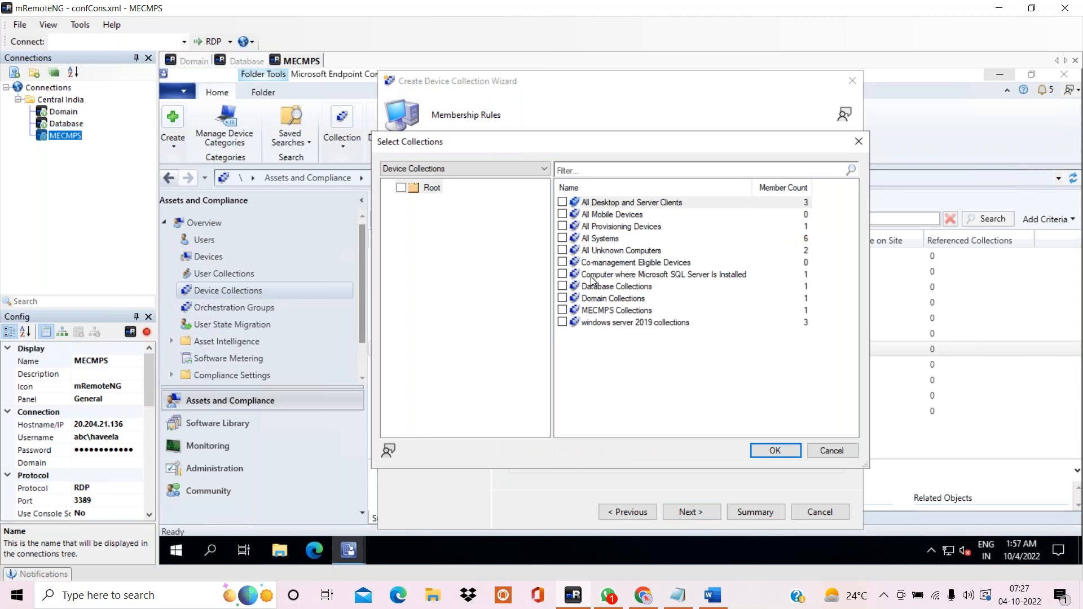
{"action": "left_click", "coordinate": [563, 287]}
{"action": "left_click", "coordinate": [563, 298]}
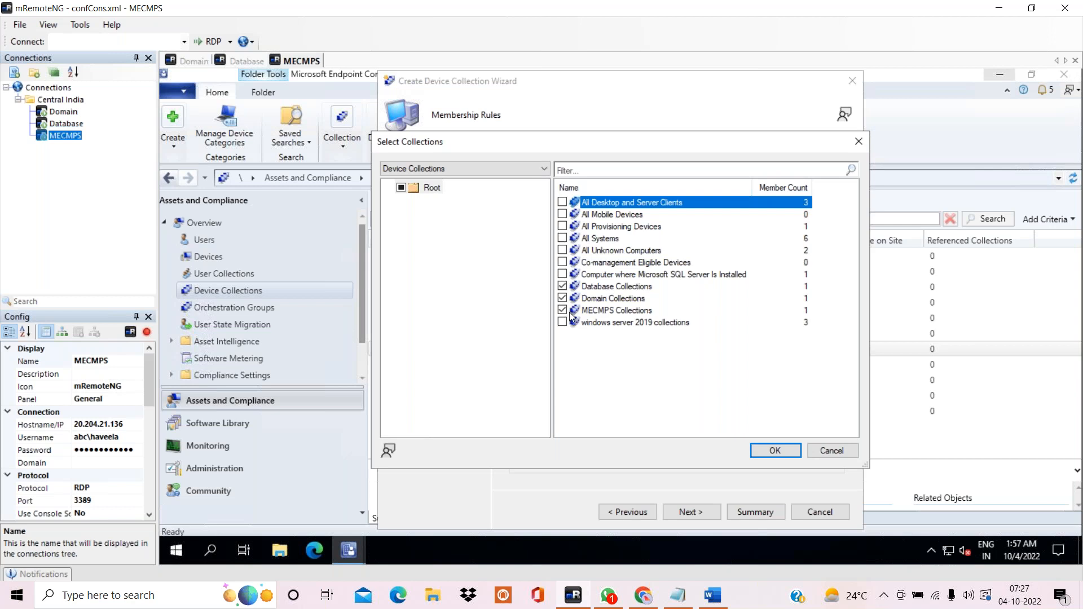
{"action": "left_click", "coordinate": [650, 291]}
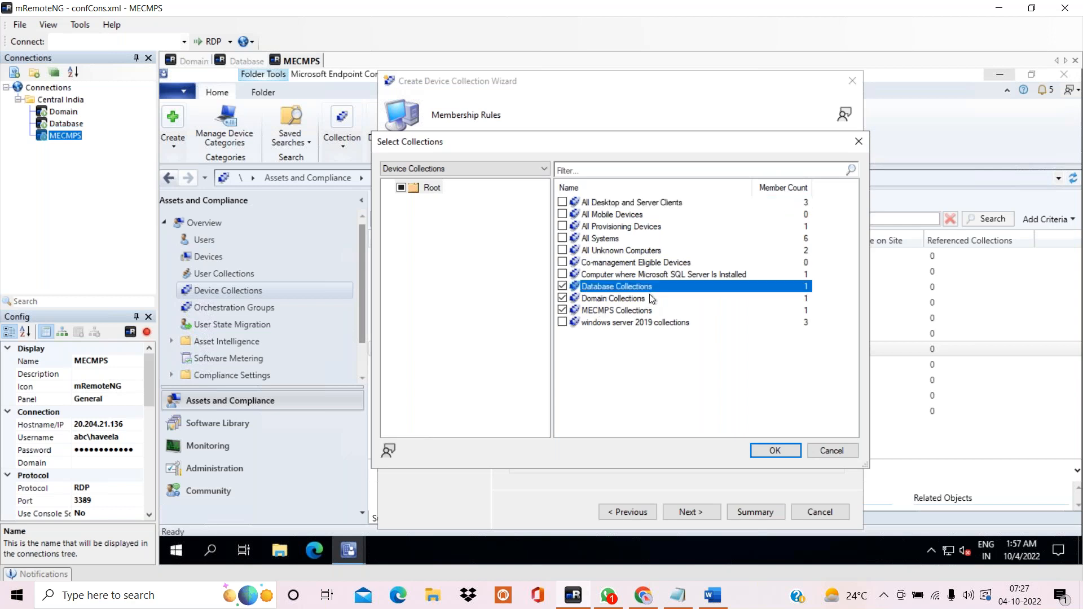
{"action": "left_click", "coordinate": [645, 299]}
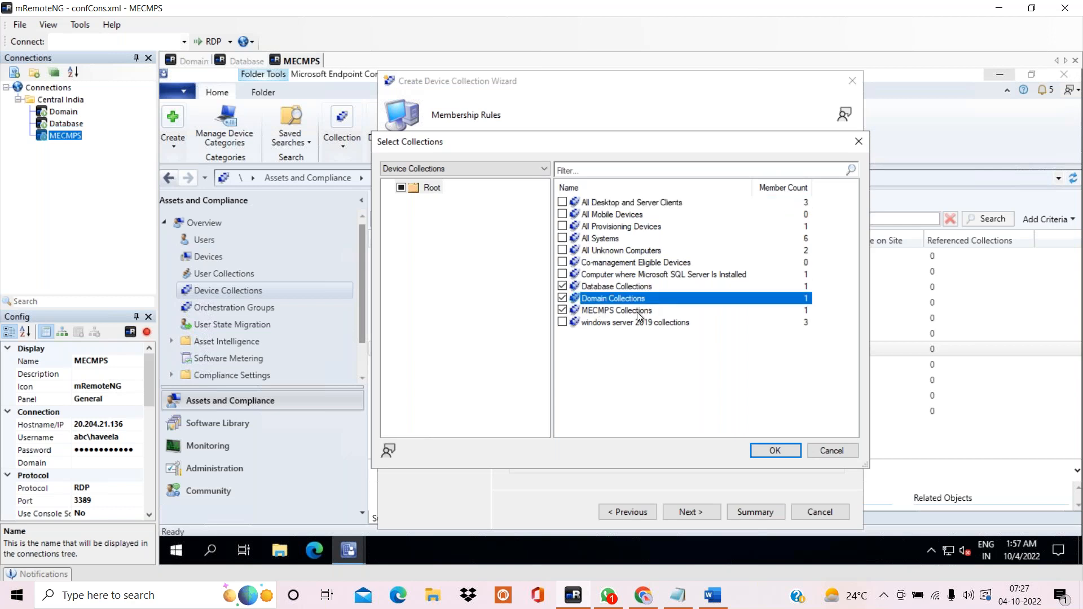
{"action": "left_click", "coordinate": [639, 311]}
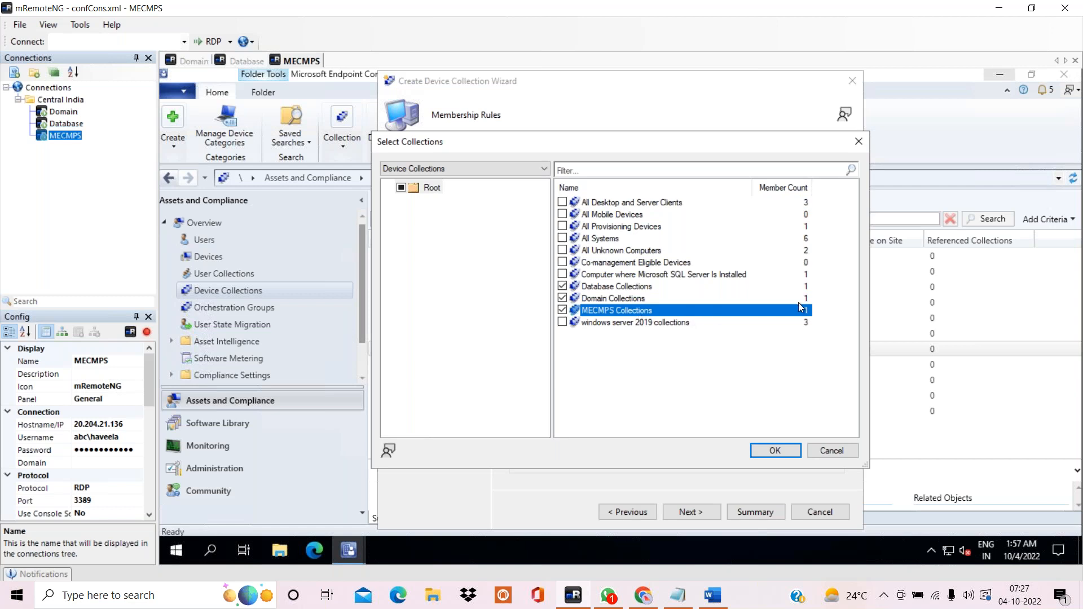
{"action": "left_click", "coordinate": [783, 452]}
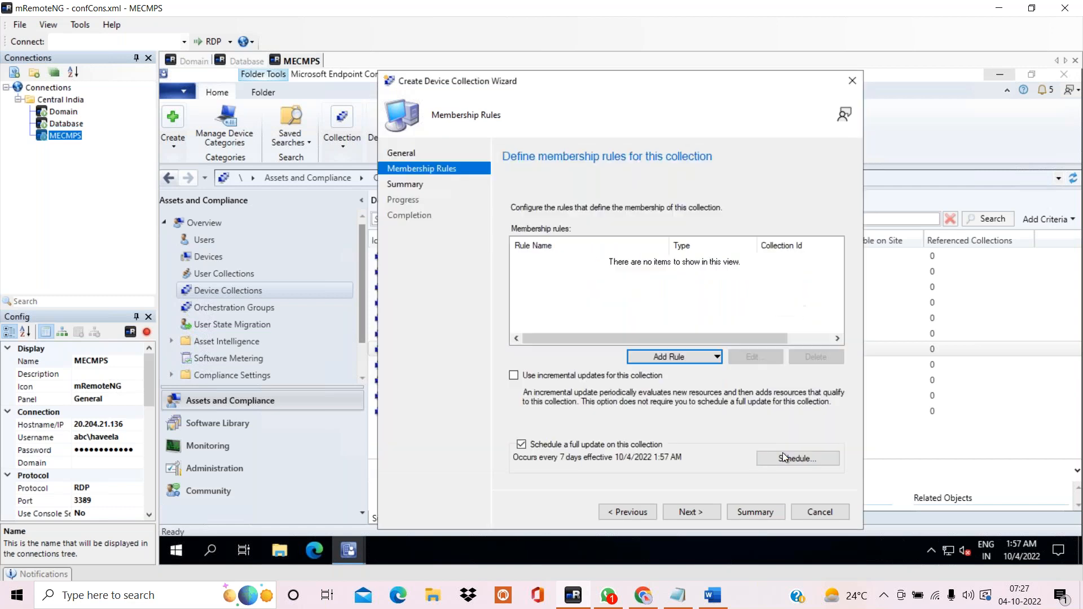
Complete the wizard to create the Include Collections device collection
{"action": "left_click", "coordinate": [675, 515]}
{"action": "left_click", "coordinate": [675, 516]}
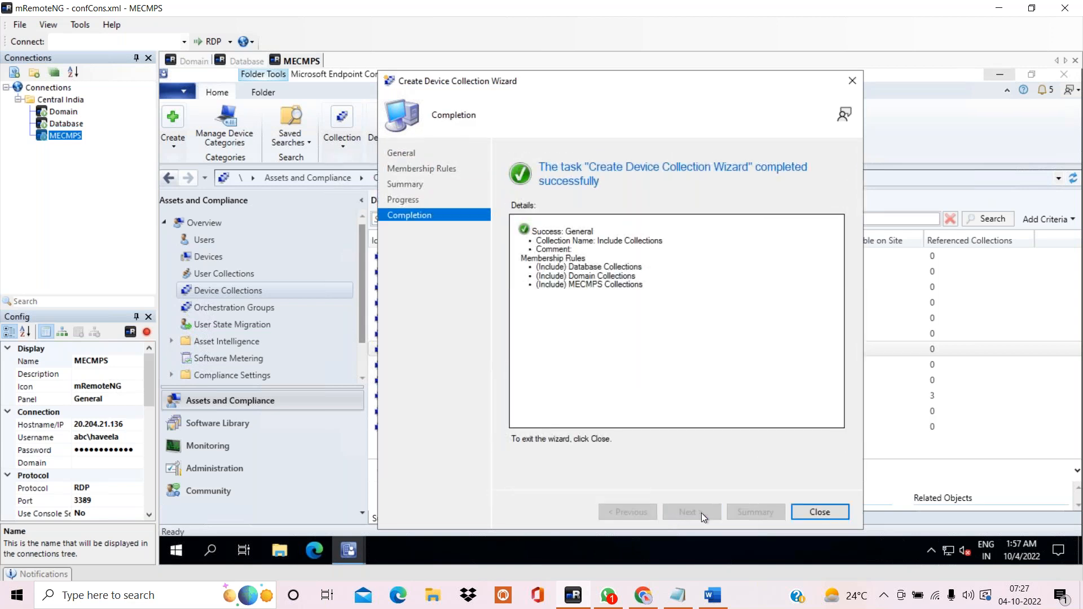
{"action": "left_click", "coordinate": [805, 514]}
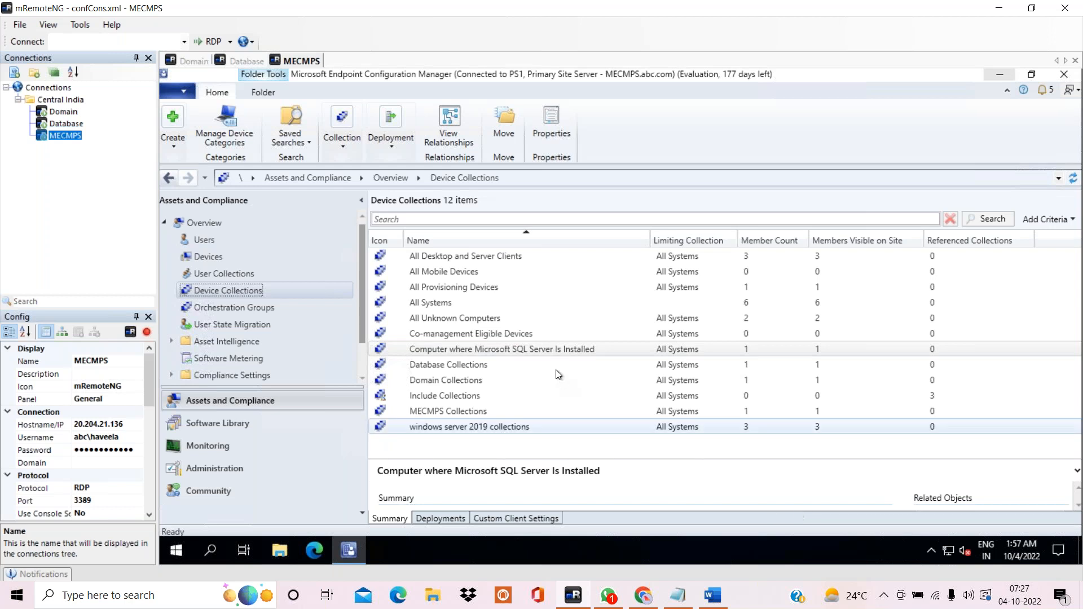
Refresh the Include Collections entry in the device collections list and check its member count
{"action": "left_click", "coordinate": [445, 396]}
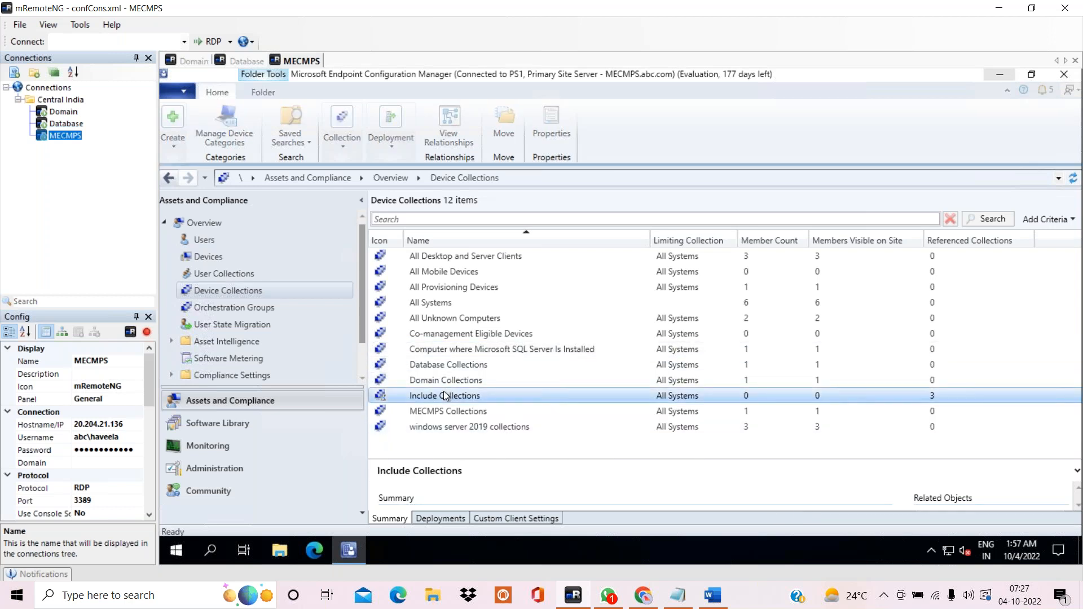
{"action": "right_click", "coordinate": [445, 396]}
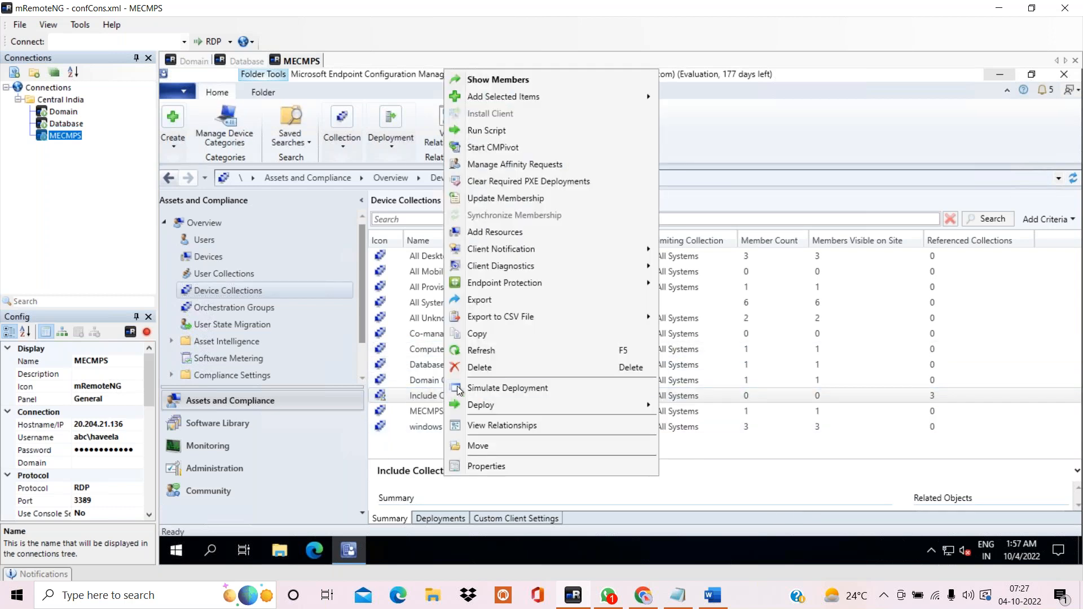
{"action": "left_click", "coordinate": [479, 349]}
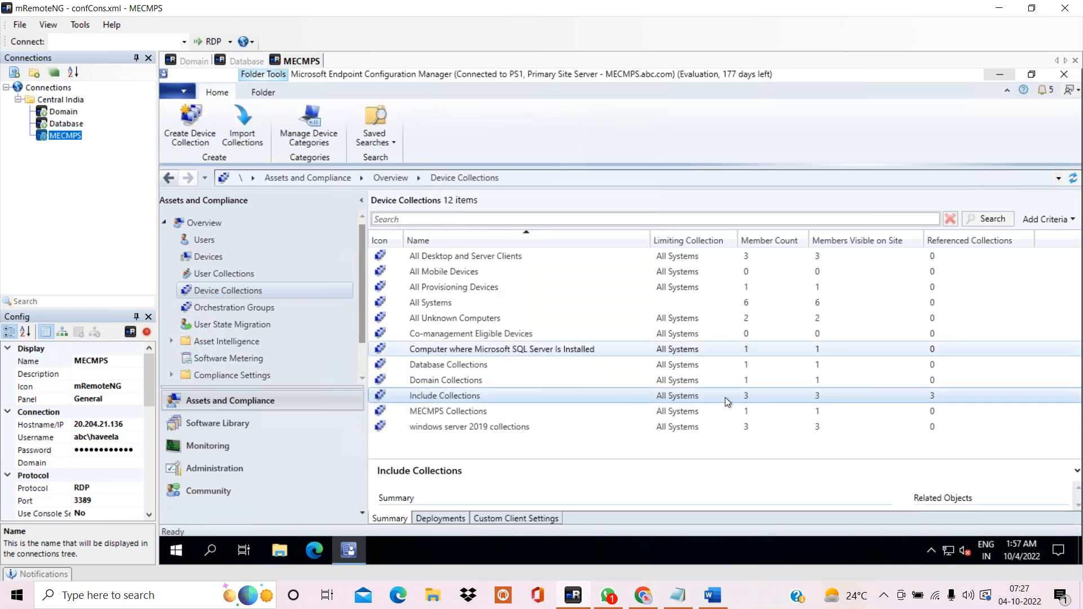
{"action": "left_click", "coordinate": [752, 400]}
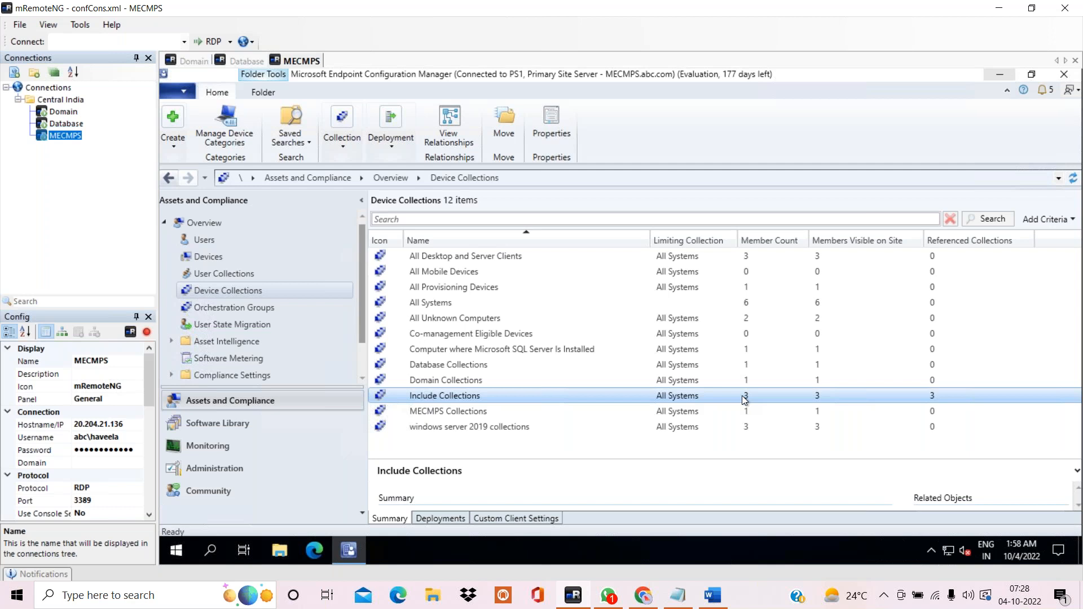
Start a new device collection and name it Exclude Collections
{"action": "right_click", "coordinate": [559, 398]}
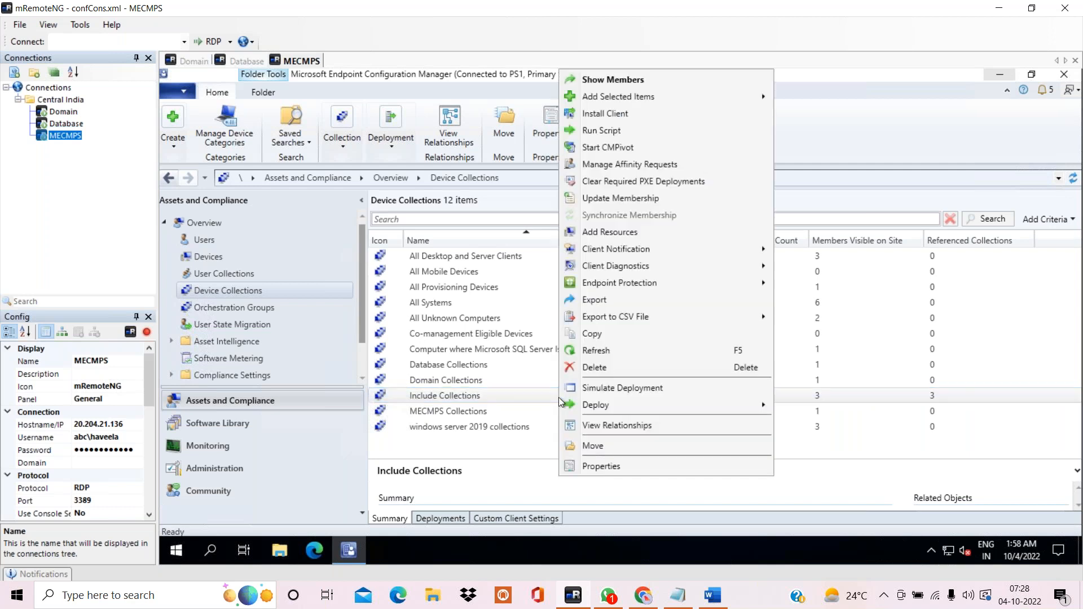
{"action": "left_click", "coordinate": [257, 292]}
{"action": "right_click", "coordinate": [254, 291]}
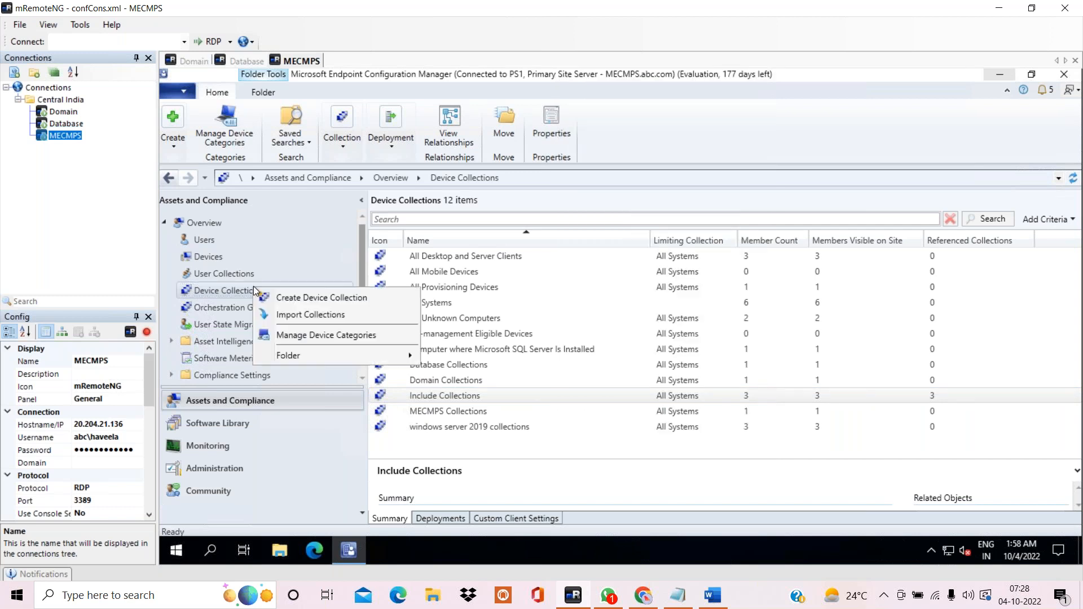
{"action": "left_click", "coordinate": [314, 294]}
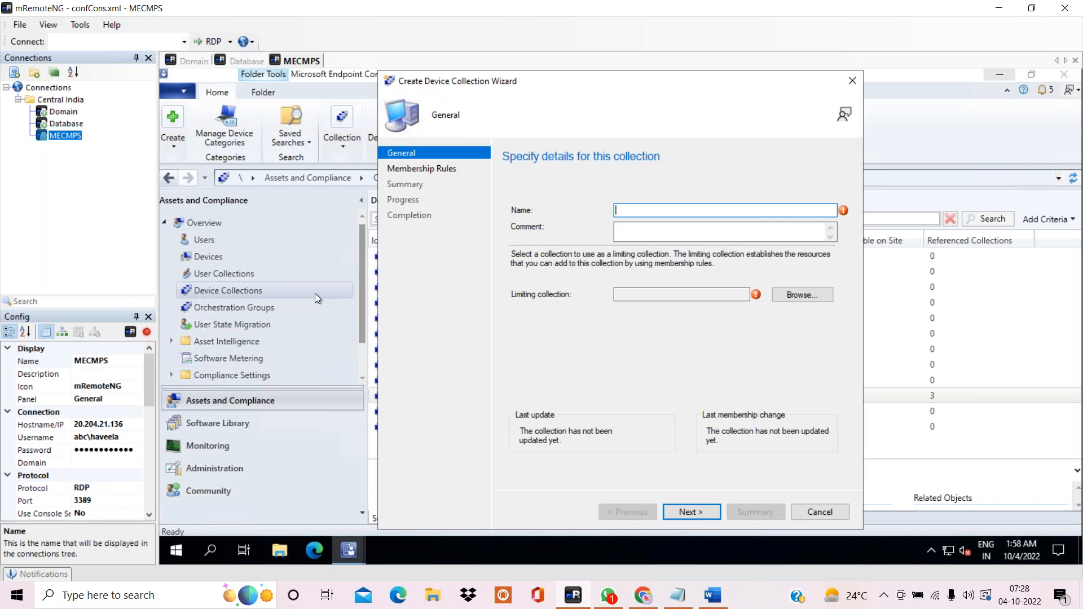
{"action": "type", "text": "exclude Collec"}
{"action": "type", "text": "tions"}
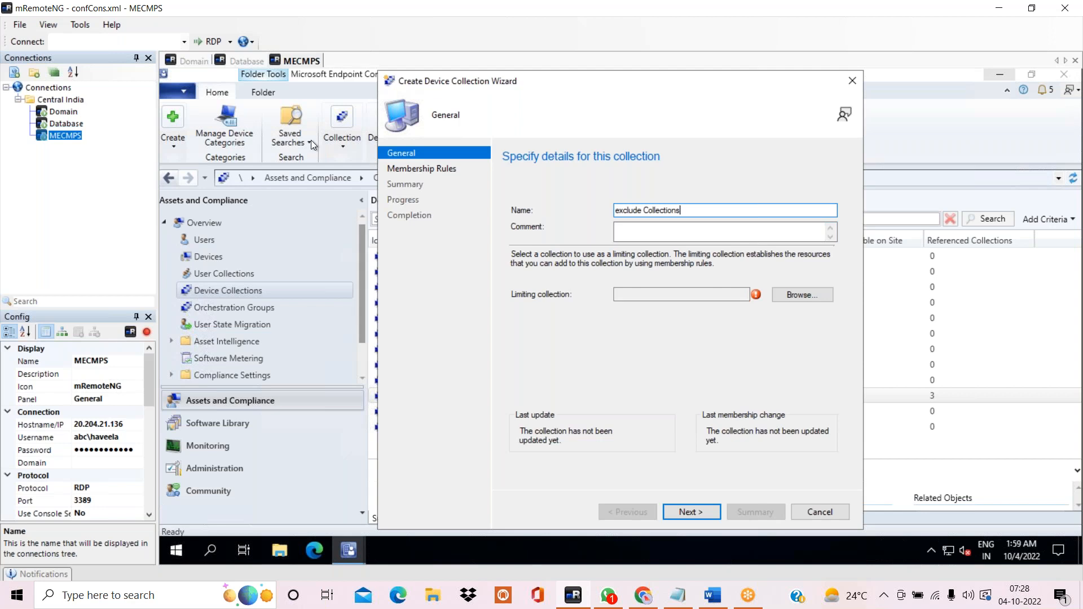
{"action": "left_click", "coordinate": [618, 213]}
{"action": "key", "text": "Right"}
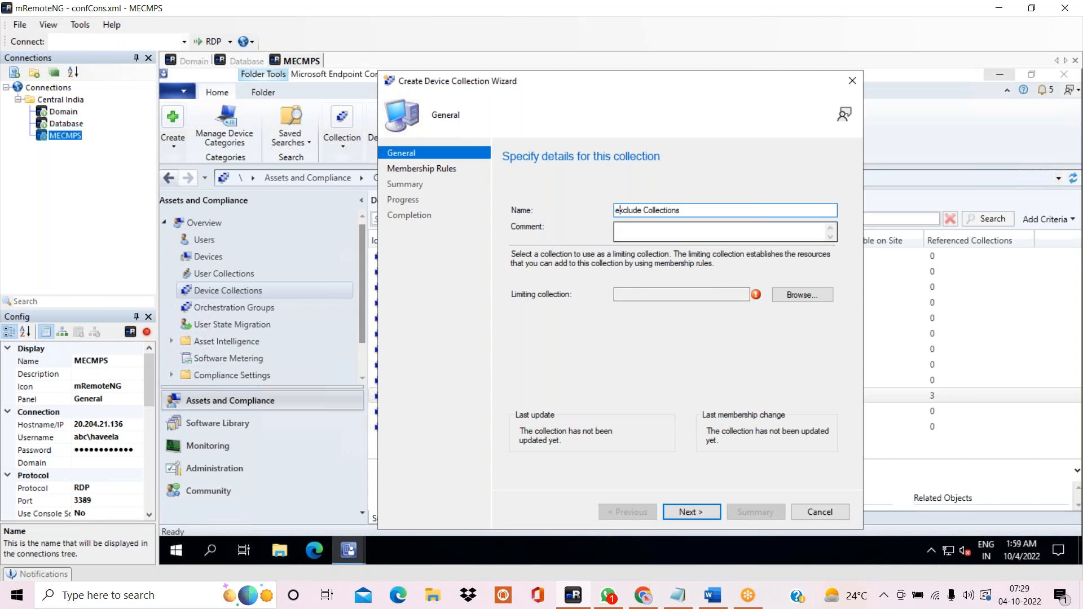
{"action": "key", "text": "BackSpace"}
{"action": "type", "text": "E"}
Limit the new collection to All Systems and proceed to its membership rules
{"action": "left_click", "coordinate": [797, 297]}
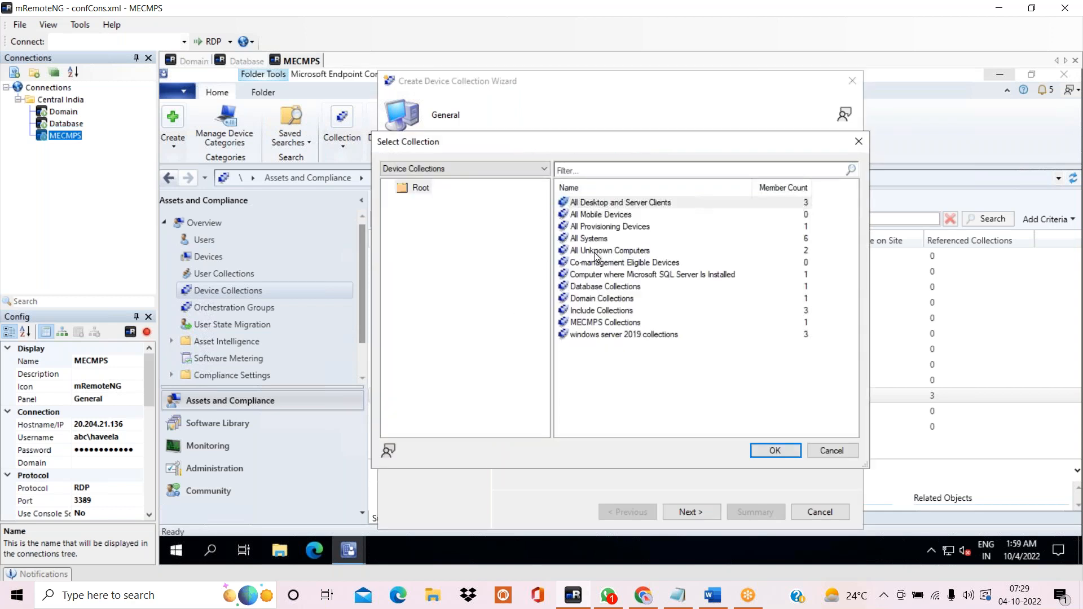
{"action": "left_click", "coordinate": [588, 239]}
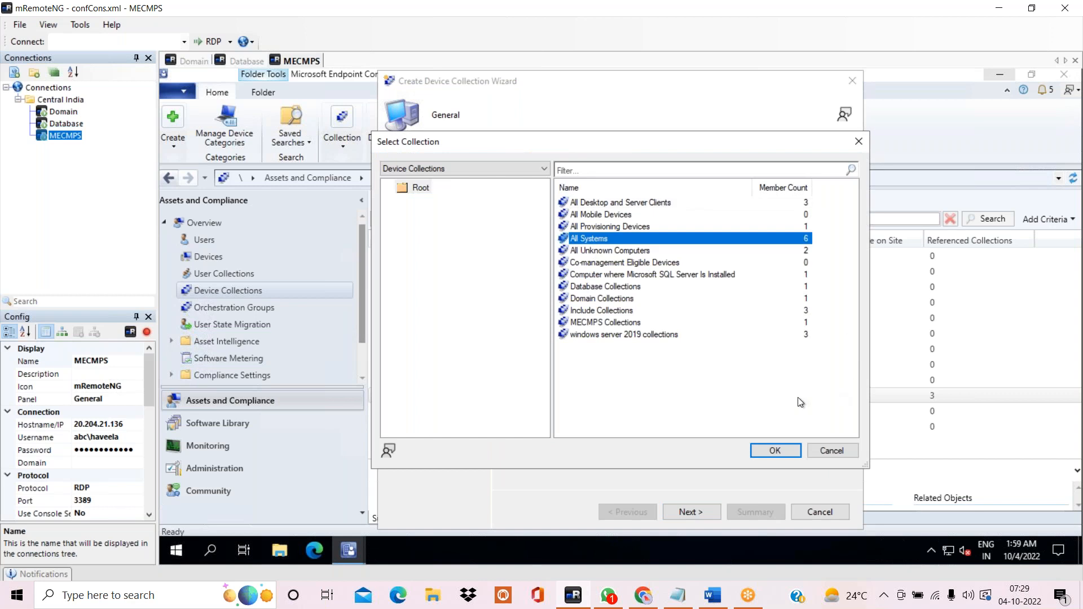
{"action": "left_click", "coordinate": [774, 452]}
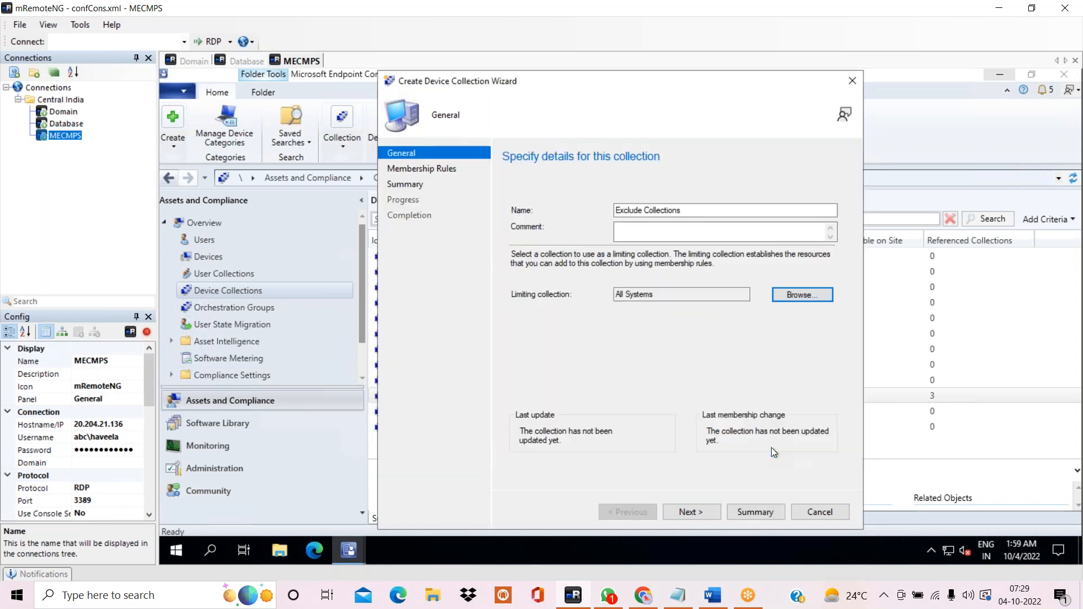
{"action": "left_click", "coordinate": [705, 509]}
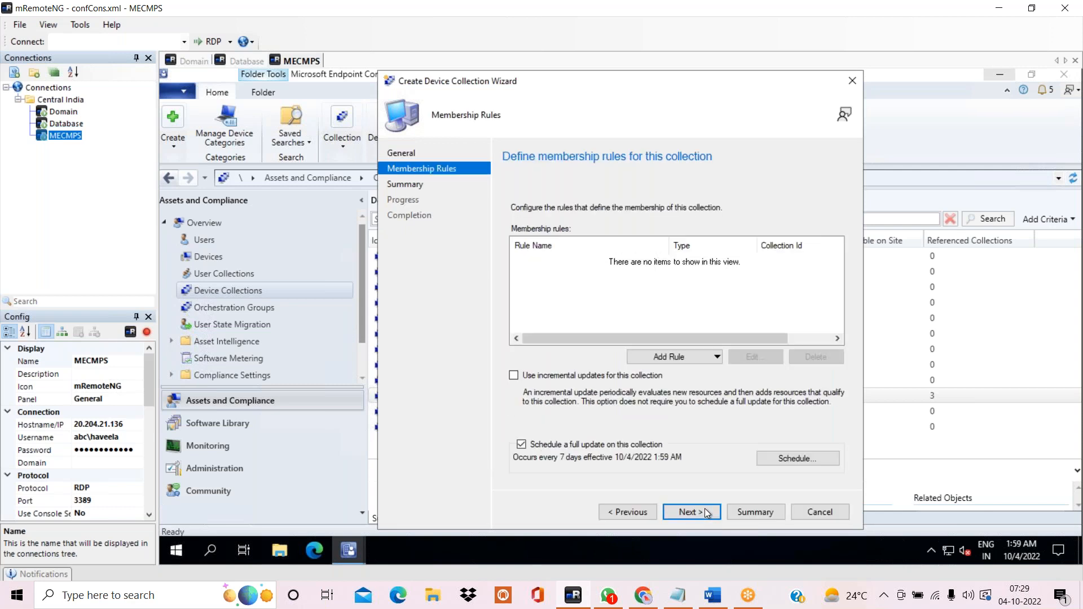
{"action": "left_click", "coordinate": [717, 357]}
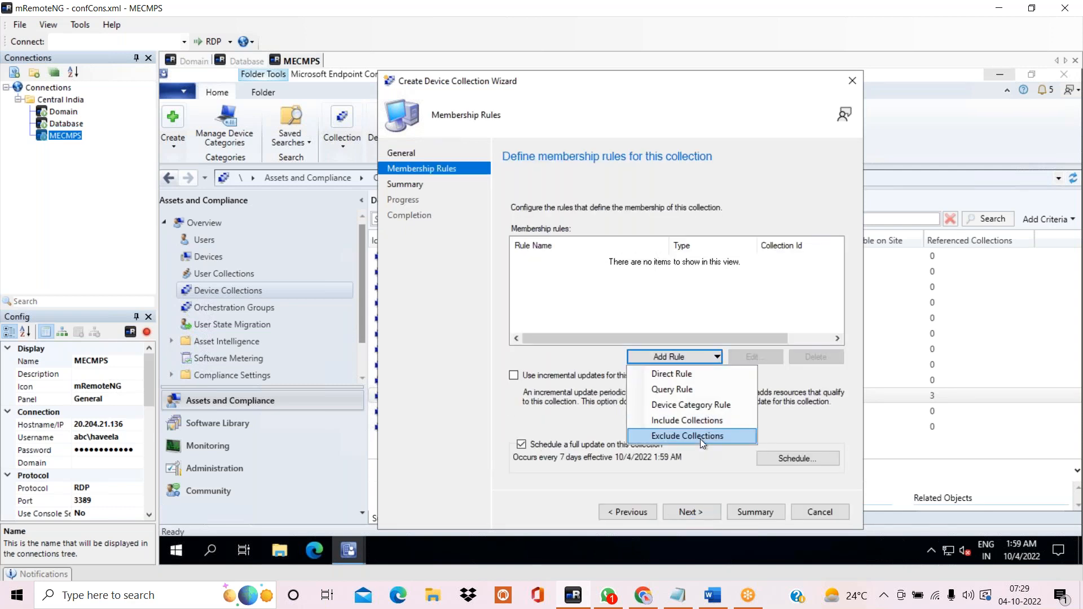
{"action": "left_click", "coordinate": [700, 439]}
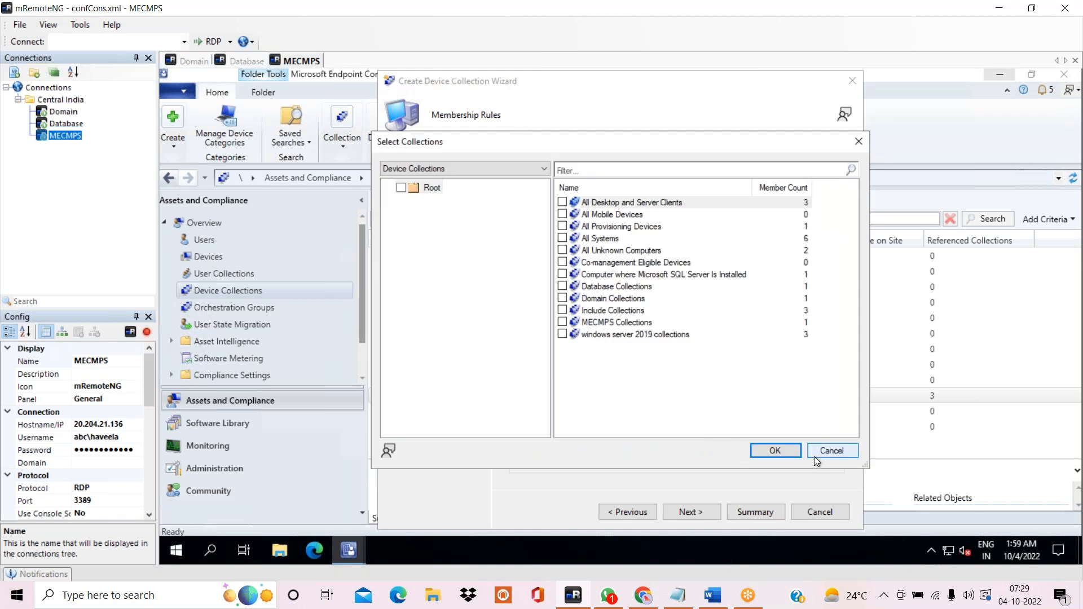
{"action": "left_click", "coordinate": [828, 452]}
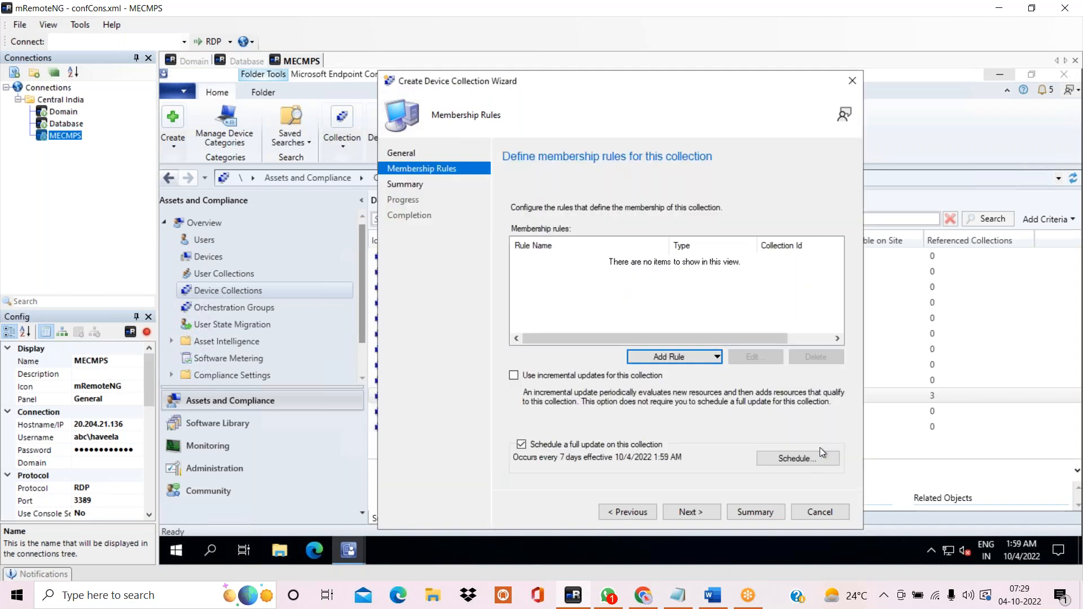
Start a direct membership rule and search System Resource by Name with the wildcard value %
{"action": "left_click", "coordinate": [707, 356]}
{"action": "left_click", "coordinate": [685, 375]}
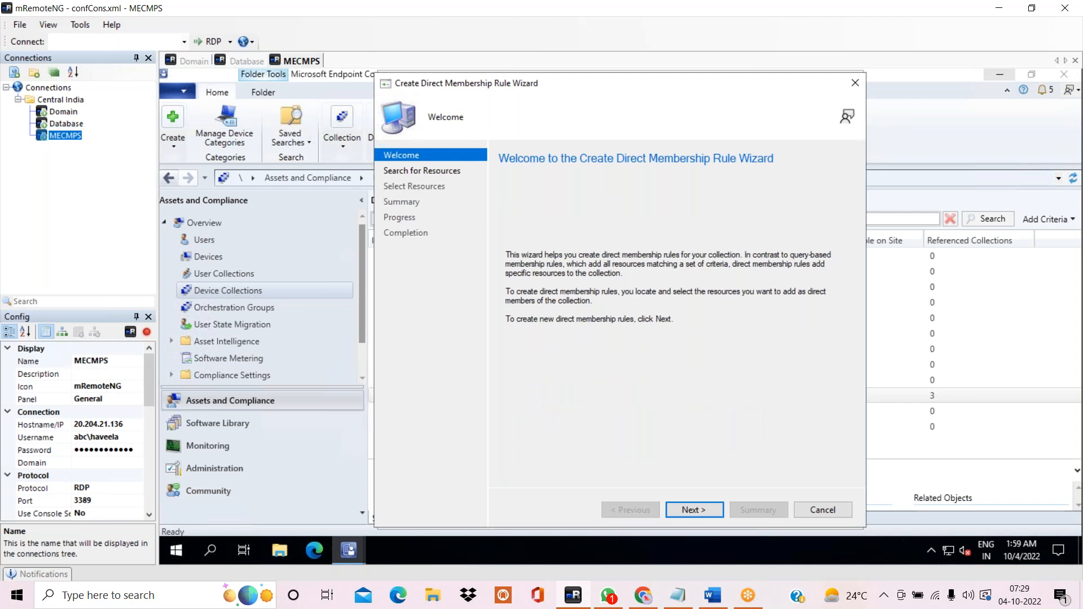
{"action": "left_click", "coordinate": [692, 509]}
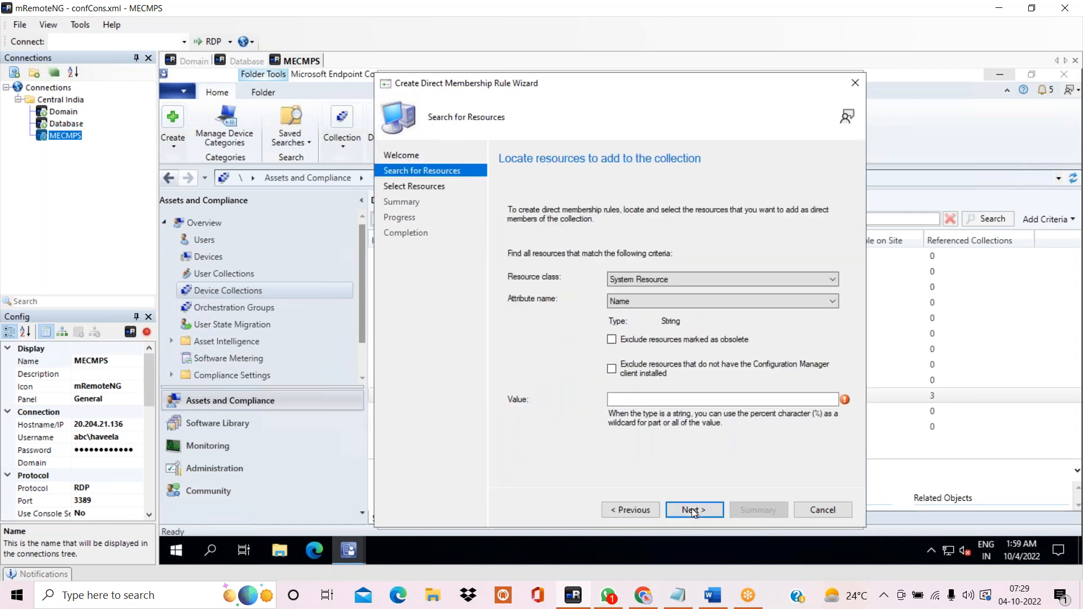
{"action": "left_click", "coordinate": [765, 401]}
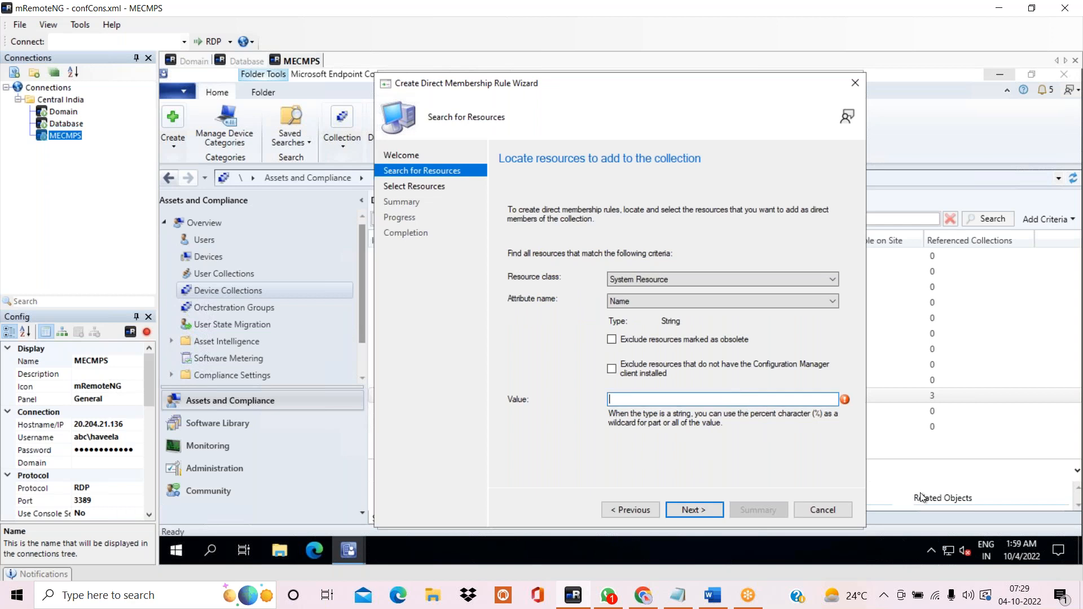
{"action": "type", "text": "%"}
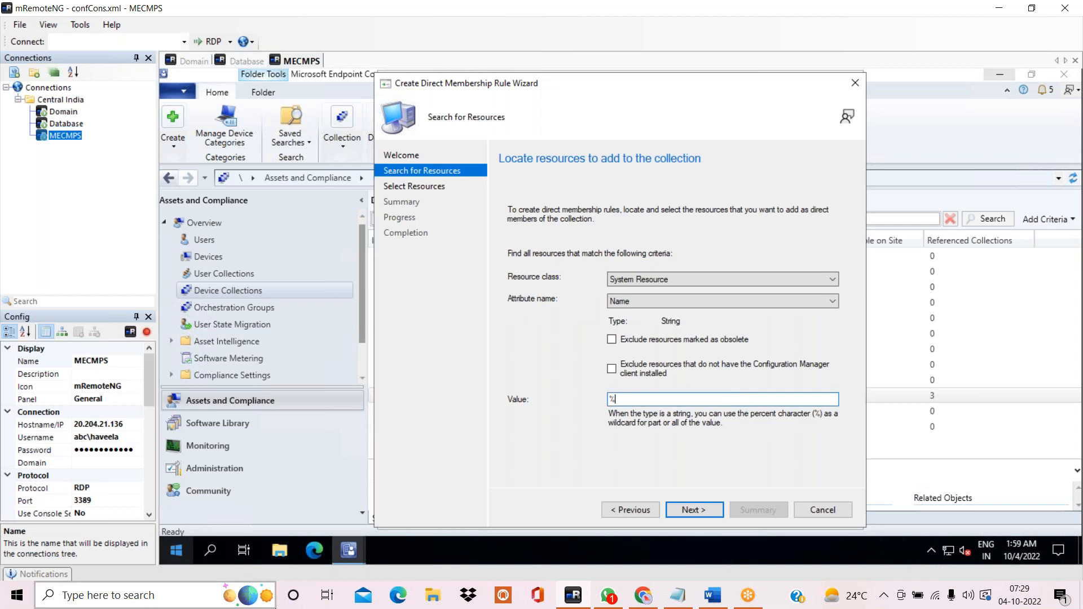
{"action": "left_click", "coordinate": [690, 512]}
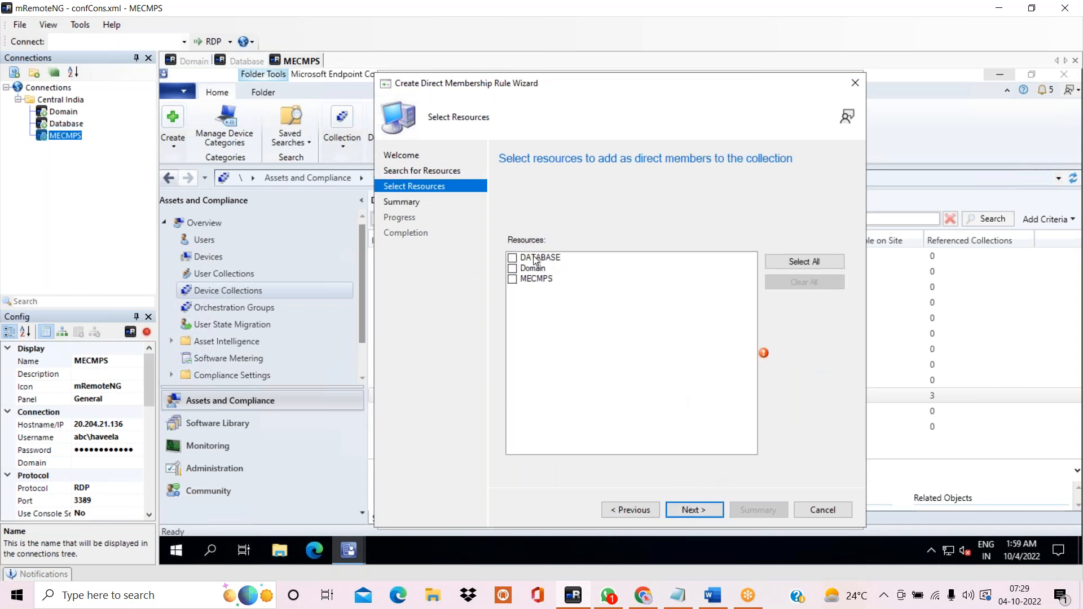
Select DATABASE, Domain and MECMPS as direct members and complete the direct membership rule wizard
{"action": "left_click", "coordinate": [513, 259]}
{"action": "left_click", "coordinate": [512, 258]}
{"action": "left_click", "coordinate": [512, 269]}
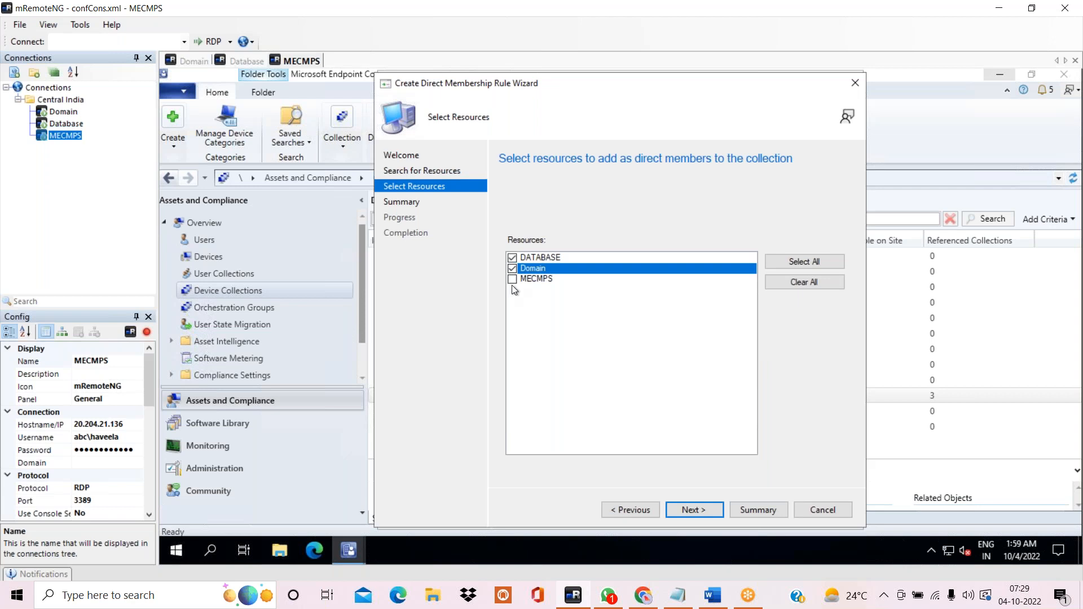
{"action": "left_click", "coordinate": [513, 280]}
{"action": "left_click", "coordinate": [715, 513]}
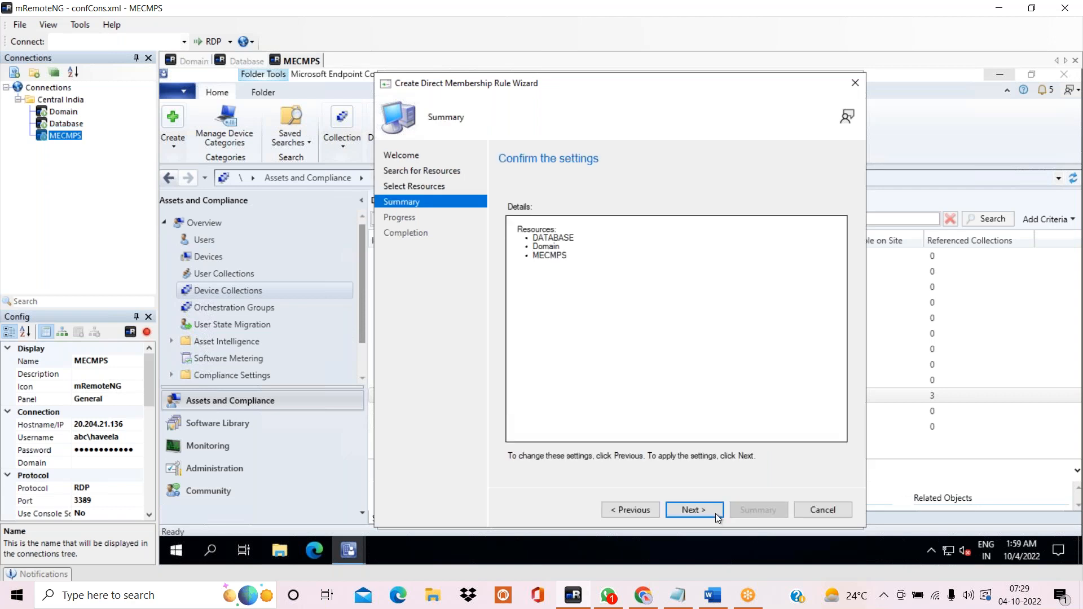
{"action": "left_click", "coordinate": [702, 509]}
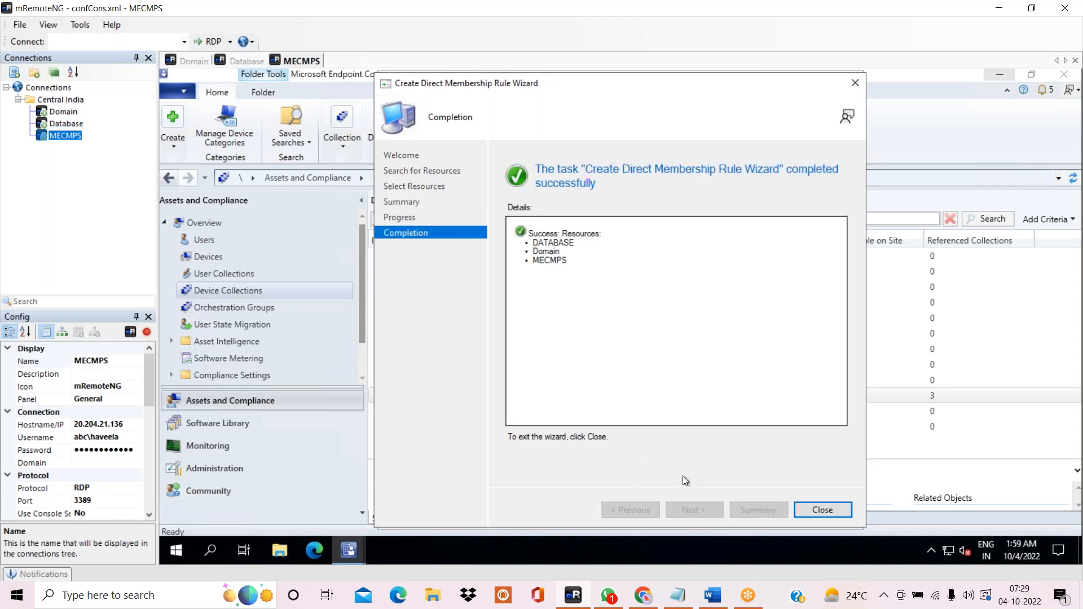
{"action": "left_click", "coordinate": [837, 510]}
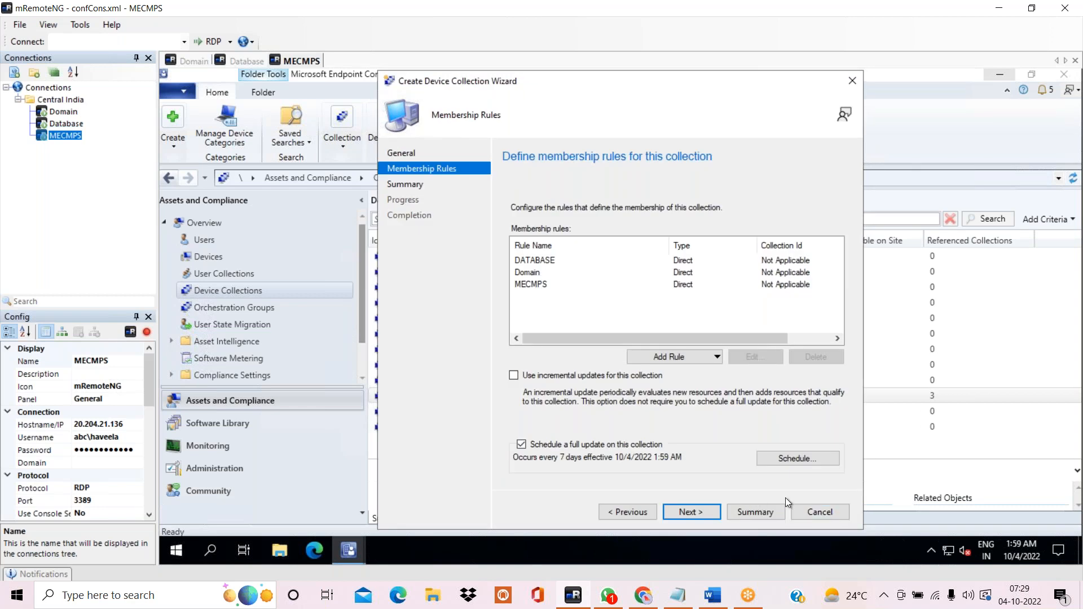
Complete the wizard to create the Exclude Collections device collection and refresh its entry in the list
{"action": "left_click", "coordinate": [693, 513]}
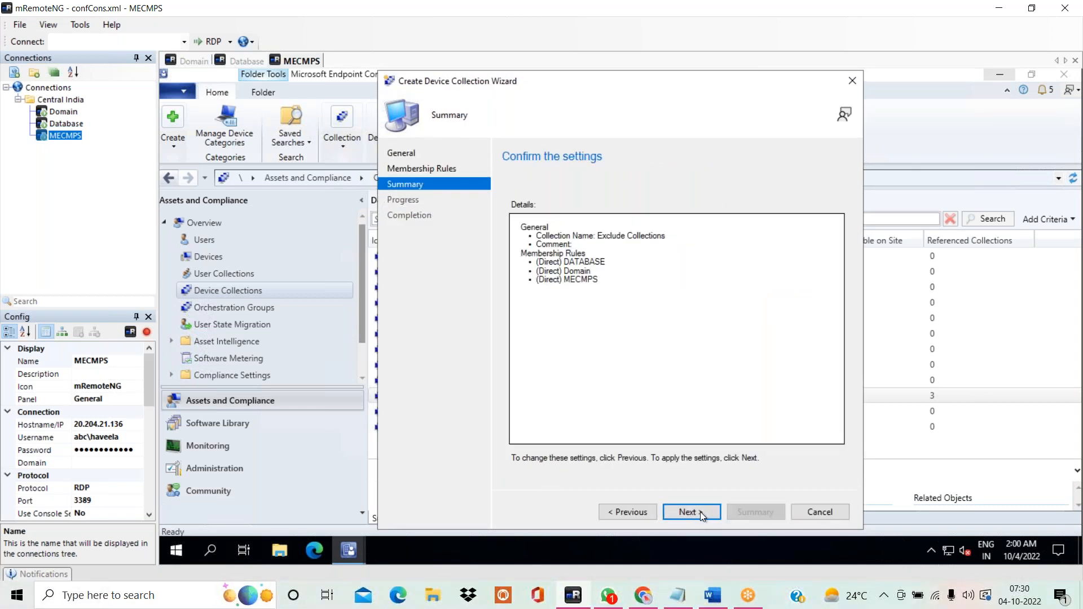
{"action": "left_click", "coordinate": [699, 513]}
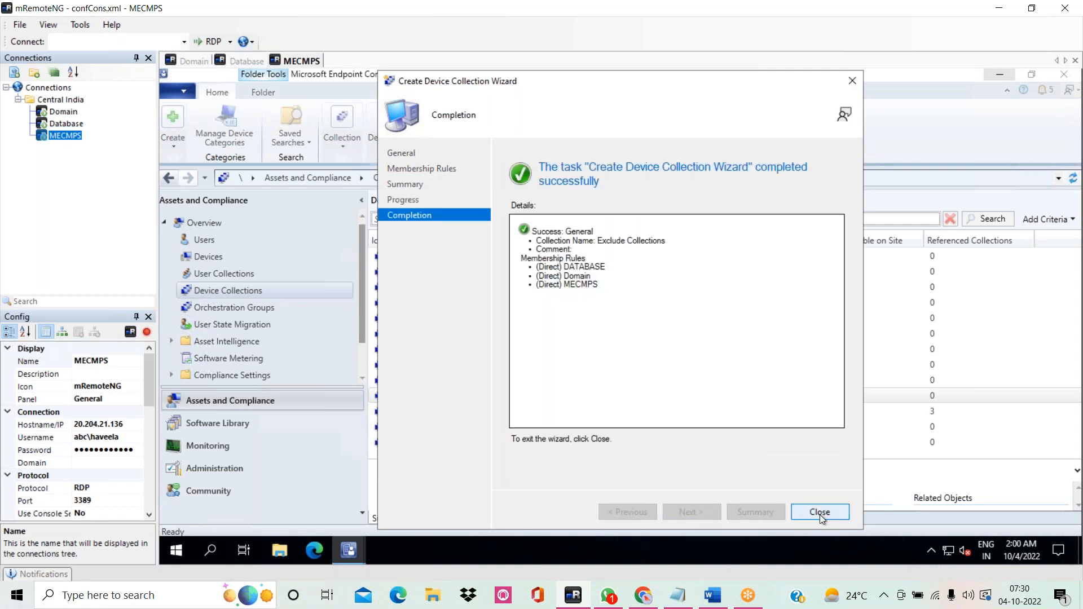
{"action": "left_click", "coordinate": [821, 513]}
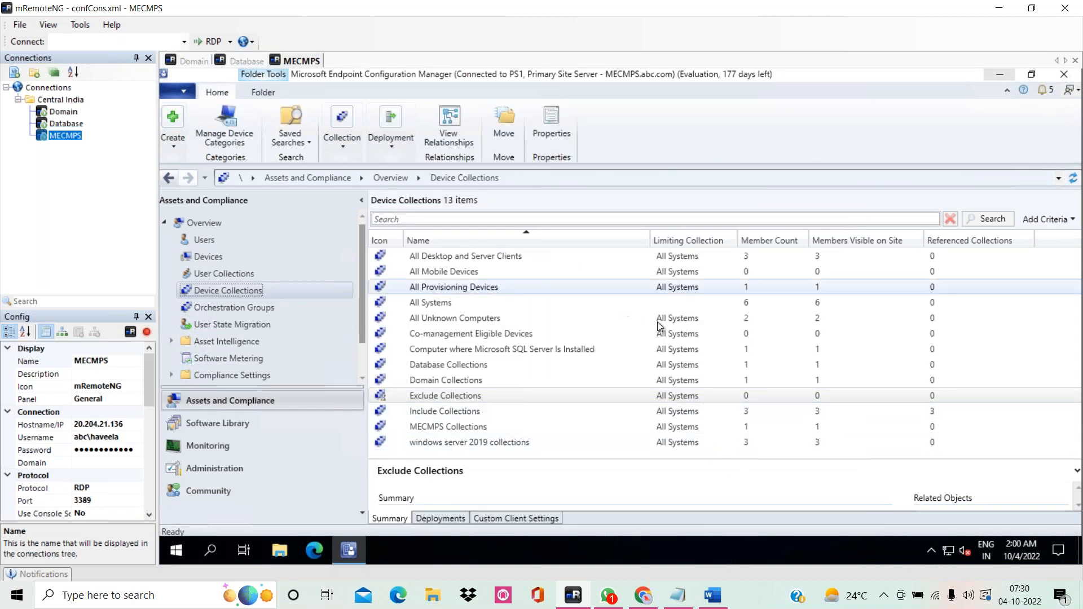
{"action": "right_click", "coordinate": [713, 398]}
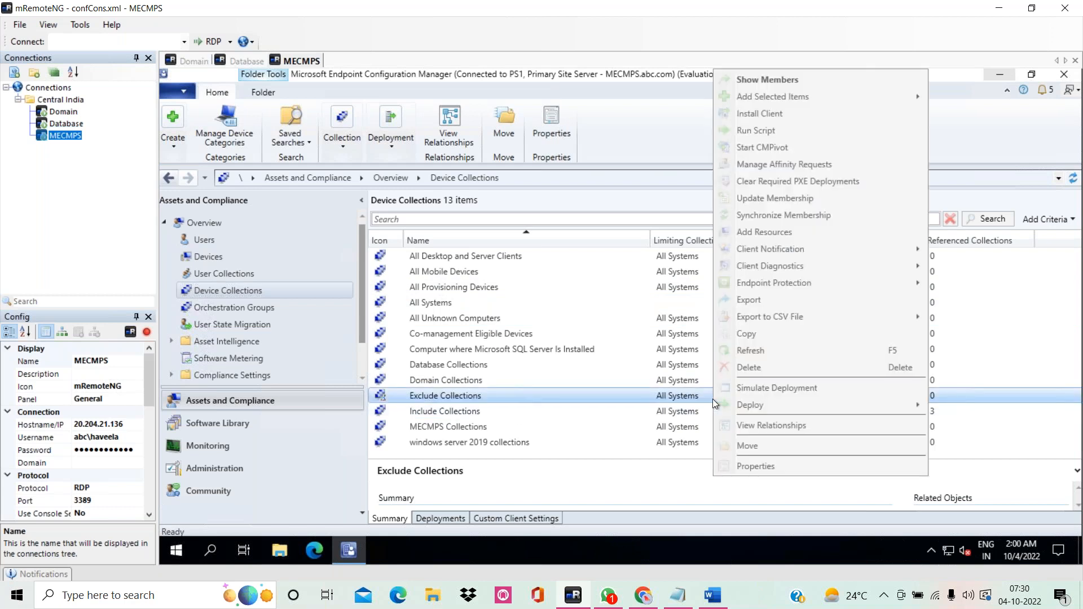
{"action": "left_click", "coordinate": [754, 347]}
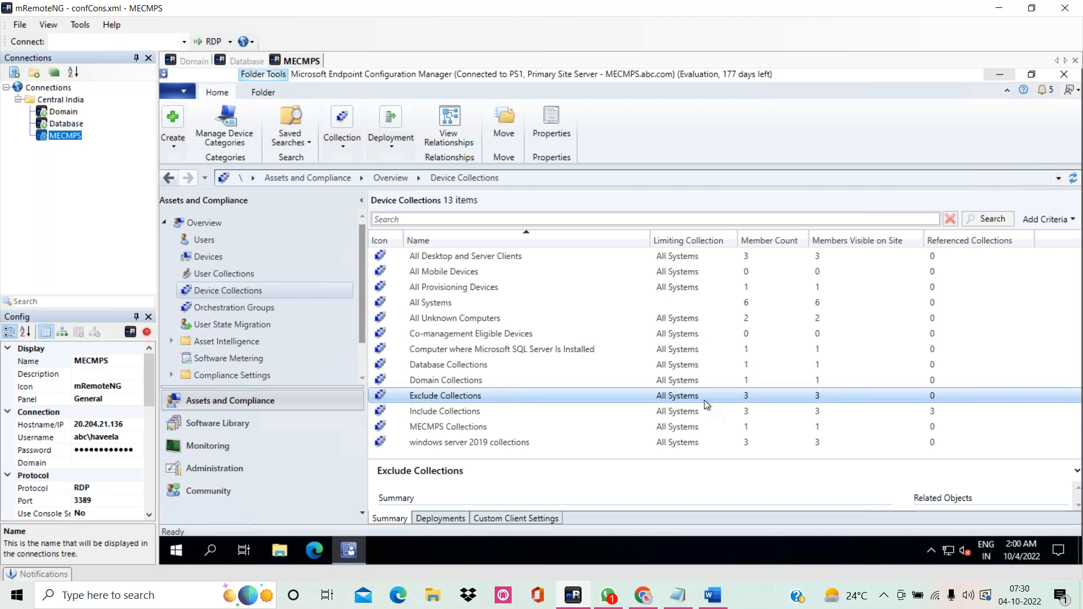
Add an exclude rule for Database Collections to the membership rules in the Exclude Collections properties and apply it
{"action": "right_click", "coordinate": [506, 395]}
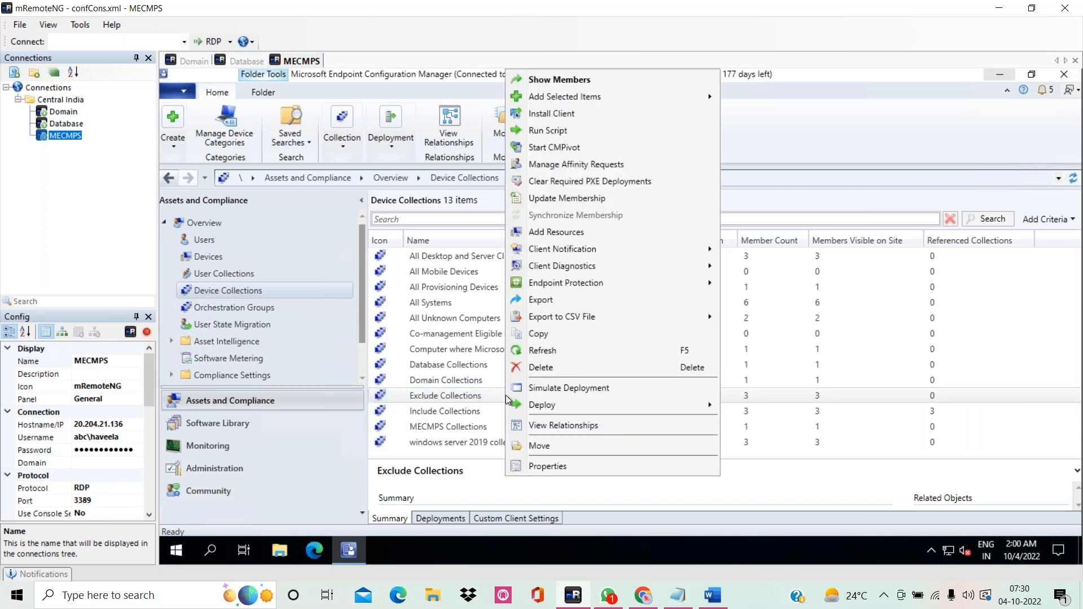
{"action": "left_click", "coordinate": [548, 466]}
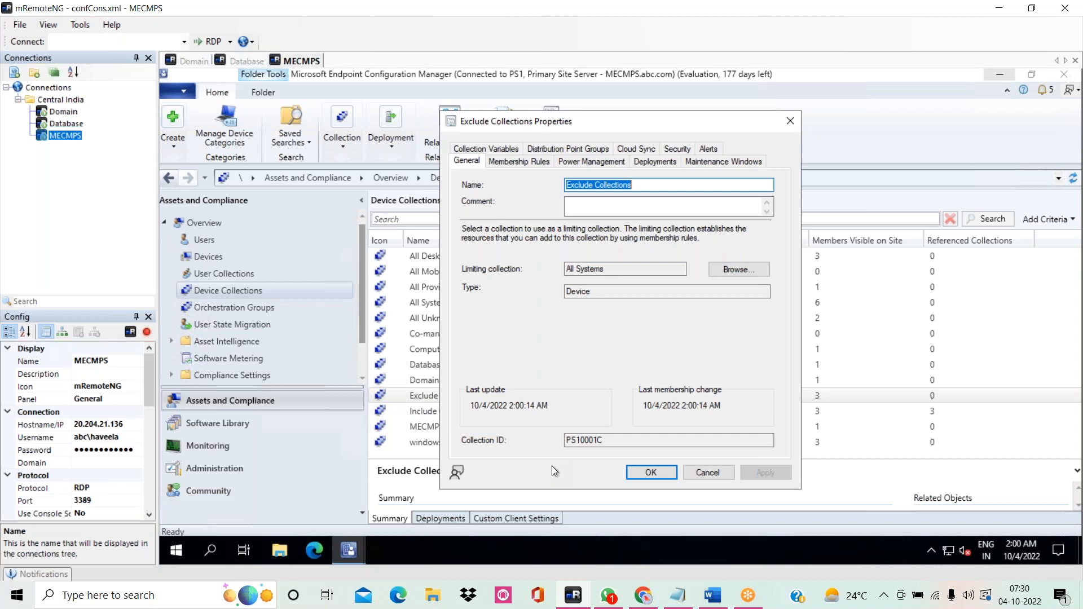
{"action": "left_click", "coordinate": [540, 161]}
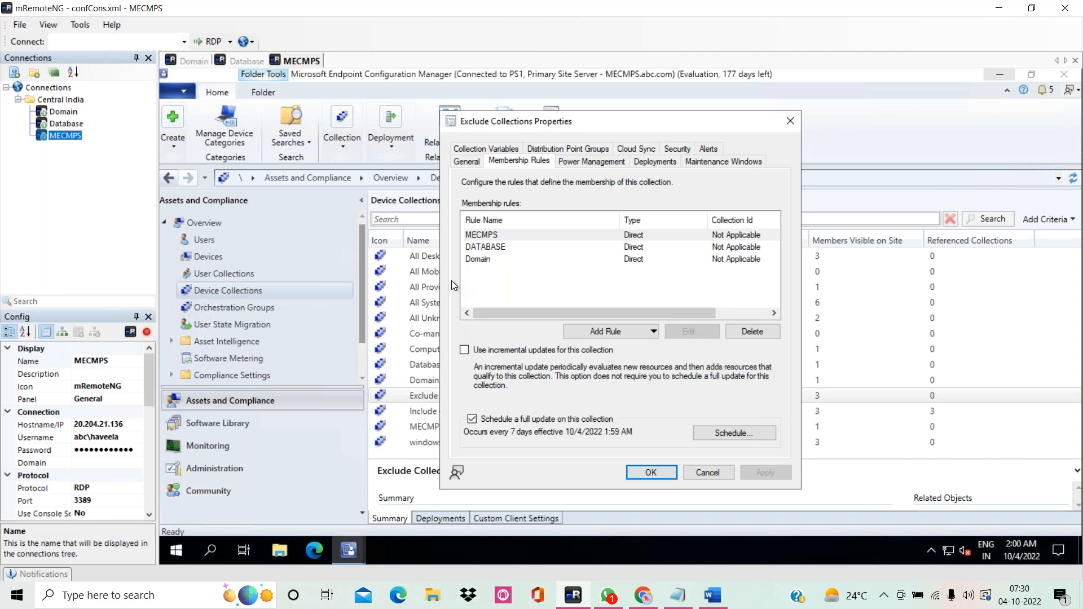
{"action": "left_click", "coordinate": [636, 331]}
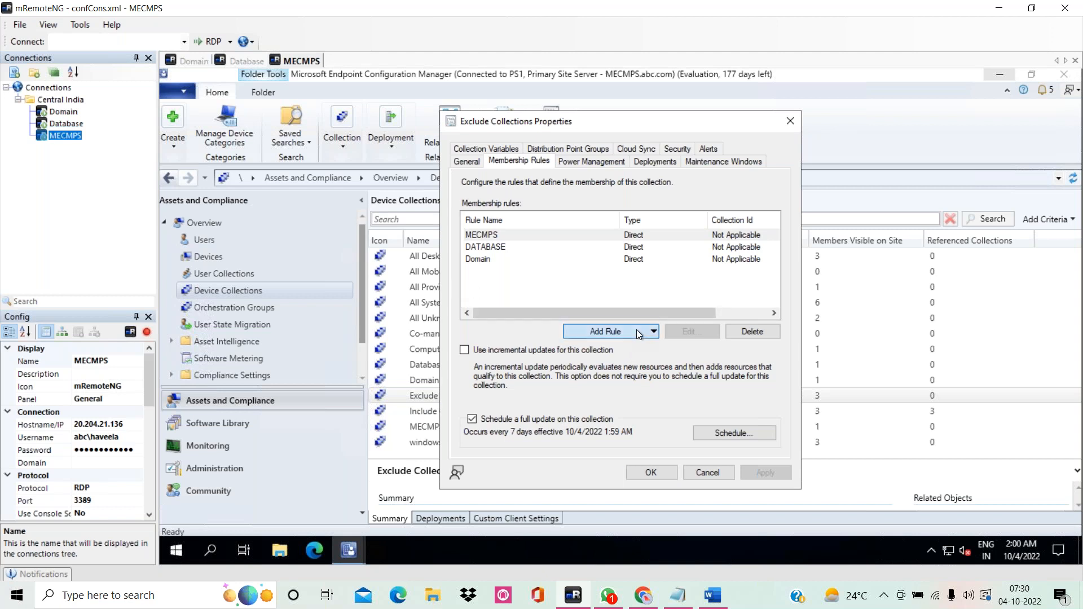
{"action": "left_click", "coordinate": [624, 410]}
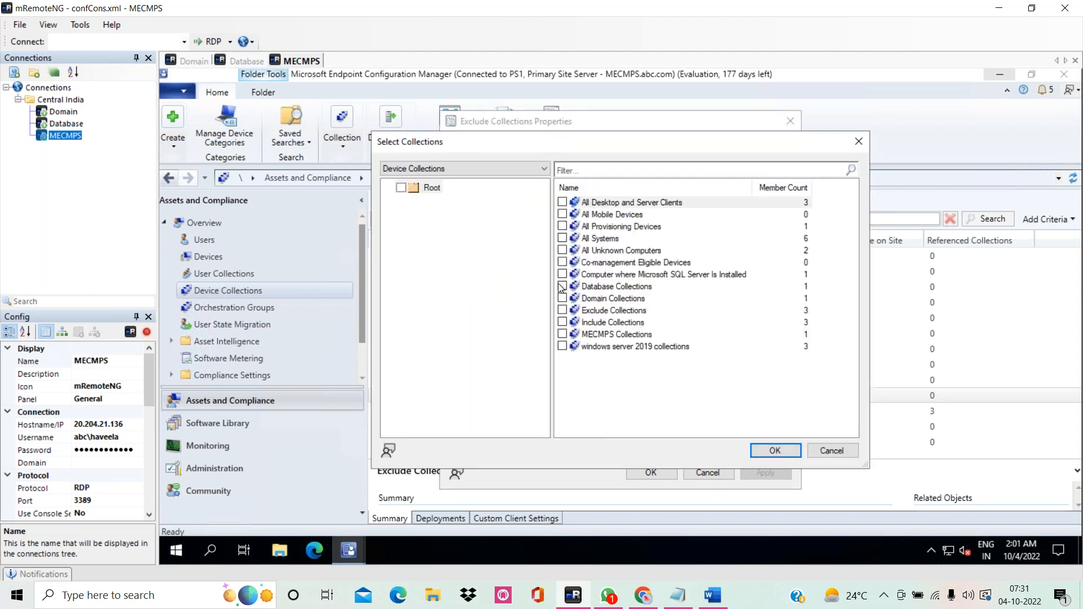
{"action": "left_click", "coordinate": [562, 287]}
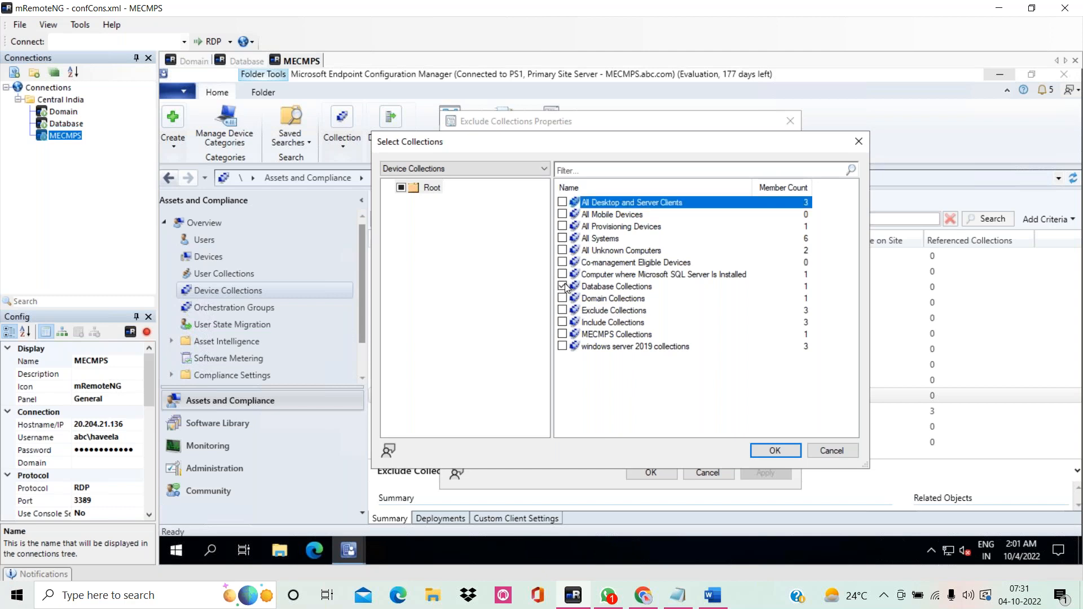
{"action": "left_click", "coordinate": [597, 285]}
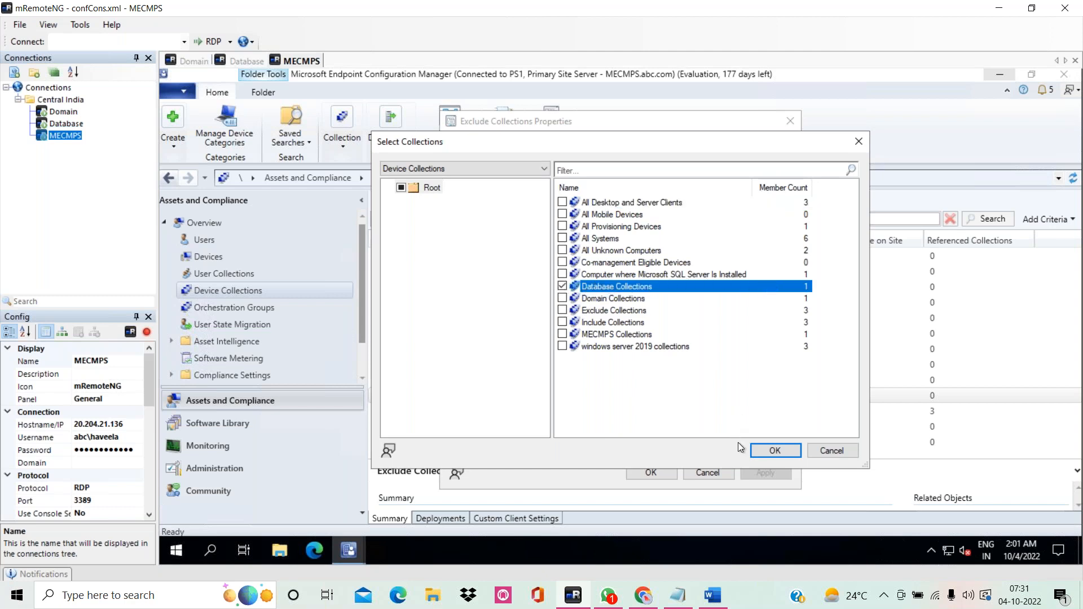
{"action": "left_click", "coordinate": [773, 450]}
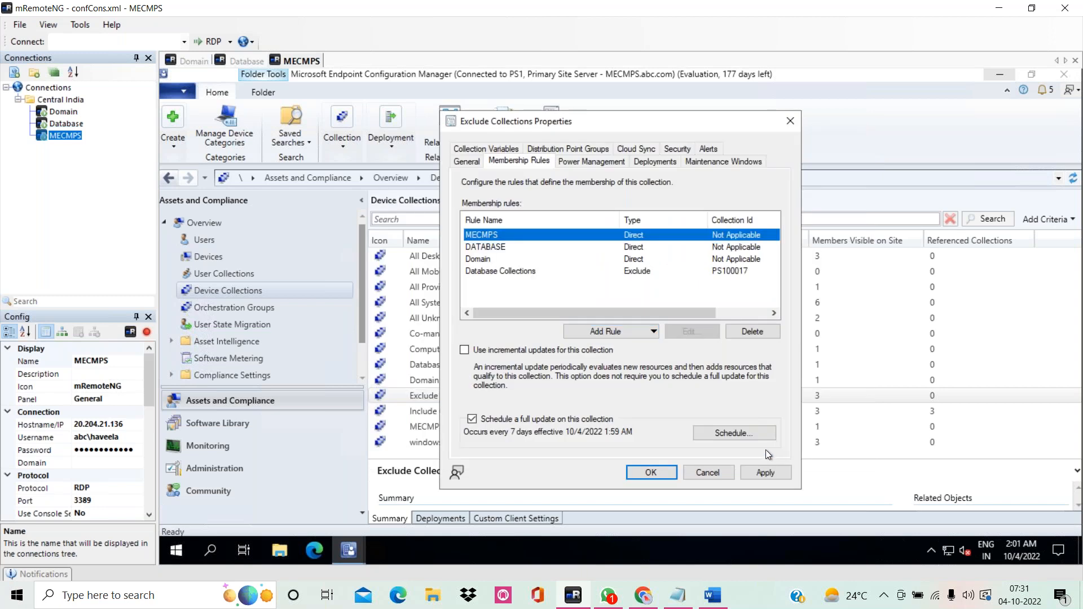
{"action": "left_click", "coordinate": [761, 470]}
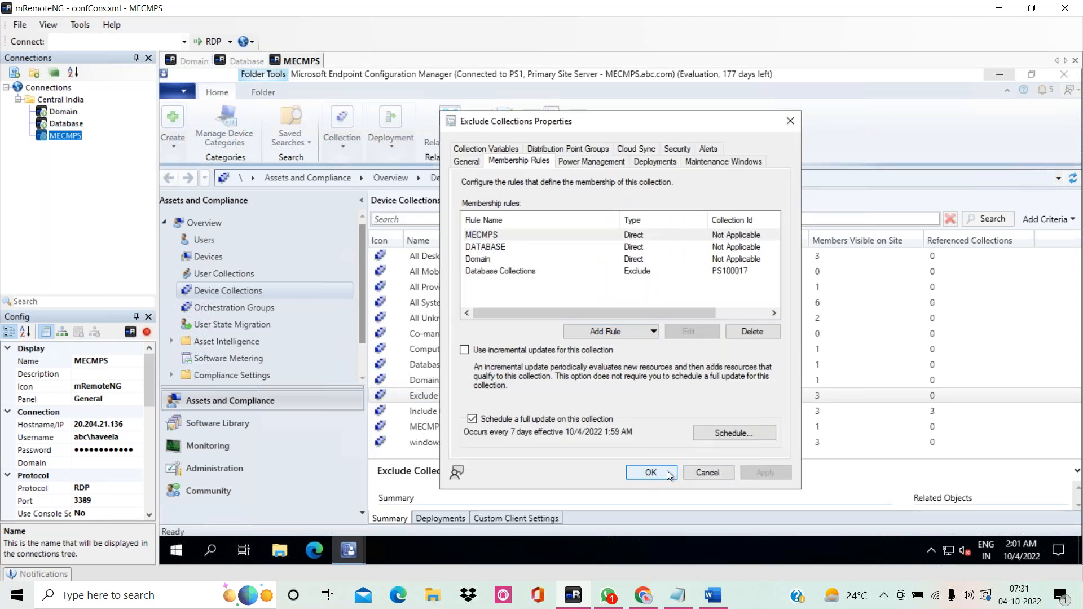
Confirm the Exclude Collections properties and refresh that collection's entry in the device collections list
{"action": "left_click", "coordinate": [651, 472]}
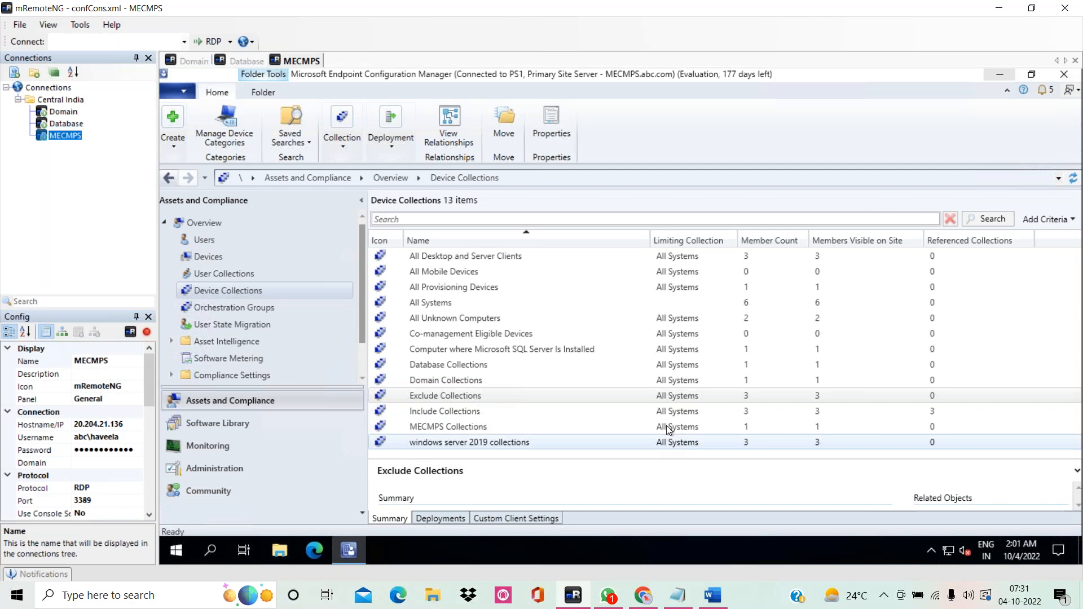
{"action": "right_click", "coordinate": [761, 392]}
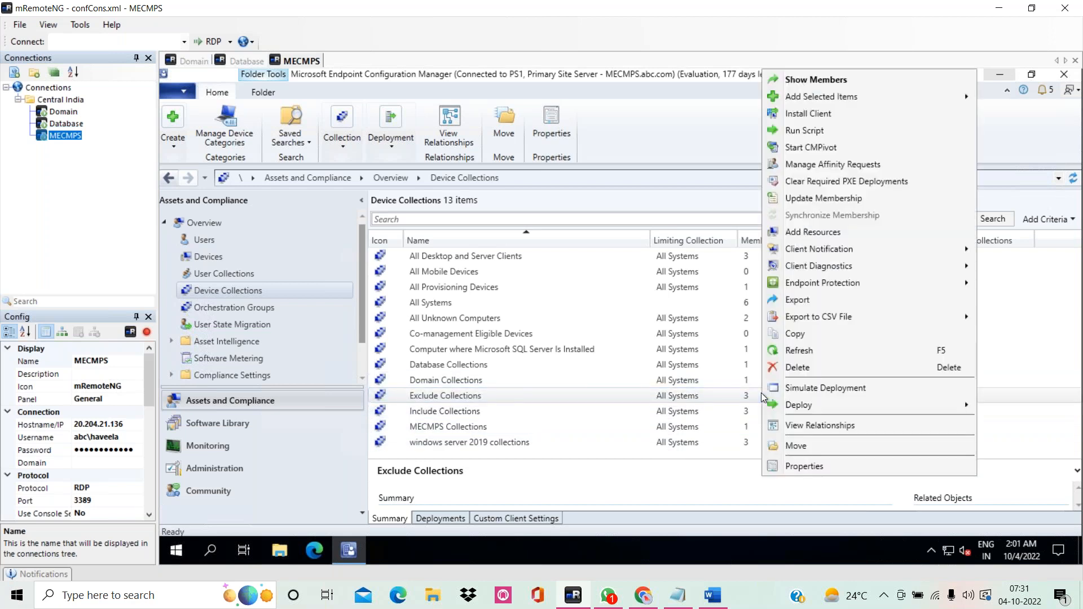
{"action": "left_click", "coordinate": [791, 351]}
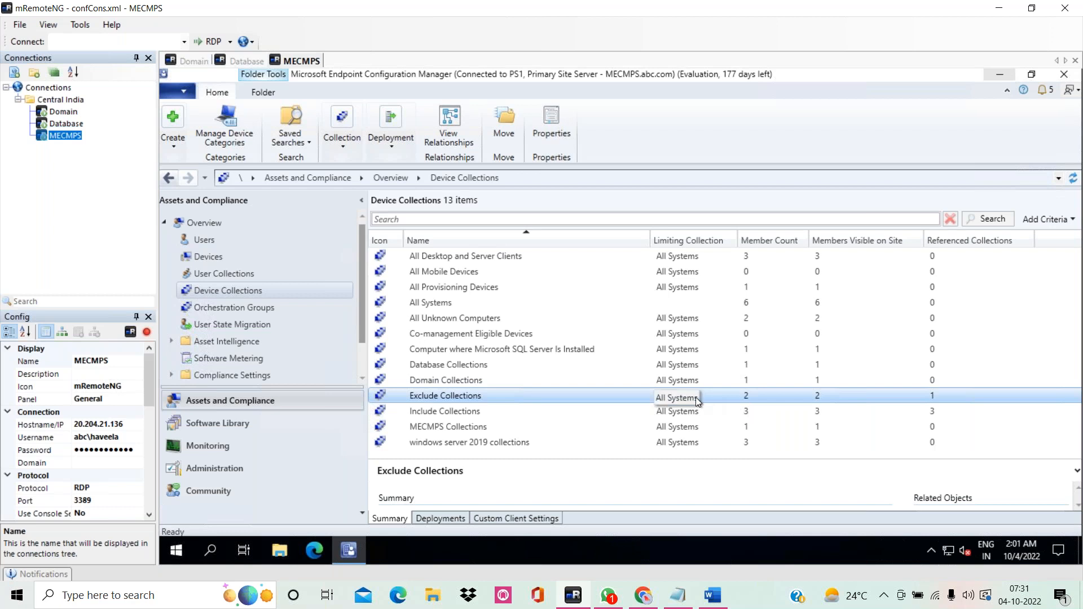
Switch to the MECM Training notes in Notepad and add "3. Create user collection with query rule method" under the 4th Oct topics
{"action": "left_click", "coordinate": [677, 596]}
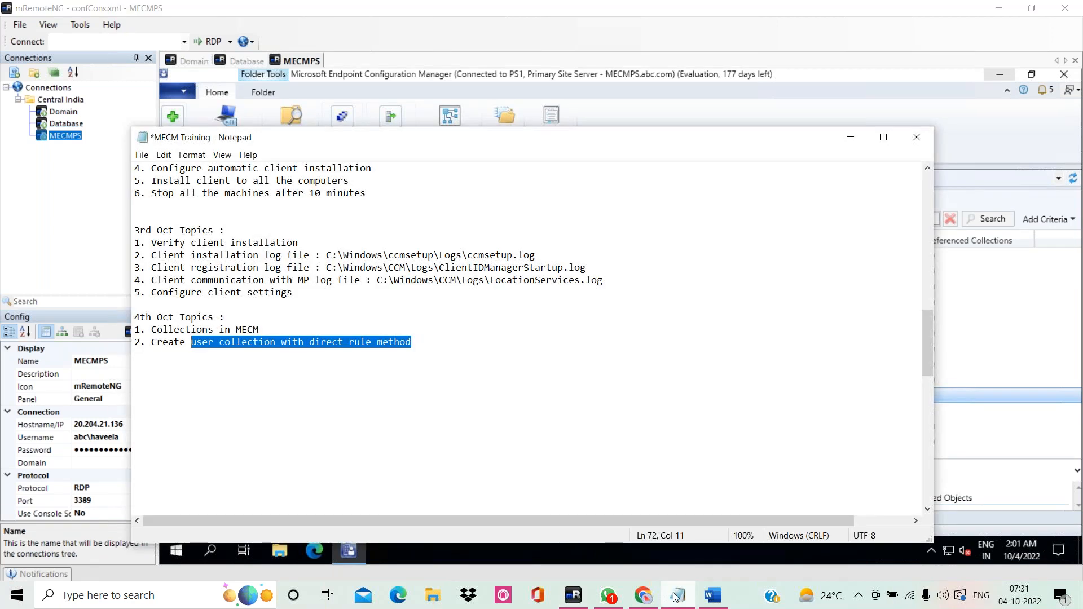
{"action": "left_click", "coordinate": [517, 440]}
{"action": "left_click", "coordinate": [442, 341]}
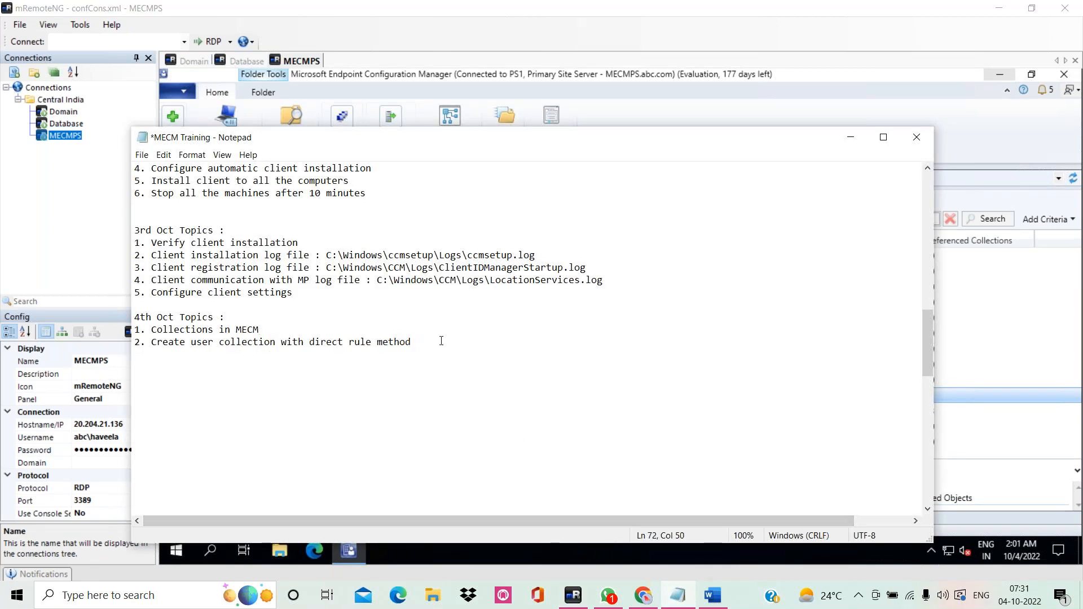
{"action": "left_click", "coordinate": [245, 351]}
{"action": "left_click_drag", "start_coordinate": [172, 349], "coordinate": [152, 342]}
{"action": "key", "text": "ctrl+c"}
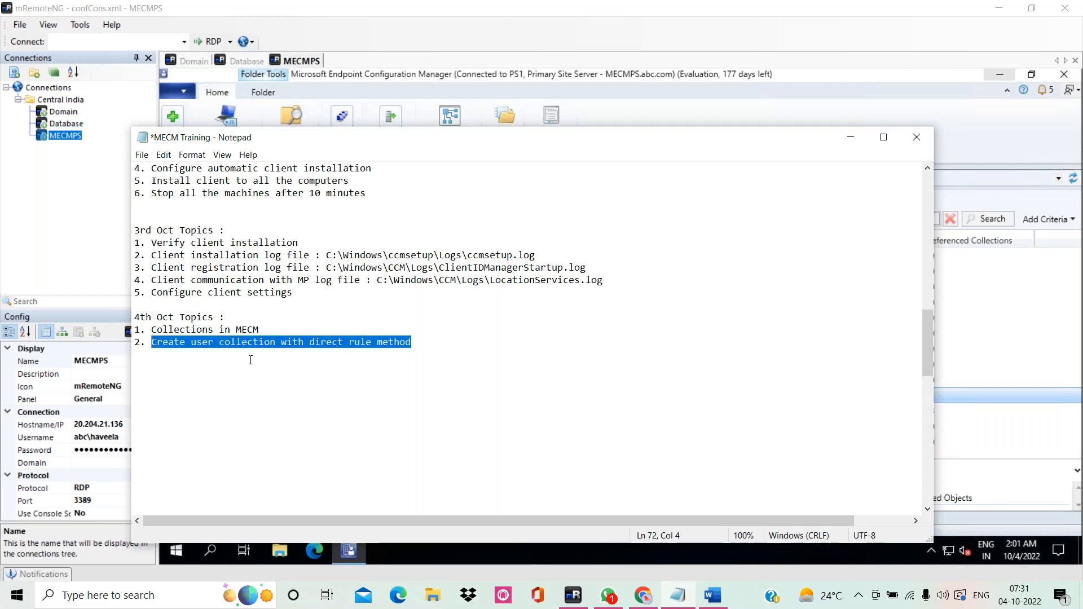
{"action": "left_click", "coordinate": [266, 350]}
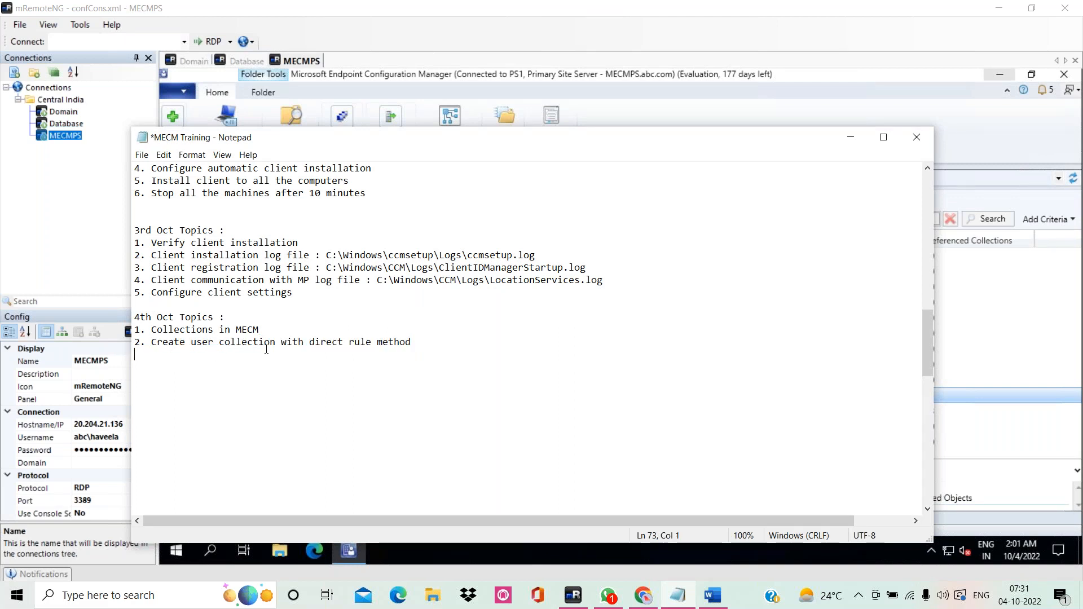
{"action": "type", "text": "3."}
{"action": "key", "text": "ctrl+v"}
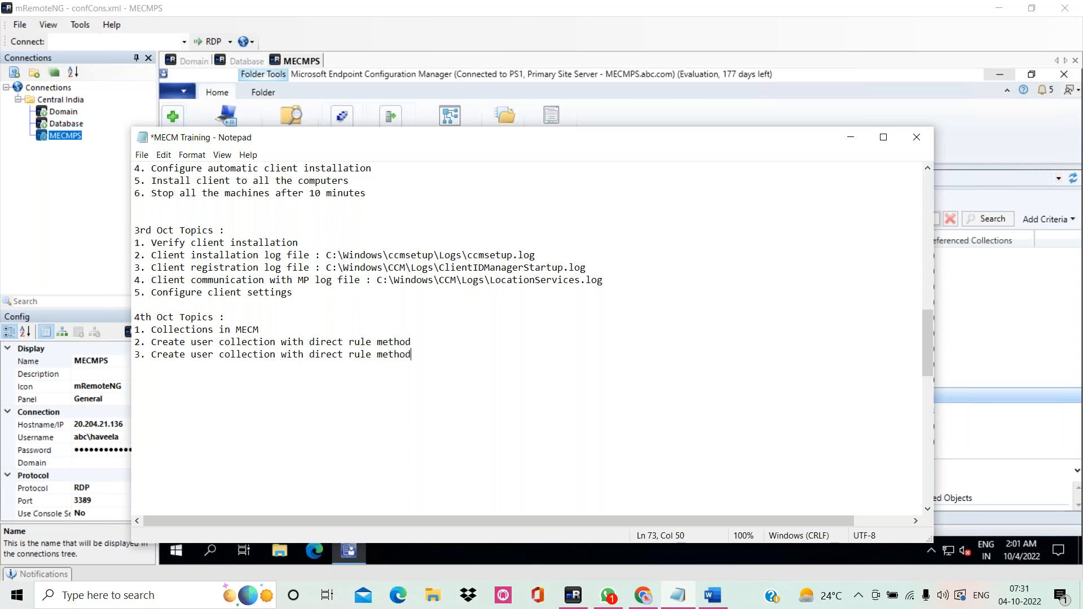
{"action": "double_click", "coordinate": [323, 357]}
{"action": "type", "text": "qu"}
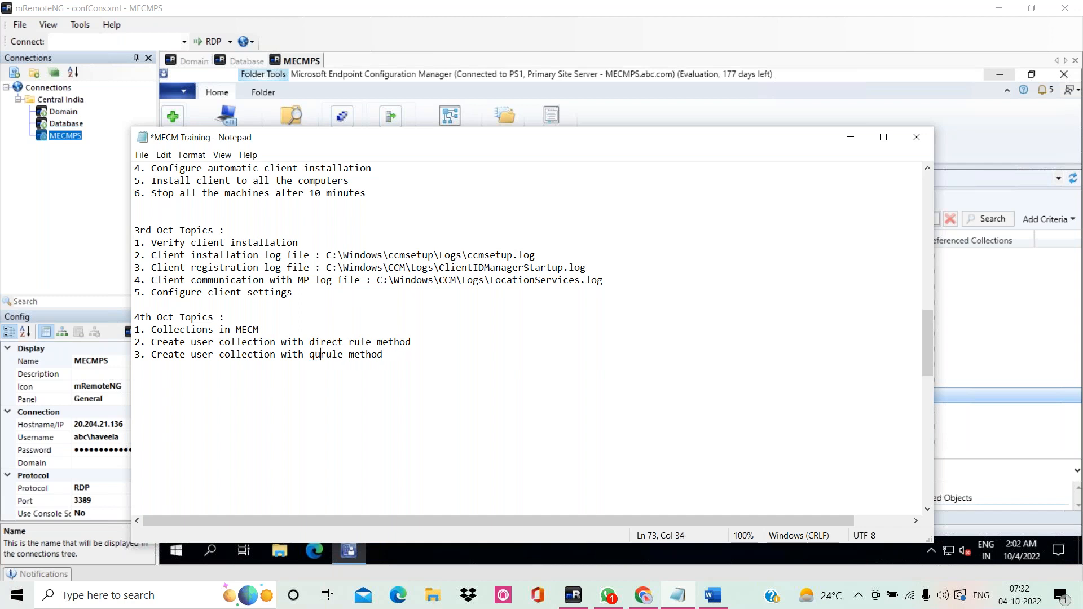
{"action": "type", "text": "ery"}
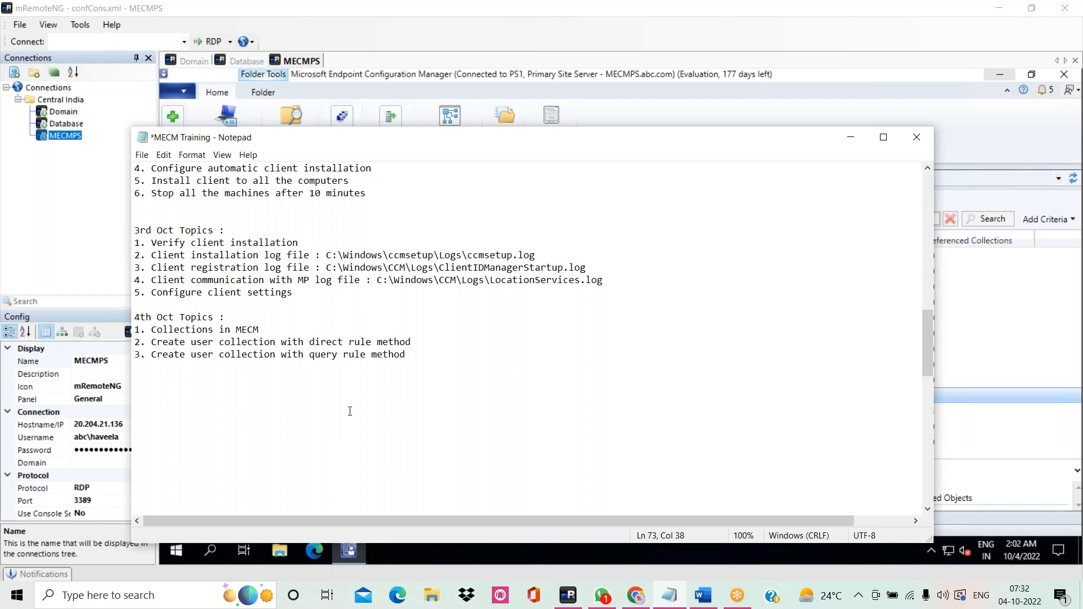
Add the topic line "4. Device user collection with direct rule method" below item 3
{"action": "left_click", "coordinate": [417, 355]}
{"action": "key", "text": "Return"}
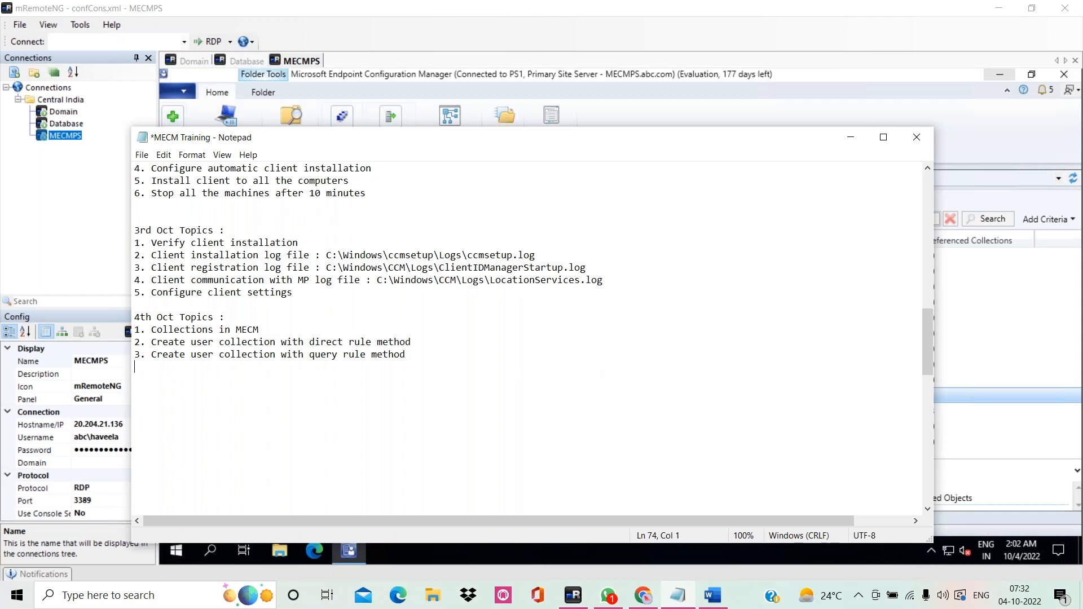
{"action": "type", "text": "4."}
{"action": "key", "text": "ctrl+v"}
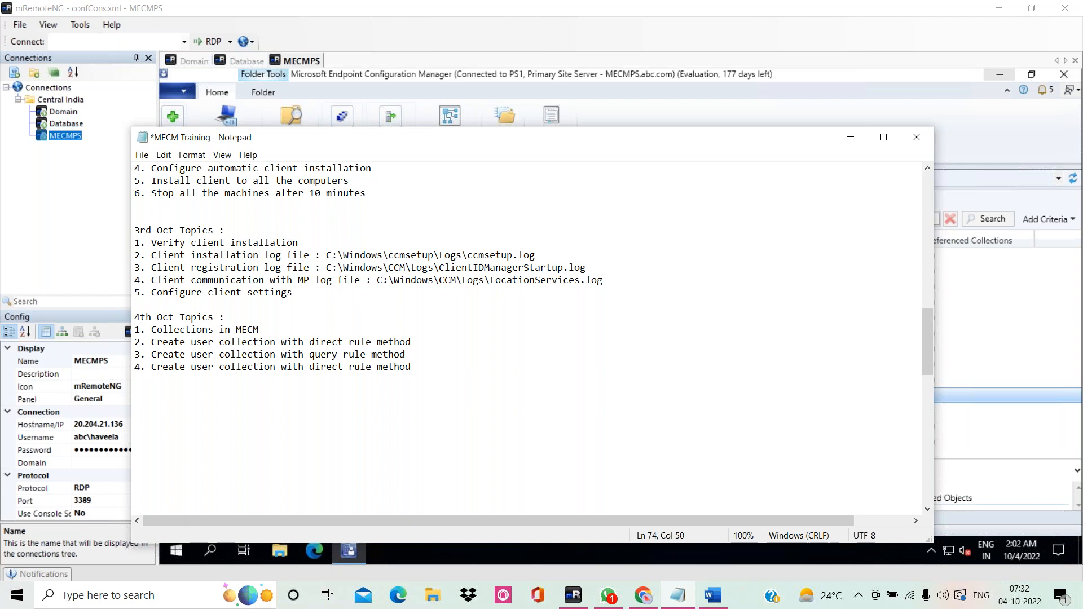
{"action": "double_click", "coordinate": [163, 366]}
{"action": "type", "text": "Device"}
Add the topic line "5. Device collection with query rul method" below item 4
{"action": "left_click", "coordinate": [438, 369]}
{"action": "key", "text": "Return"}
{"action": "type", "text": "5. Device collection with "}
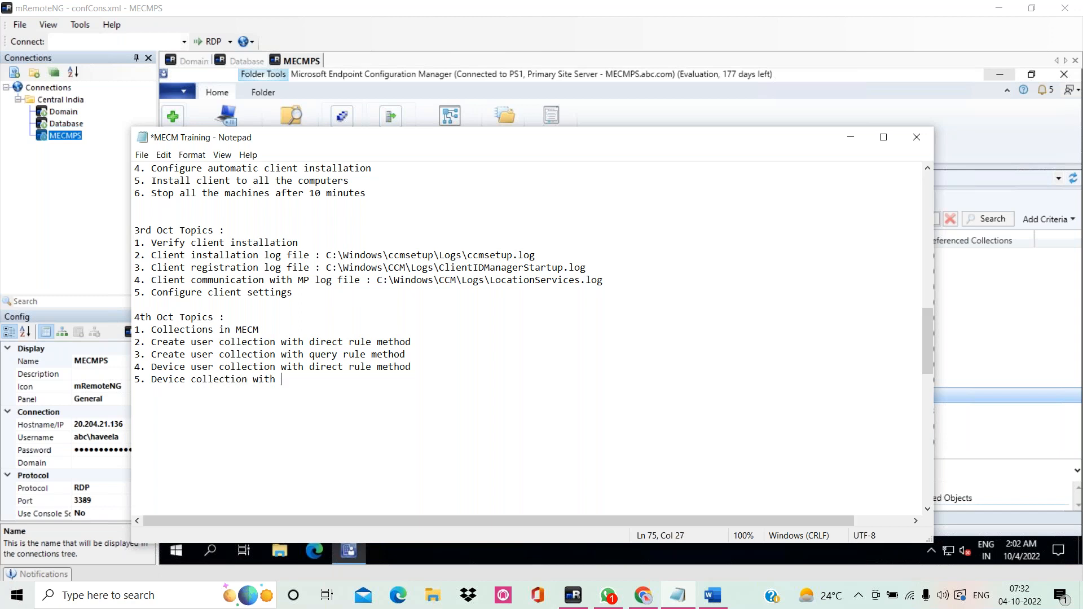
{"action": "type", "text": "query ru"}
{"action": "type", "text": "l method "}
Add the topic lines "6. include collection" and "7. exclude collection" to the 4th Oct list
{"action": "type", "text": "6. include c"}
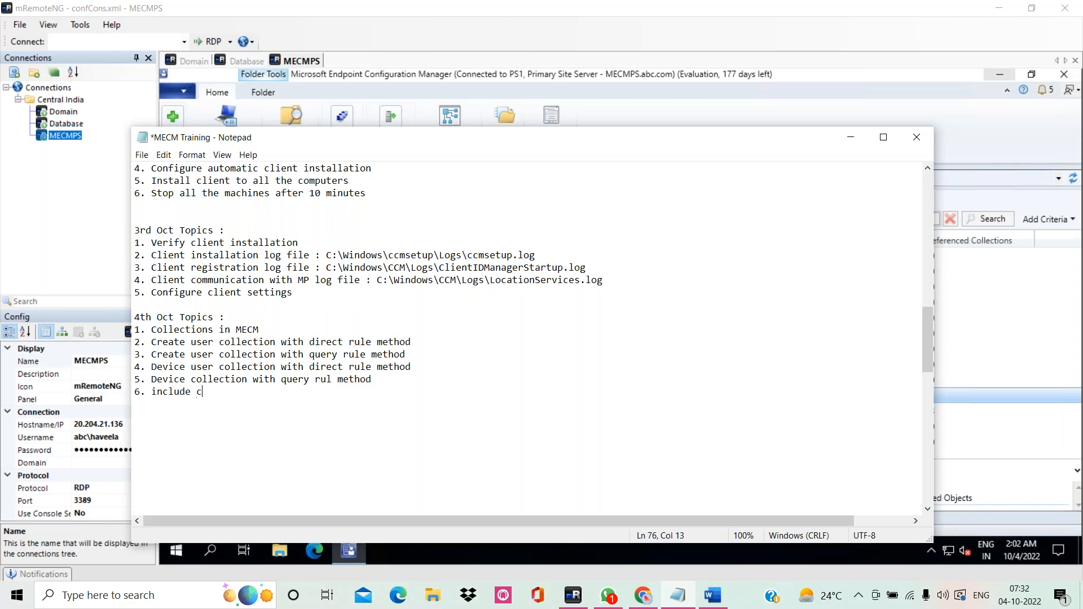
{"action": "type", "text": "ollection"}
{"action": "key", "text": "Return"}
{"action": "type", "text": "7. exclude collection"}
Leave blank lines below the topic list and write the heading "Assignment" with the line "Do the above task again"
{"action": "key", "text": "Return"}
{"action": "key", "text": "Return"}
{"action": "key", "text": "Return"}
{"action": "key", "text": "Return"}
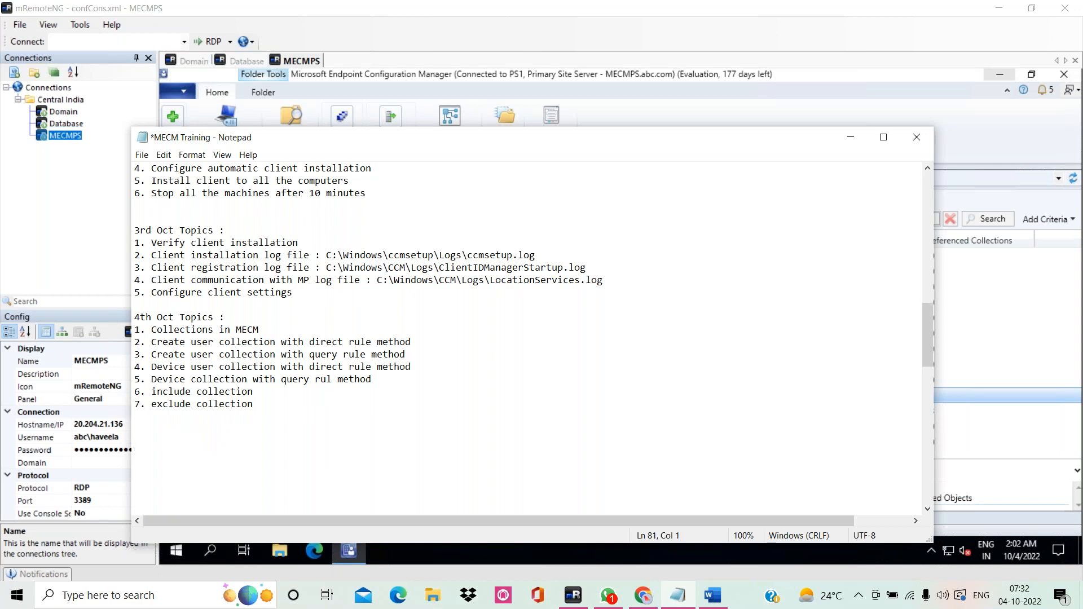
{"action": "type", "text": "Assig"}
{"action": "type", "text": "nment "}
{"action": "type", "text": "Do the ab"}
{"action": "type", "text": "ove "}
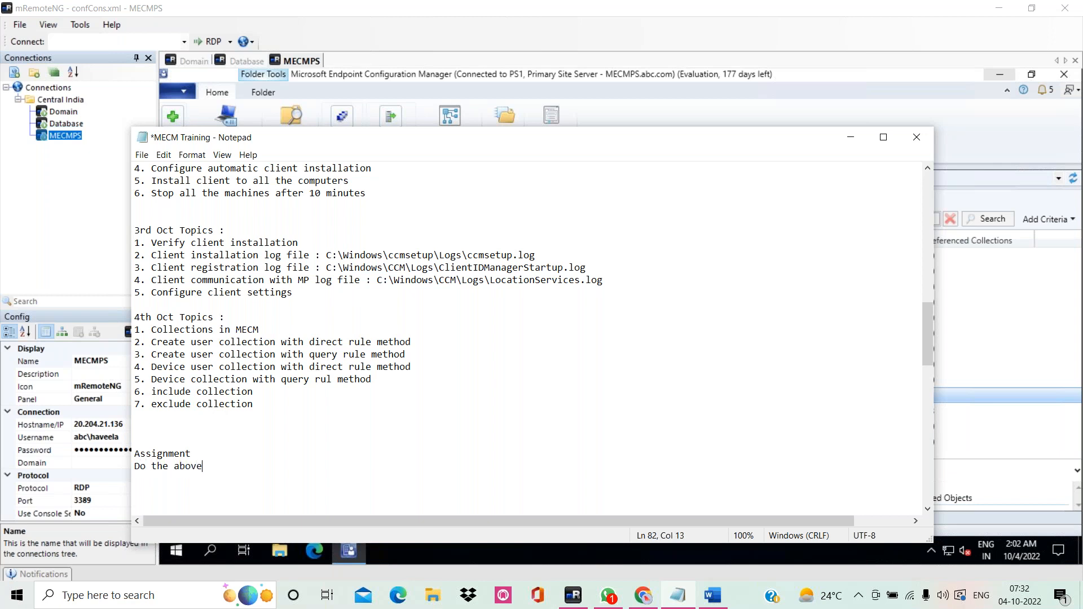
{"action": "type", "text": "task again"}
Highlight the whole 4th Oct Topics list and save the MECM Training notes
{"action": "left_click_drag", "start_coordinate": [298, 416], "coordinate": [134, 318]}
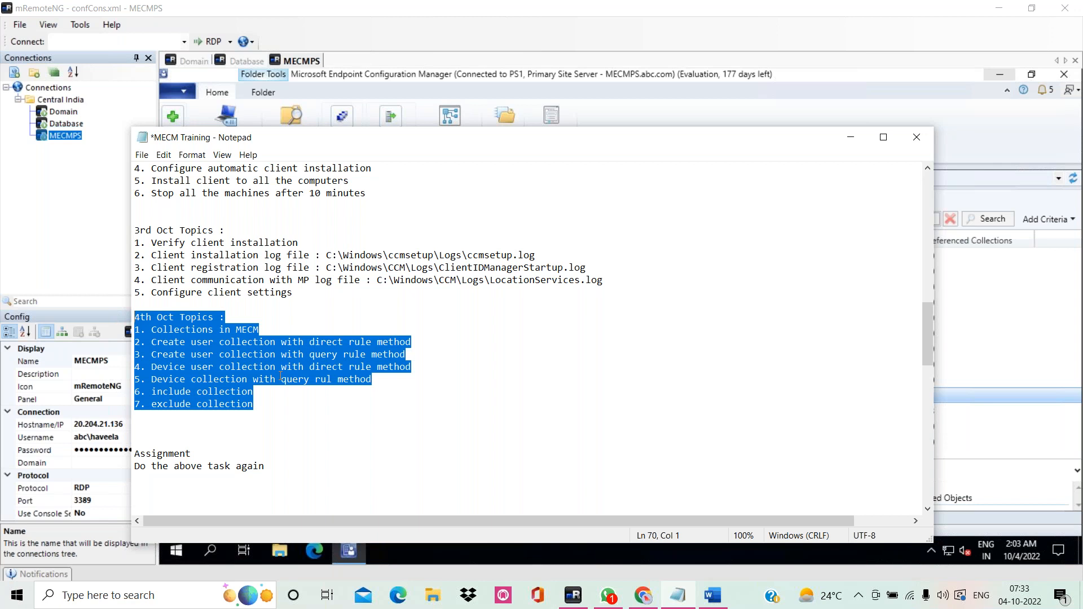
{"action": "key", "text": "ctrl+s"}
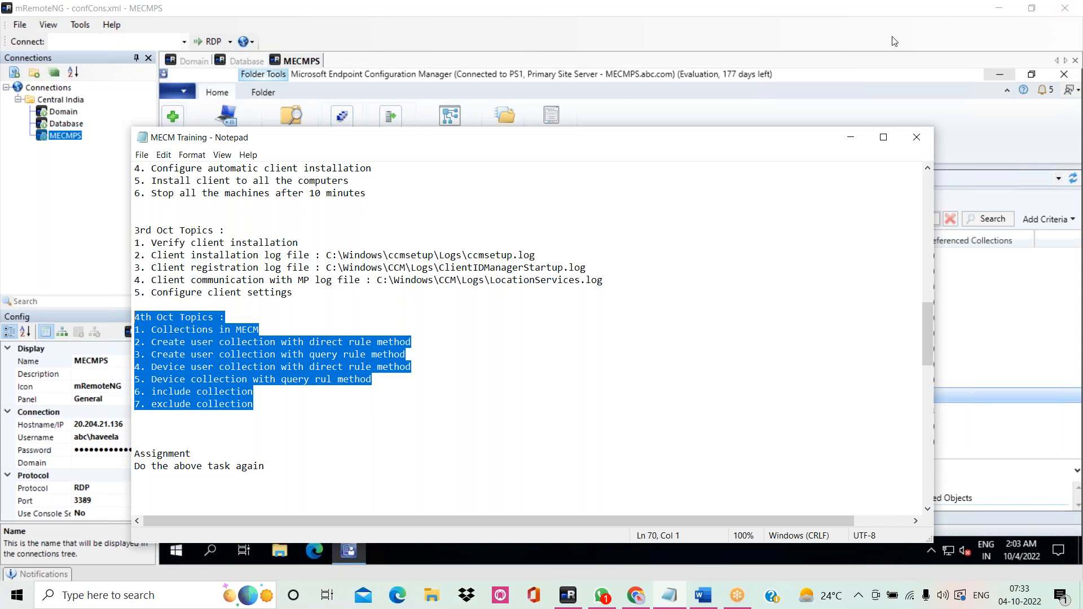
{"action": "left_click", "coordinate": [877, 25]}
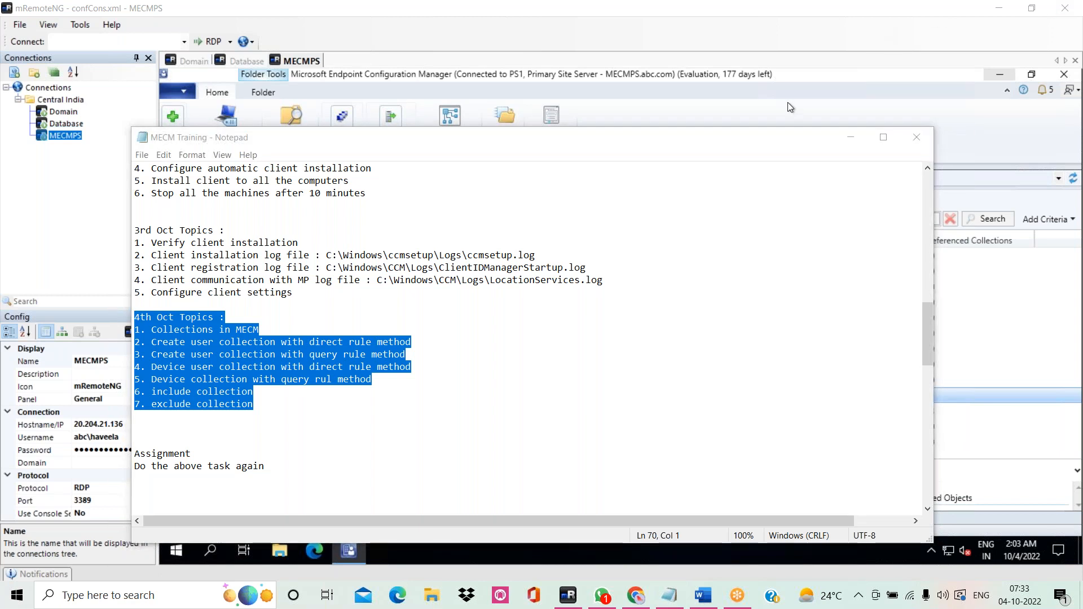